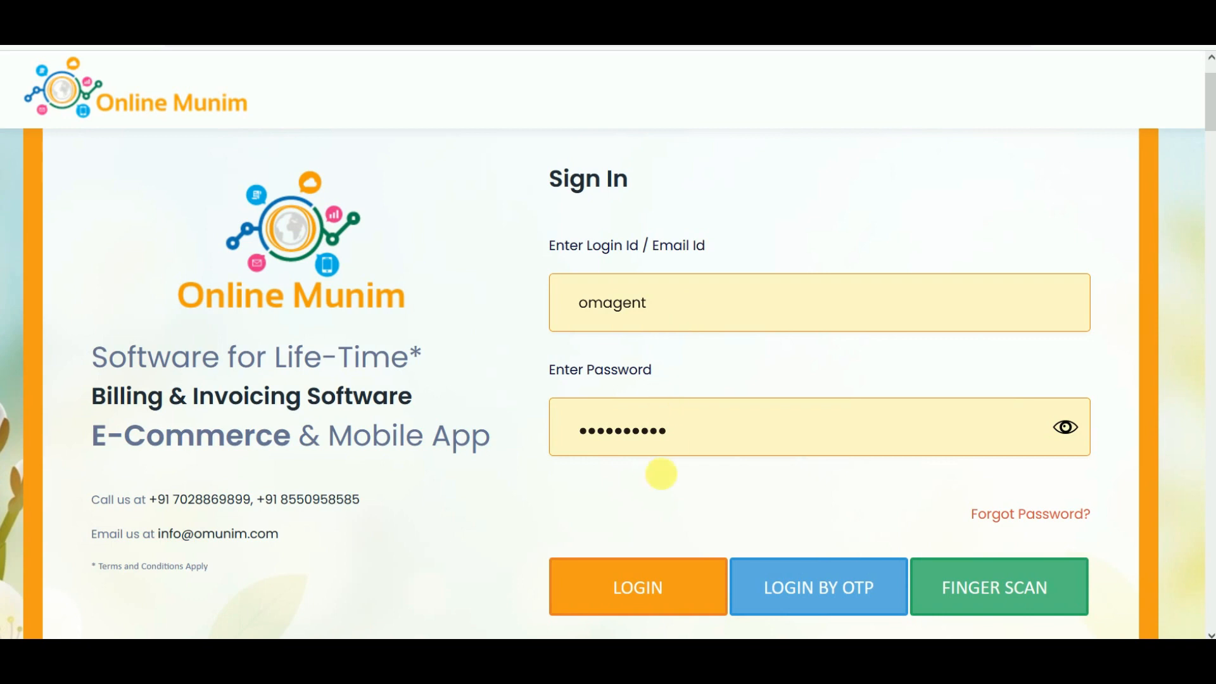
# Sign in to Online Munim with the entered login ID and password.
pyautogui.click(627, 587)
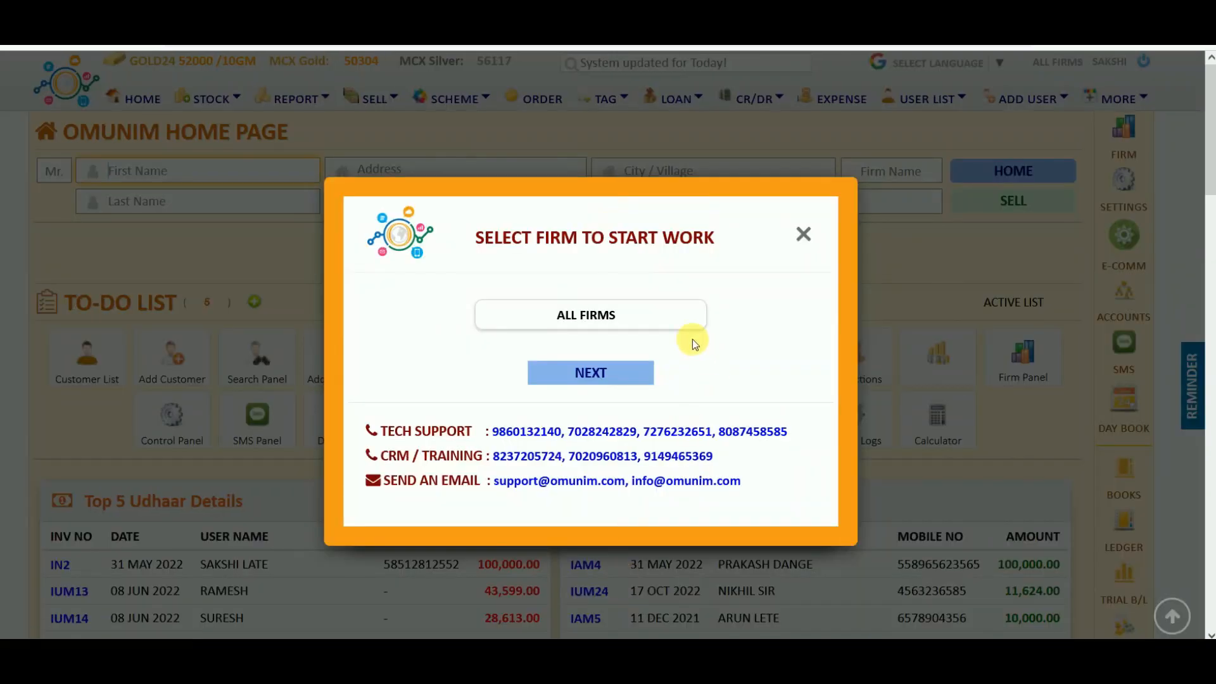
# Continue with All Firms selected and close the MCX Live Rate offer.
pyautogui.click(611, 374)
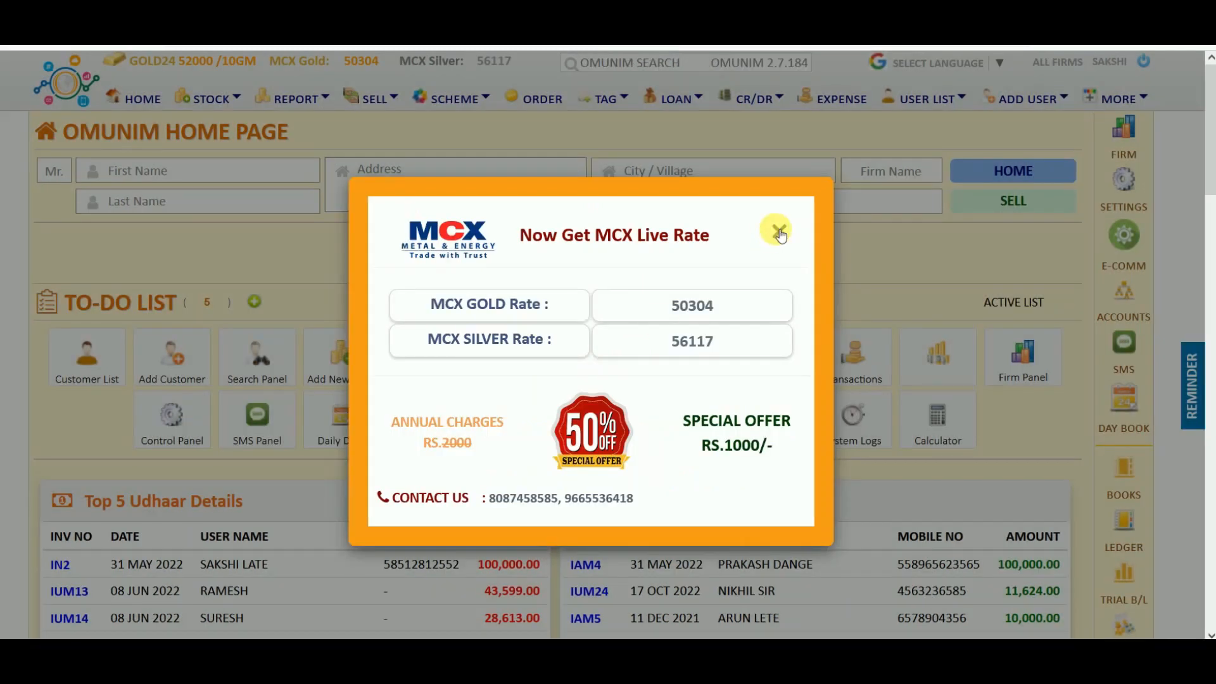
pyautogui.click(780, 231)
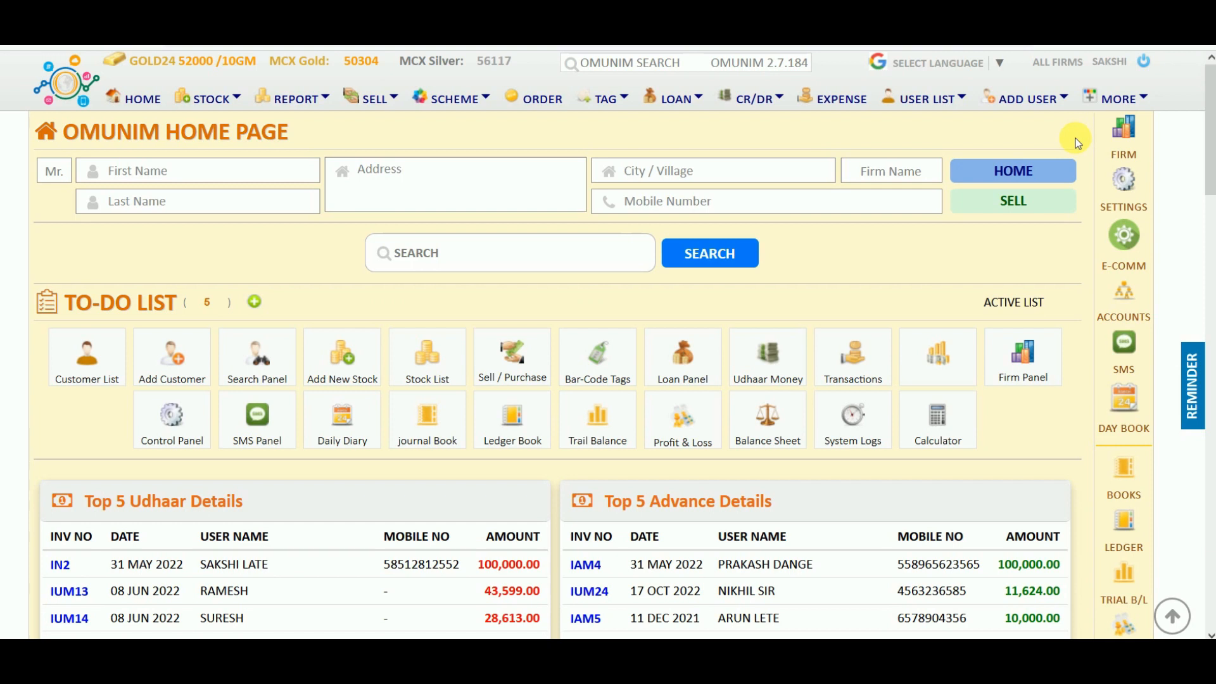
# Open the Firm / Company Panel and step through its fields from registration number to PAN.
pyautogui.click(1129, 132)
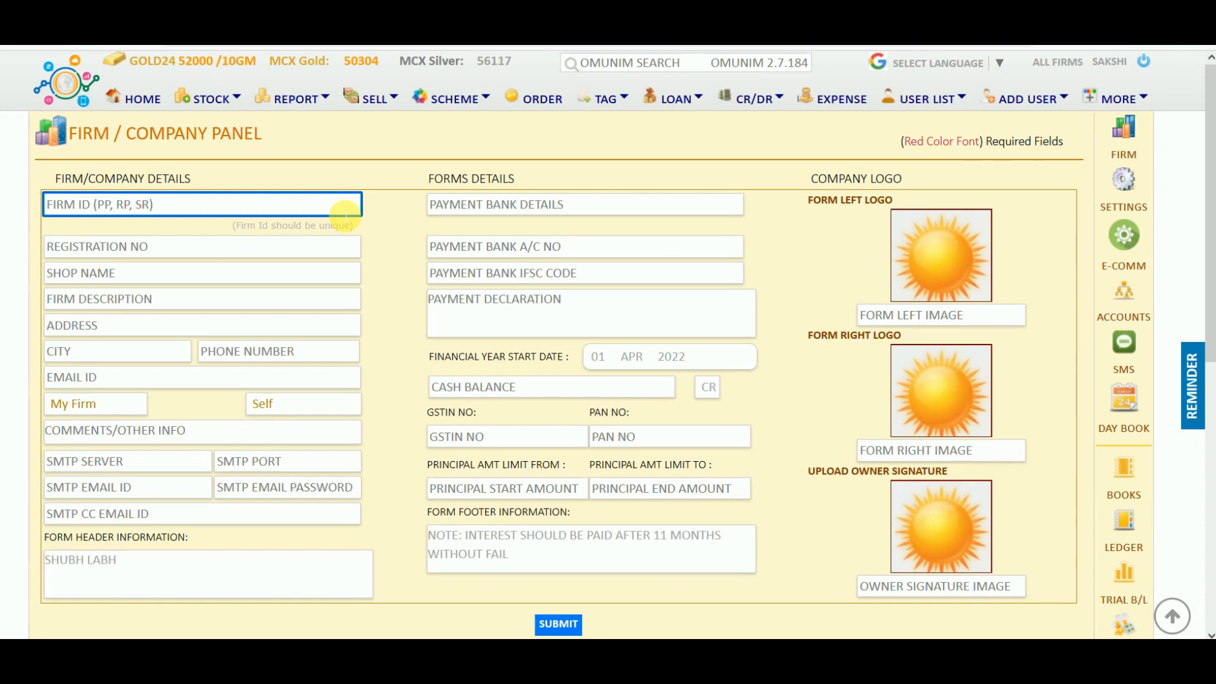
pyautogui.press('Tab')
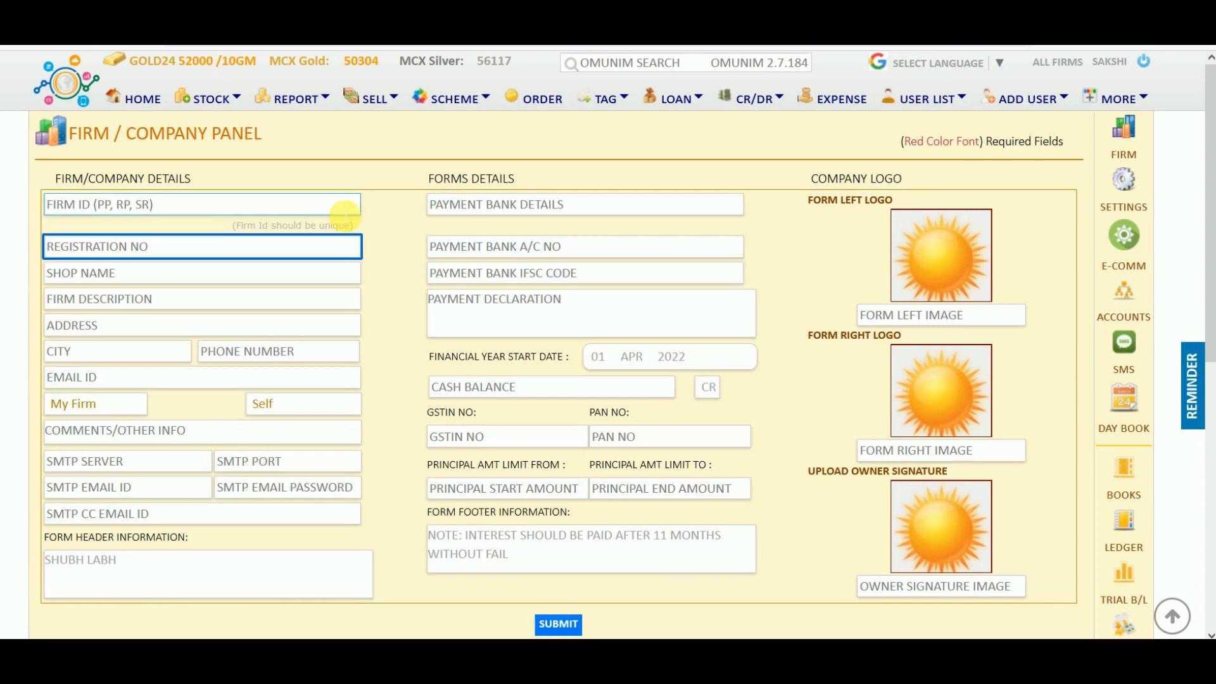
pyautogui.press('Tab')
pyautogui.press('Tab')
pyautogui.press('Tab')
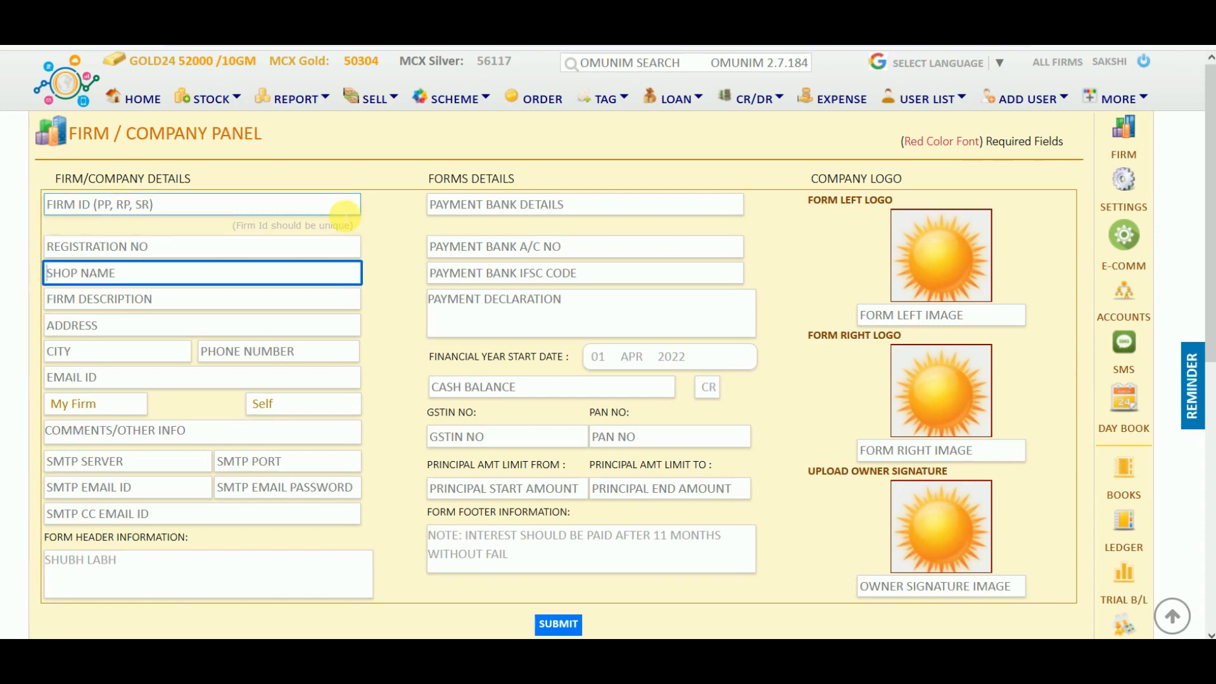
pyautogui.press('Tab')
pyautogui.press('Tab')
pyautogui.press('Tab')
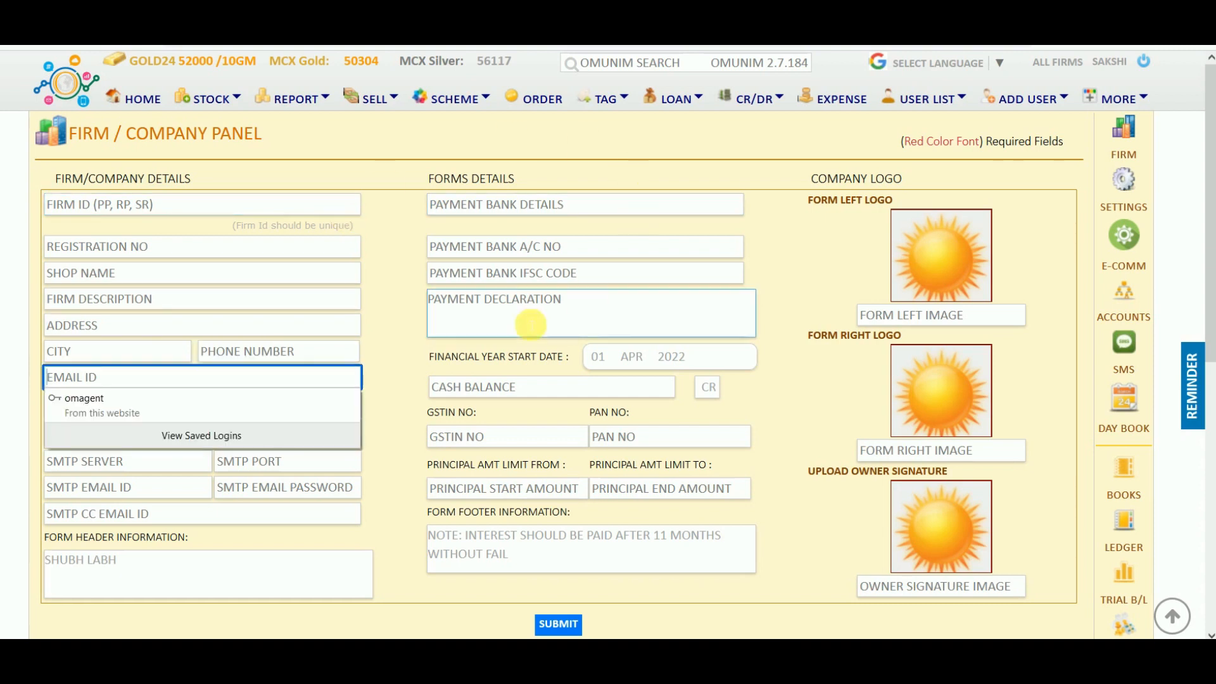
pyautogui.click(510, 211)
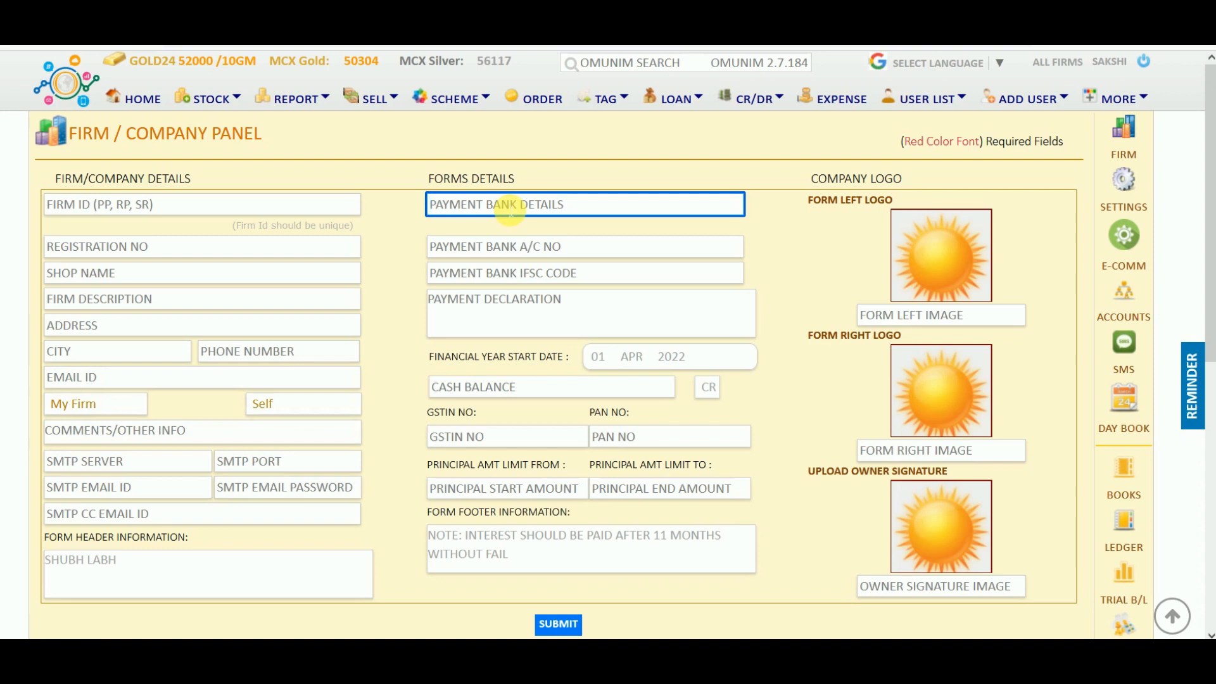
pyautogui.press('Tab')
pyautogui.press('Tab')
pyautogui.press('Tab')
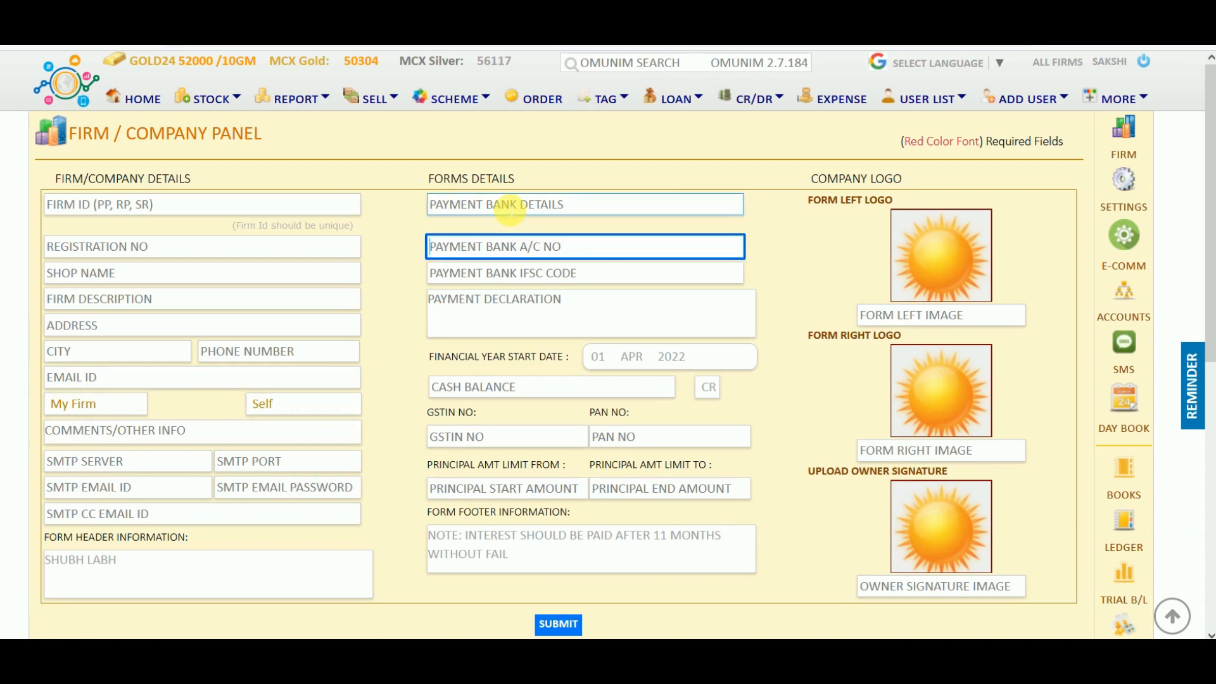
pyautogui.click(468, 436)
pyautogui.press('Tab')
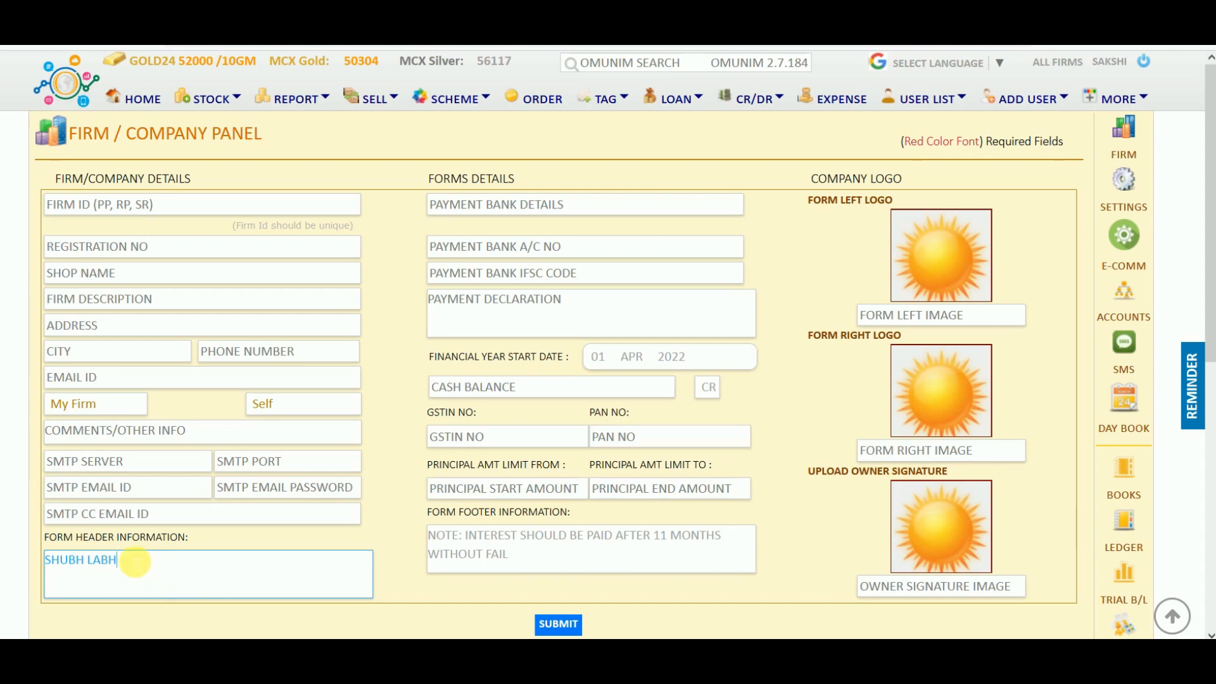
# Highlight the SHUBH LABH header, footer interest note and logo labels on the form.
pyautogui.moveTo(131, 557); pyautogui.dragTo(53, 557)
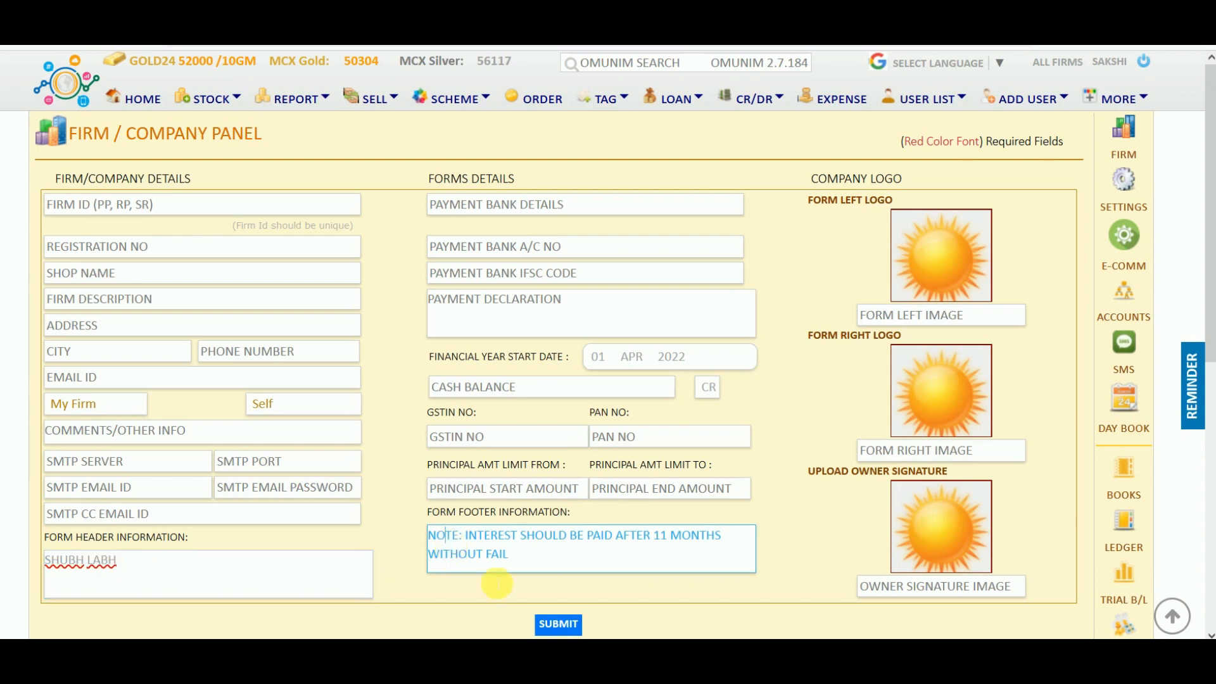
pyautogui.moveTo(445, 535); pyautogui.dragTo(491, 555)
pyautogui.moveTo(856, 208); pyautogui.dragTo(804, 209)
pyautogui.click(822, 345)
pyautogui.tripleClick(822, 345)
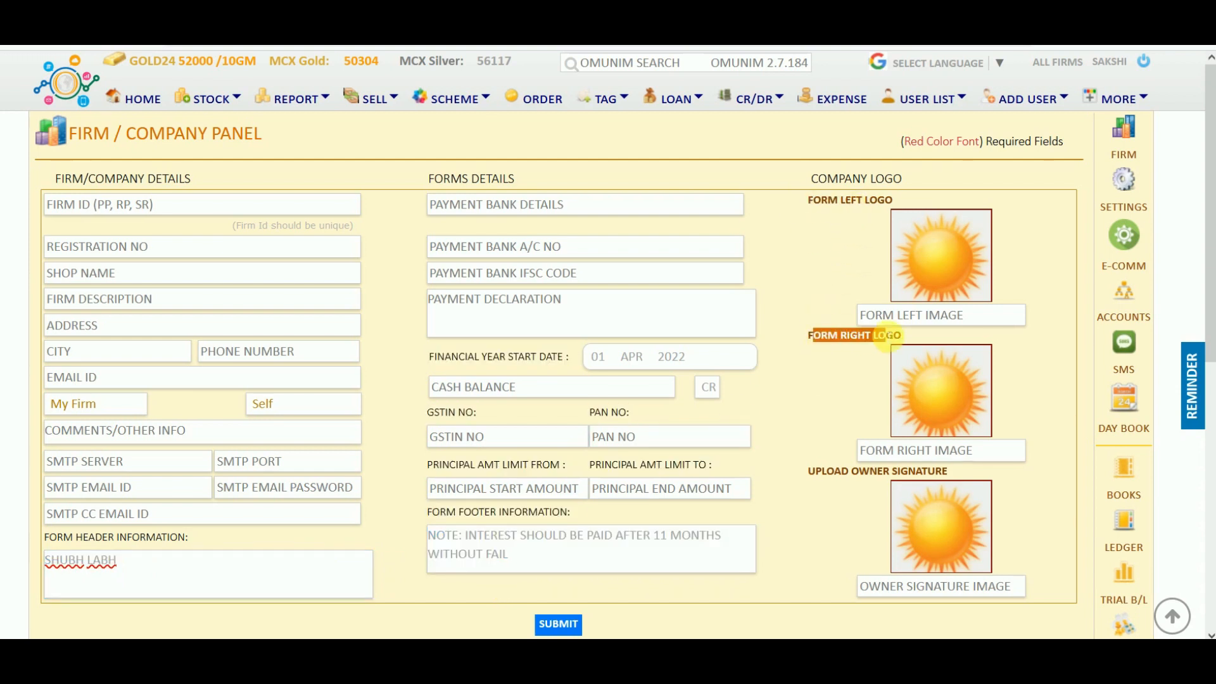
# Load the LXM firm's saved details from the My Firms list.
pyautogui.scroll(-4, 816, 435)
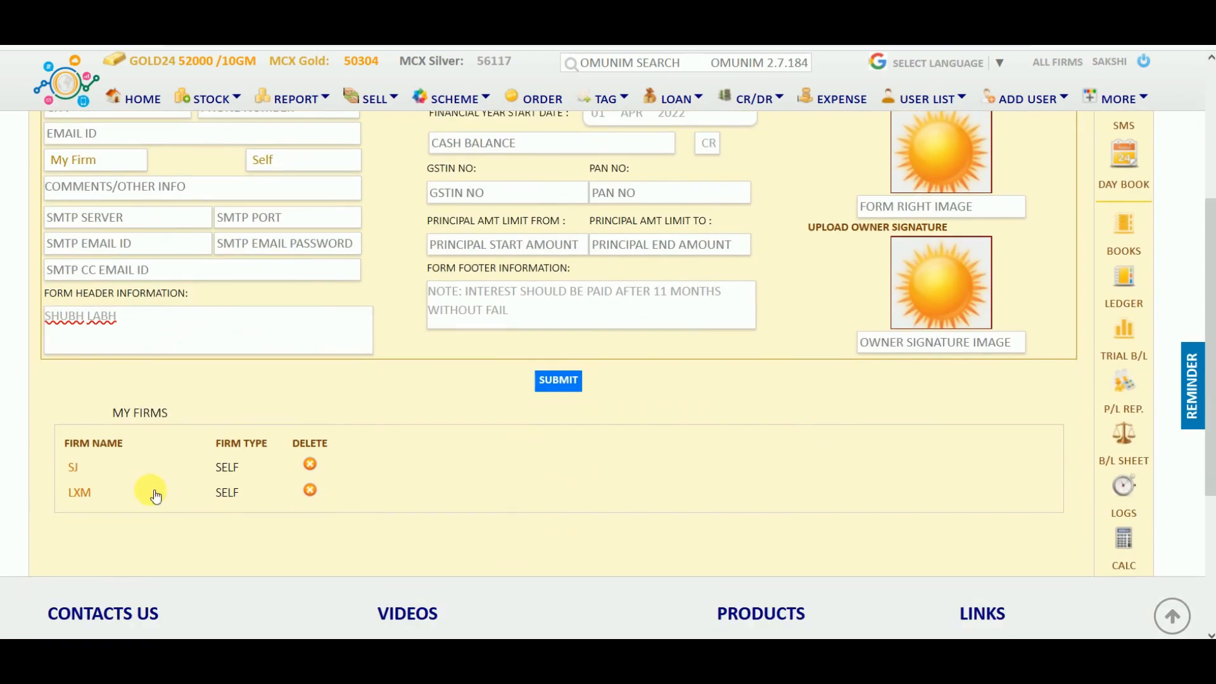
pyautogui.click(76, 494)
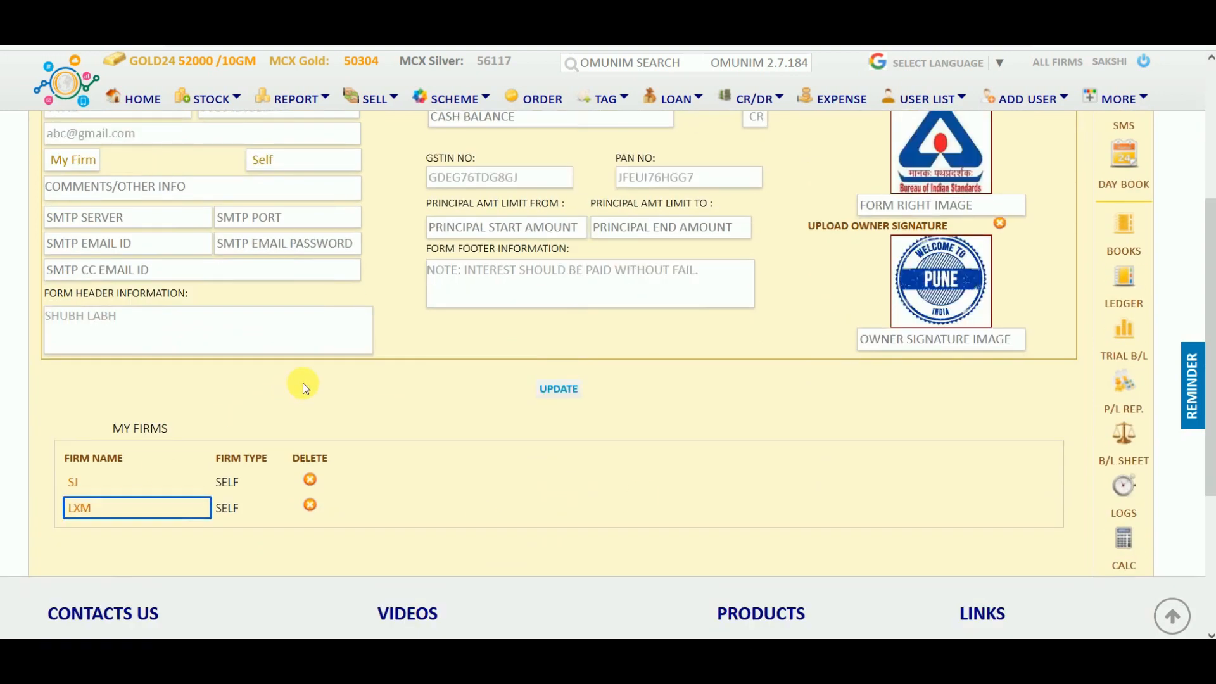
pyautogui.scroll(4, 303, 383)
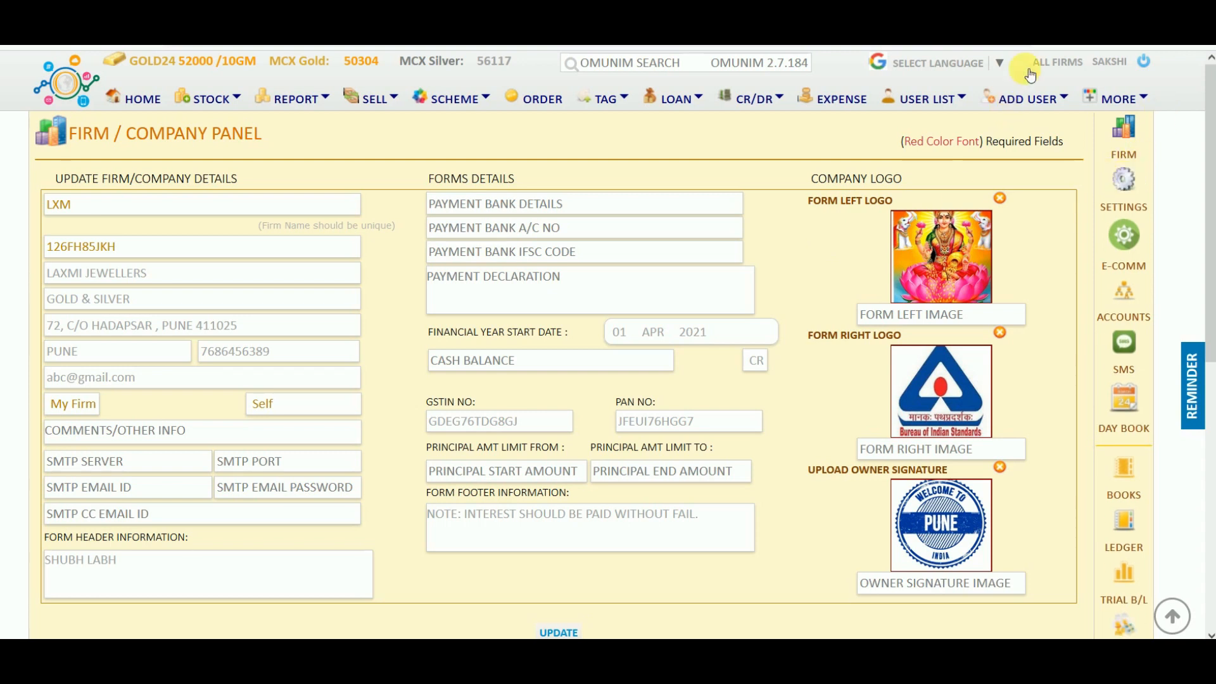
pyautogui.click(1056, 66)
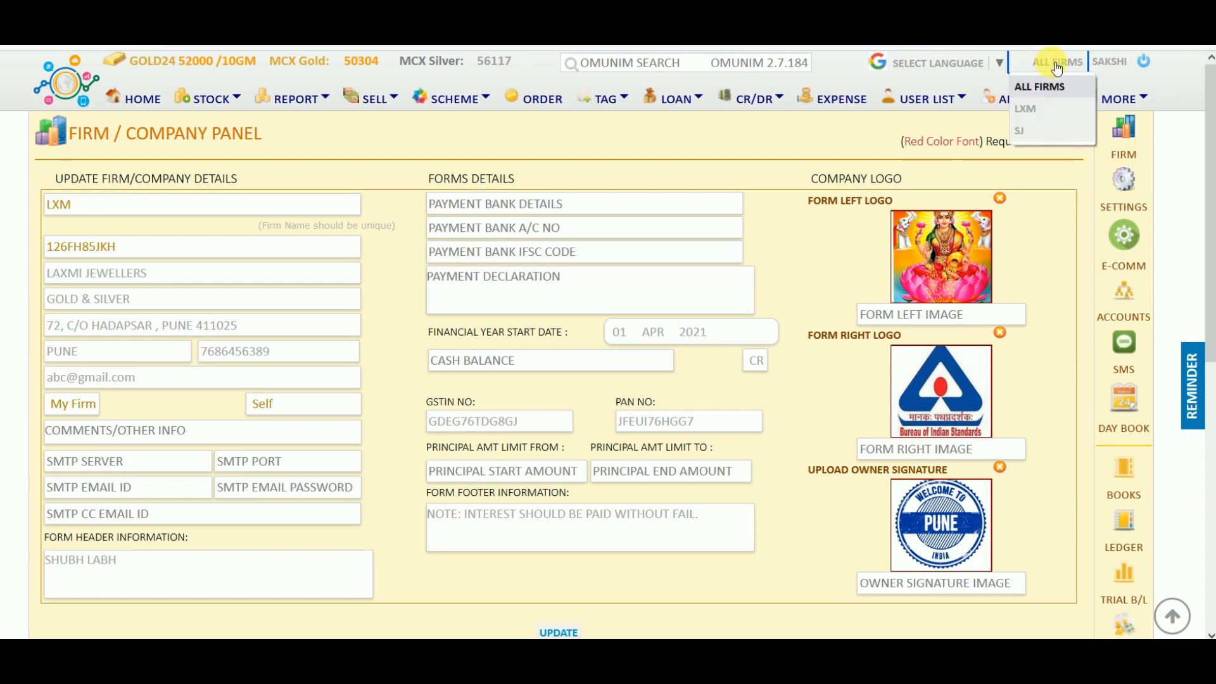
# Choose LXM from the firm dropdown as the working firm.
pyautogui.click(1036, 109)
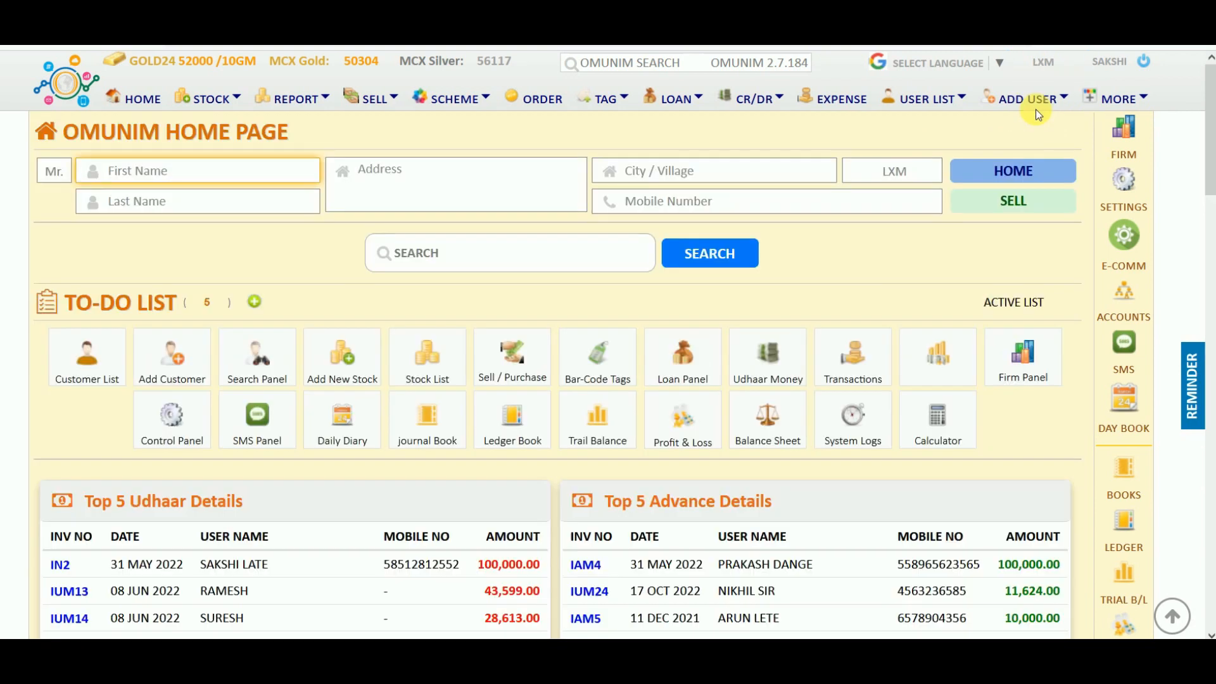
pyautogui.click(1048, 63)
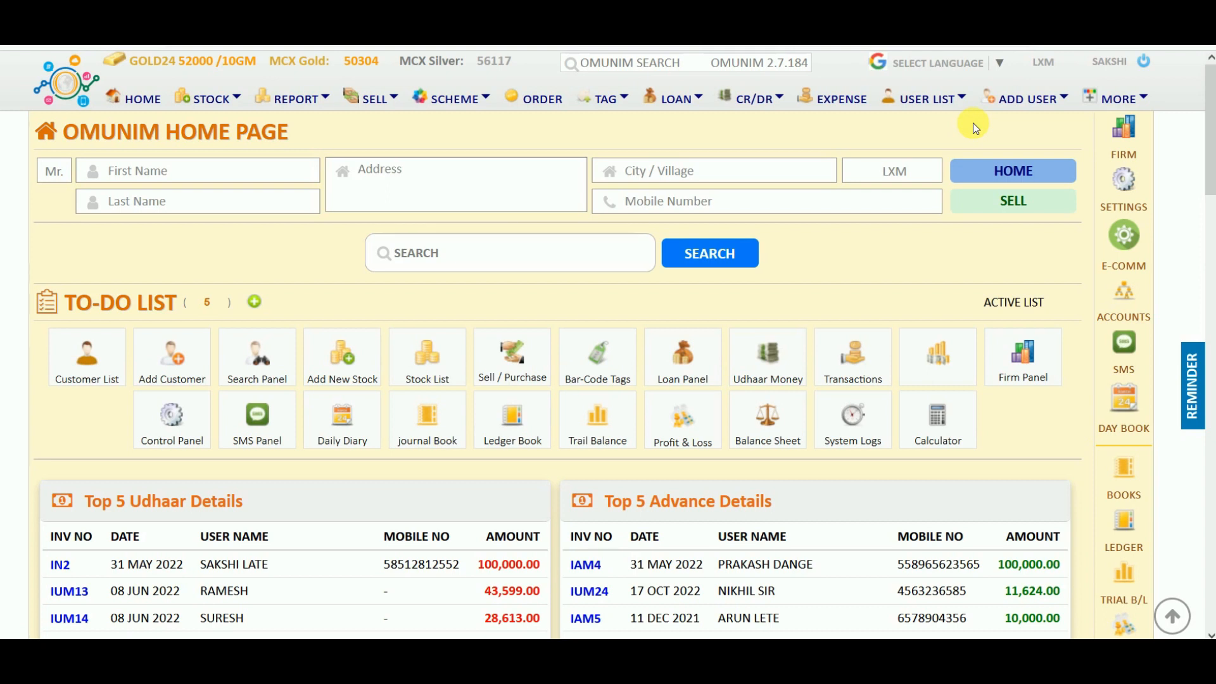
# Add a Gold daily rate GOLD24 at 51500 with 100% purity and save it.
pyautogui.click(1132, 188)
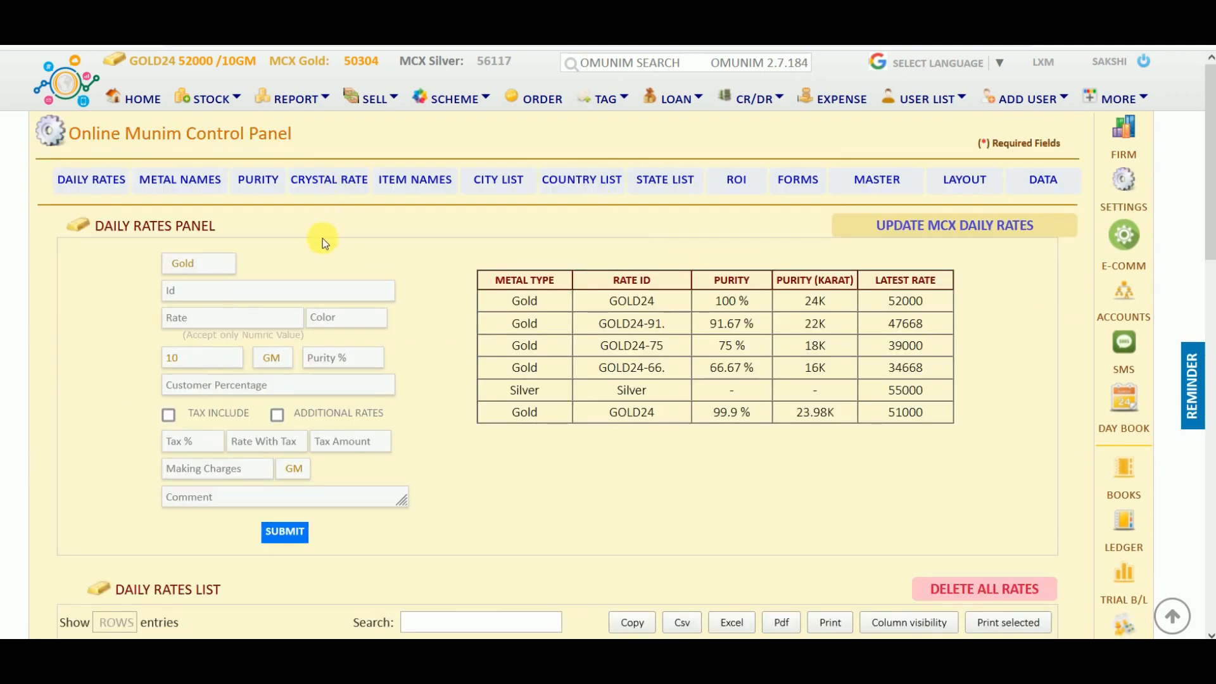
pyautogui.click(225, 265)
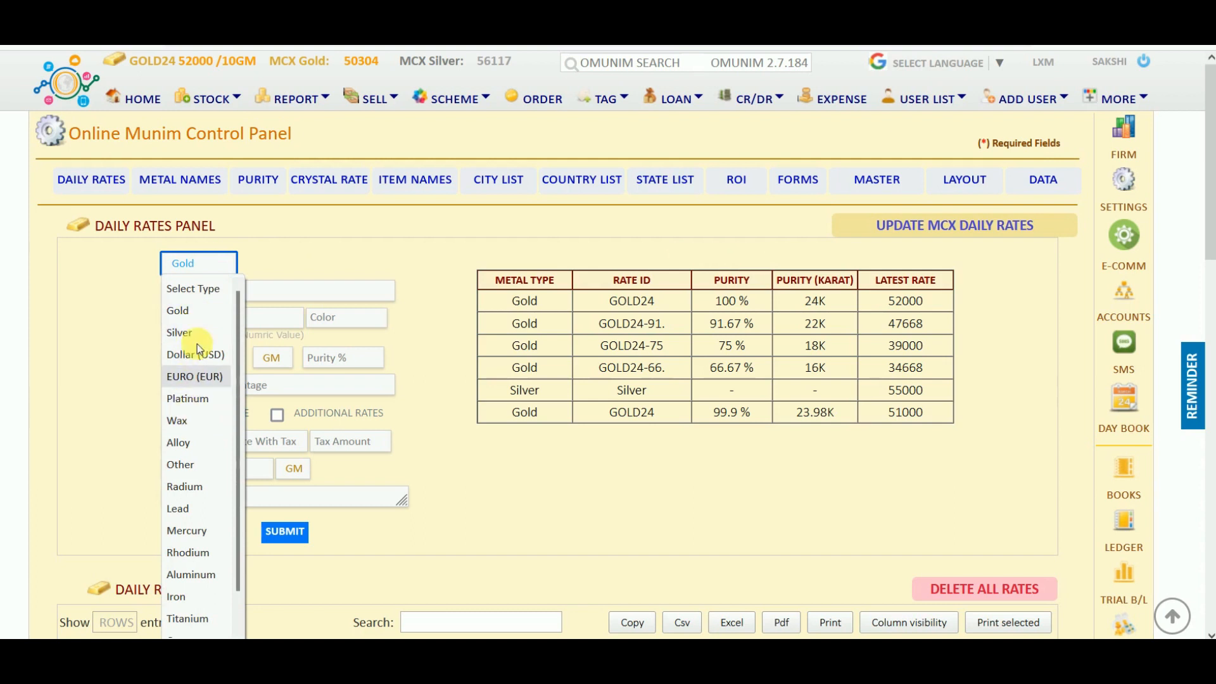
pyautogui.click(196, 315)
pyautogui.click(204, 295)
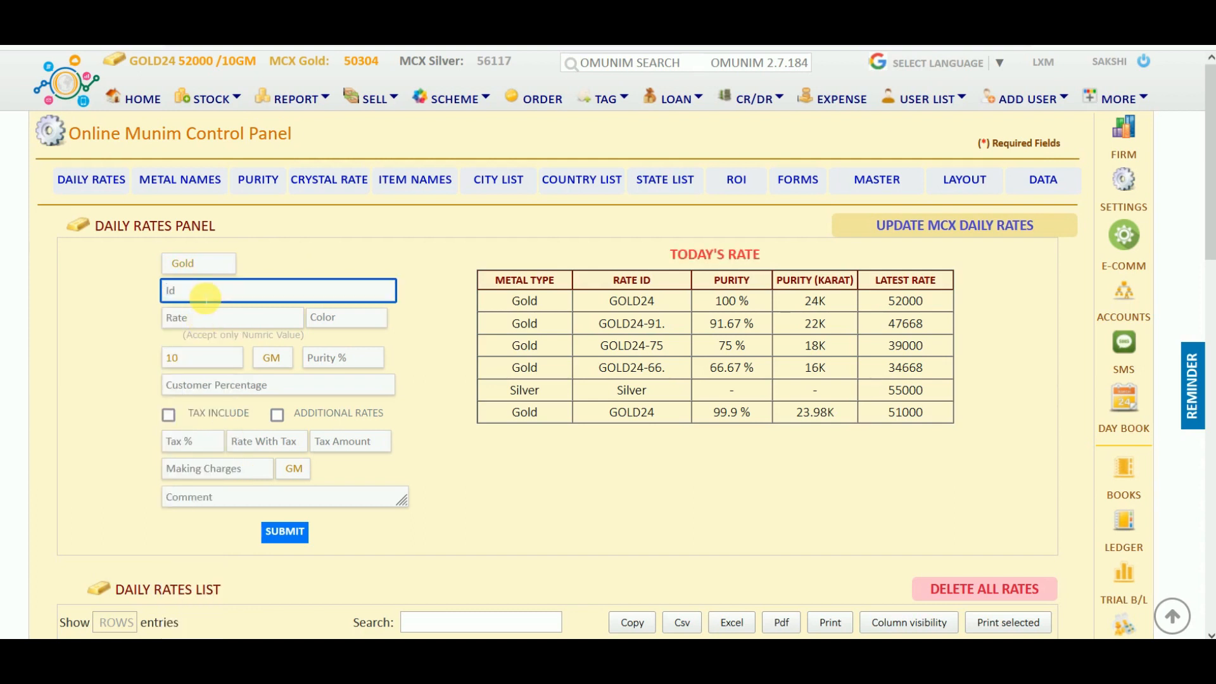
pyautogui.write('GOLD')
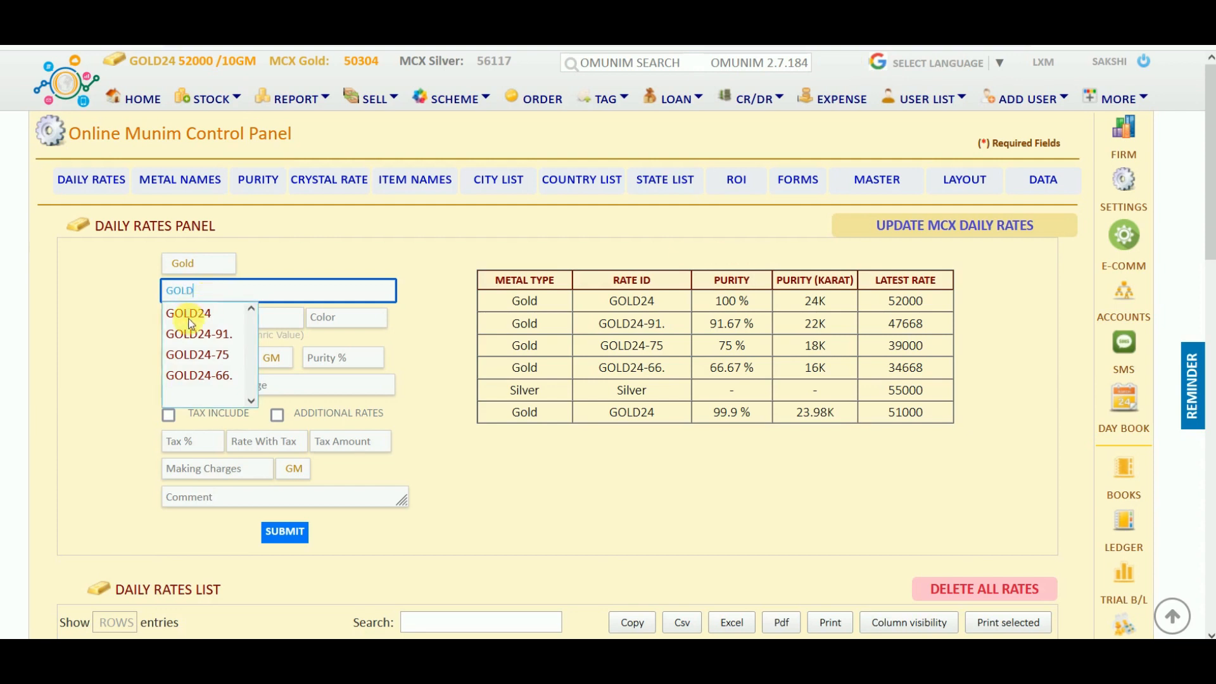
pyautogui.click(190, 315)
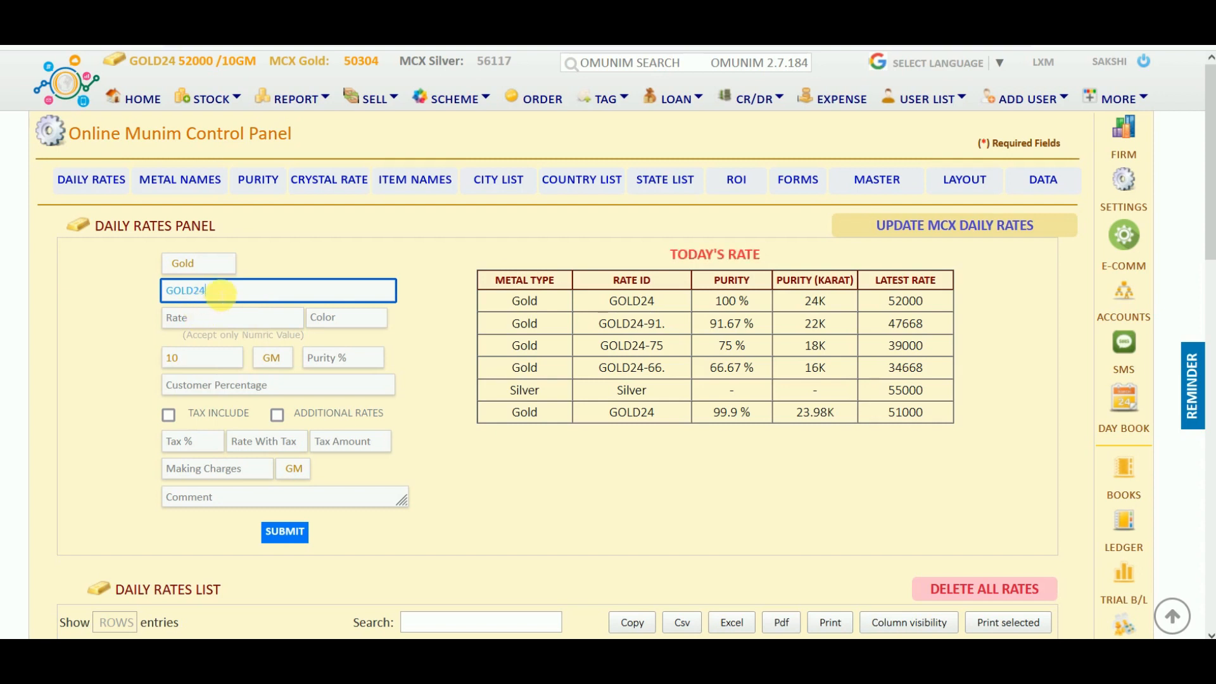
pyautogui.click(195, 317)
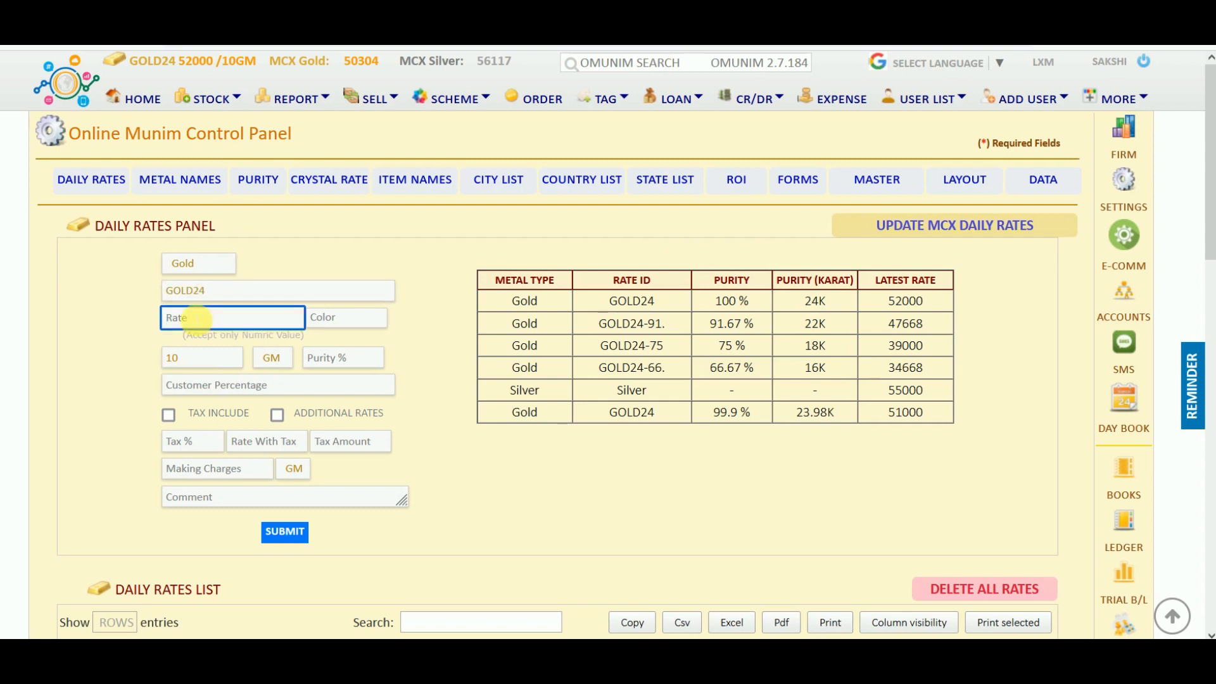
pyautogui.write('51500')
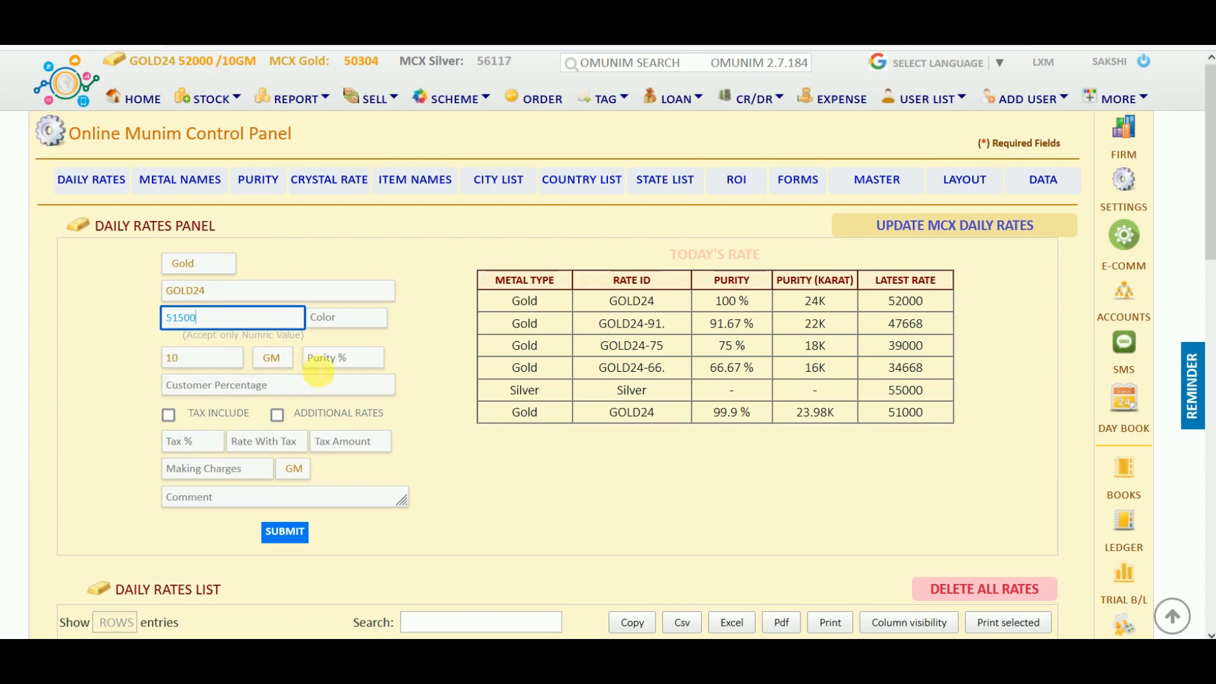
pyautogui.click(341, 363)
pyautogui.write('100')
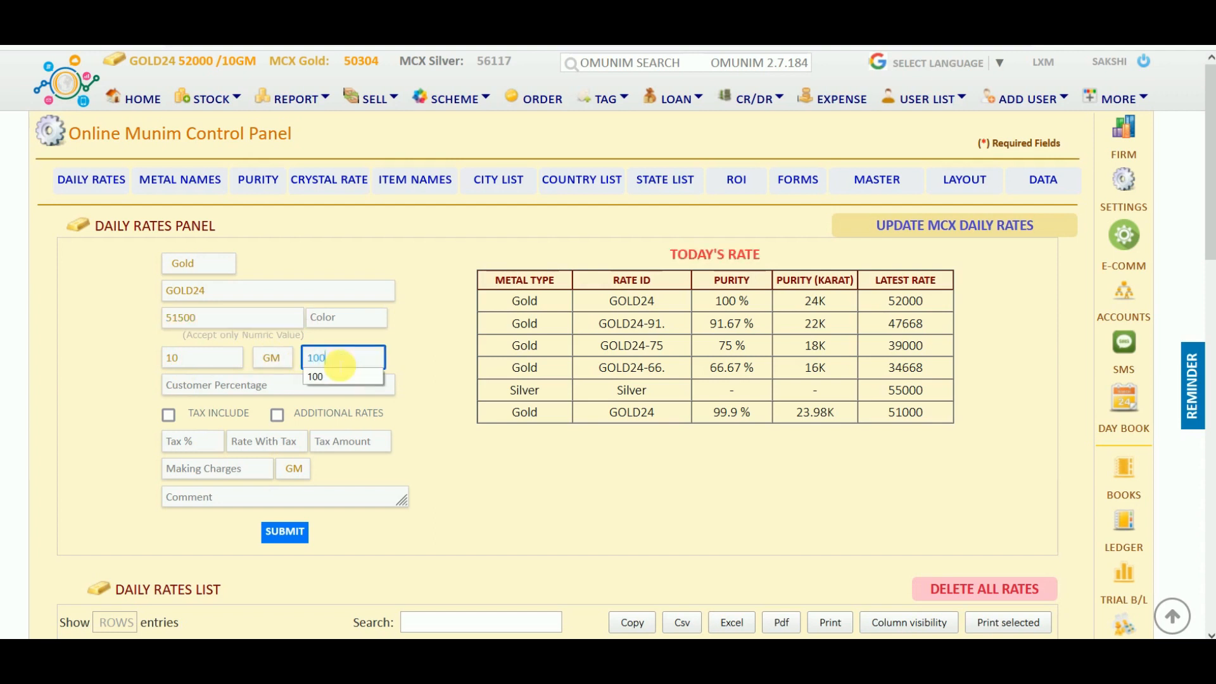
pyautogui.click(287, 535)
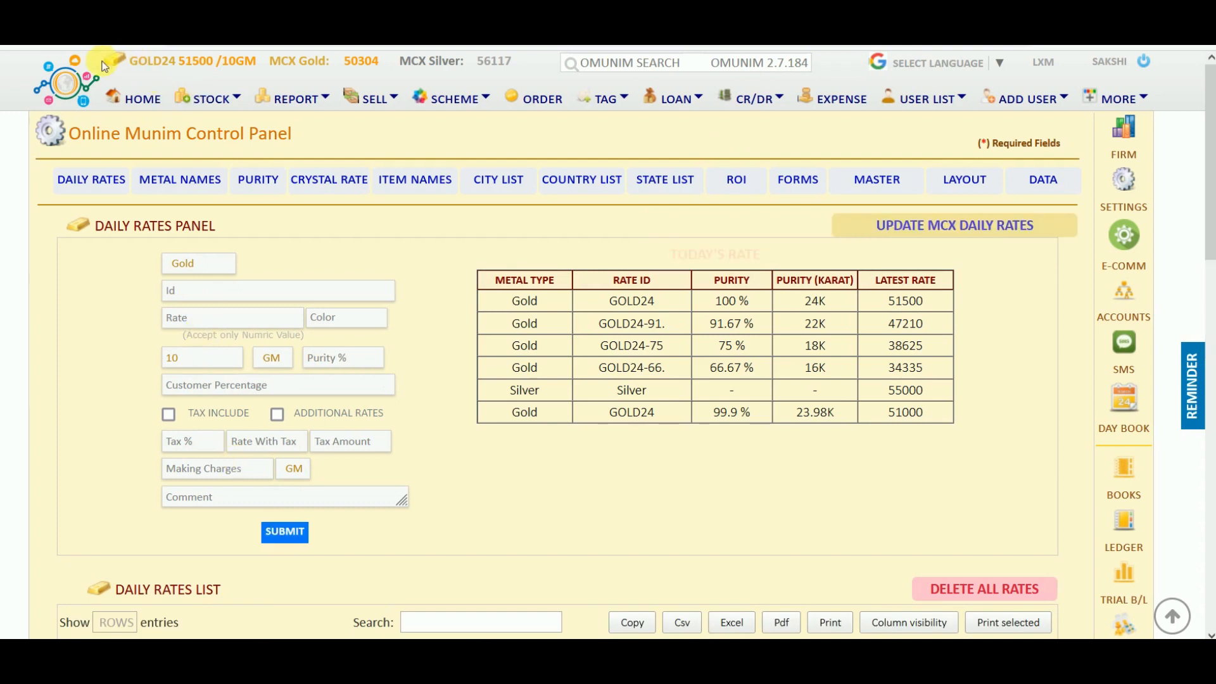
# Review the updated GOLD24 51500 rate in the Daily Rates list.
pyautogui.moveTo(103, 65); pyautogui.dragTo(260, 76)
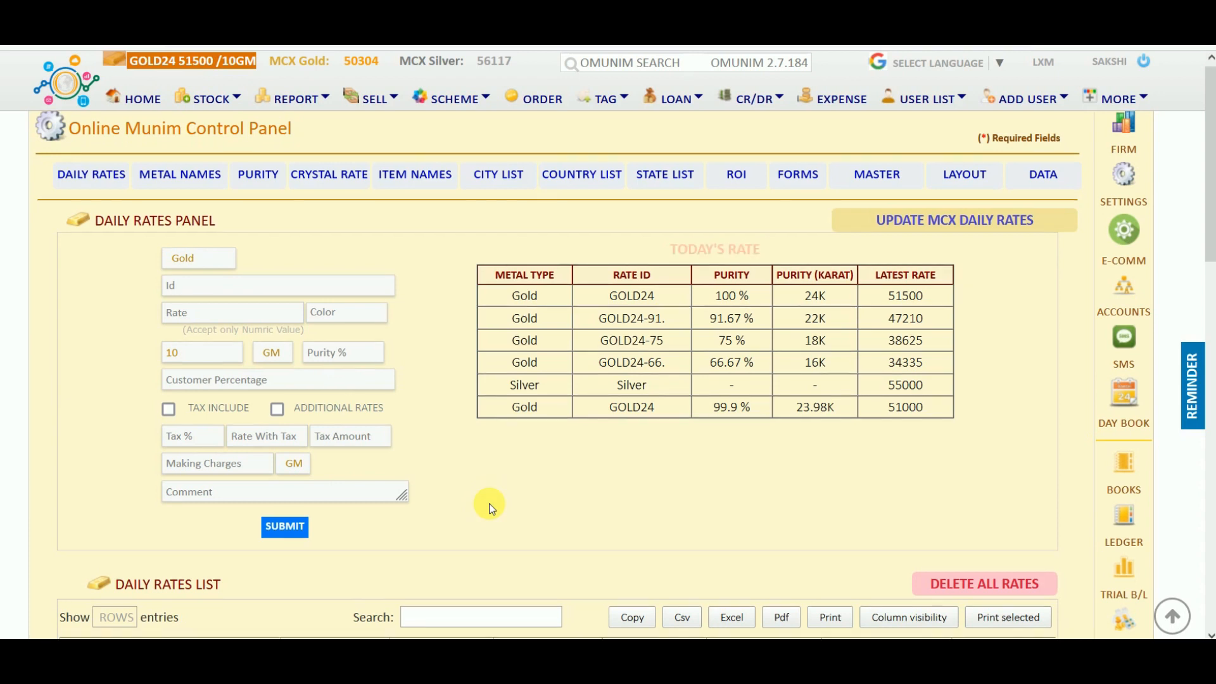
pyautogui.scroll(-3, 492, 506)
pyautogui.scroll(-3, 492, 510)
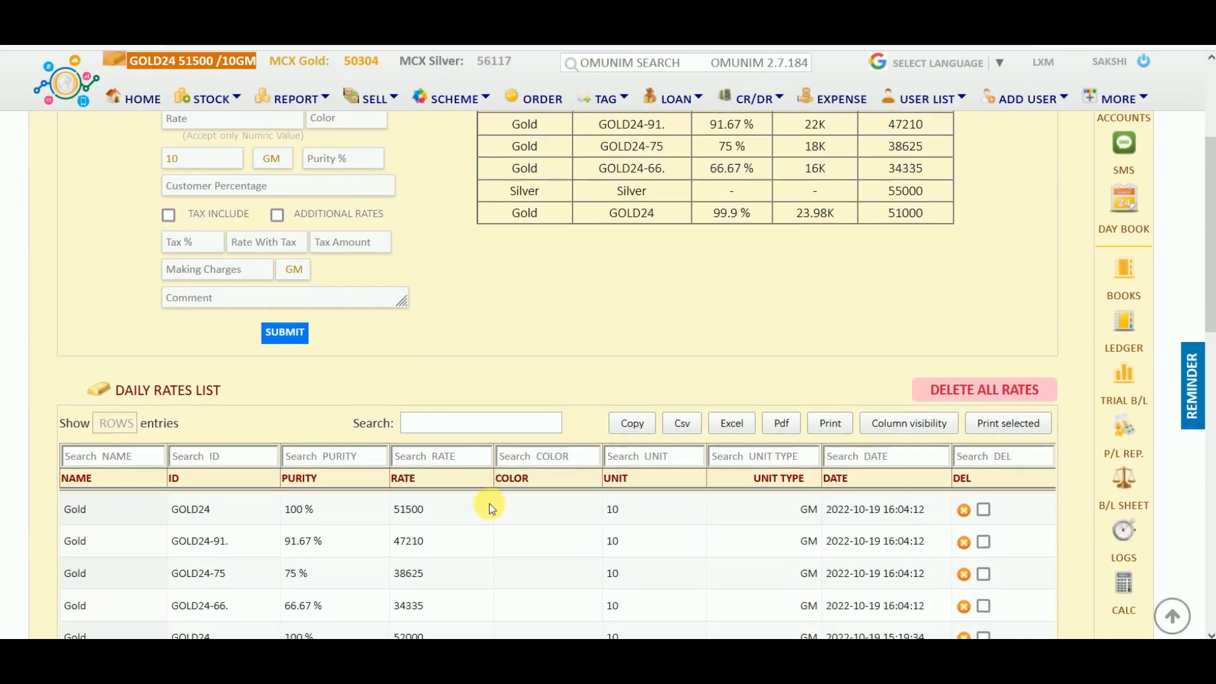
pyautogui.scroll(-2, 492, 507)
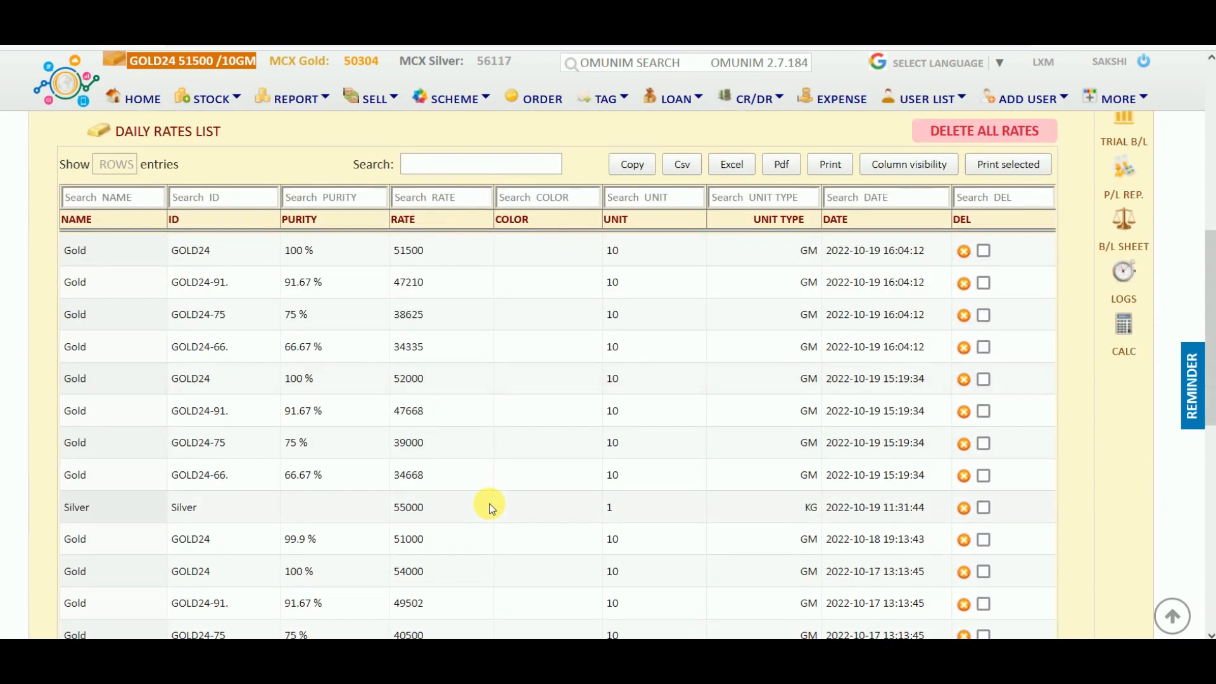
pyautogui.scroll(-2, 492, 506)
pyautogui.scroll(4, 492, 507)
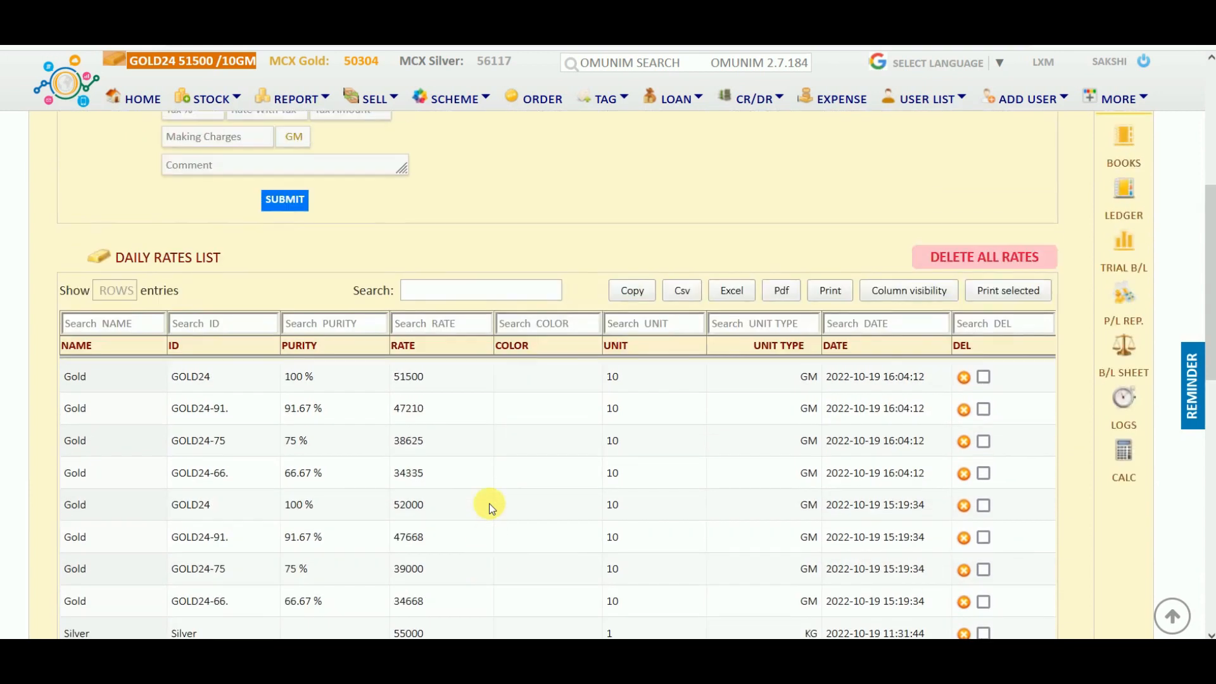
pyautogui.scroll(5, 492, 507)
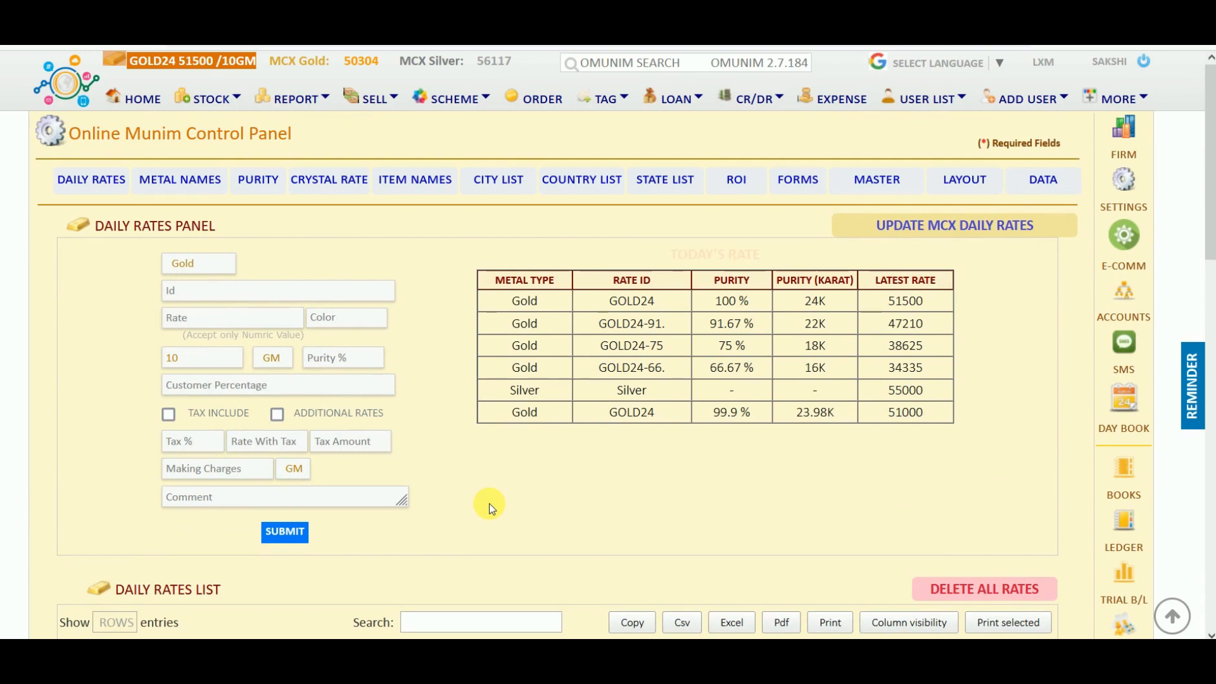
# Open Add Jewellery Retail Stock and show the Fine Stock entry options.
pyautogui.click(209, 100)
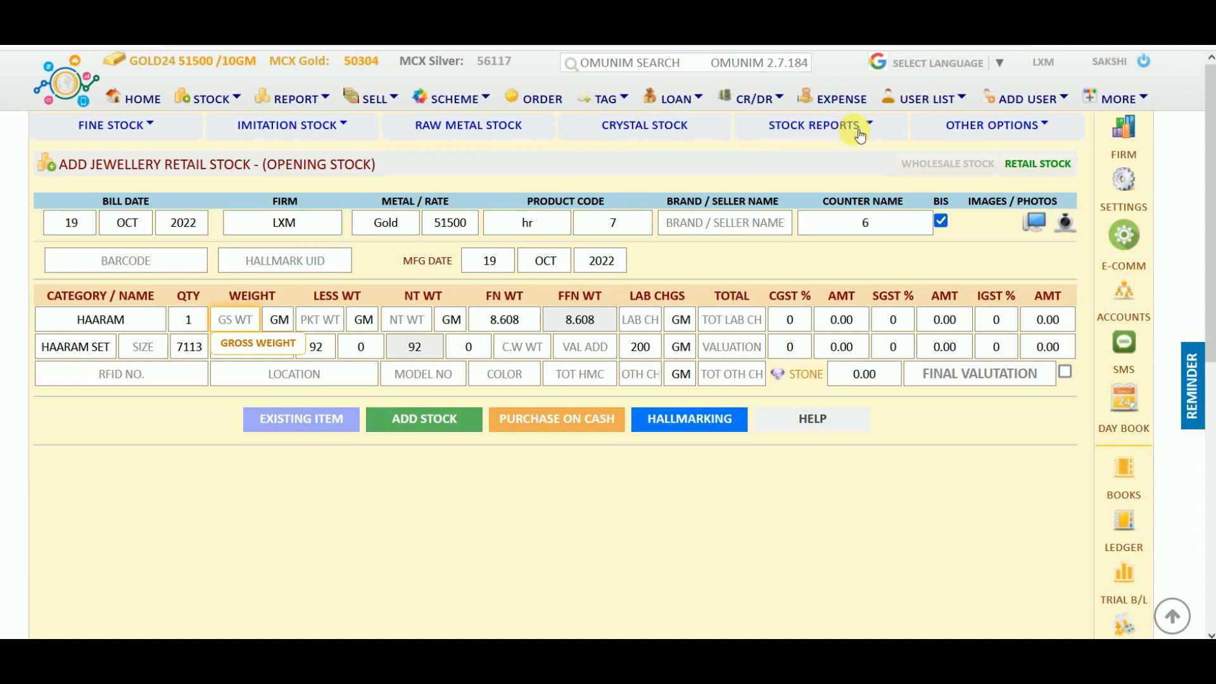
pyautogui.click(117, 127)
pyautogui.click(151, 124)
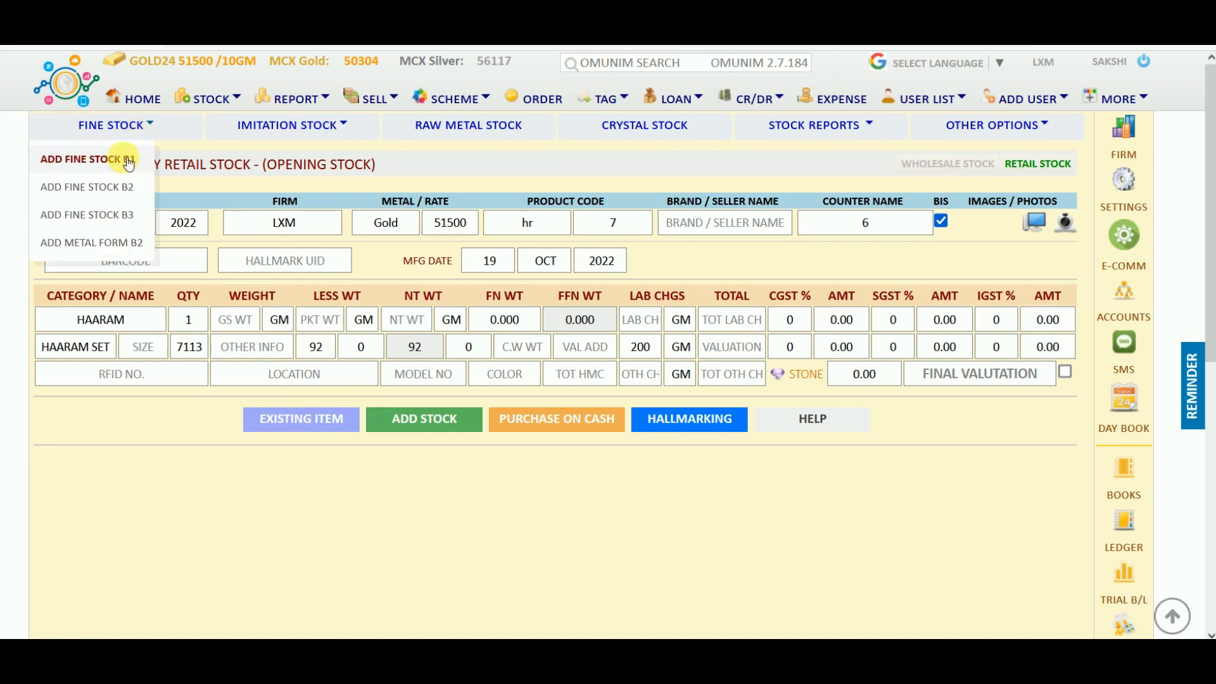
# Switch to a different fine stock form and set product code hr.
pyautogui.click(129, 163)
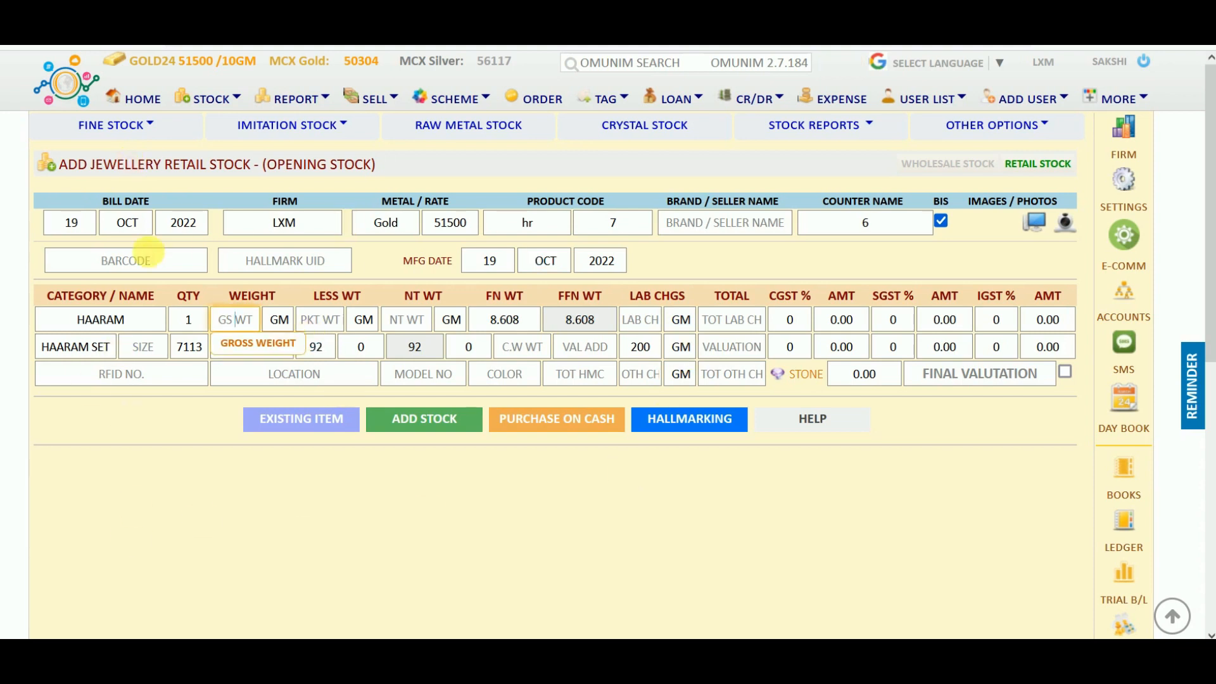
pyautogui.click(152, 124)
pyautogui.click(119, 188)
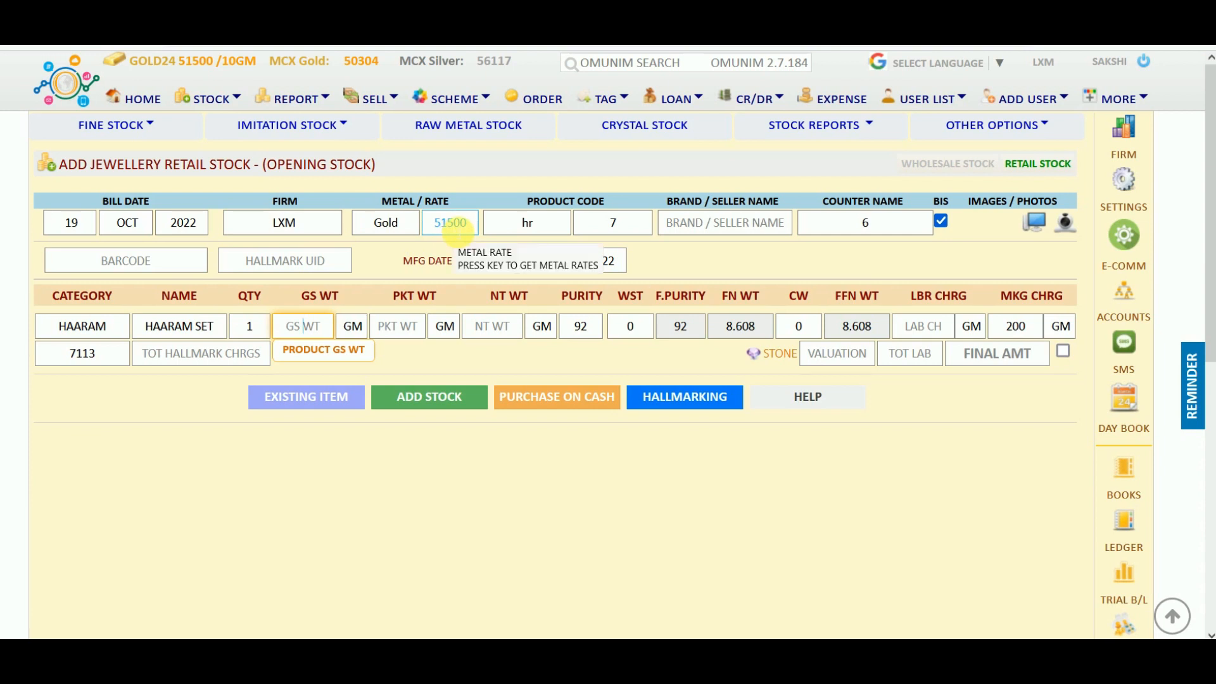
pyautogui.click(549, 229)
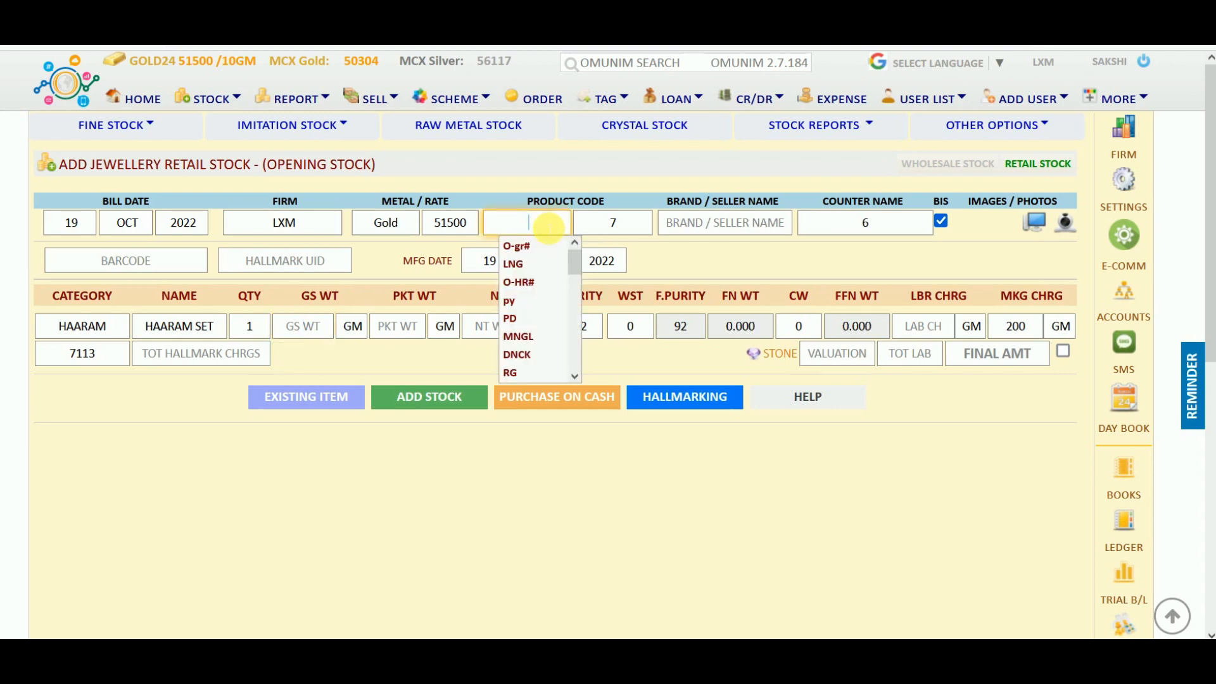
pyautogui.scroll(-3, 521, 302)
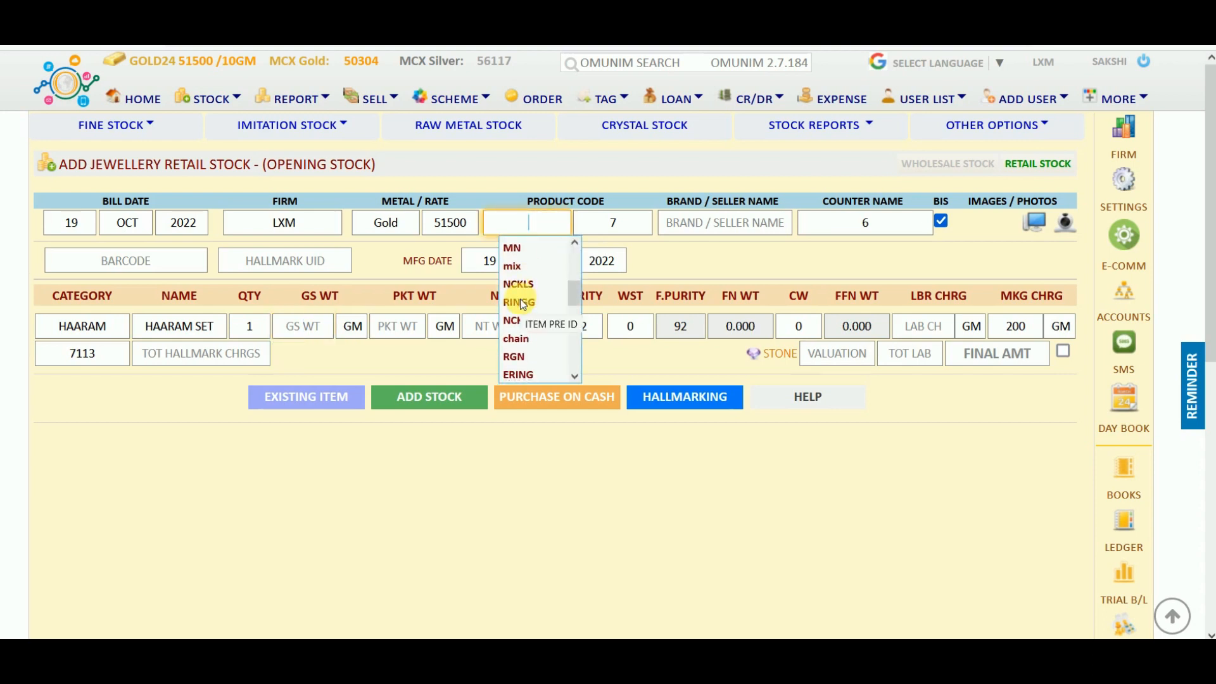
pyautogui.scroll(-3, 523, 304)
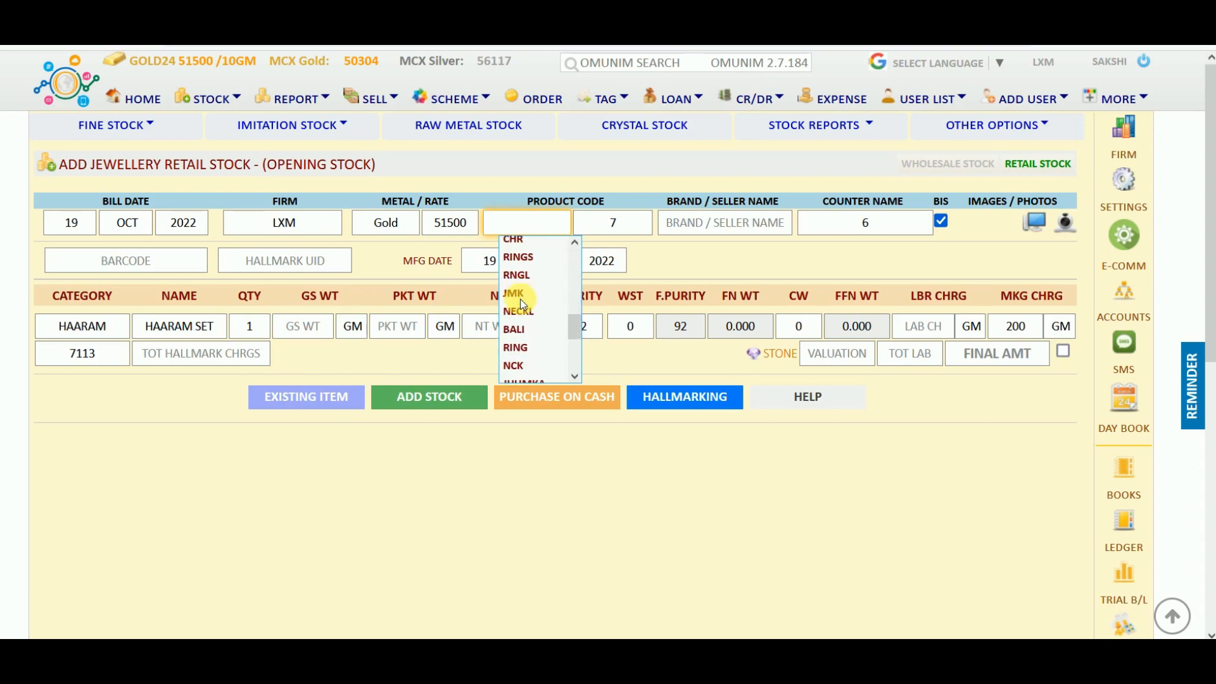
pyautogui.scroll(6, 523, 304)
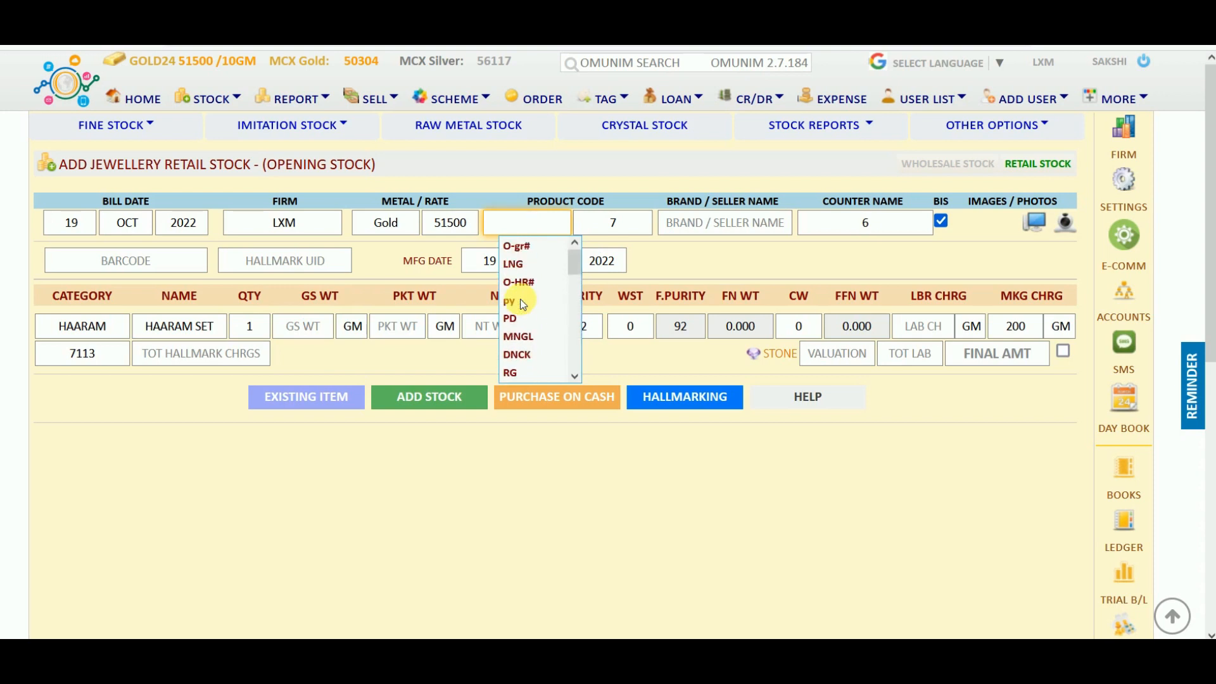
pyautogui.write('HR')
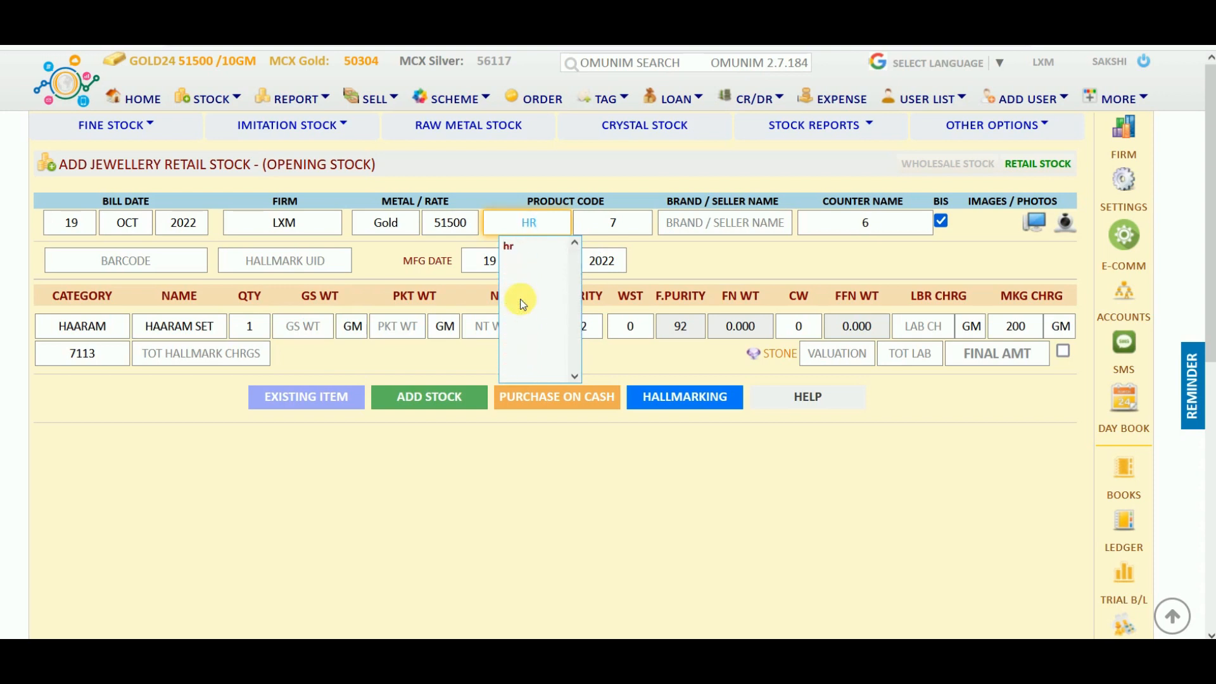
pyautogui.click(520, 247)
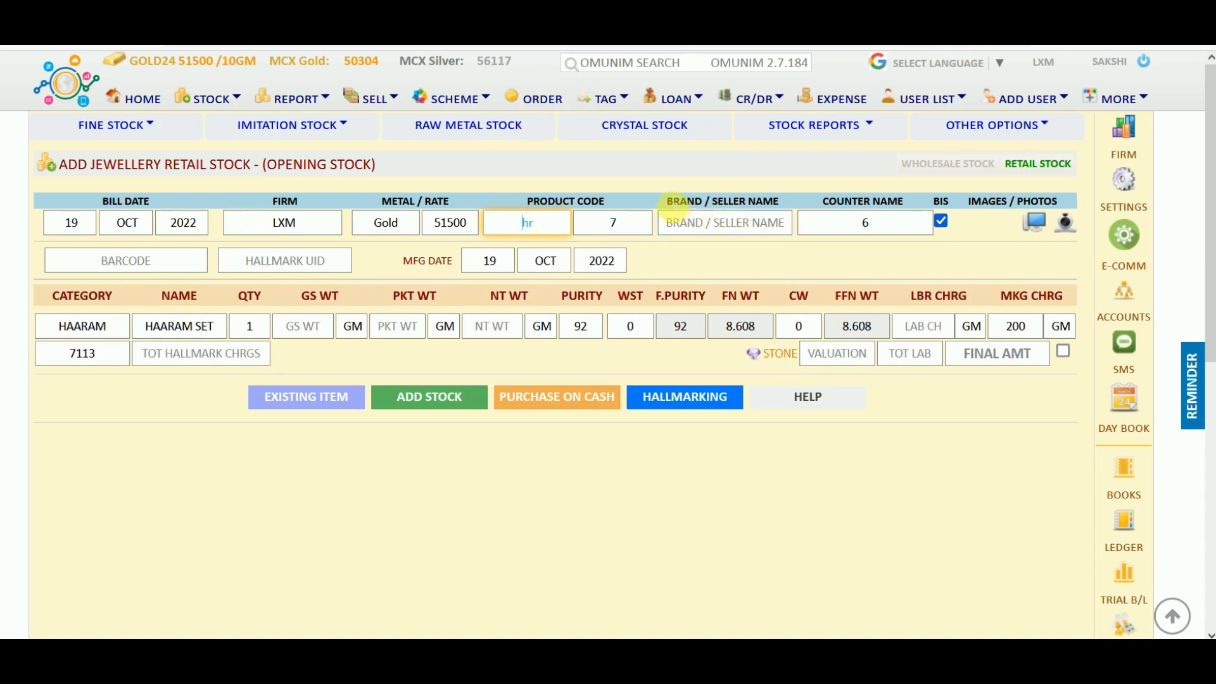
pyautogui.moveTo(666, 202); pyautogui.dragTo(788, 202)
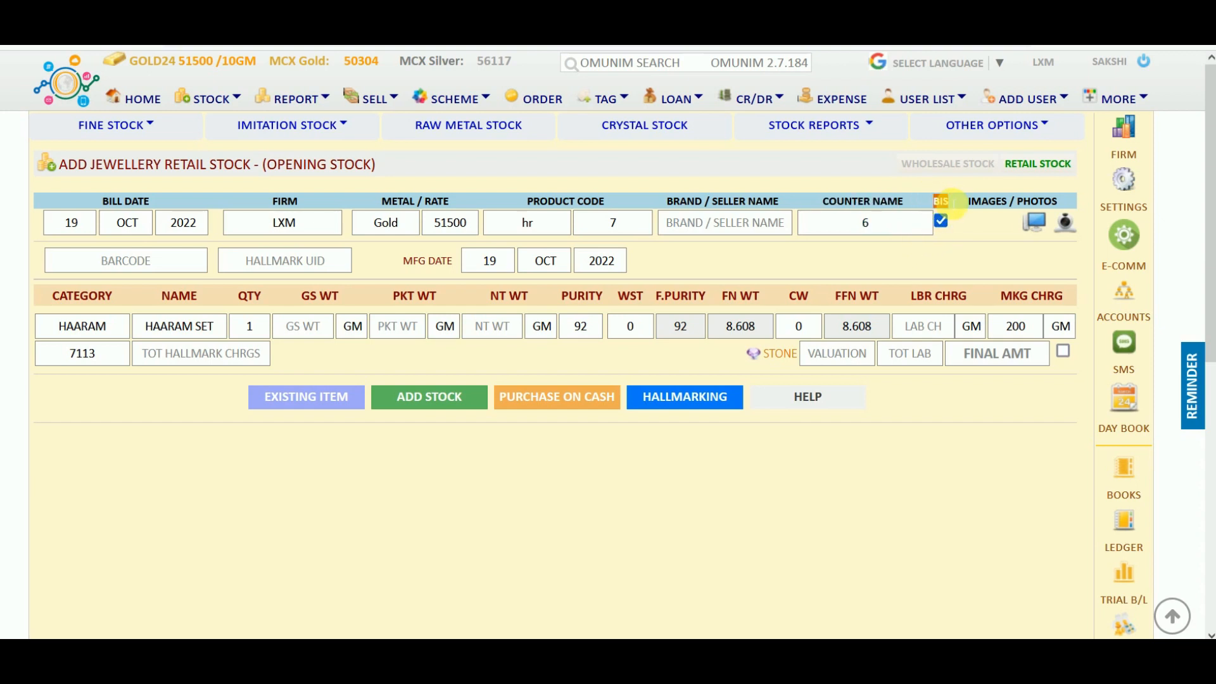
# Keep BIS hallmark ticked and bring up the item photo file picker.
pyautogui.click(941, 221)
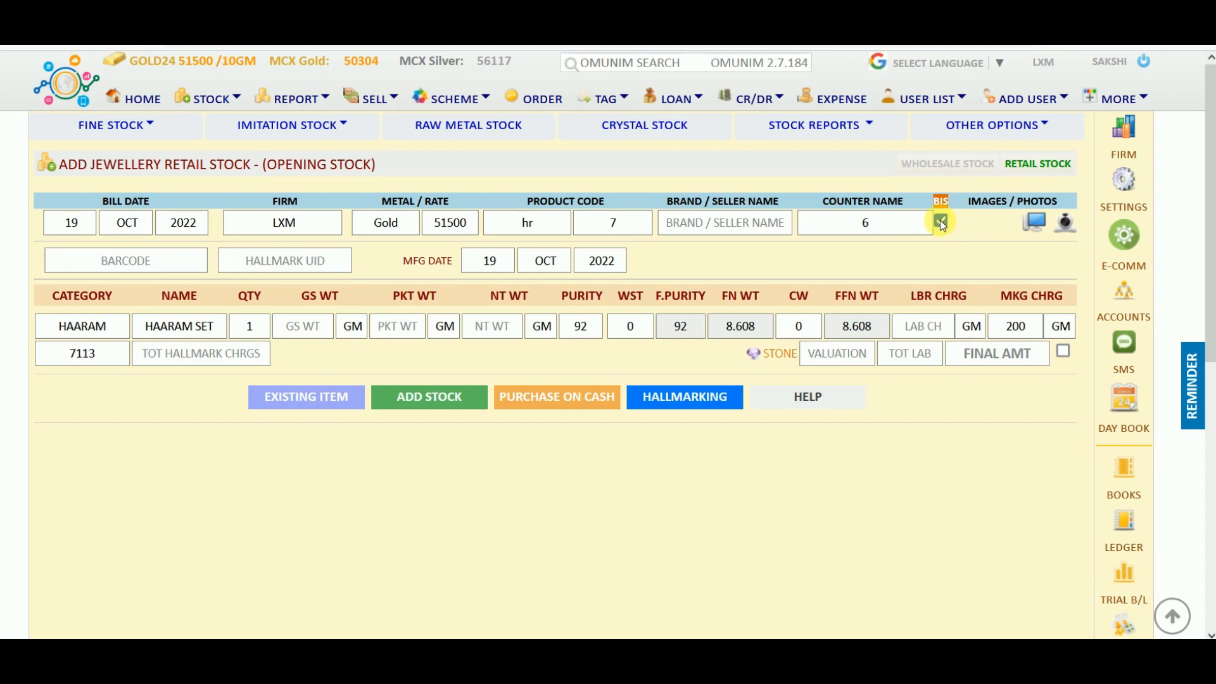
pyautogui.click(942, 221)
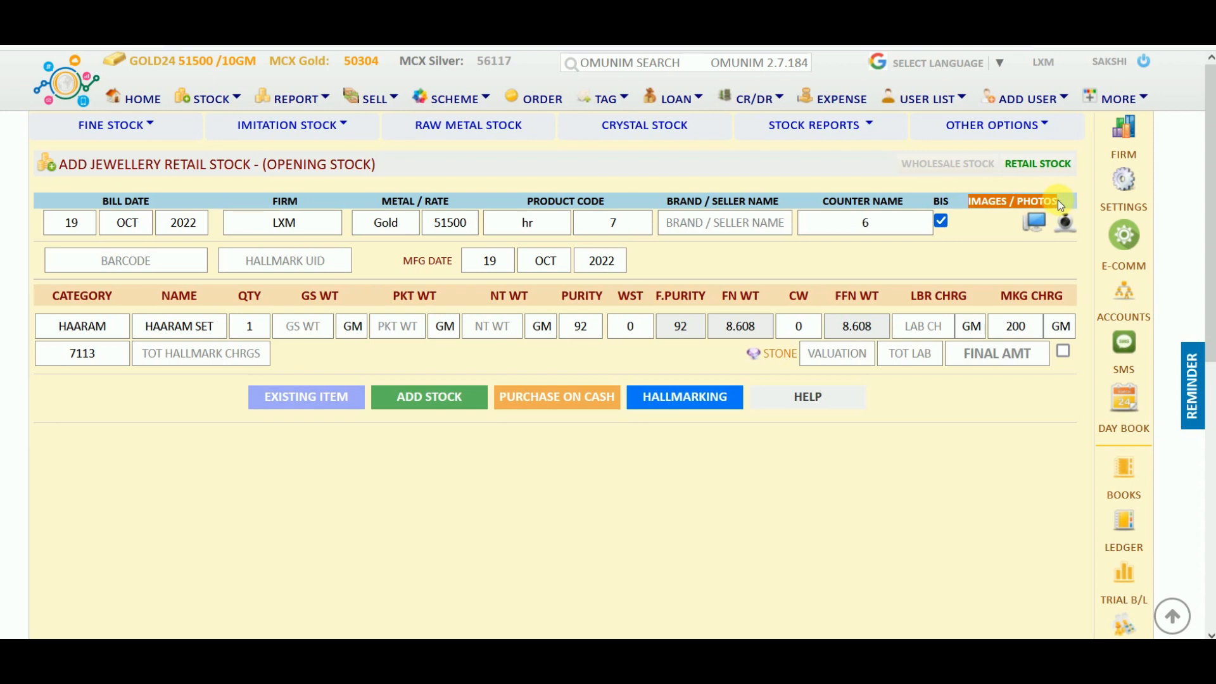
pyautogui.click(1042, 228)
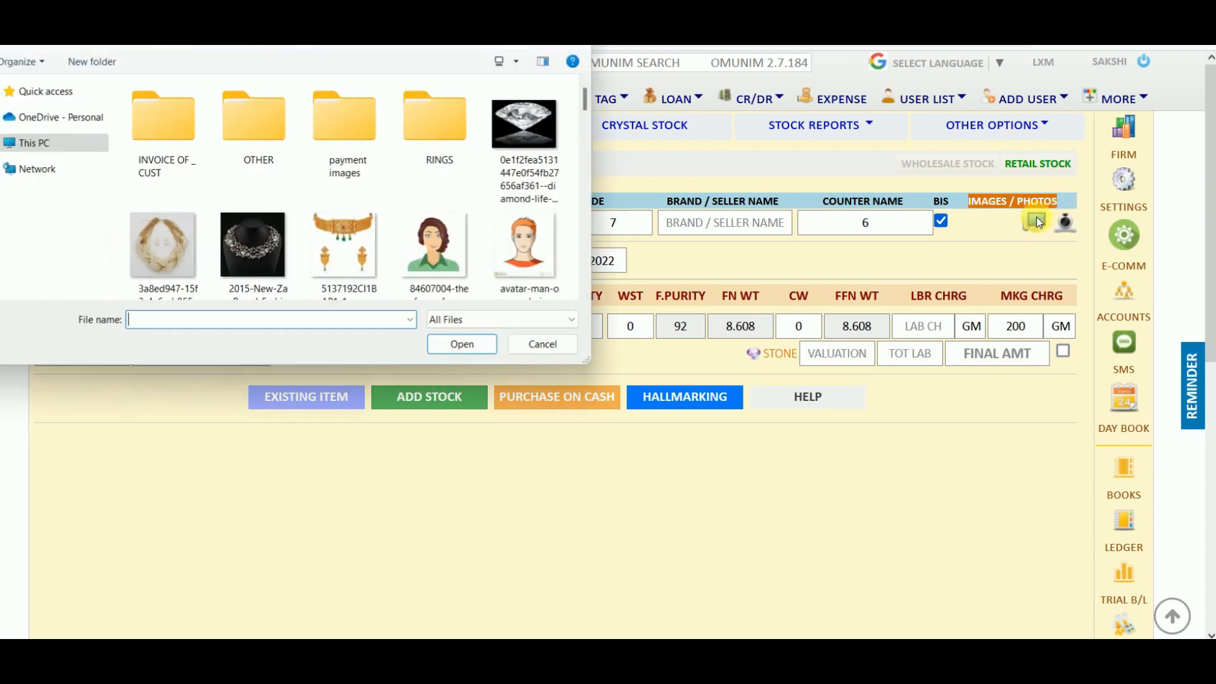
# Attach photo_2022-09-22_14-11-57 as the item image, then move to the hallmark UID field.
pyautogui.scroll(-8, 340, 190)
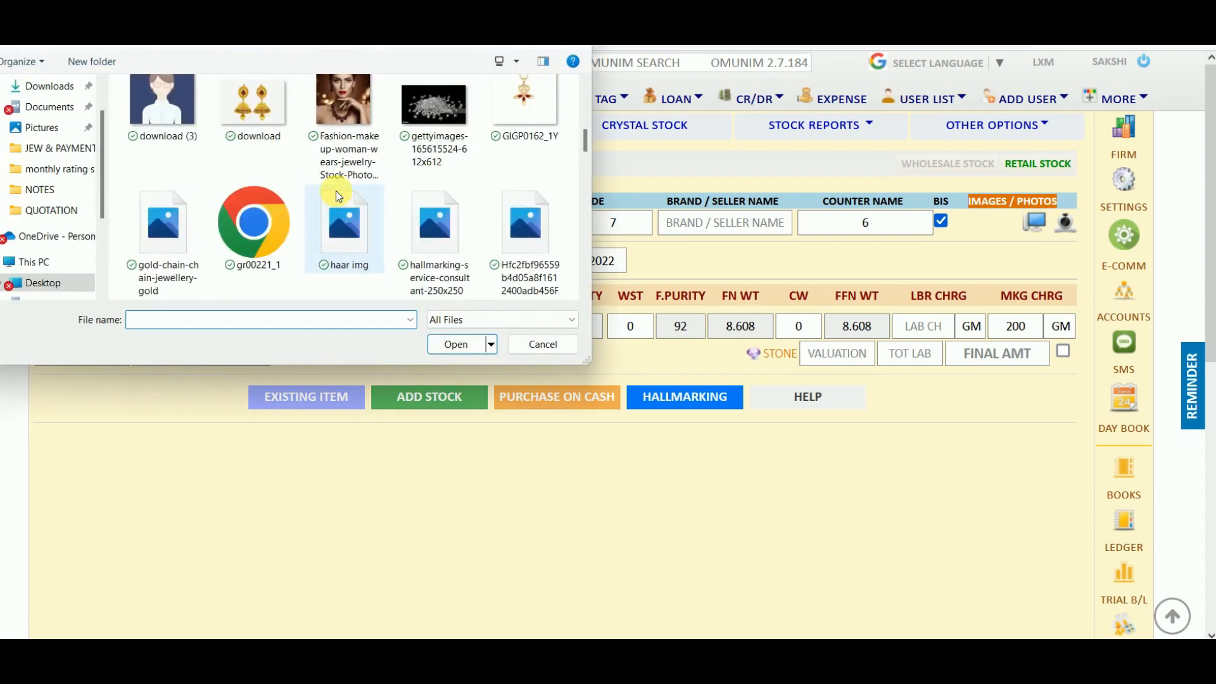
pyautogui.scroll(-3, 336, 191)
pyautogui.scroll(-3, 336, 191)
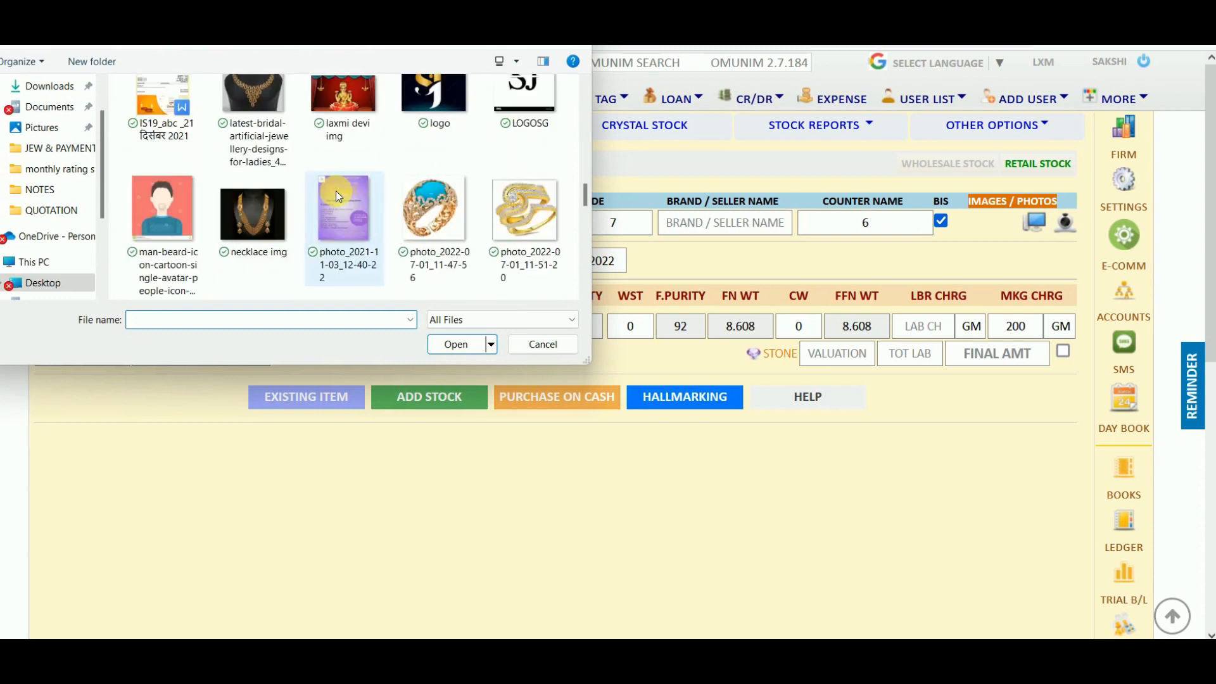
pyautogui.scroll(-3, 336, 192)
pyautogui.scroll(-3, 335, 191)
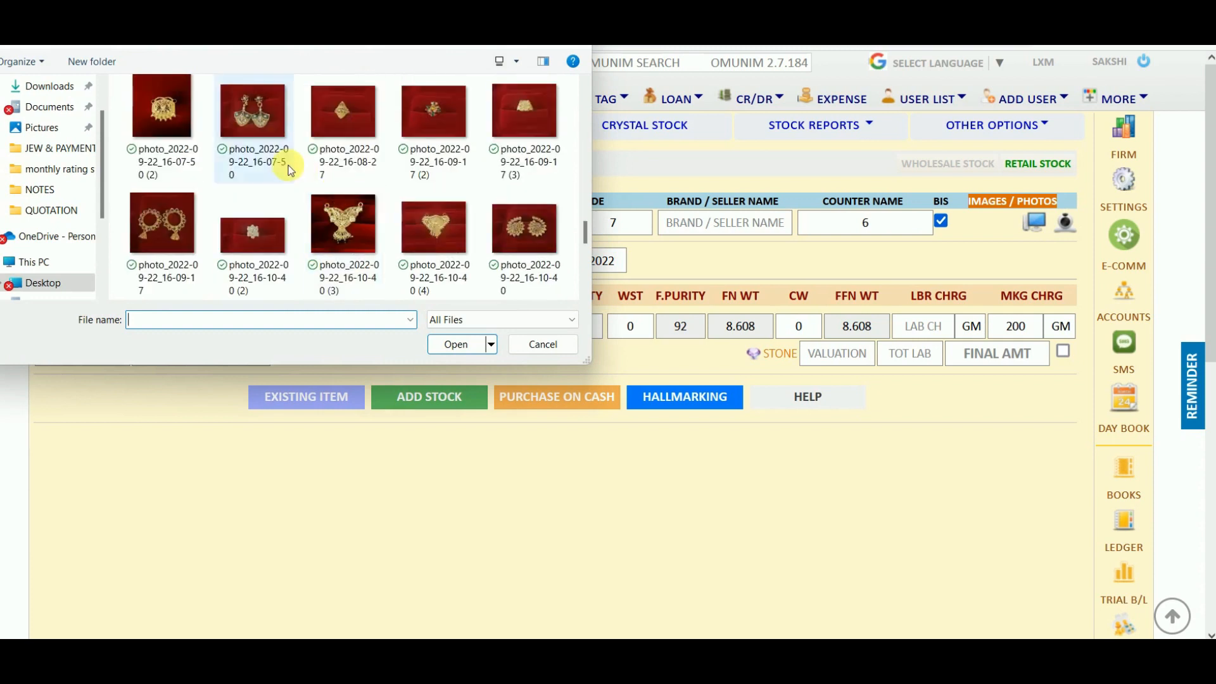
pyautogui.scroll(1, 287, 165)
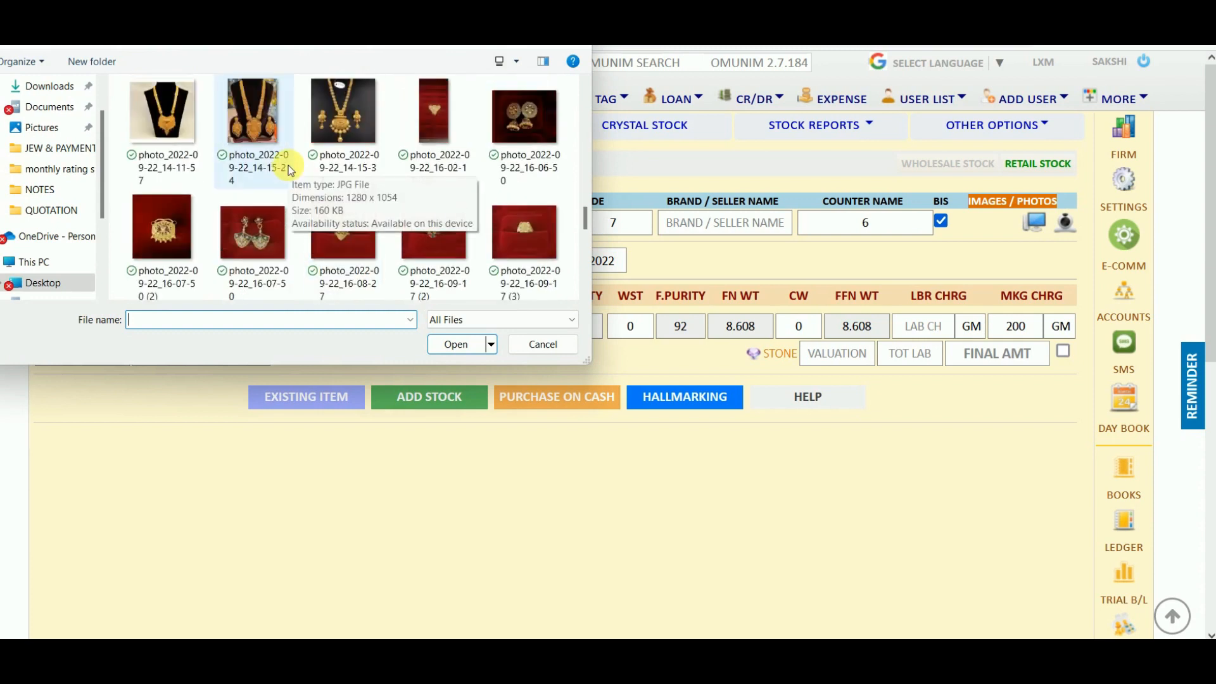
pyautogui.click(174, 84)
pyautogui.doubleClick(174, 83)
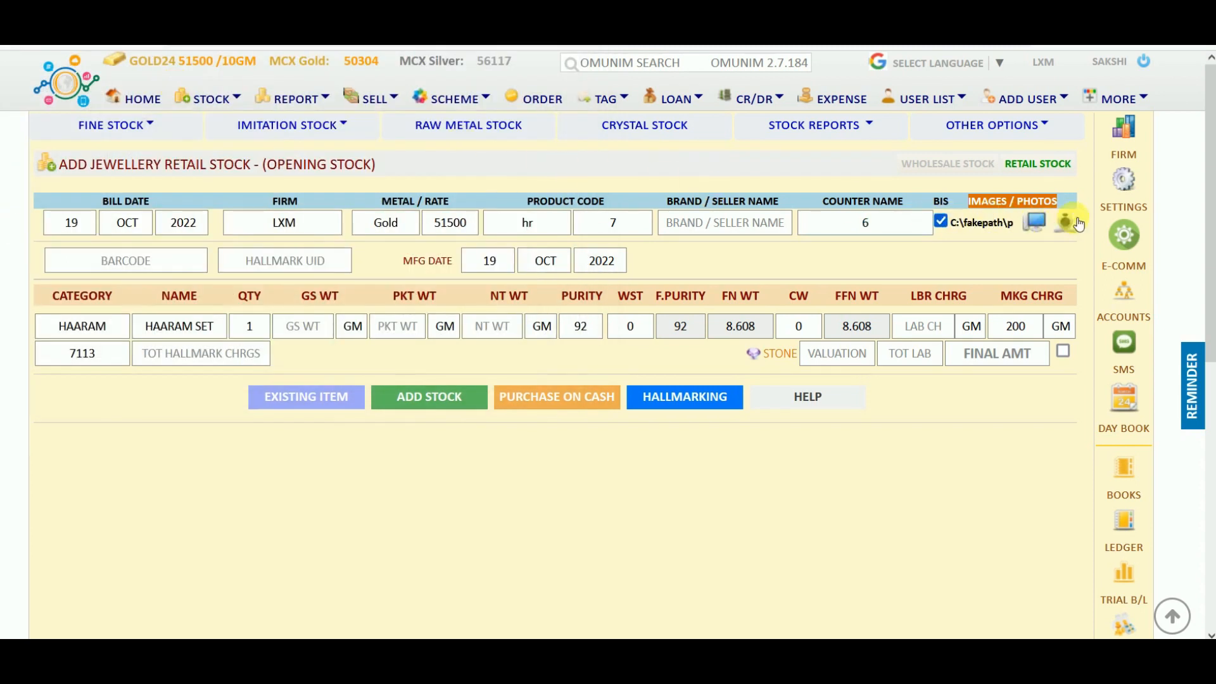
pyautogui.click(144, 271)
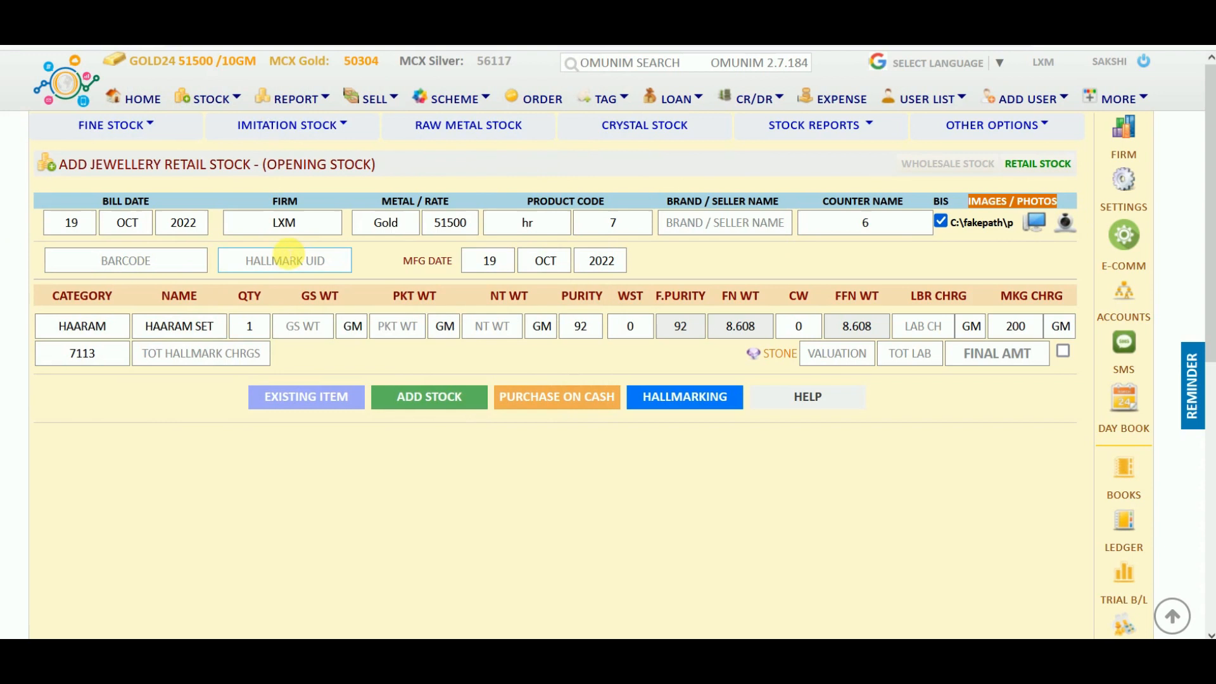
pyautogui.click(305, 260)
# Enter hallmark UID JBD84H and move past HAARAM, HAARAM SET and quantity 1 to gross weight.
pyautogui.write('JBD84H')
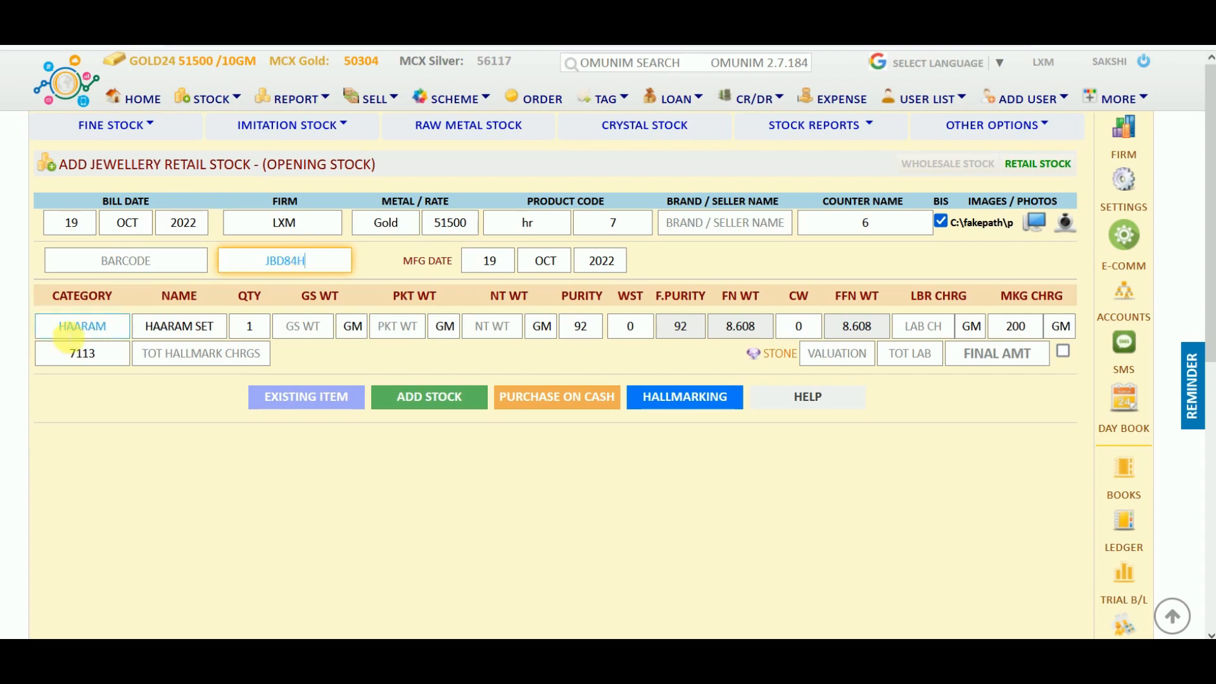
pyautogui.click(104, 325)
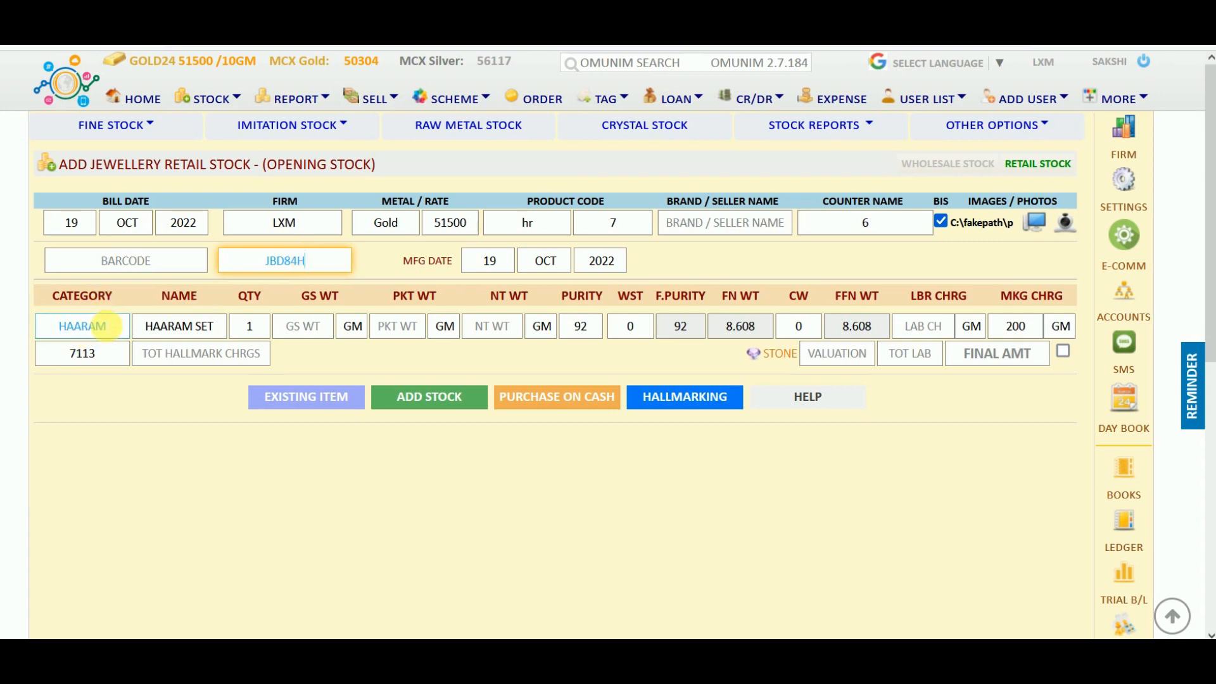
pyautogui.click(188, 334)
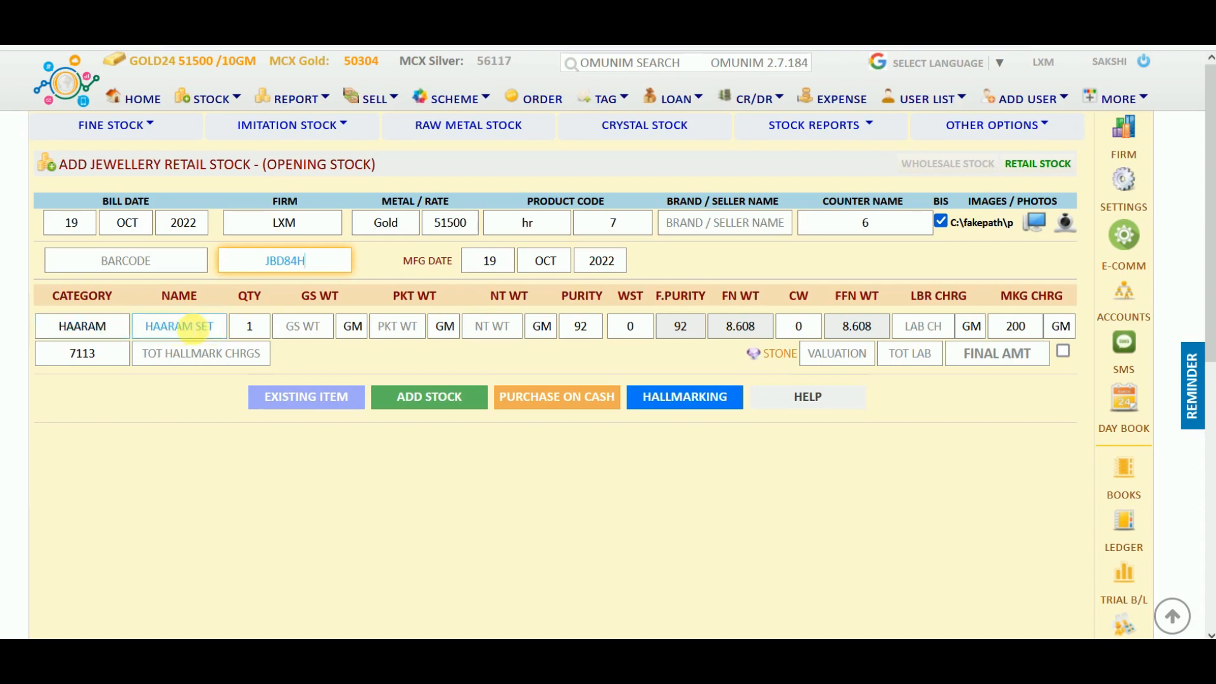
pyautogui.click(253, 326)
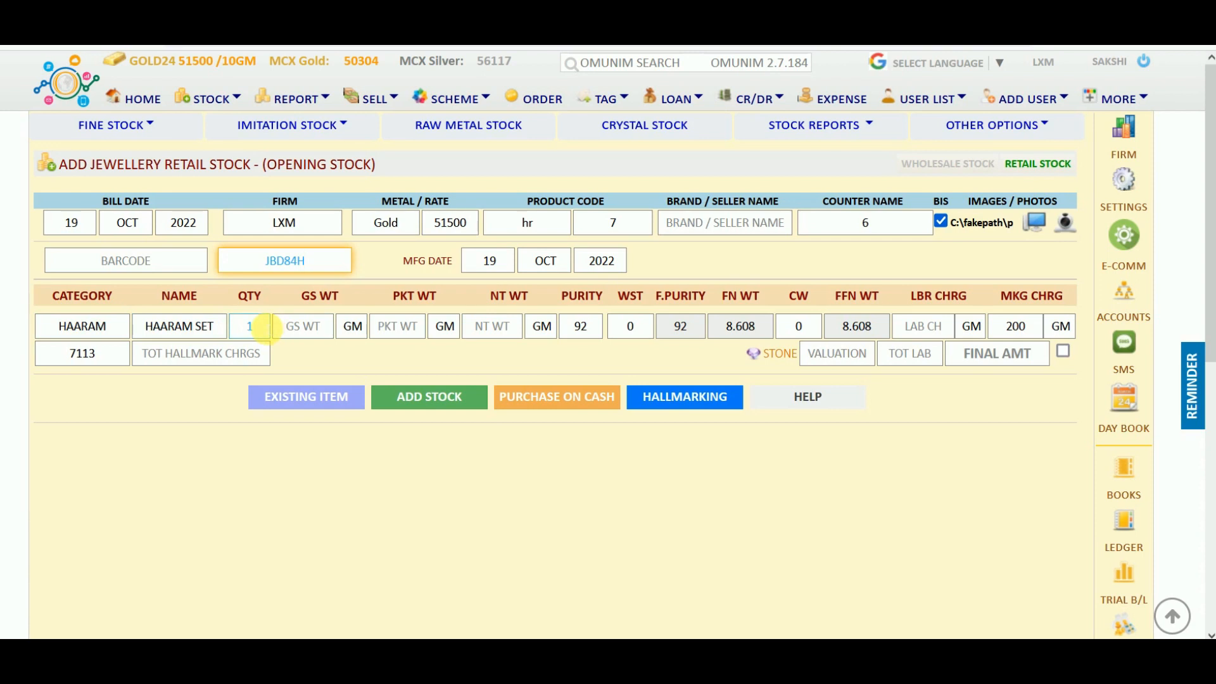
pyautogui.click(304, 327)
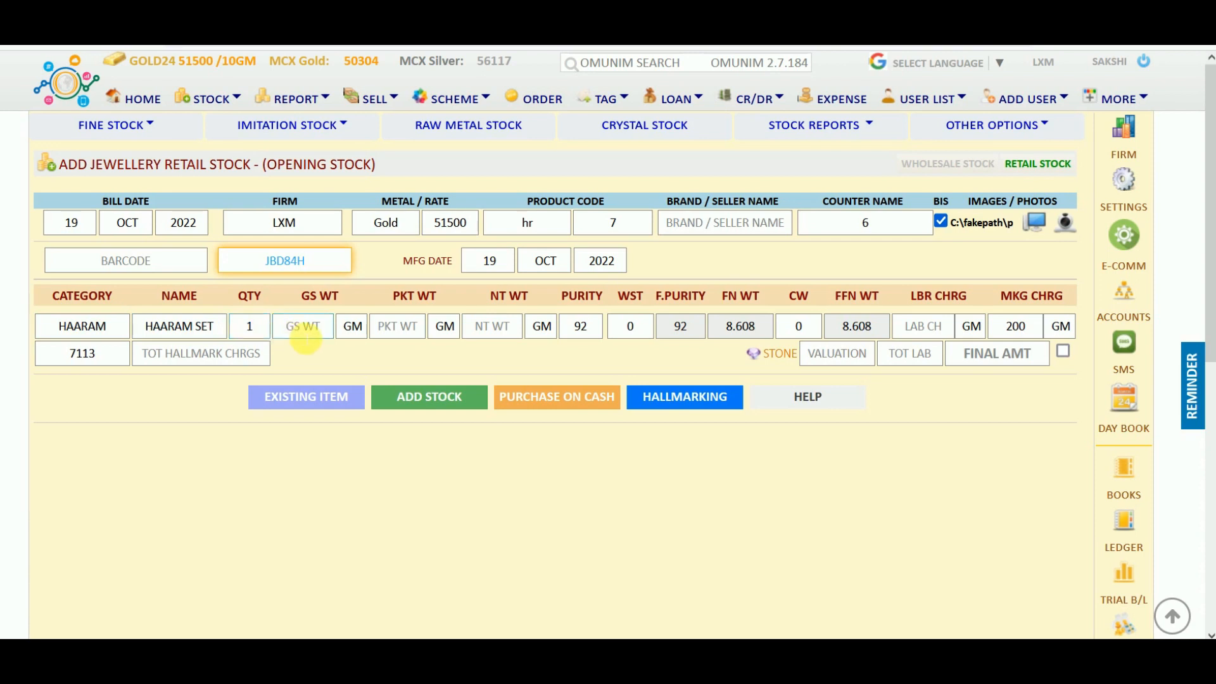
# Enter gross weight 7.256 with packet weight 0 and check the 34381.40 total.
pyautogui.write('7.256')
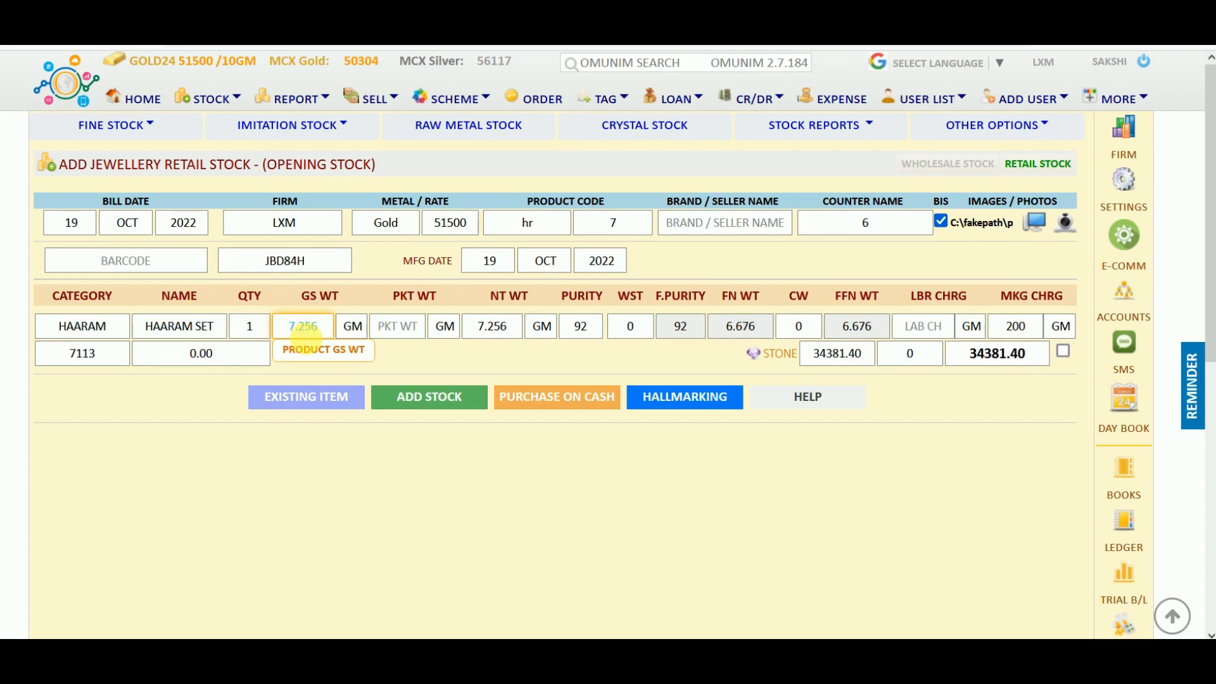
pyautogui.click(366, 337)
pyautogui.press('Tab')
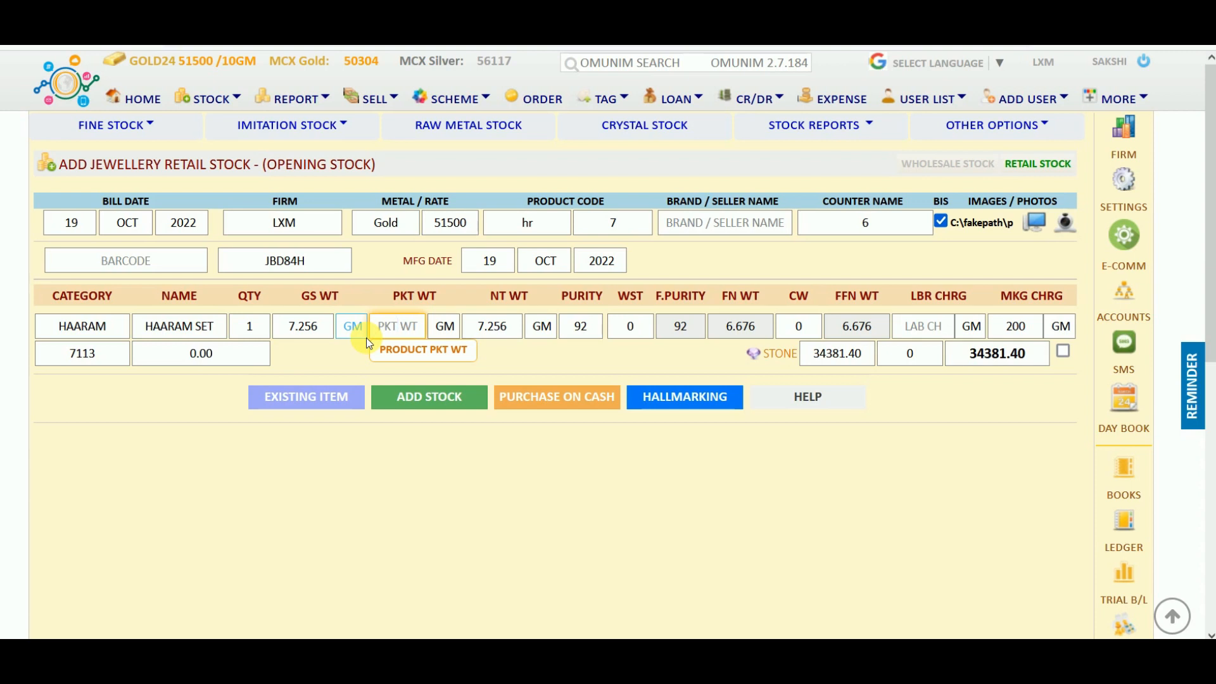
pyautogui.moveTo(603, 301); pyautogui.dragTo(570, 298)
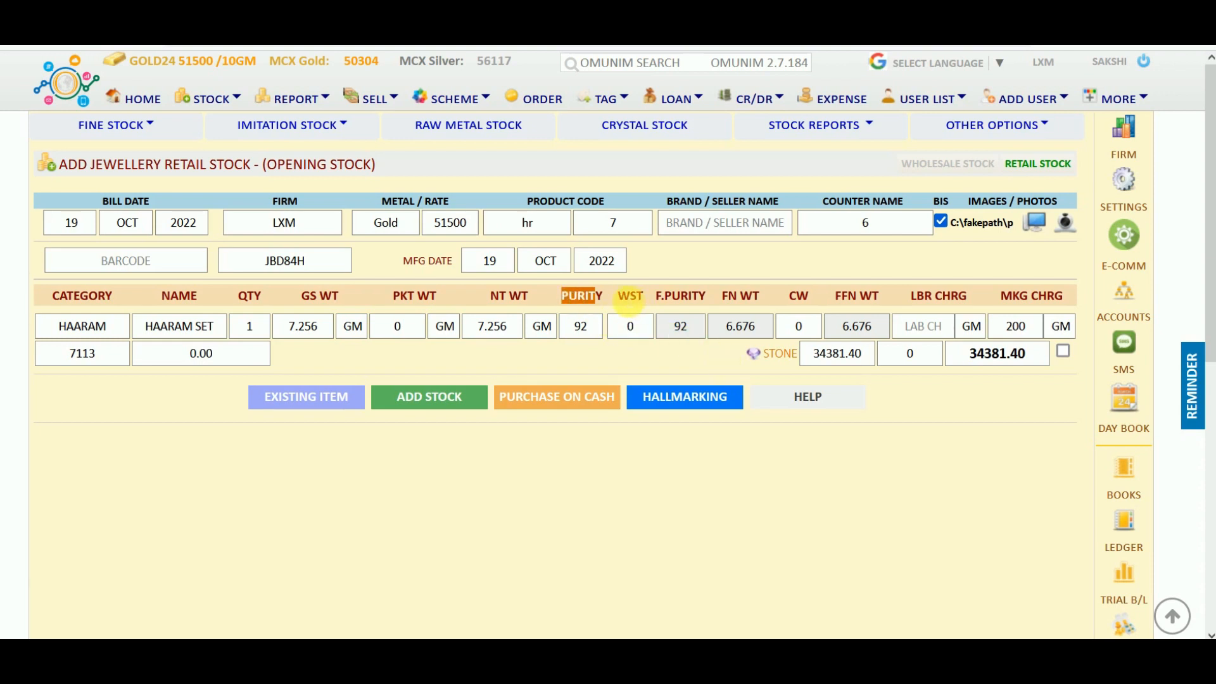
pyautogui.moveTo(619, 301); pyautogui.dragTo(646, 305)
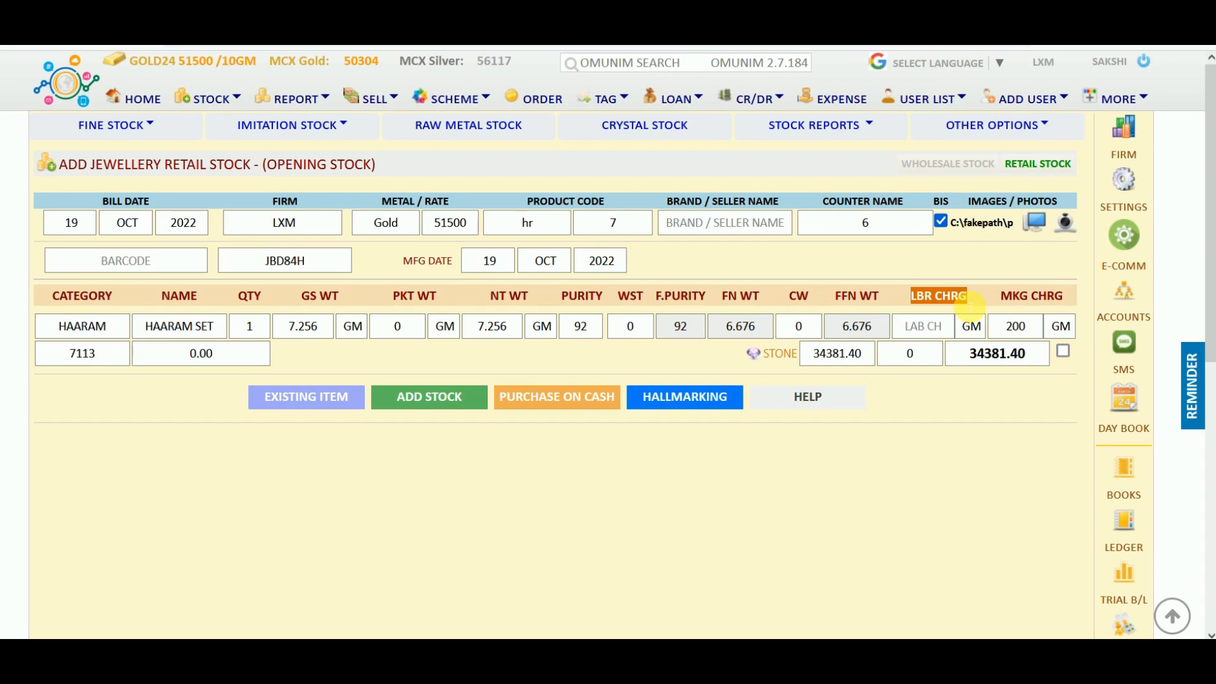
# Set the LBR CHRG and MKG CHRG units to GM and add a blank crystal stone row.
pyautogui.click(973, 327)
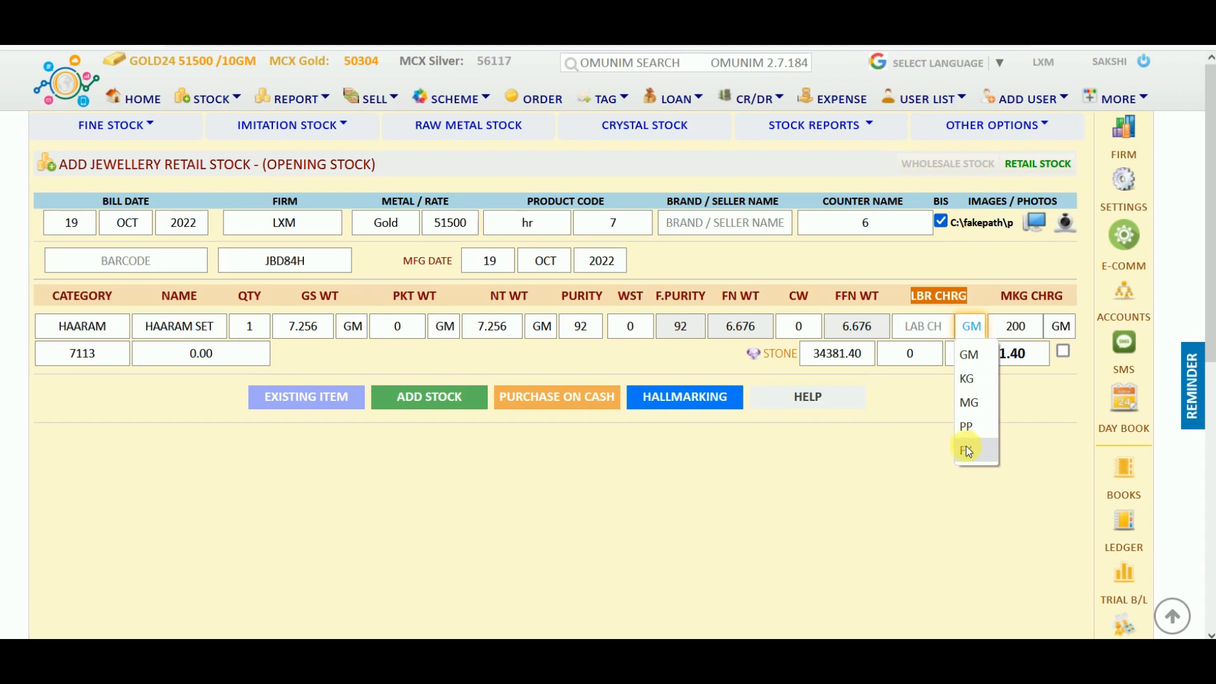
pyautogui.click(982, 355)
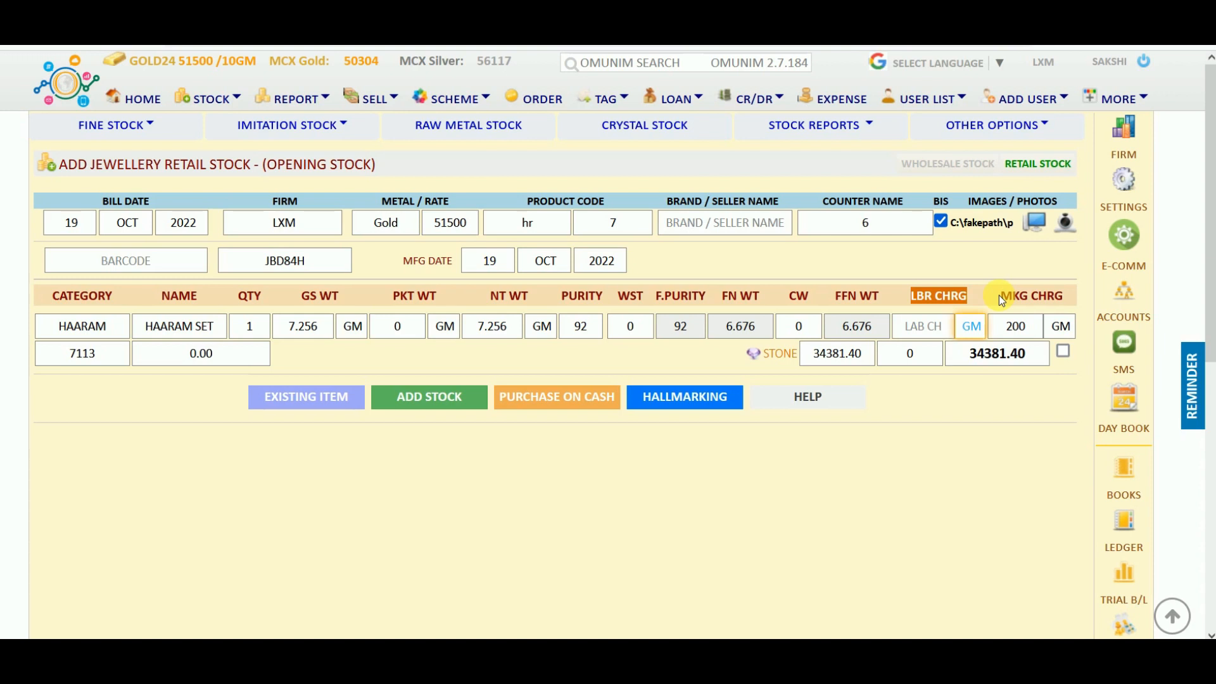
pyautogui.click(1063, 327)
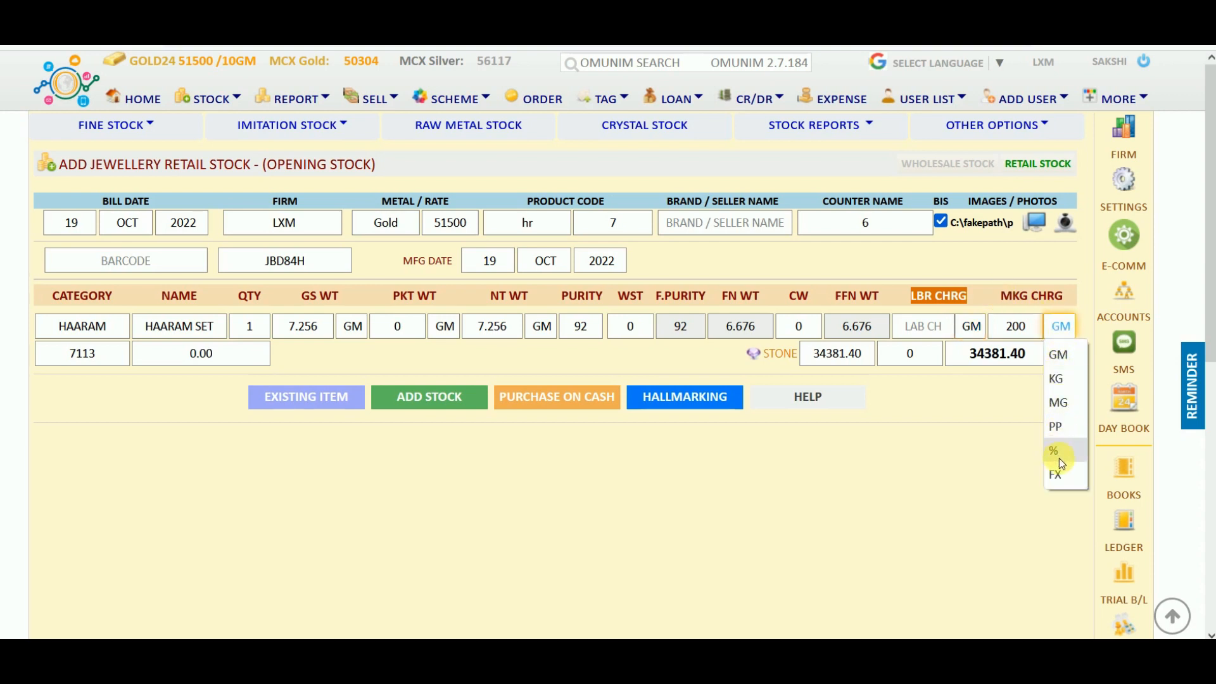
pyautogui.click(1062, 353)
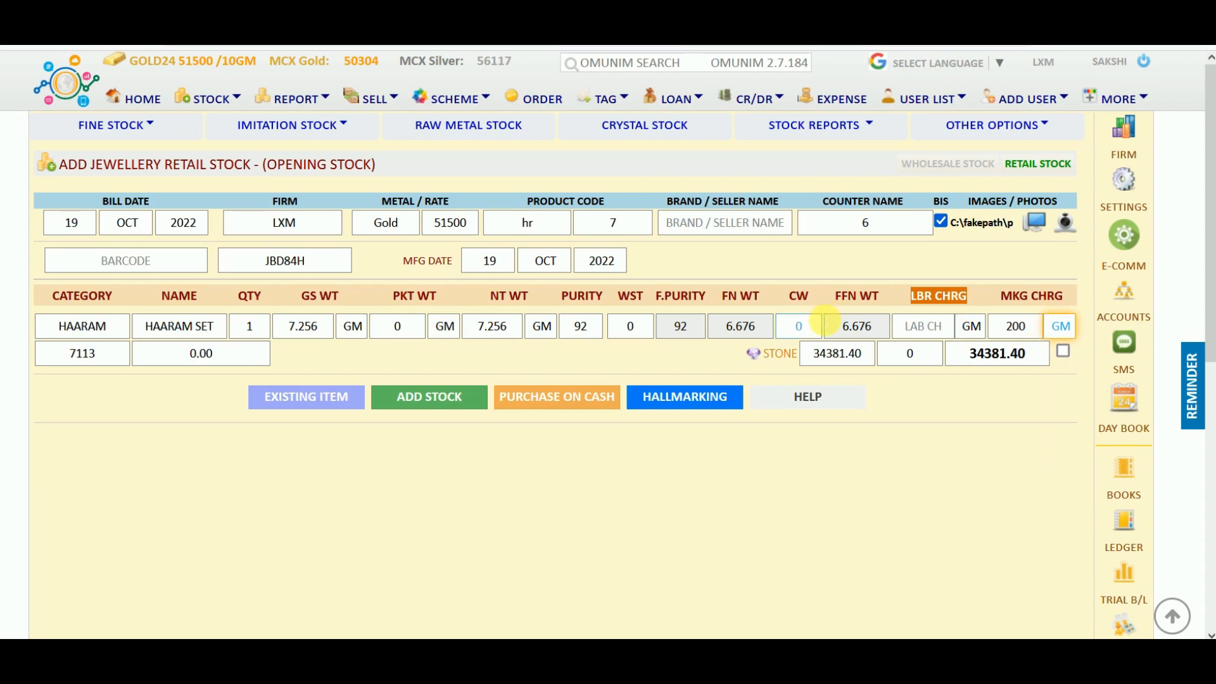
pyautogui.click(763, 356)
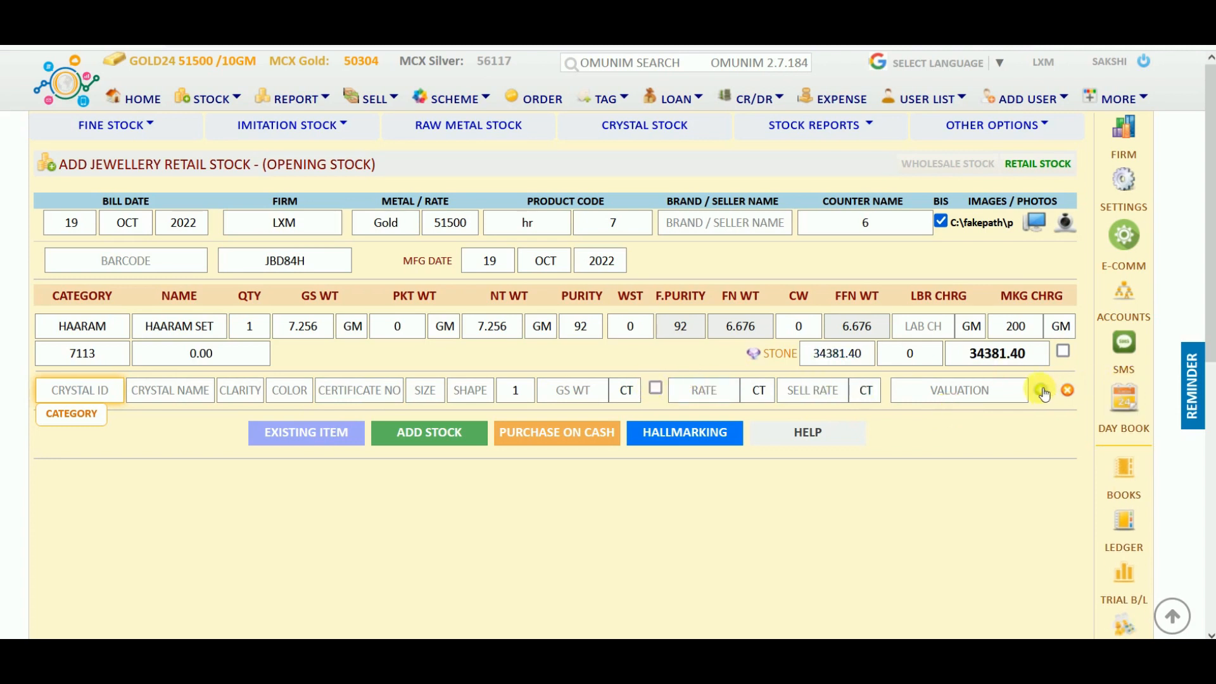
# Remove the empty crystal row and add the HAARAM SET to stock as item hr7.
pyautogui.click(1069, 390)
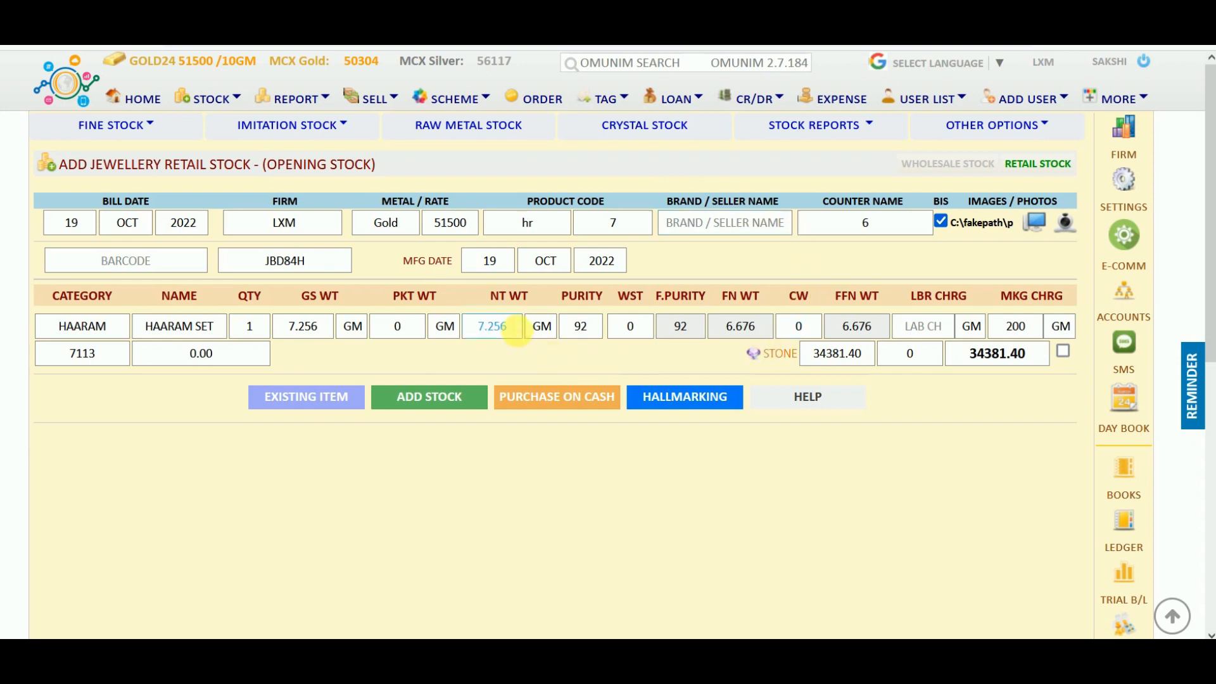
pyautogui.click(436, 400)
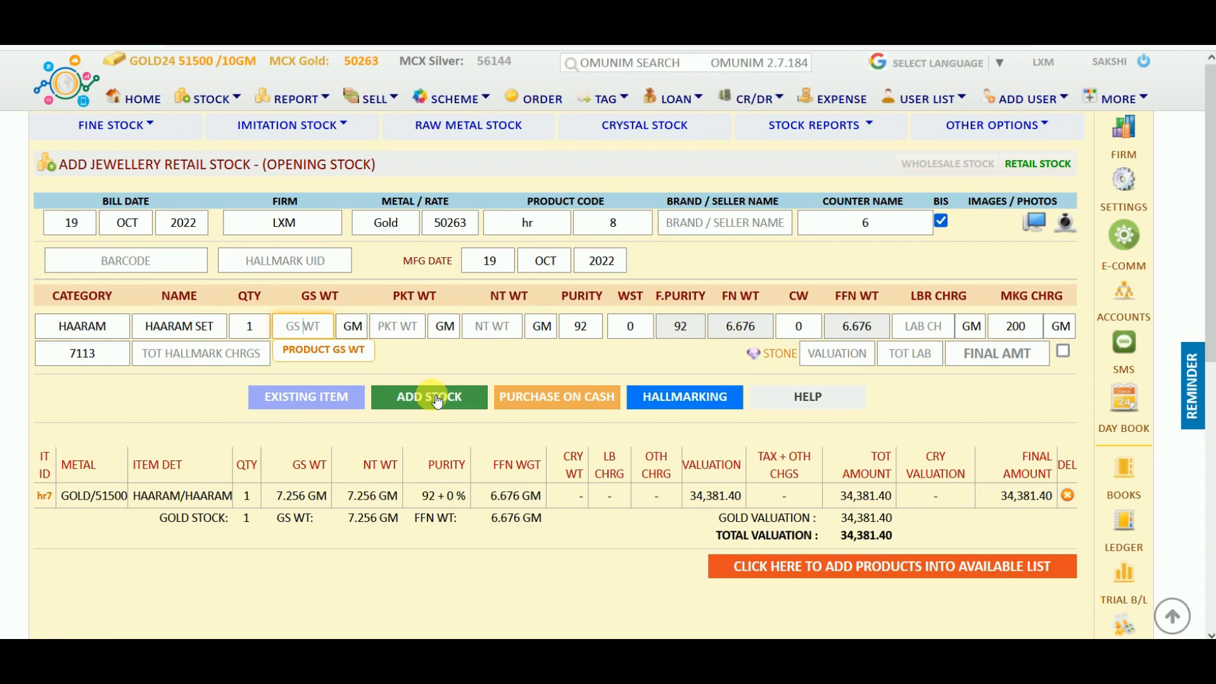
# Enter hallmark UID JDHFU7 and gross weight 8.265 GM for the second Haaram set.
pyautogui.click(341, 261)
pyautogui.write('JDHFU7')
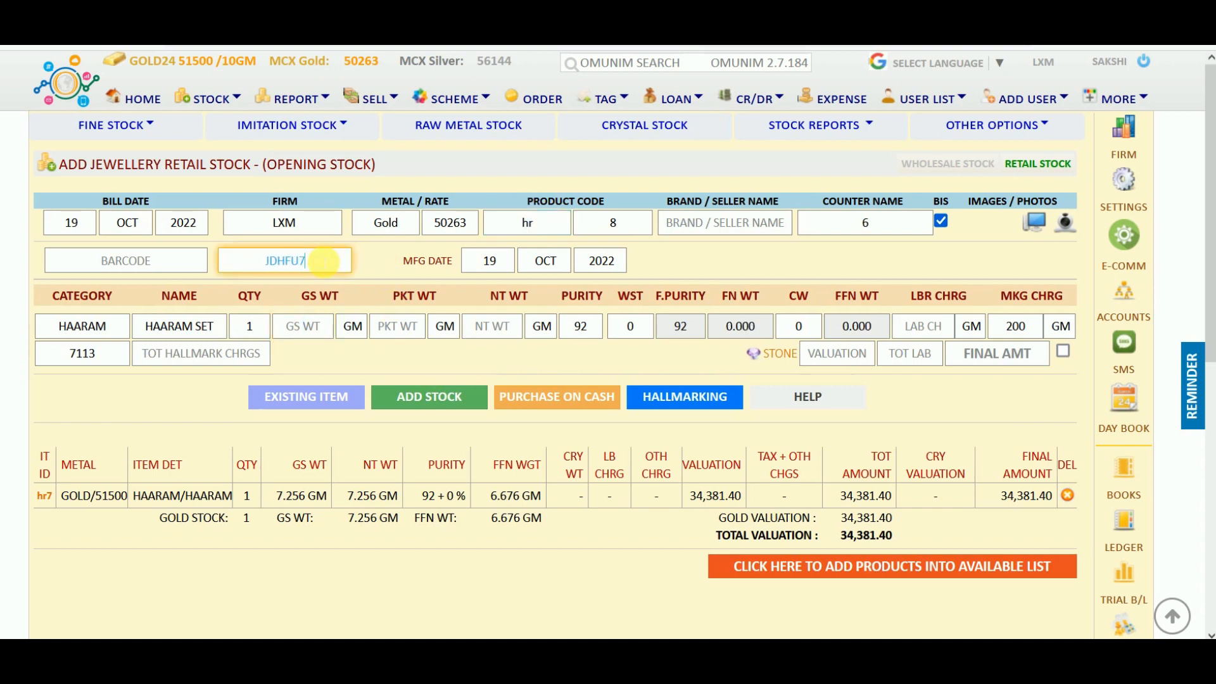
pyautogui.click(301, 326)
pyautogui.write('8.265')
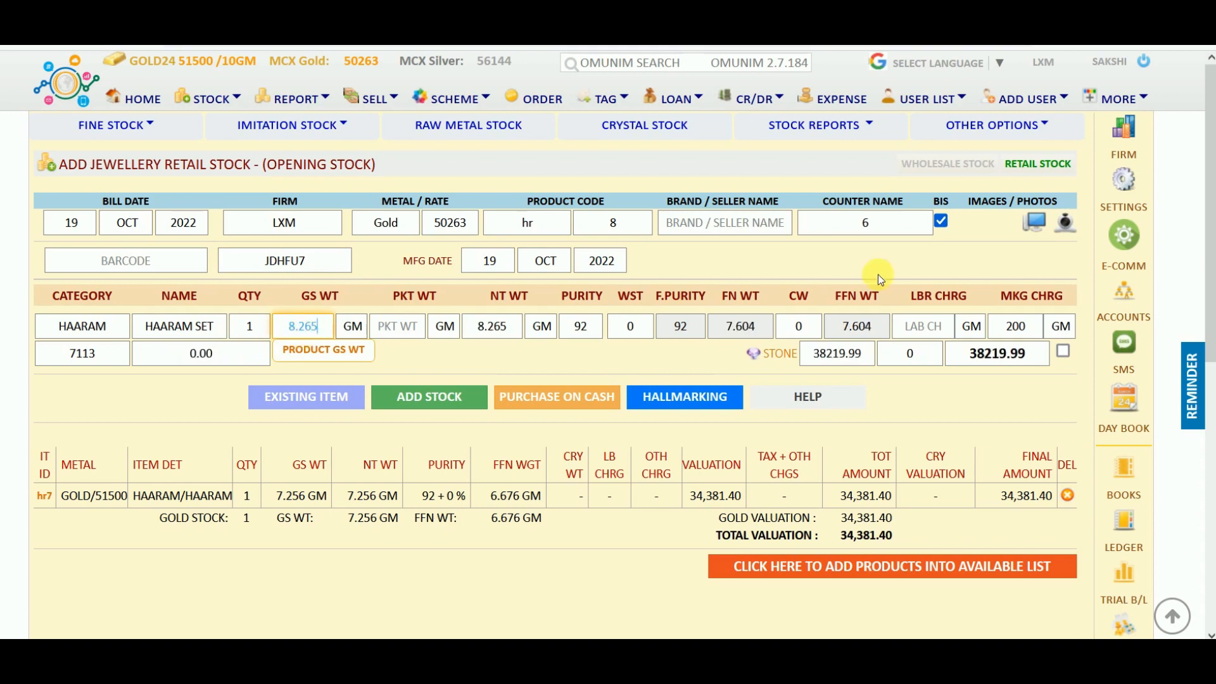
# Attach photo_2022-09-22_14-15-24 and add the set to stock as item hr8.
pyautogui.click(1045, 223)
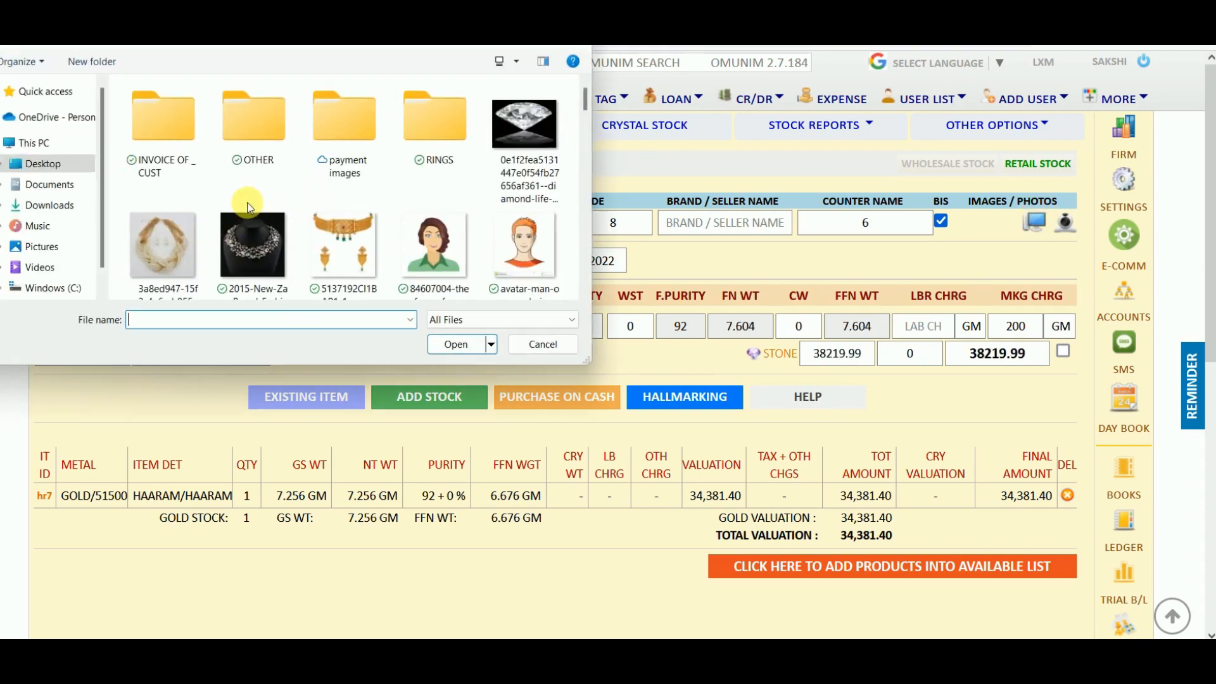
pyautogui.scroll(-3, 247, 203)
pyautogui.scroll(-3, 247, 203)
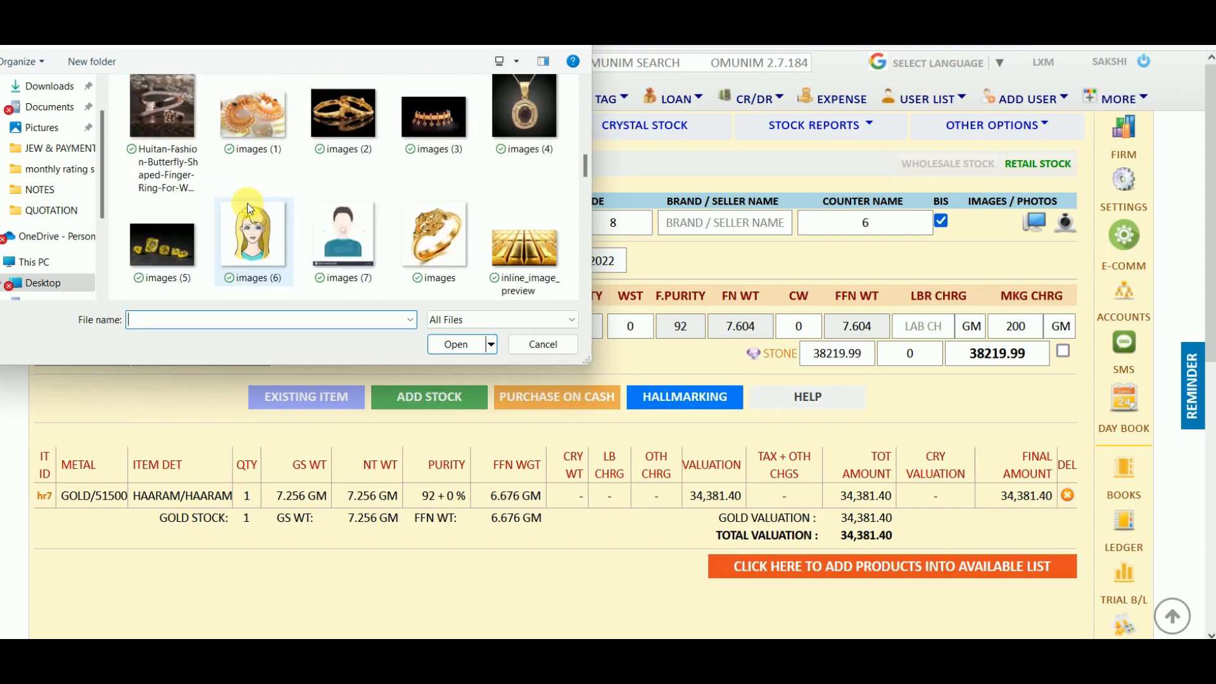
pyautogui.scroll(-5, 247, 203)
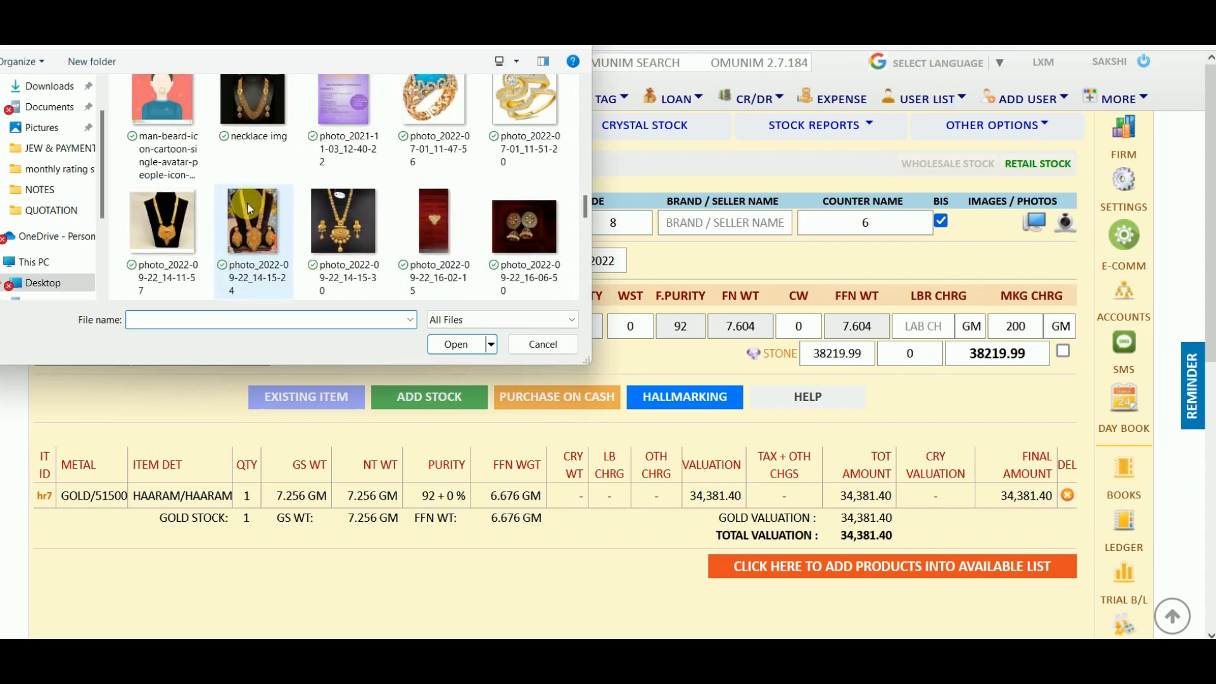
pyautogui.click(247, 202)
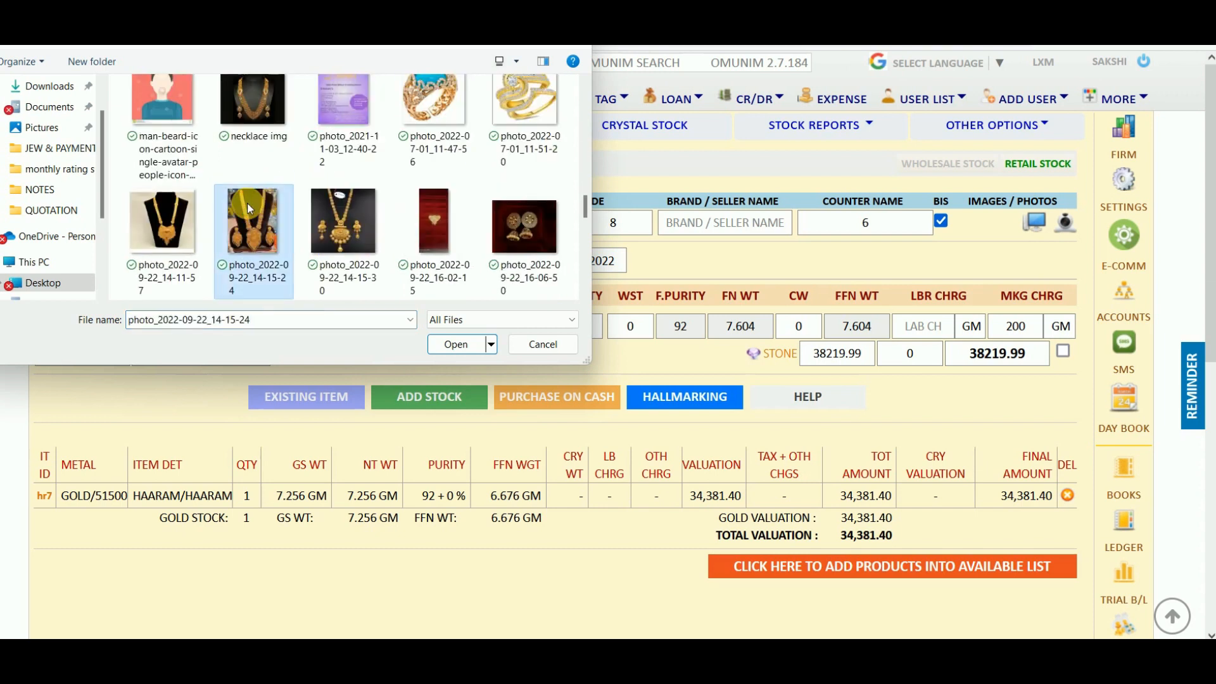
pyautogui.doubleClick(247, 202)
pyautogui.press('Return')
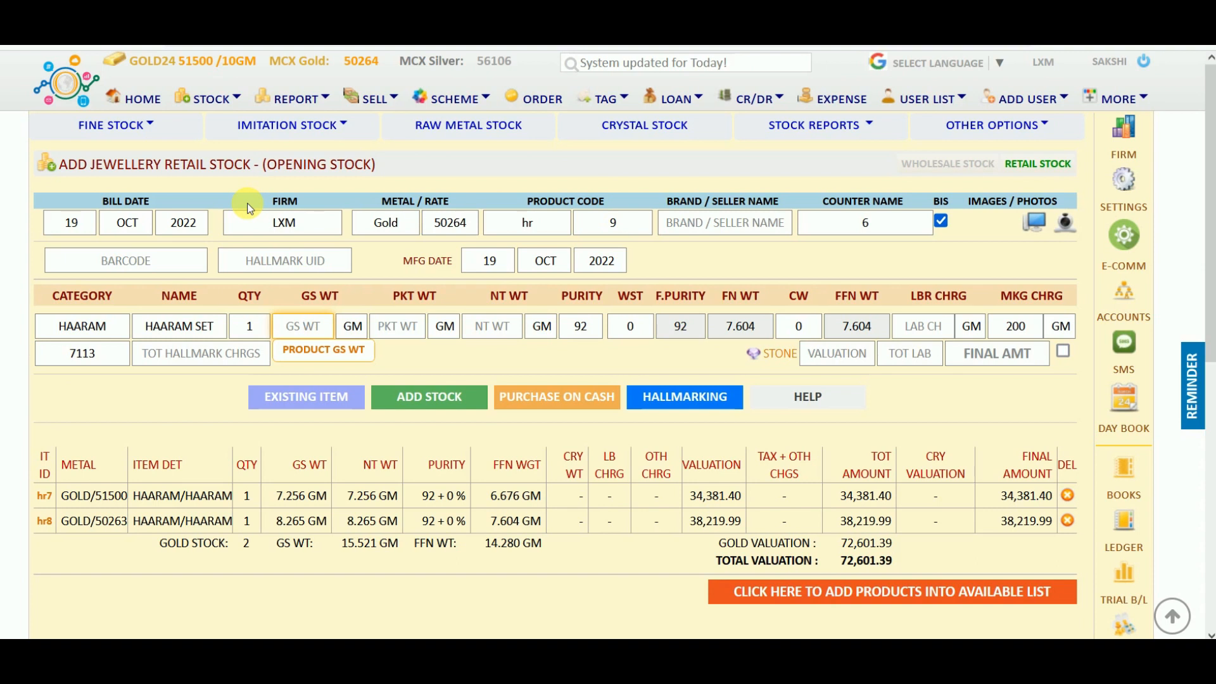
# Correct the gross weight to 5.26 GM and attach the haar img photo to the third Haaram set.
pyautogui.write('2.3')
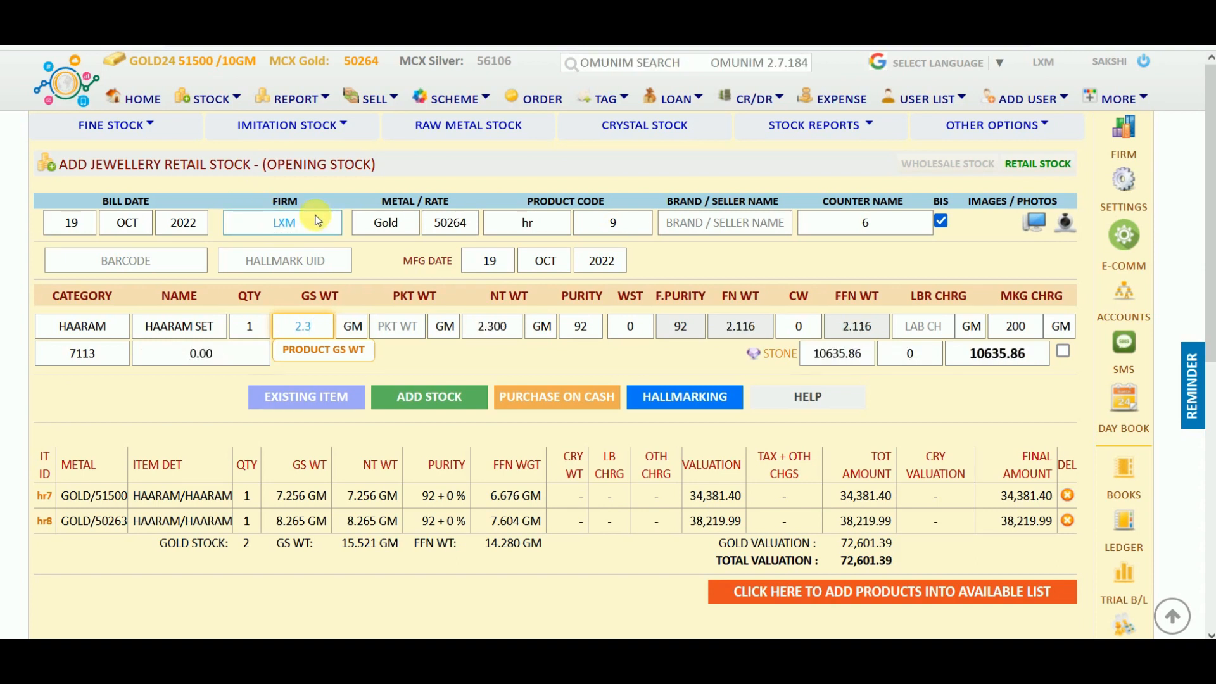
pyautogui.press('BackSpace')
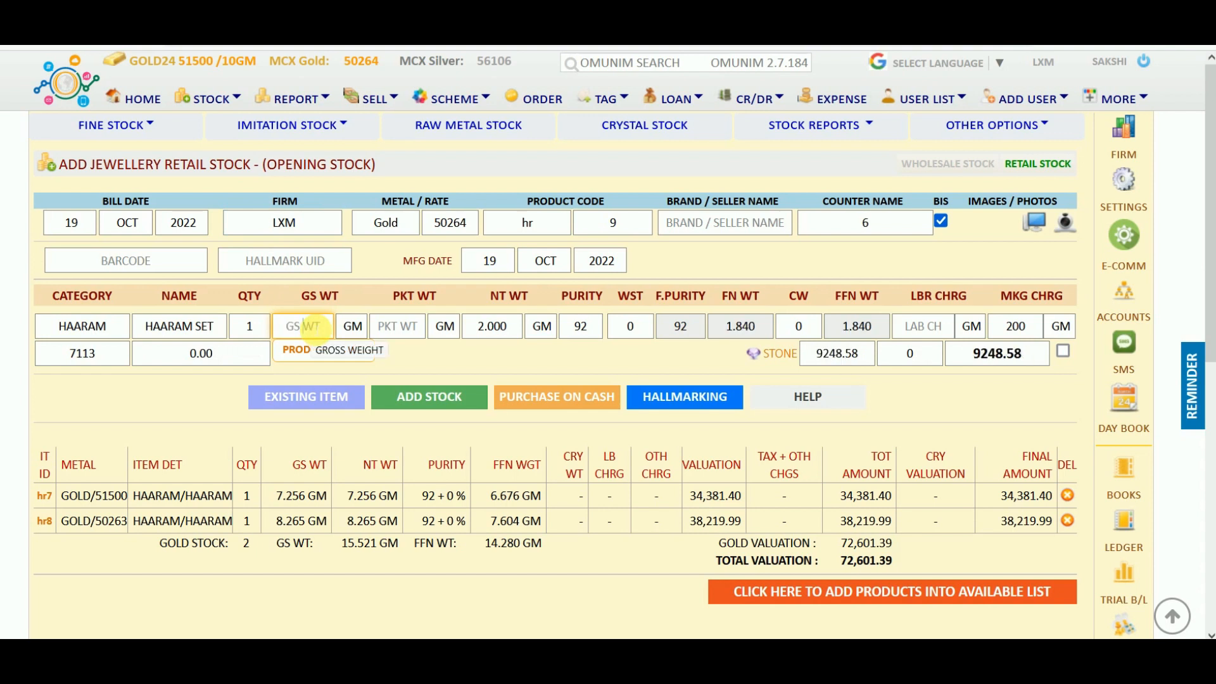
pyautogui.write('5.26')
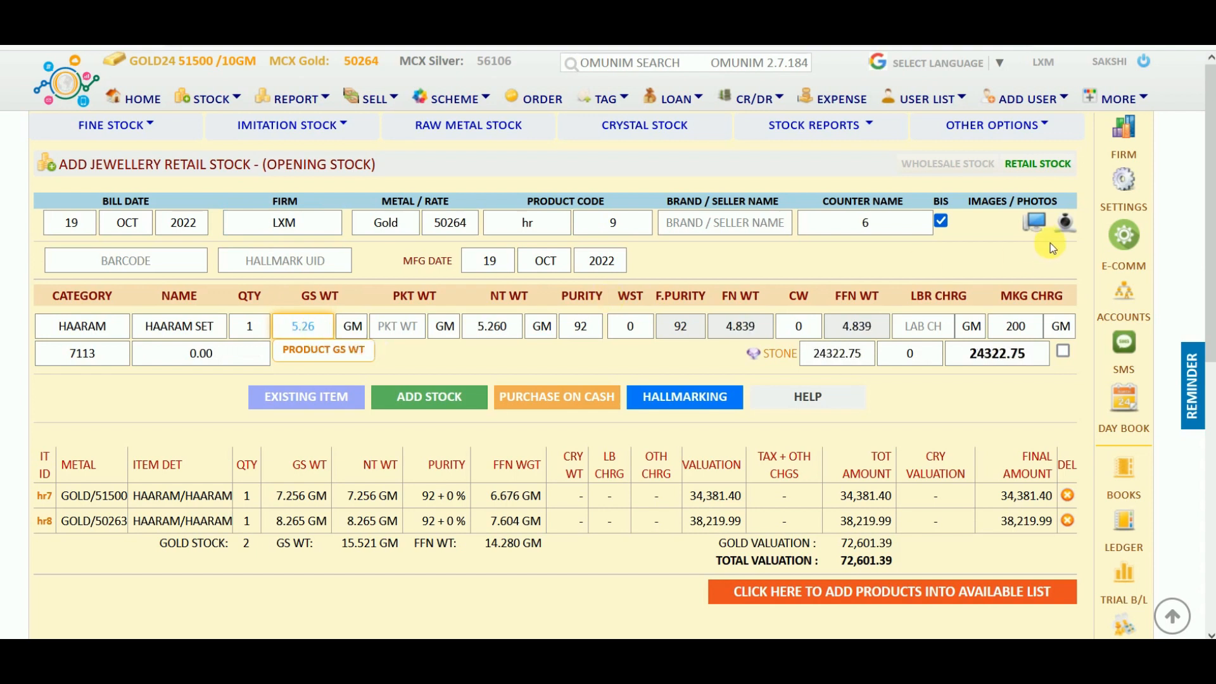
pyautogui.click(1035, 221)
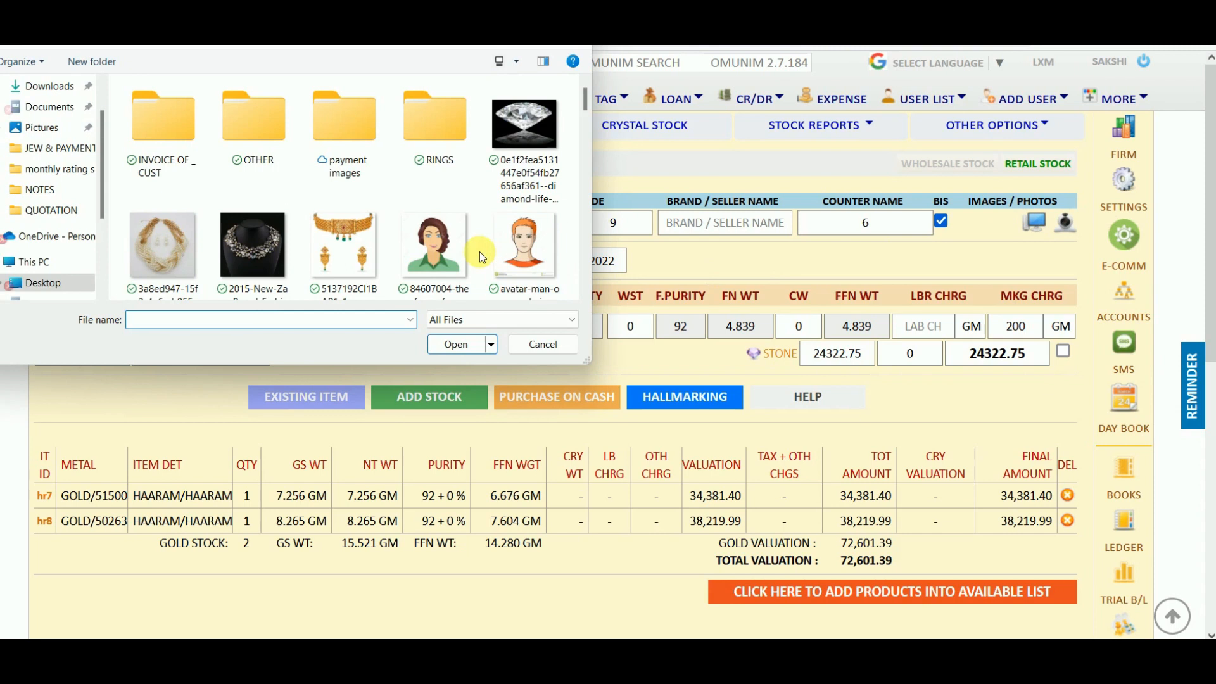
pyautogui.scroll(-5, 480, 252)
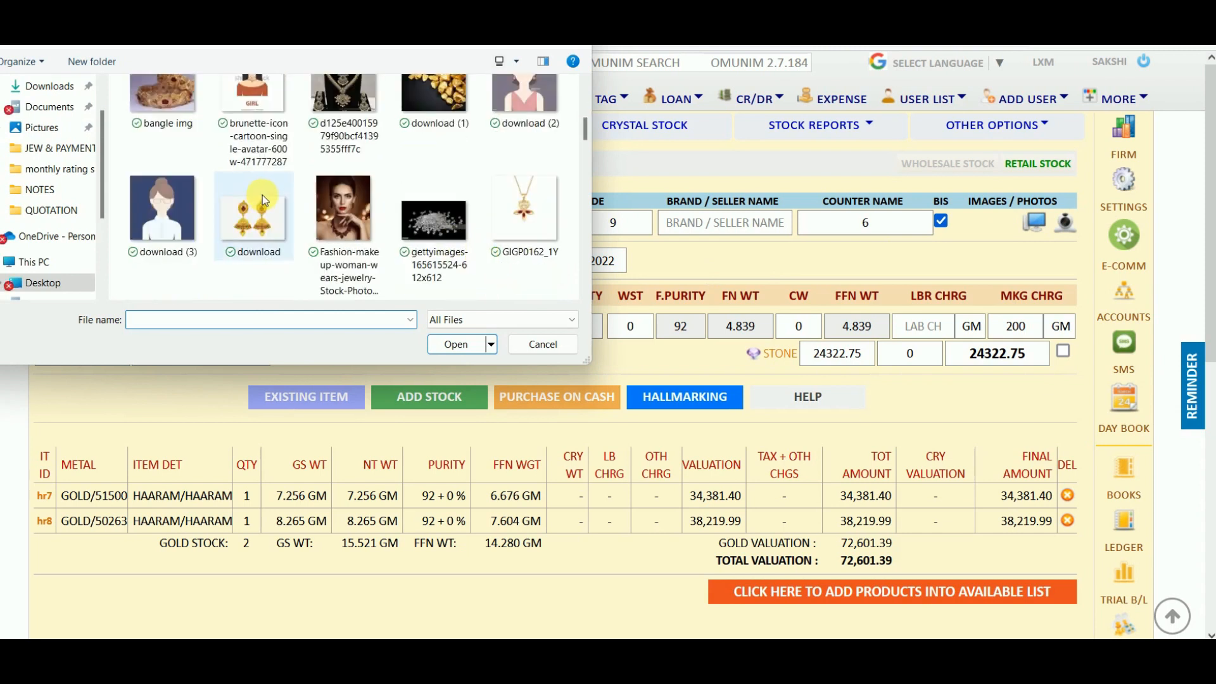
pyautogui.scroll(-3, 263, 195)
pyautogui.click(358, 132)
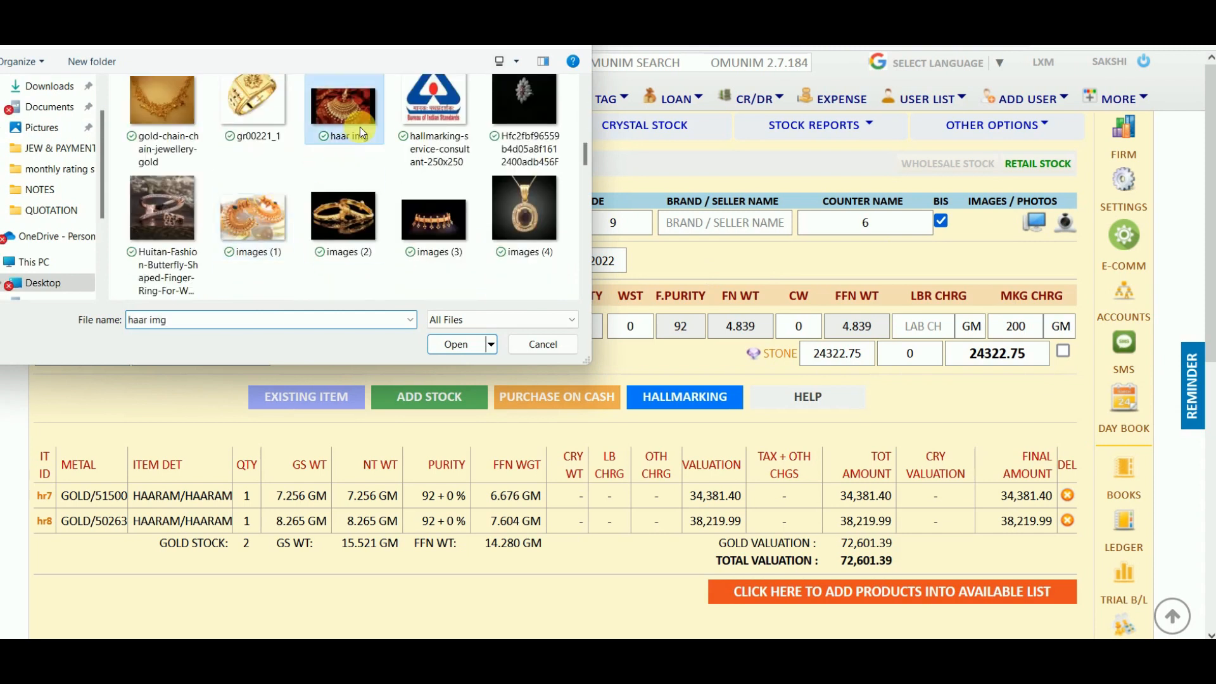
pyautogui.doubleClick(361, 133)
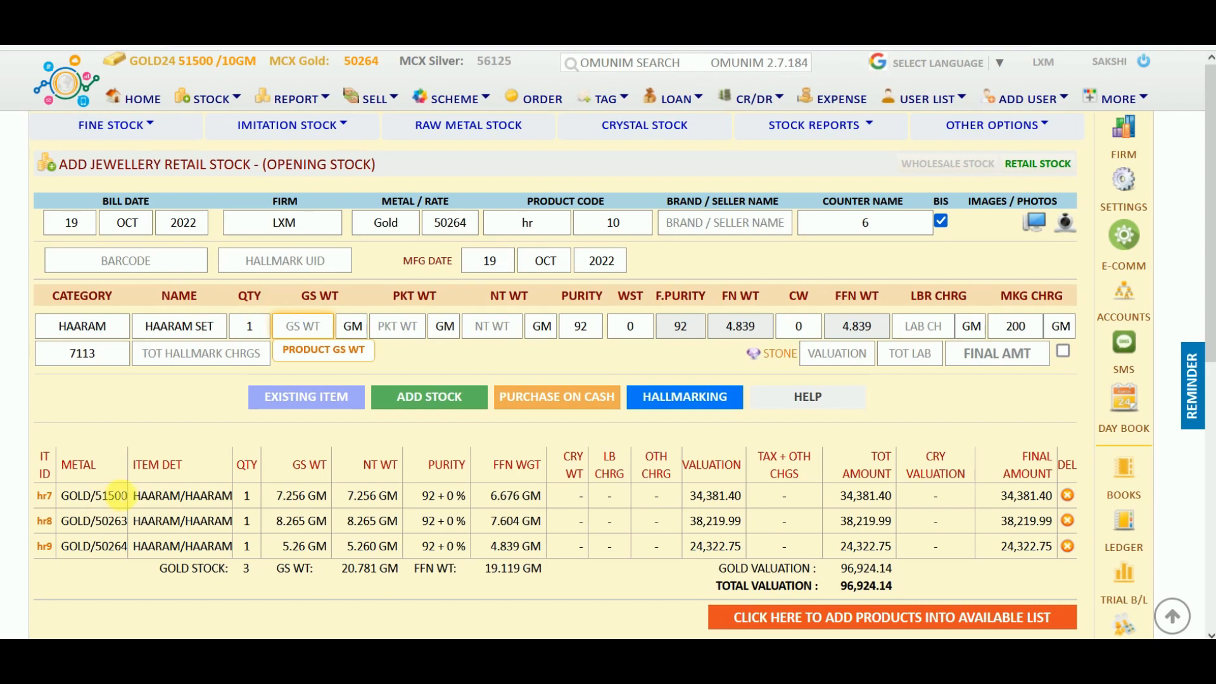
pyautogui.moveTo(234, 570); pyautogui.dragTo(422, 573)
pyautogui.scroll(-1, 422, 573)
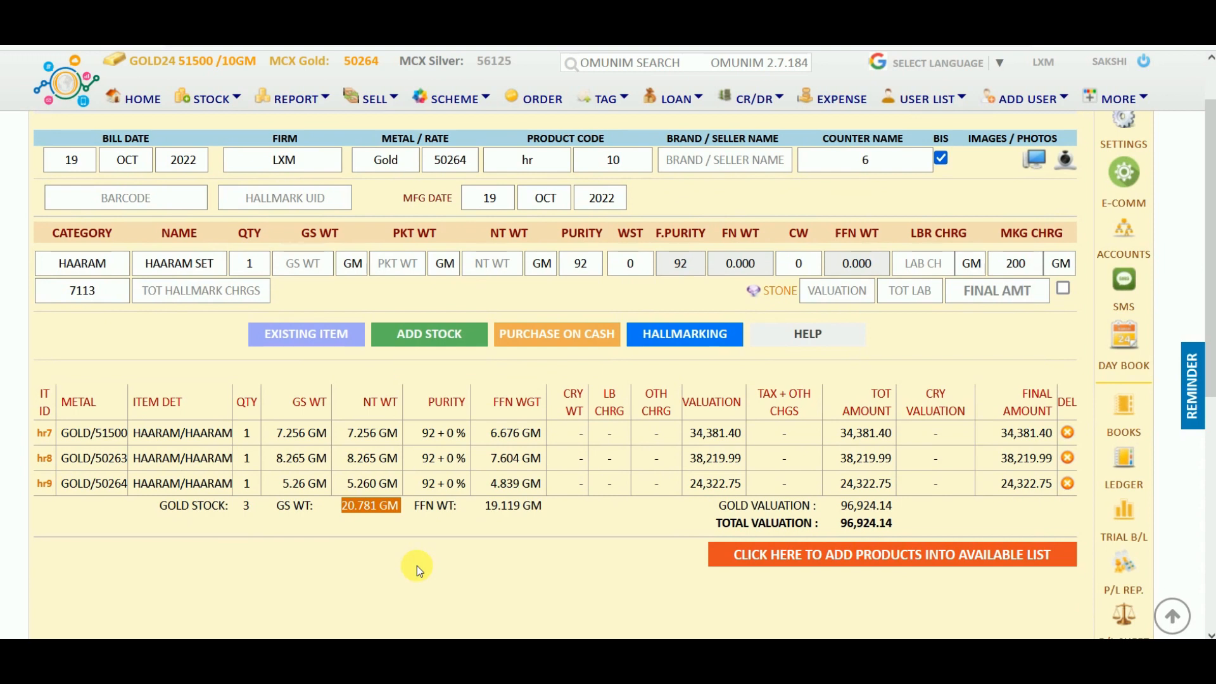
pyautogui.click(778, 563)
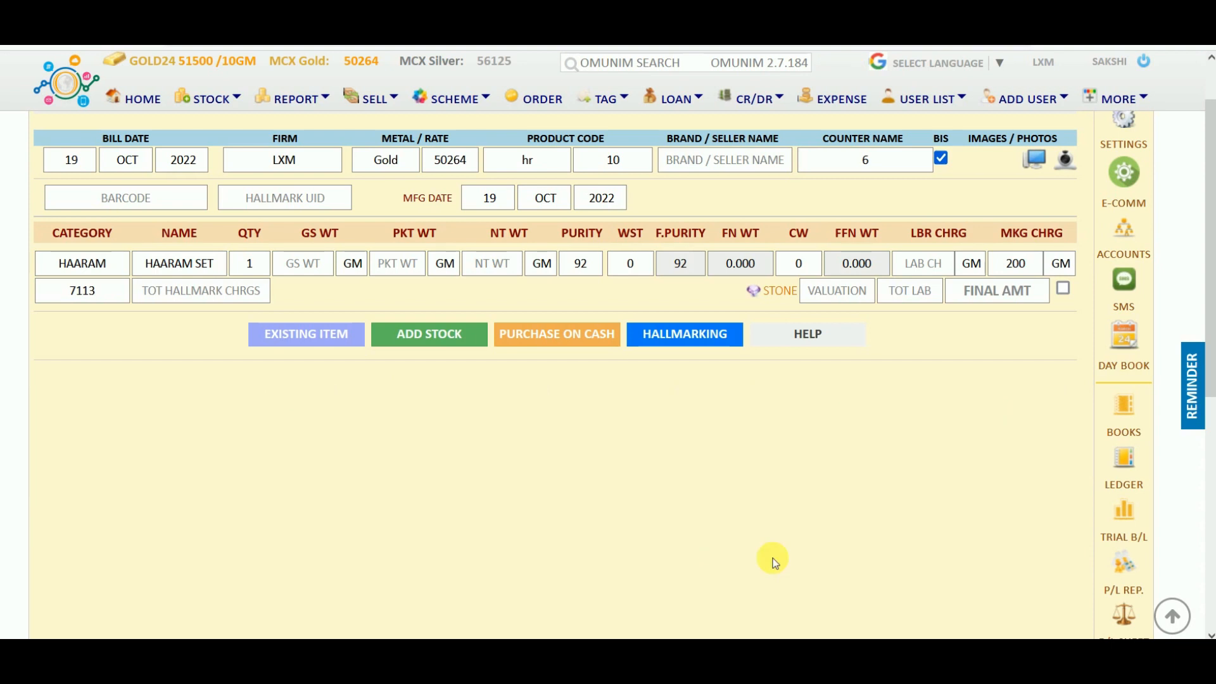
# Open the Stock Panel report showing available gold and silver stock totals.
pyautogui.scroll(1, 773, 558)
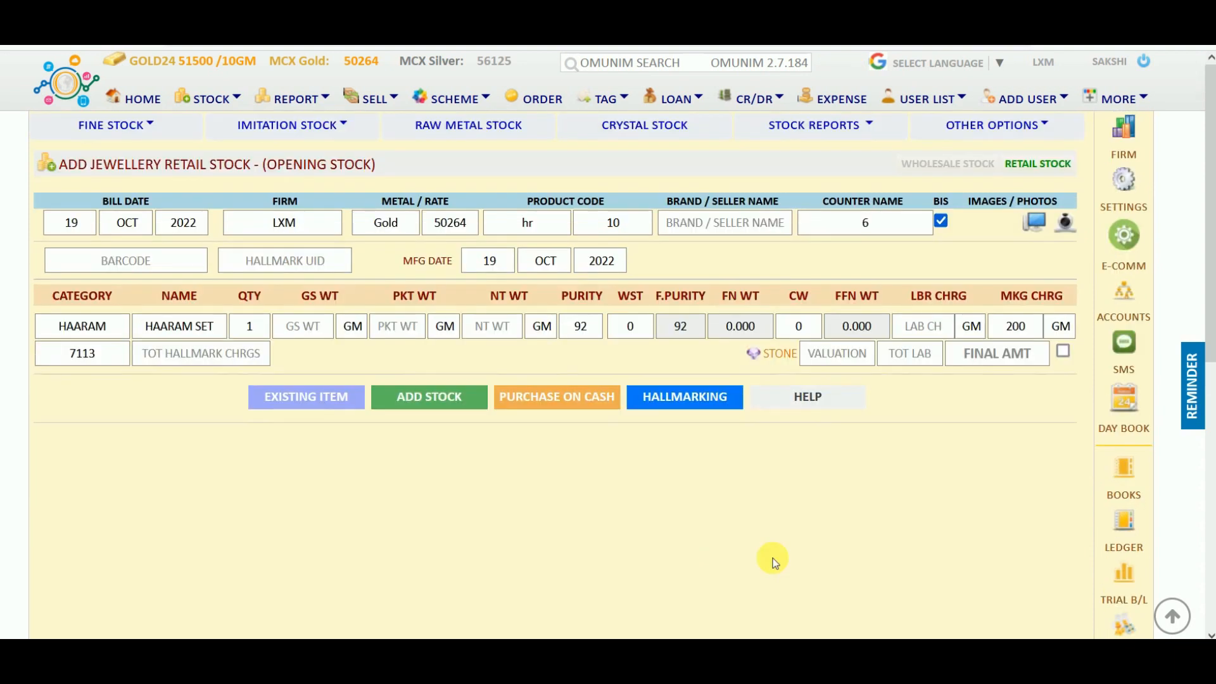
pyautogui.click(307, 103)
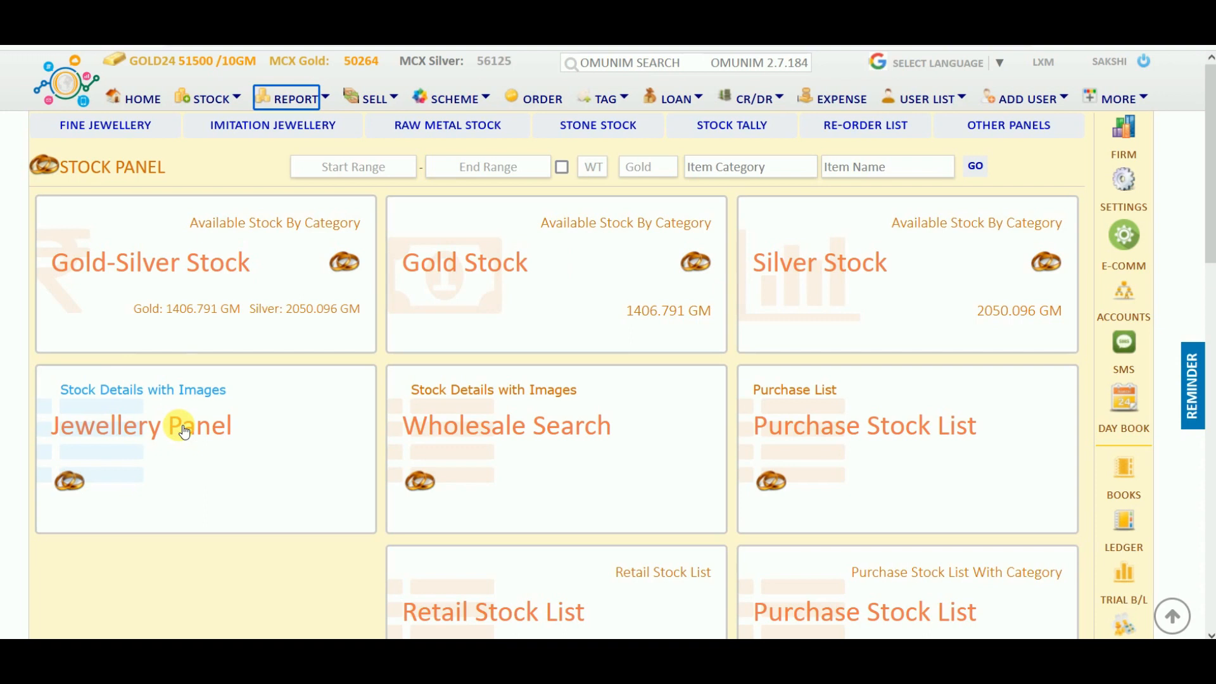
# Open the gold stock list and mark the CHN10 chain row.
pyautogui.click(485, 262)
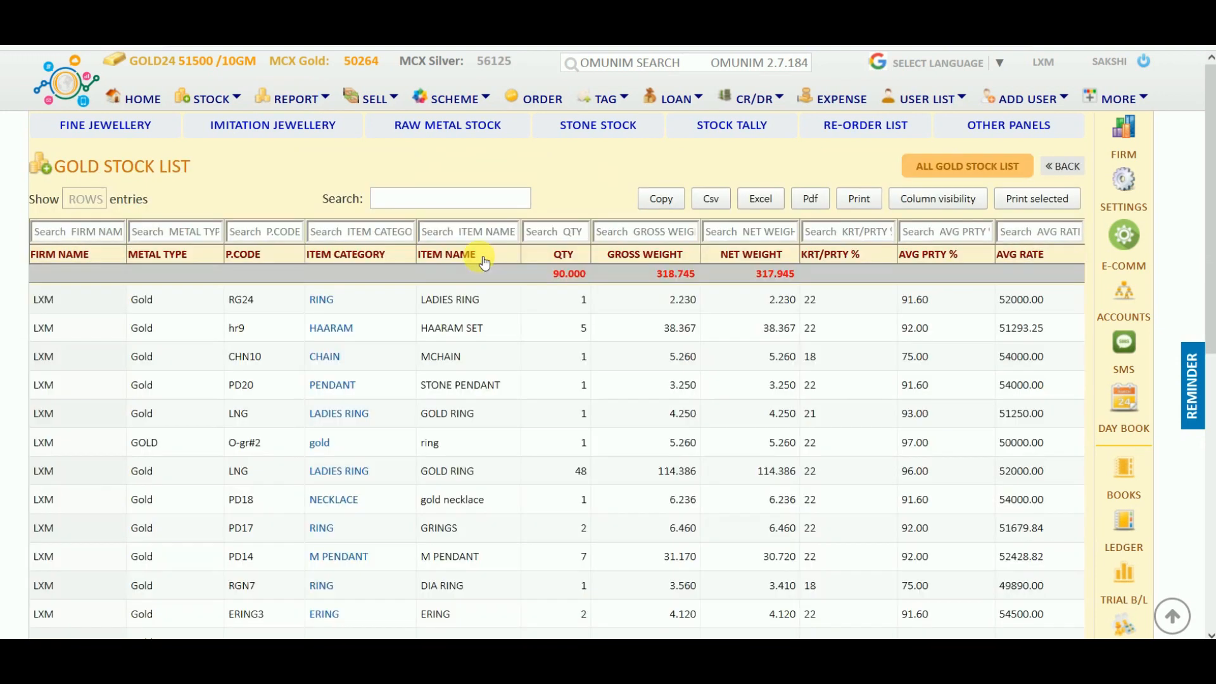
pyautogui.scroll(-8, 561, 441)
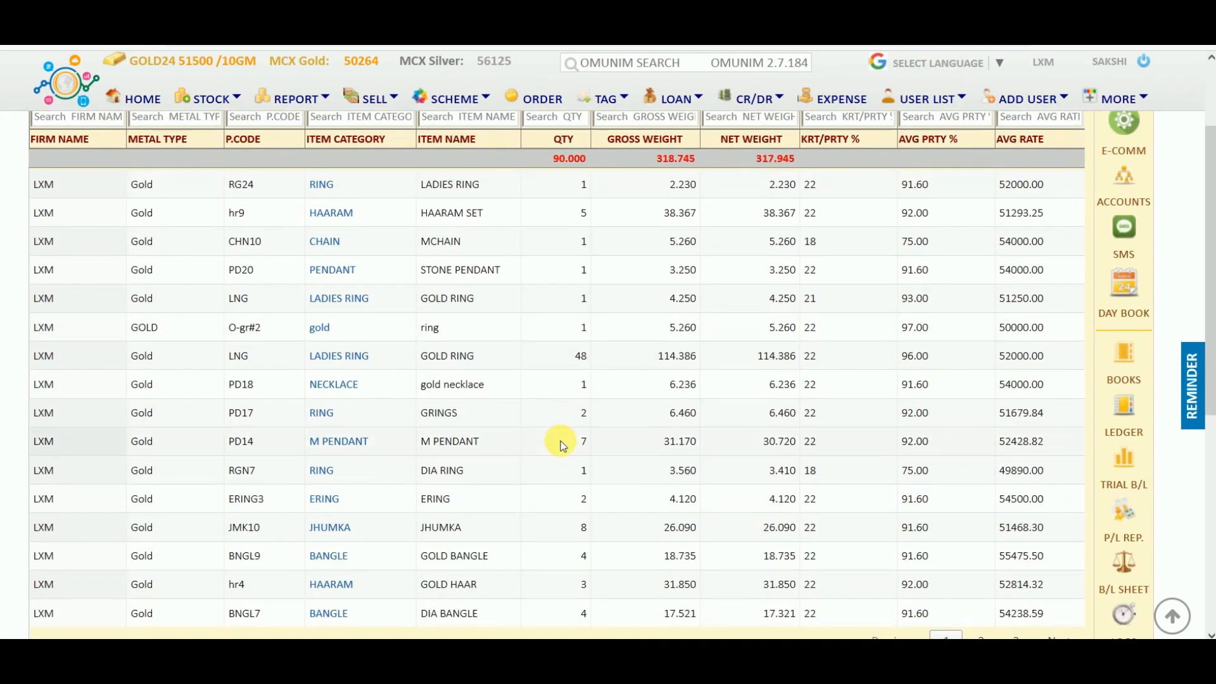
pyautogui.scroll(8, 566, 448)
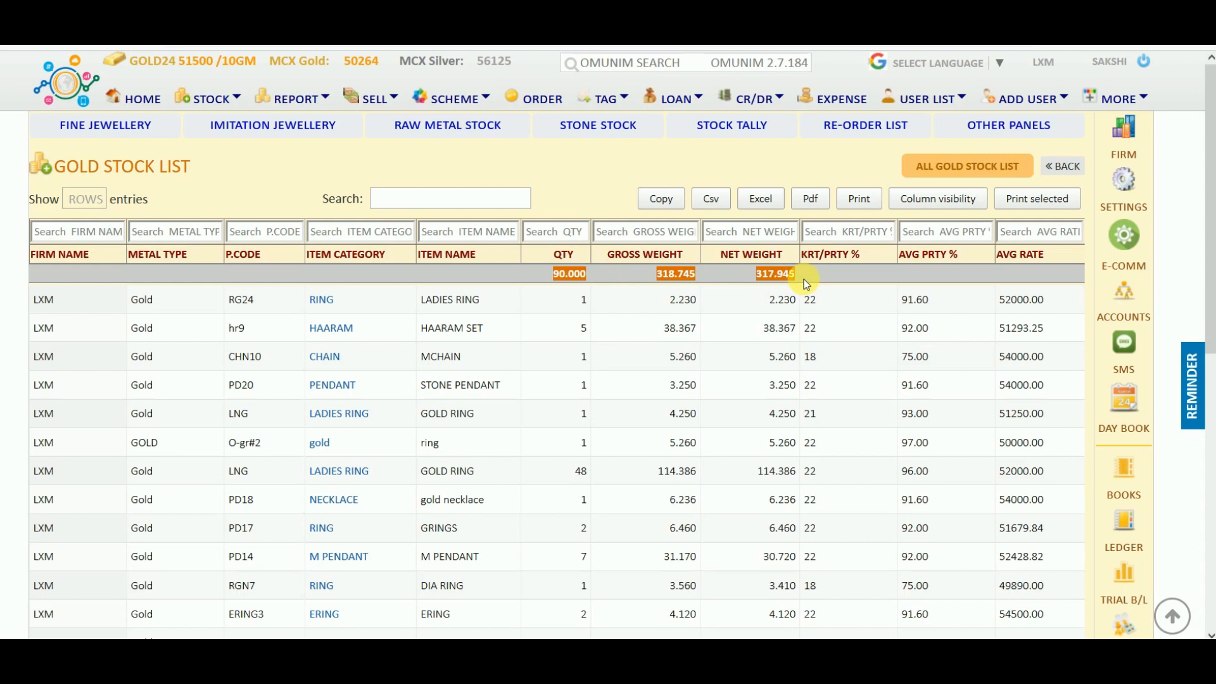
pyautogui.click(653, 356)
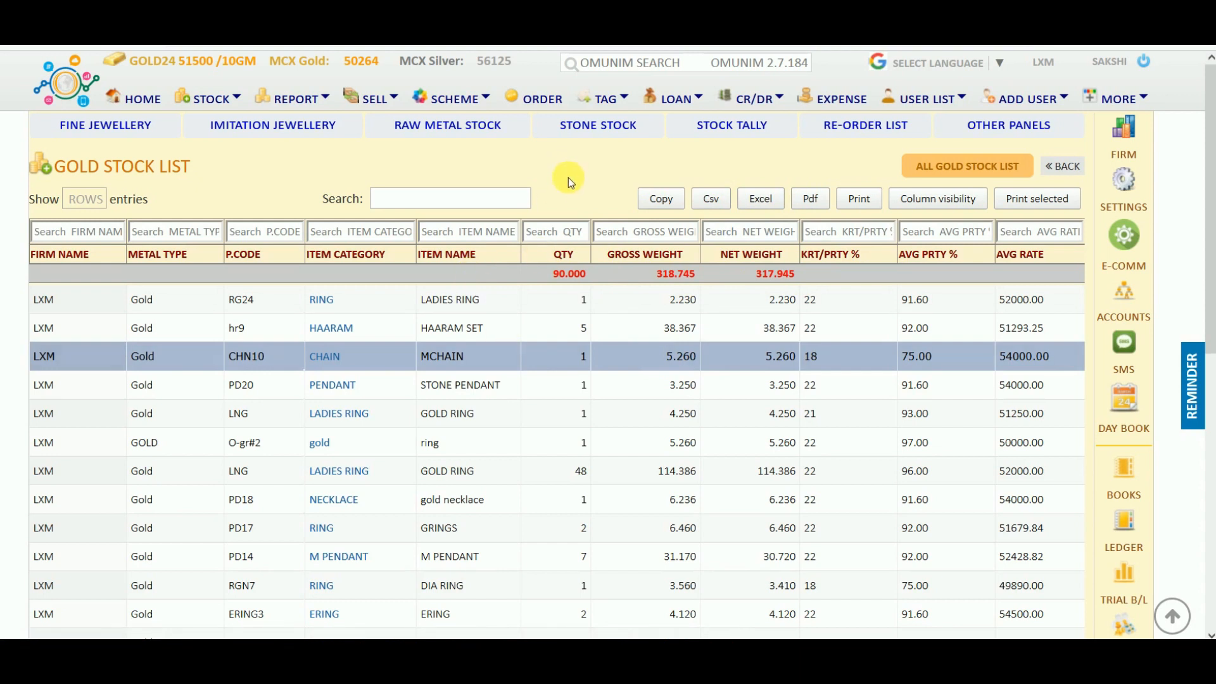
# Filter the list by item name GRING, check its totals, and return to the stock panel.
pyautogui.click(482, 234)
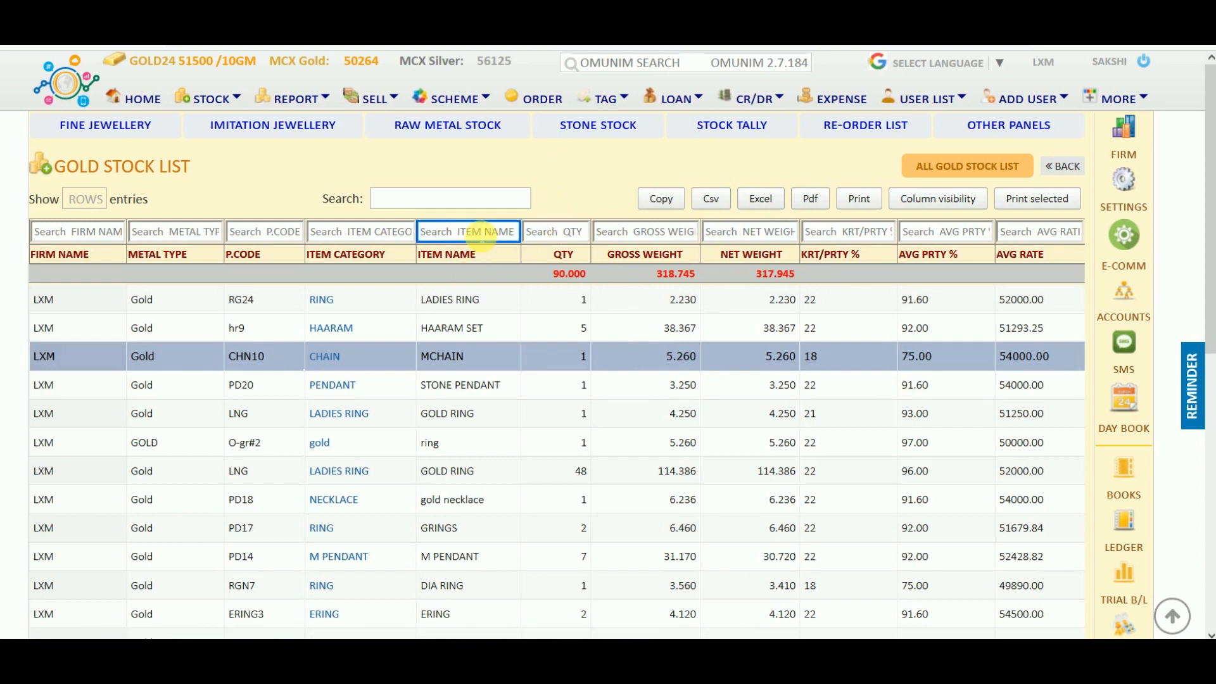
pyautogui.write('GRING')
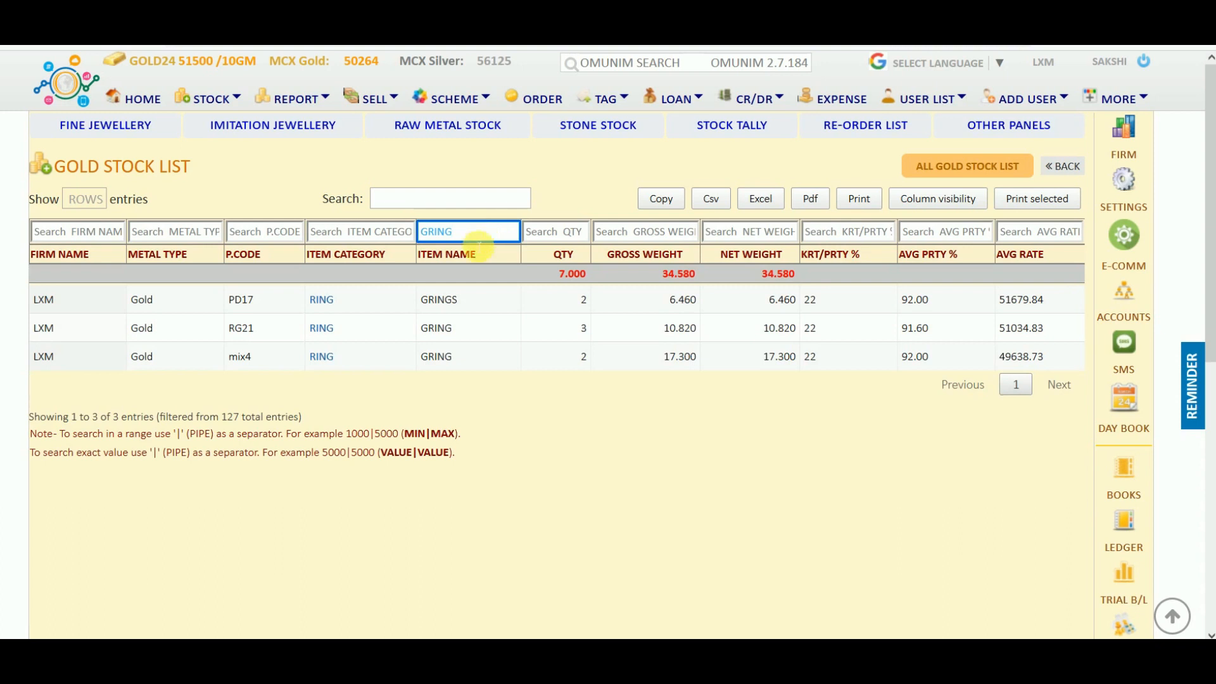
pyautogui.click(563, 279)
pyautogui.moveTo(563, 279); pyautogui.dragTo(796, 274)
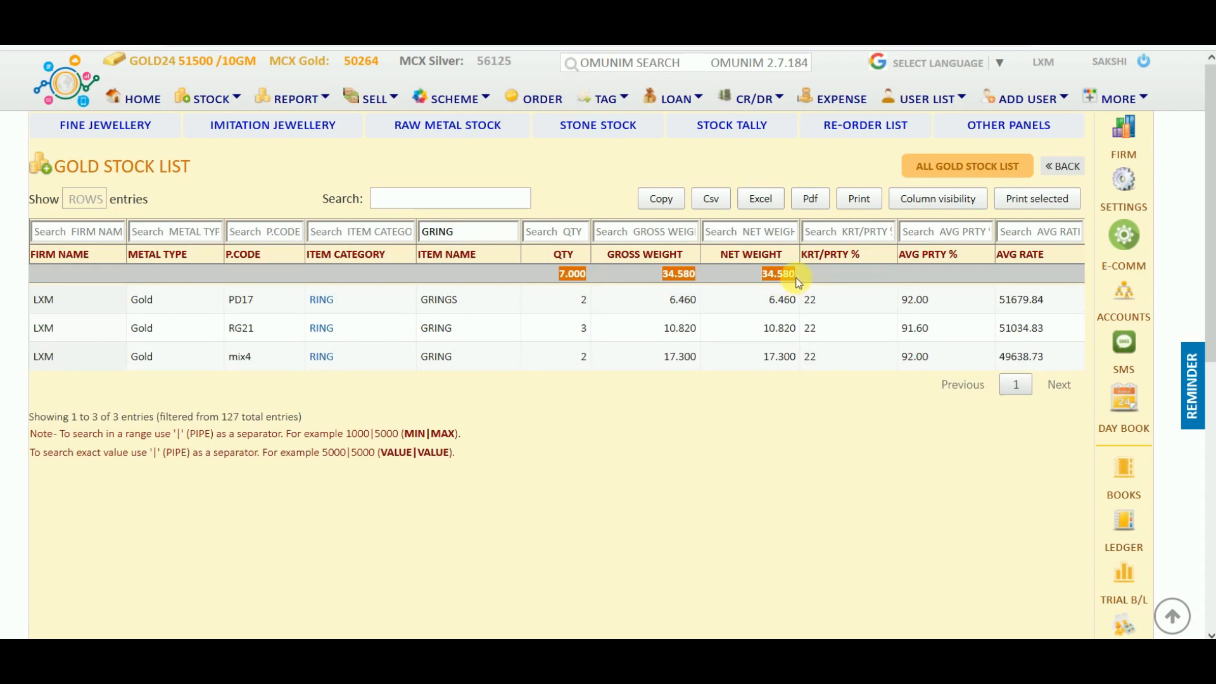
pyautogui.click(586, 174)
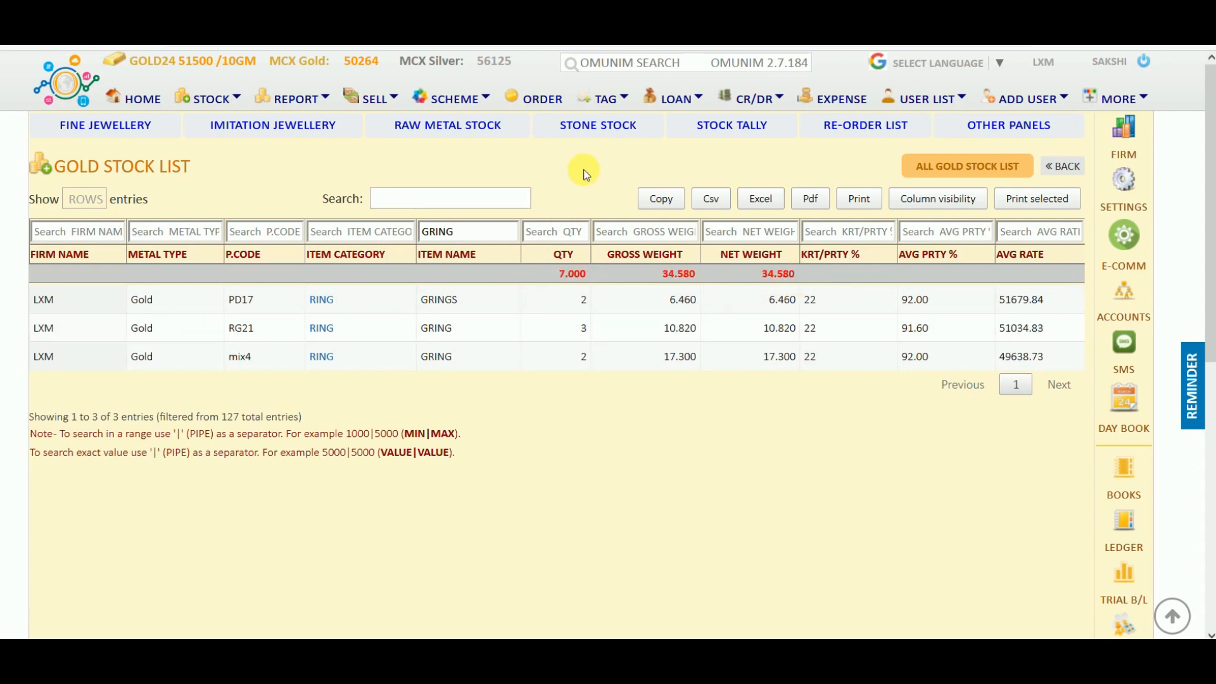
pyautogui.click(1063, 166)
# Open the jewellery panel and view full details of the hr9 Haaram Set.
pyautogui.moveTo(261, 435); pyautogui.dragTo(55, 427)
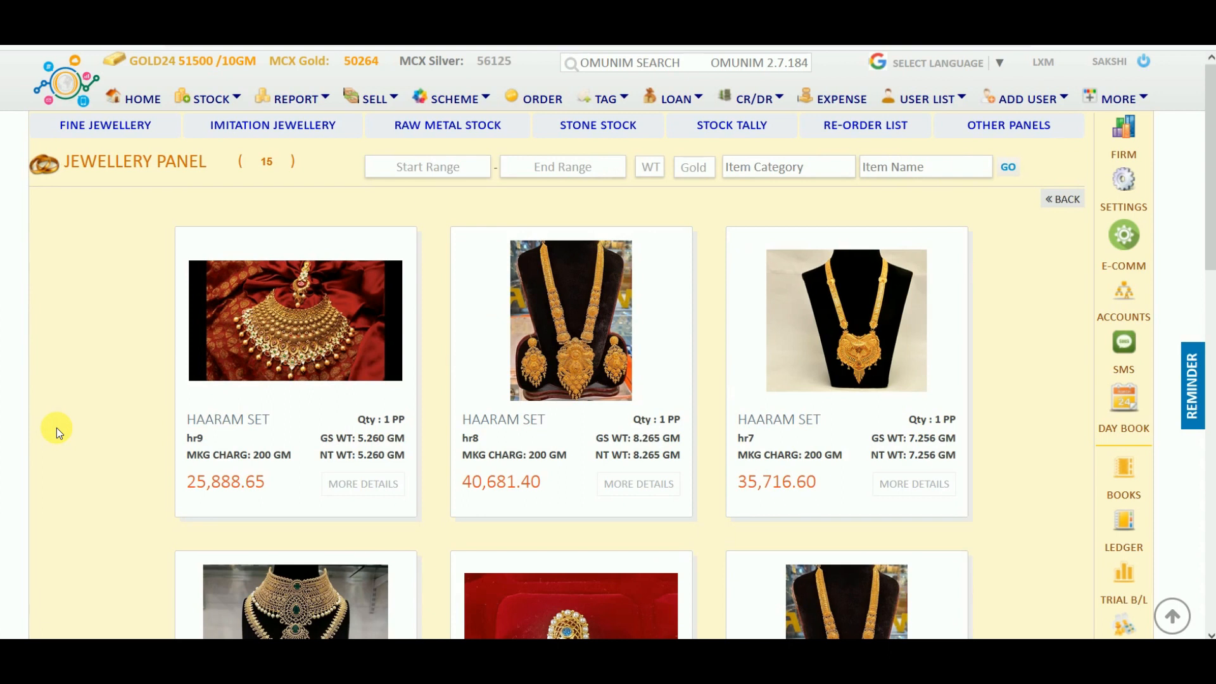
pyautogui.scroll(-5, 56, 428)
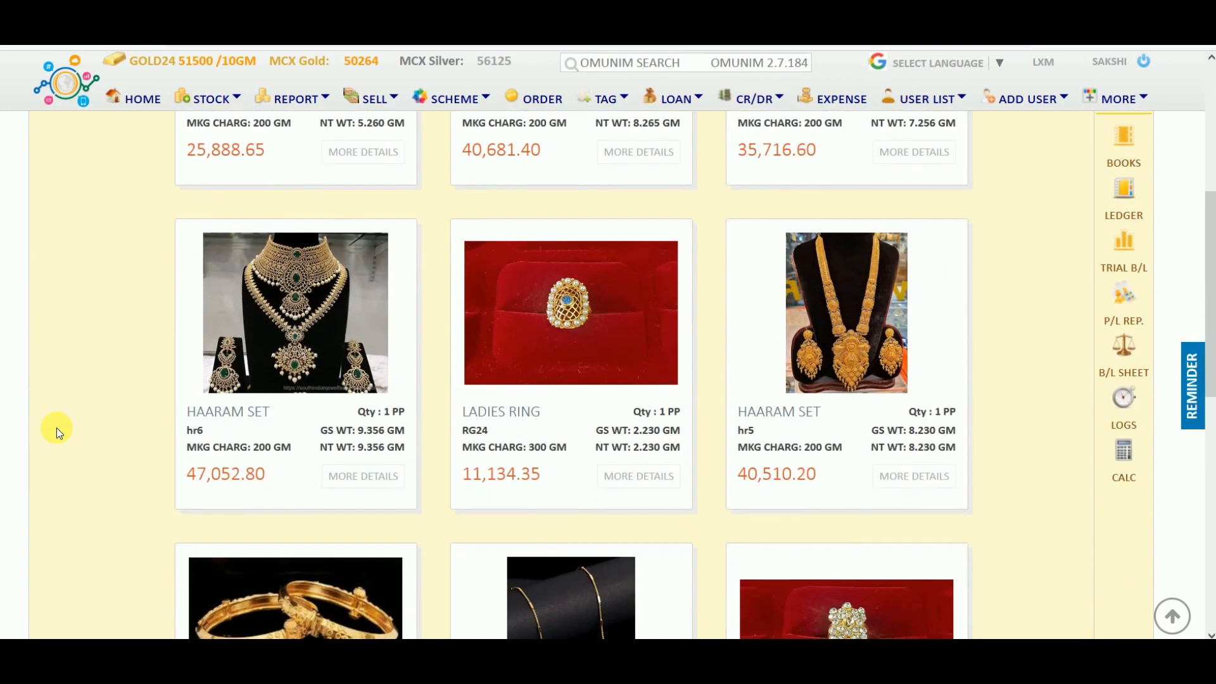
pyautogui.scroll(-2, 56, 427)
pyautogui.scroll(4, 56, 428)
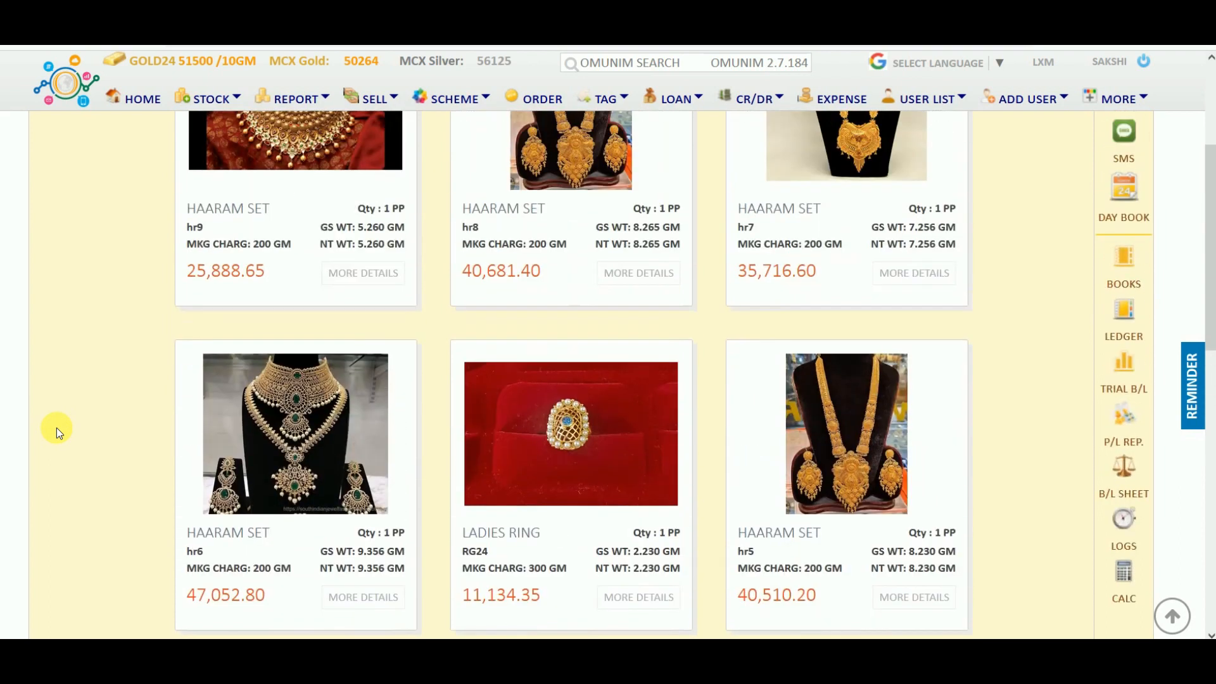
pyautogui.scroll(3, 56, 427)
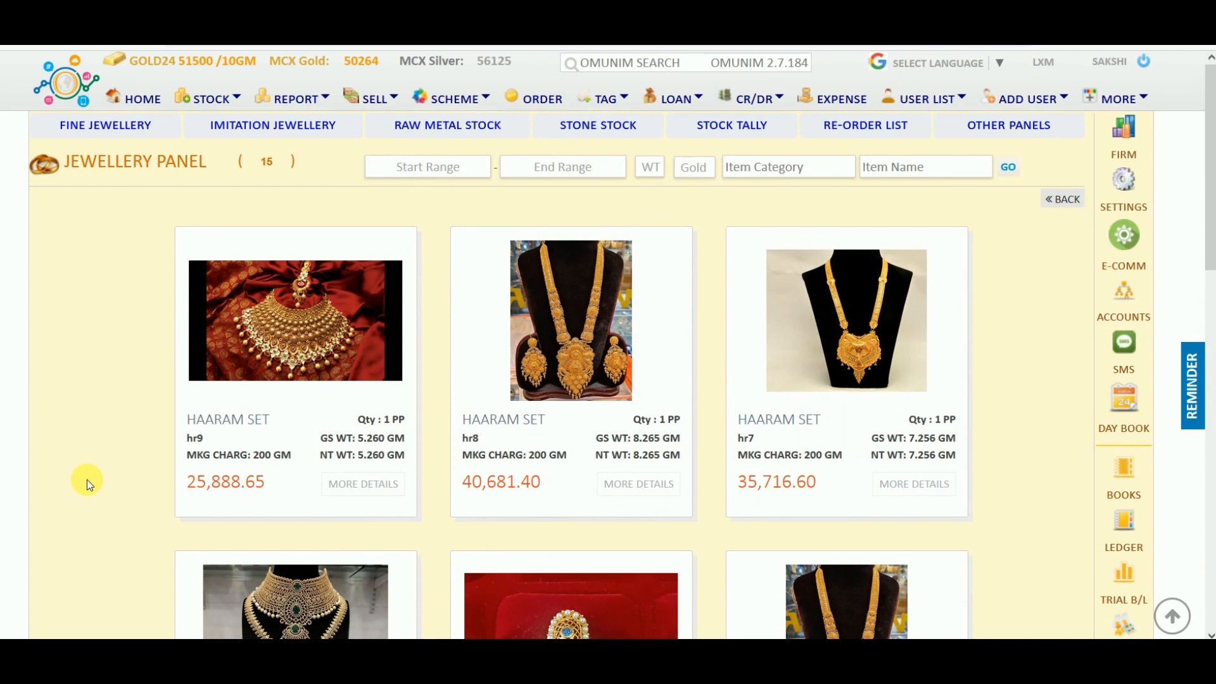
pyautogui.moveTo(364, 346)
pyautogui.click(353, 325)
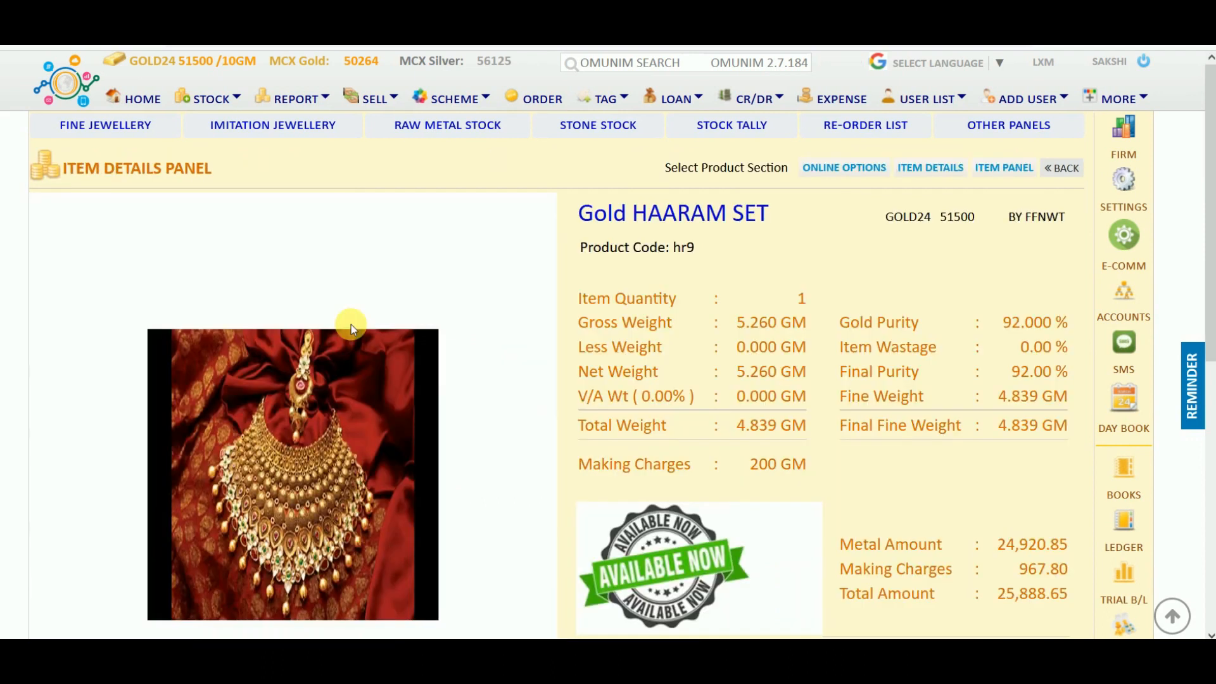
# Preview the printable estimate for hr9, close it, and go back to the jewellery grid.
pyautogui.scroll(-6, 472, 462)
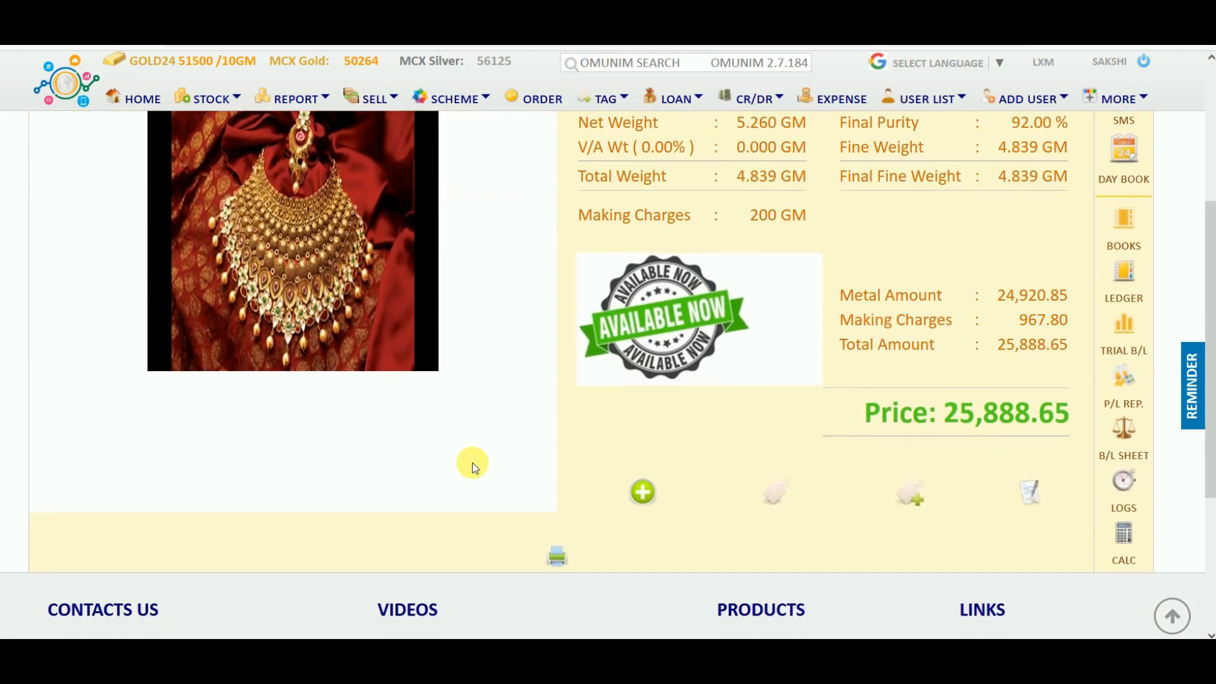
pyautogui.scroll(3, 472, 462)
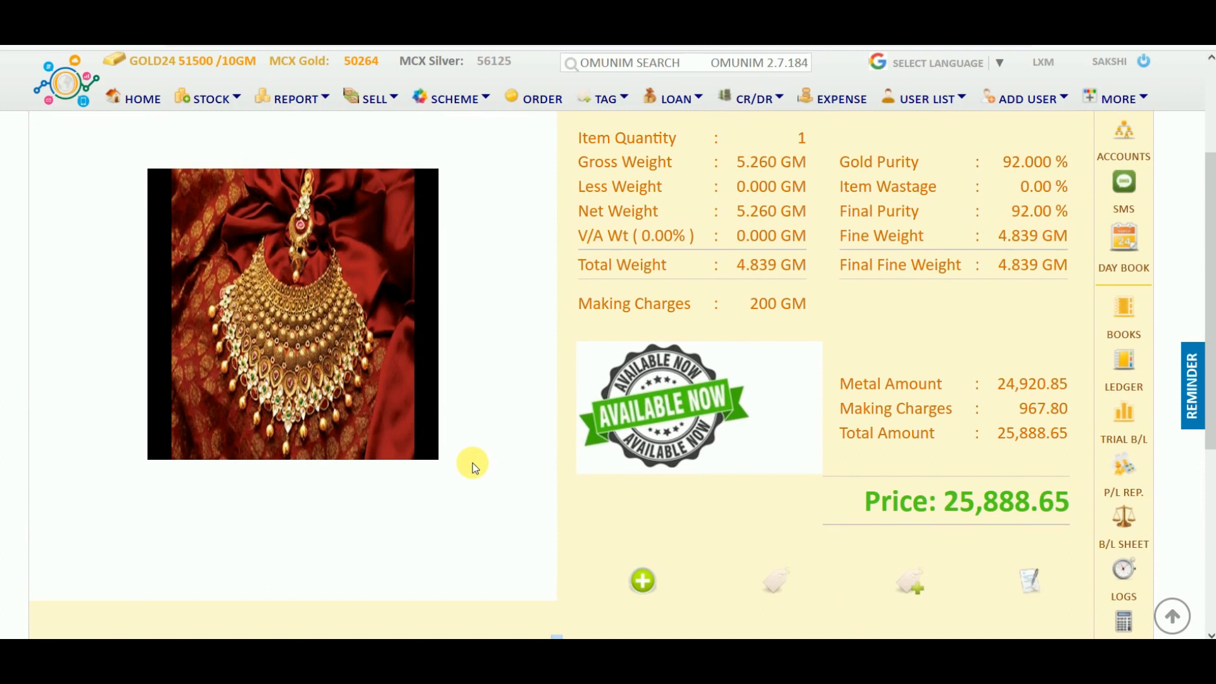
pyautogui.scroll(-3, 473, 463)
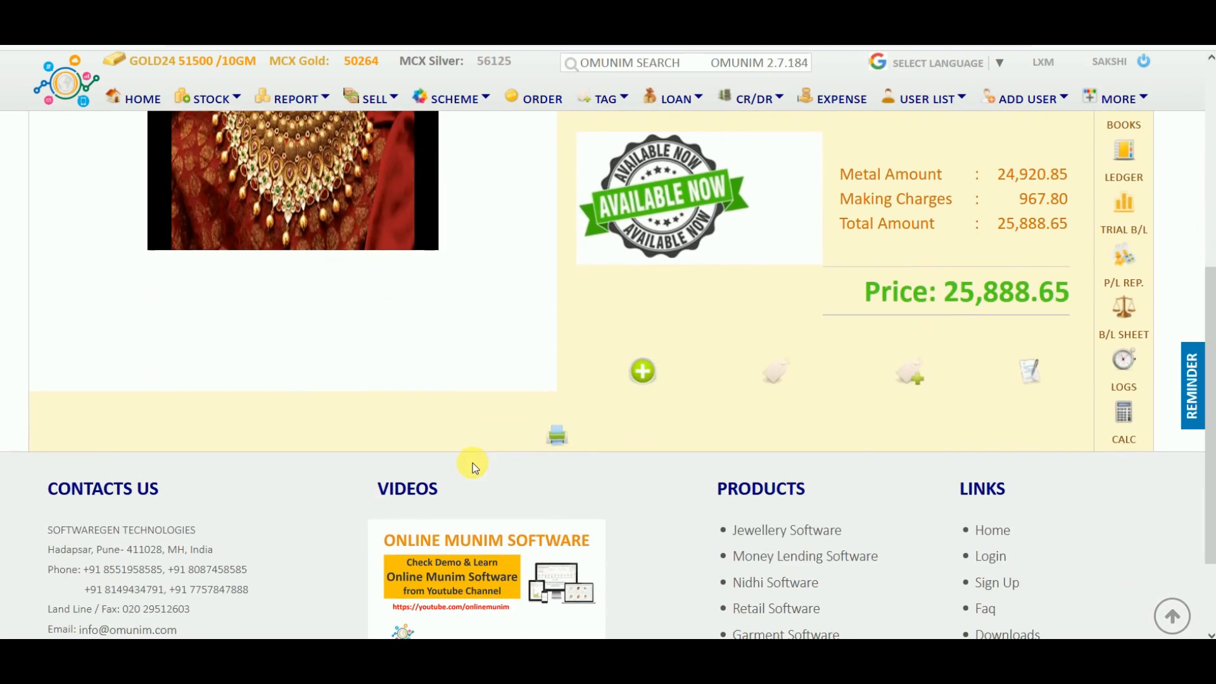
pyautogui.click(1033, 373)
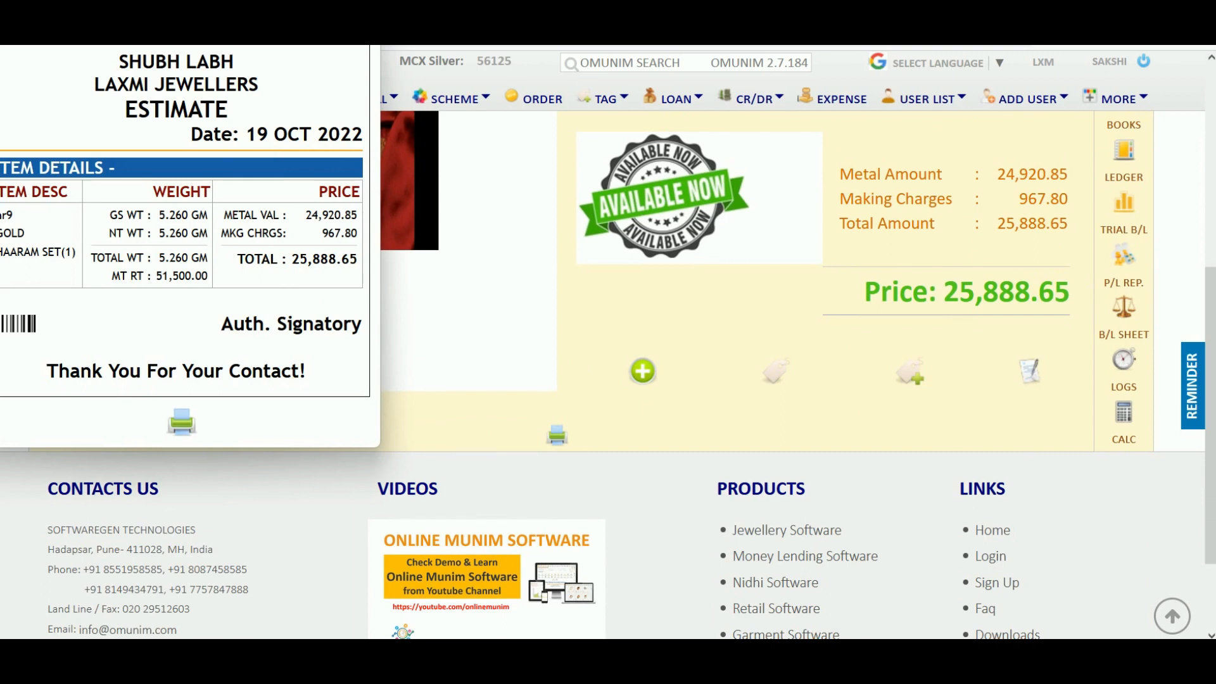
pyautogui.moveTo(190, 9); pyautogui.dragTo(220, 22)
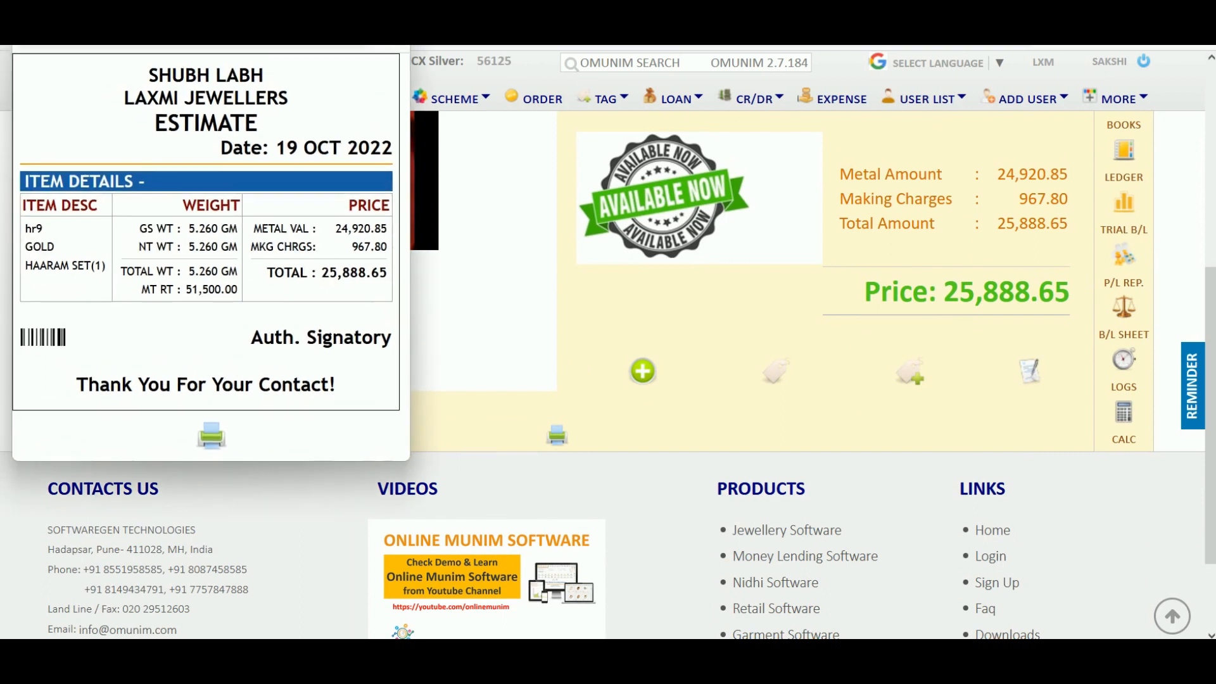
pyautogui.click(413, 158)
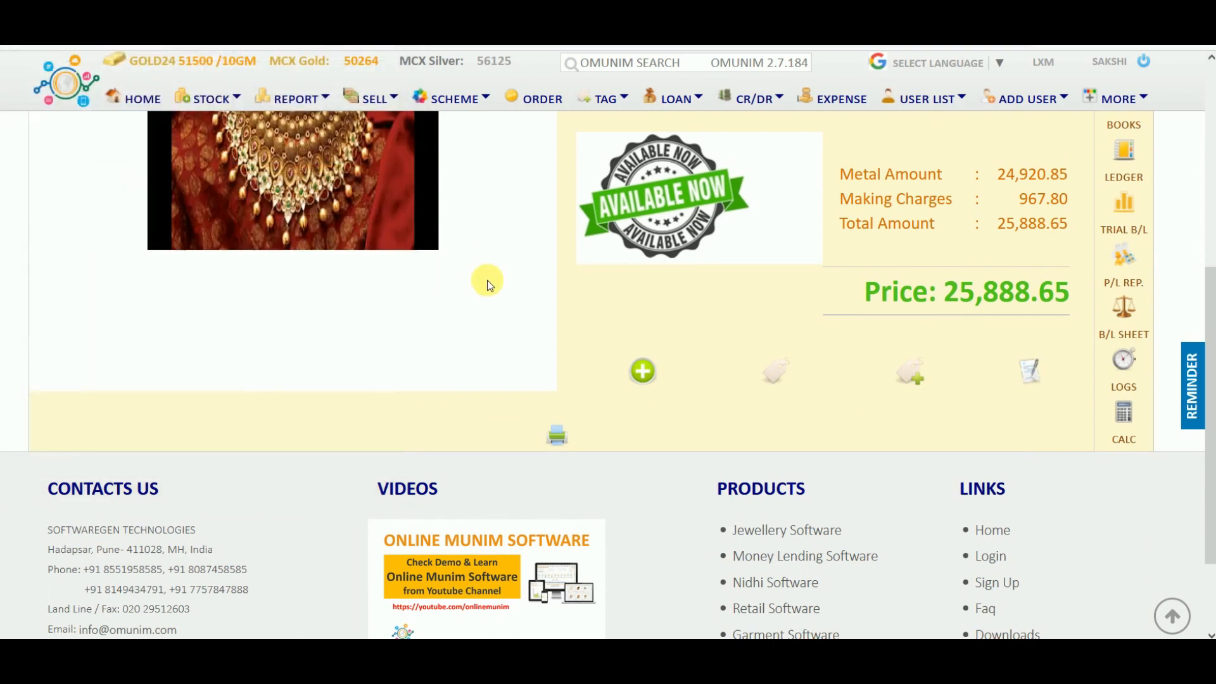
pyautogui.scroll(5, 488, 280)
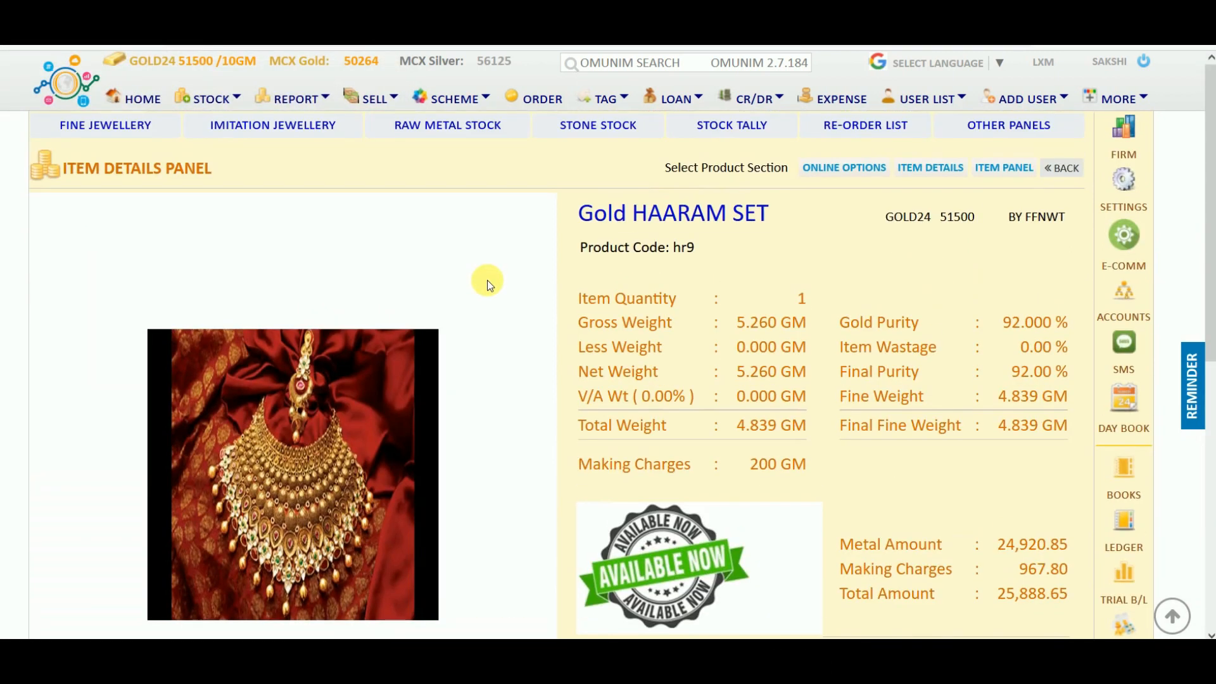
pyautogui.click(1063, 168)
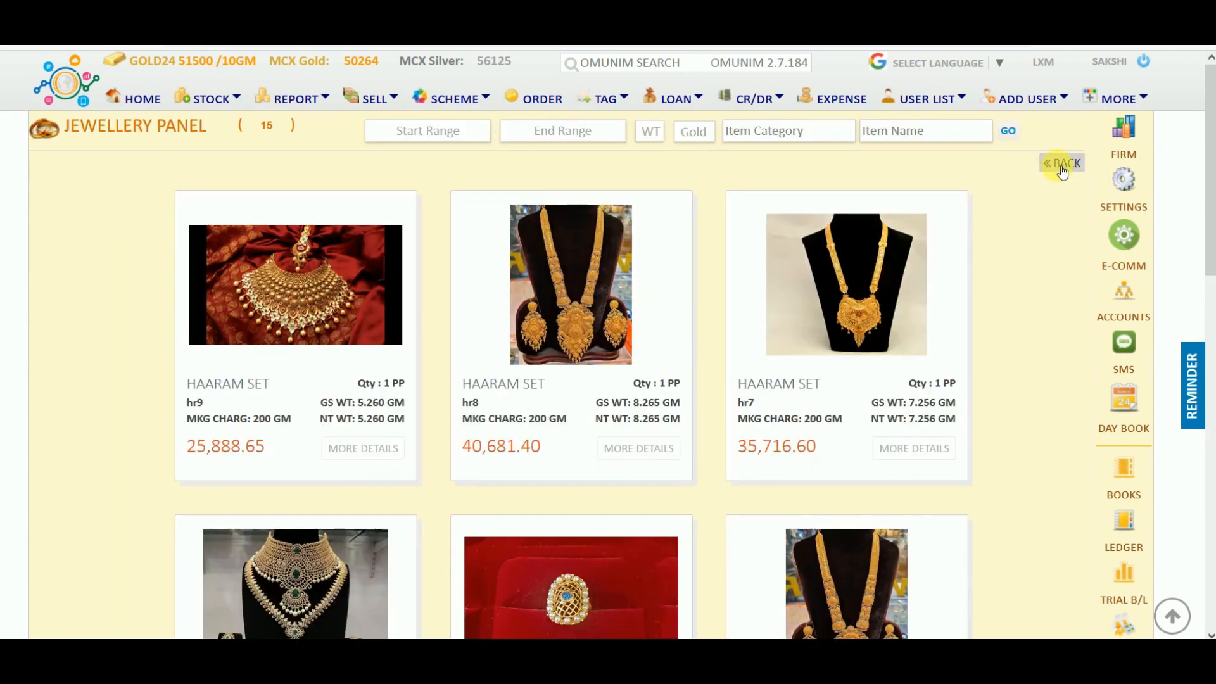
# Filter jewellery items to the 10000–80000 range, then open the Bar-Code Print Panel.
pyautogui.click(475, 132)
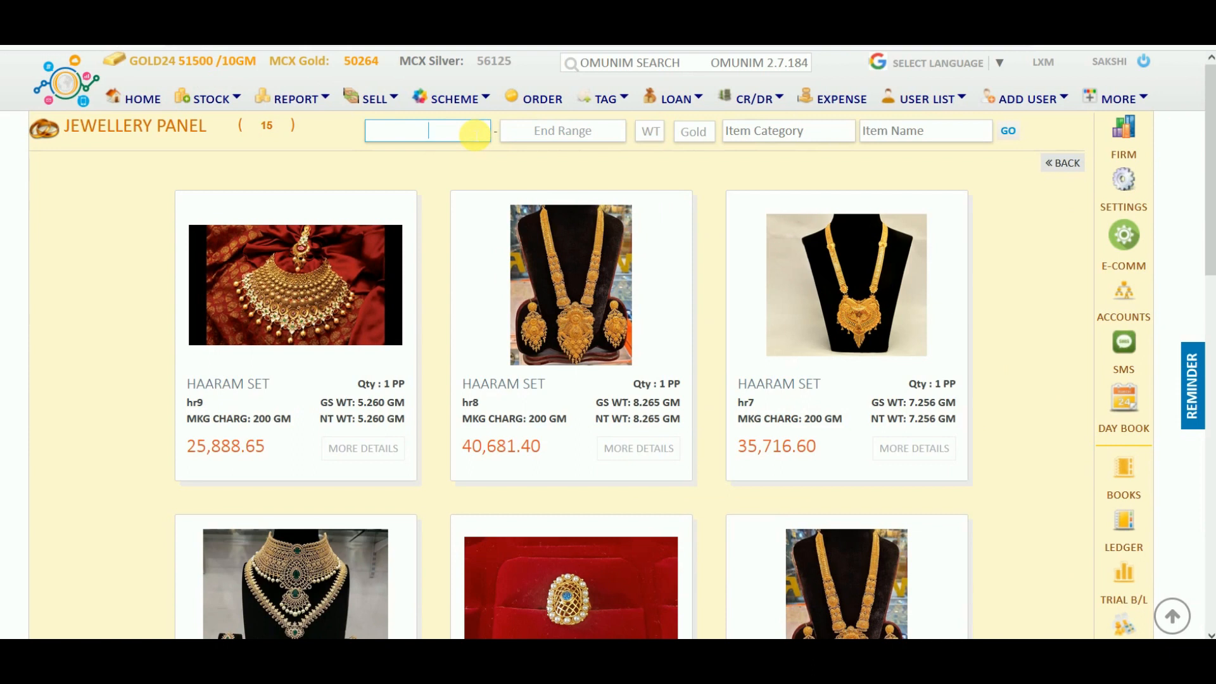
pyautogui.write('10000')
pyautogui.click(552, 134)
pyautogui.write('80000')
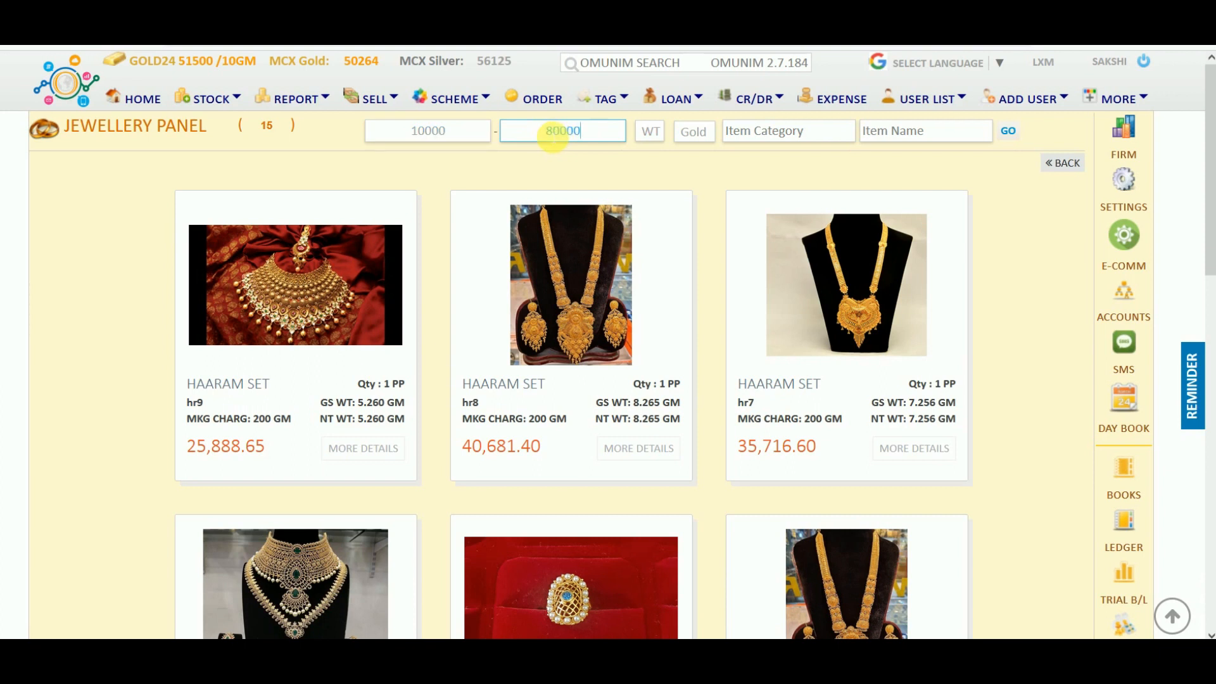
pyautogui.click(1017, 134)
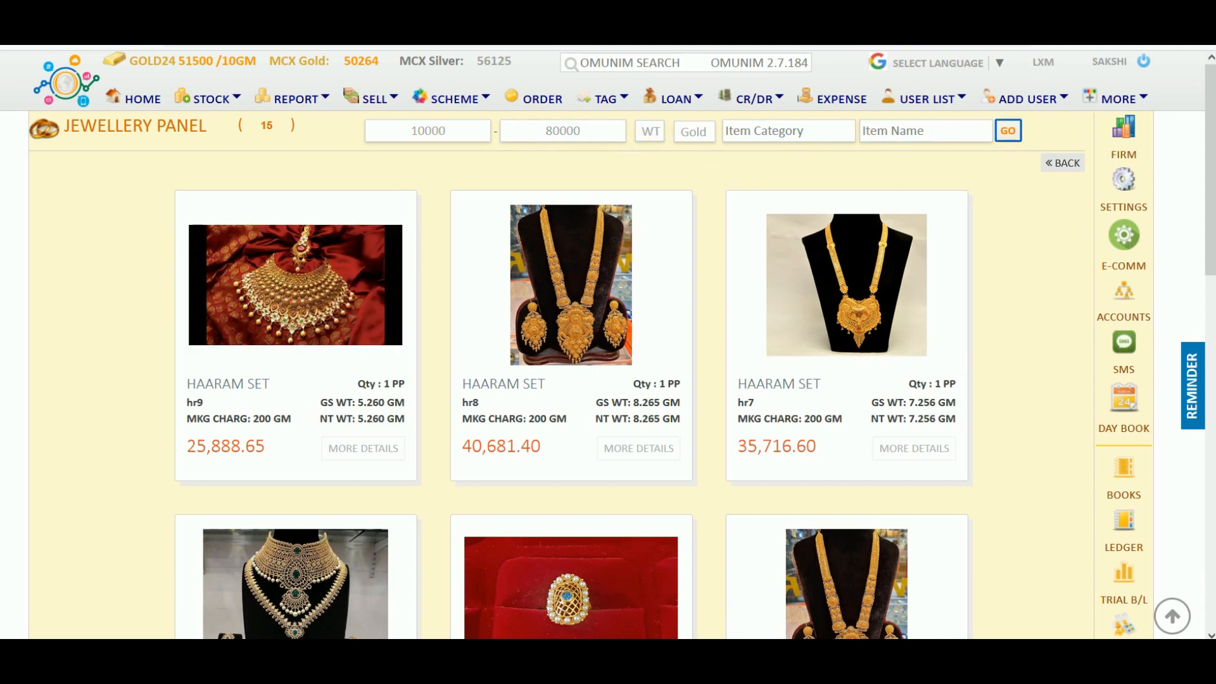
pyautogui.scroll(-3, 96, 463)
pyautogui.scroll(-8, 97, 464)
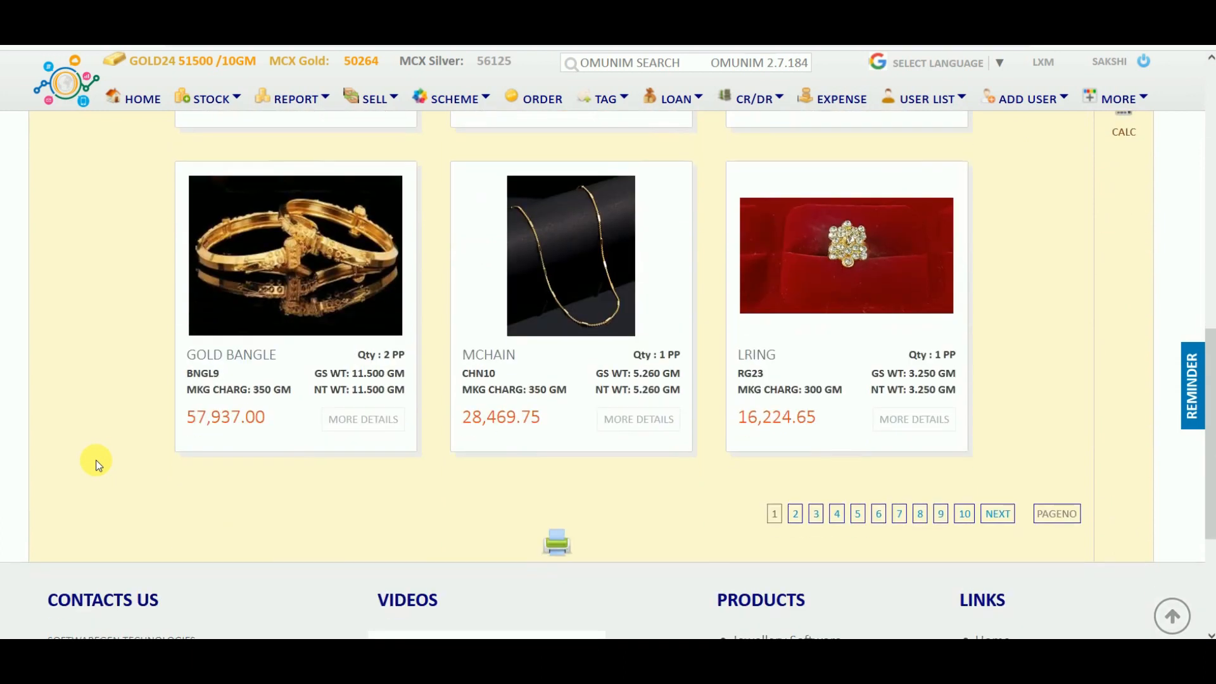
pyautogui.scroll(11, 96, 464)
pyautogui.moveTo(354, 215)
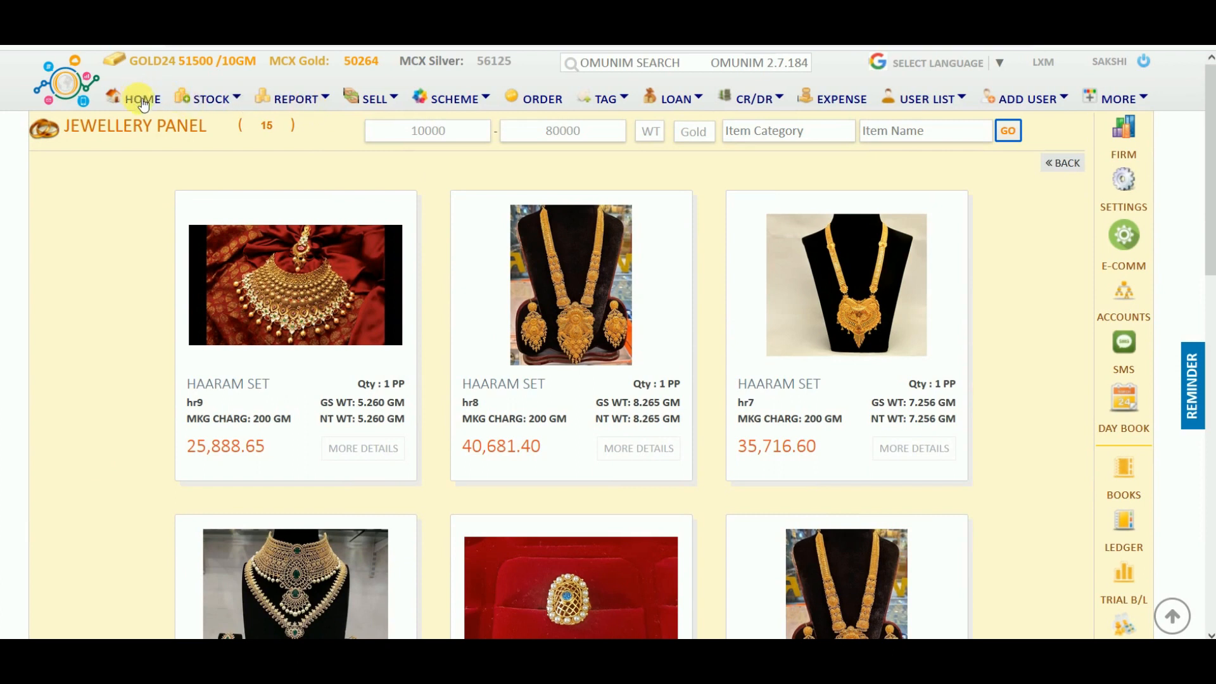
pyautogui.click(601, 101)
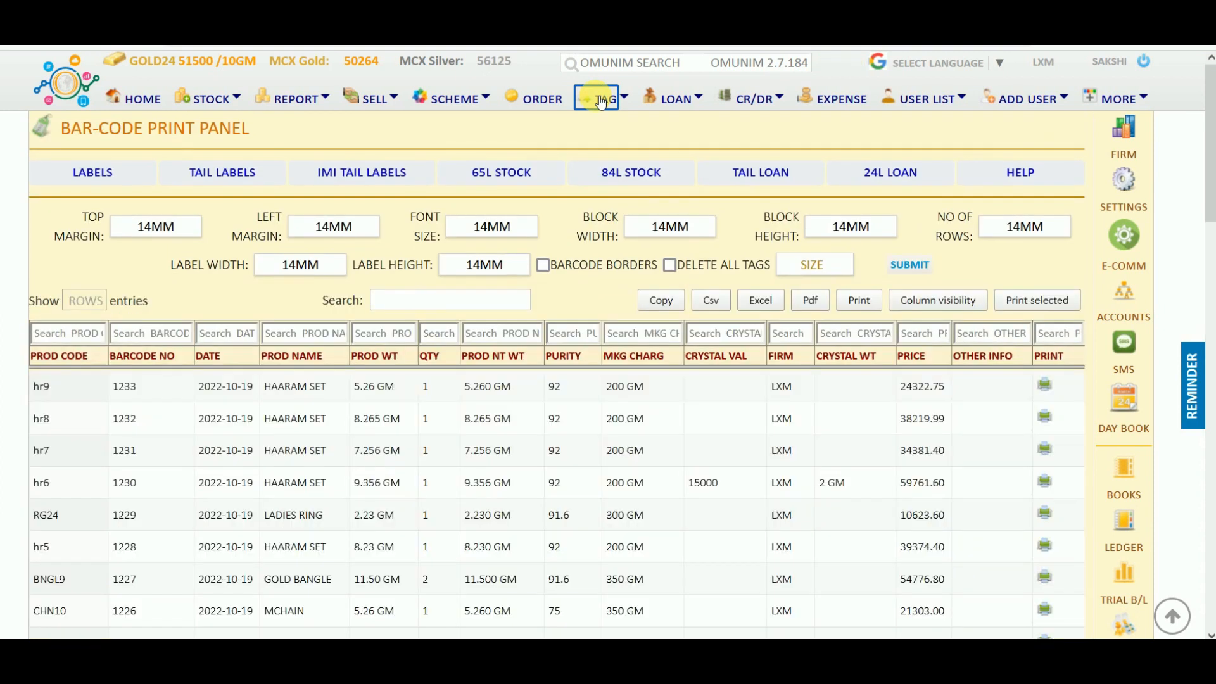
# Switch the Bar-Code Print Panel to the TAIL LABELS layout settings.
pyautogui.click(243, 176)
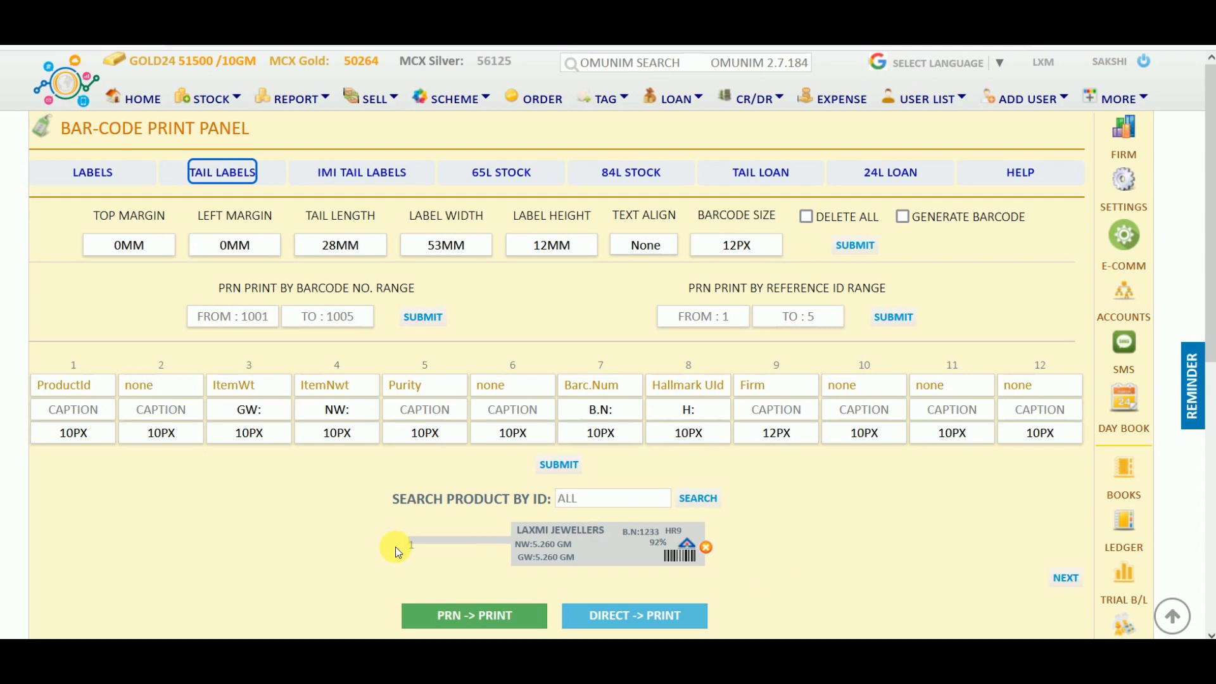
# Review the field choices for column 6 without changing them.
pyautogui.click(524, 384)
pyautogui.scroll(-10, 532, 307)
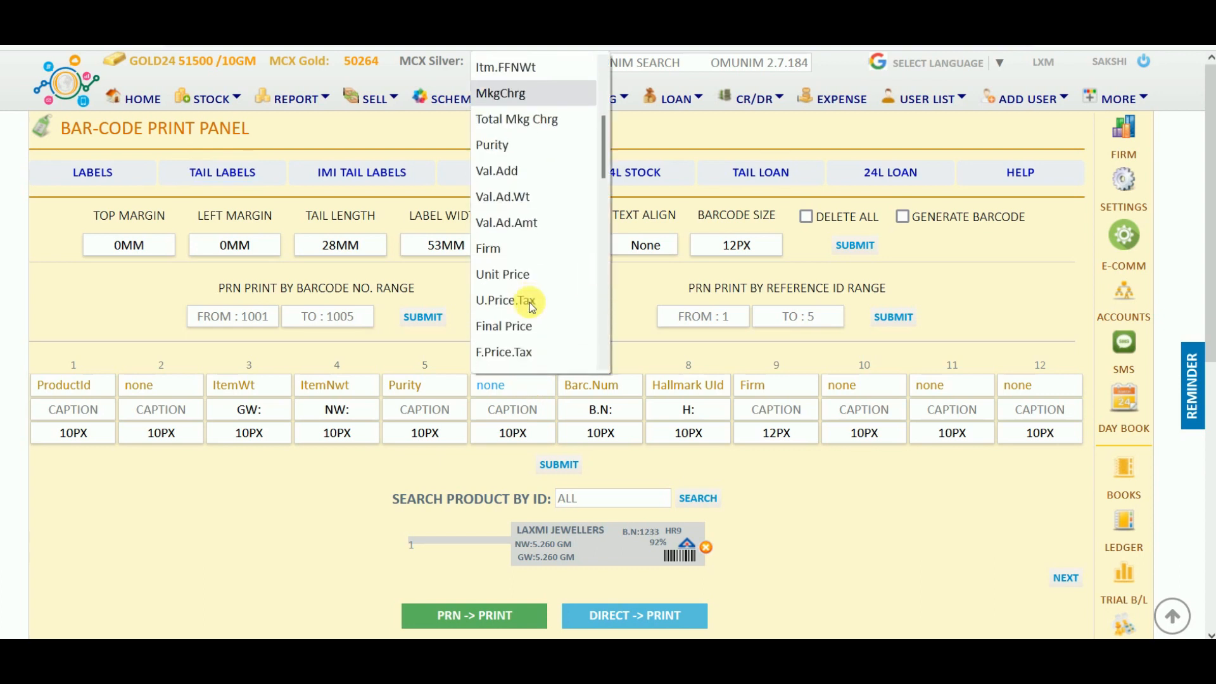
pyautogui.scroll(-1, 532, 307)
pyautogui.scroll(4, 532, 307)
pyautogui.scroll(10, 532, 307)
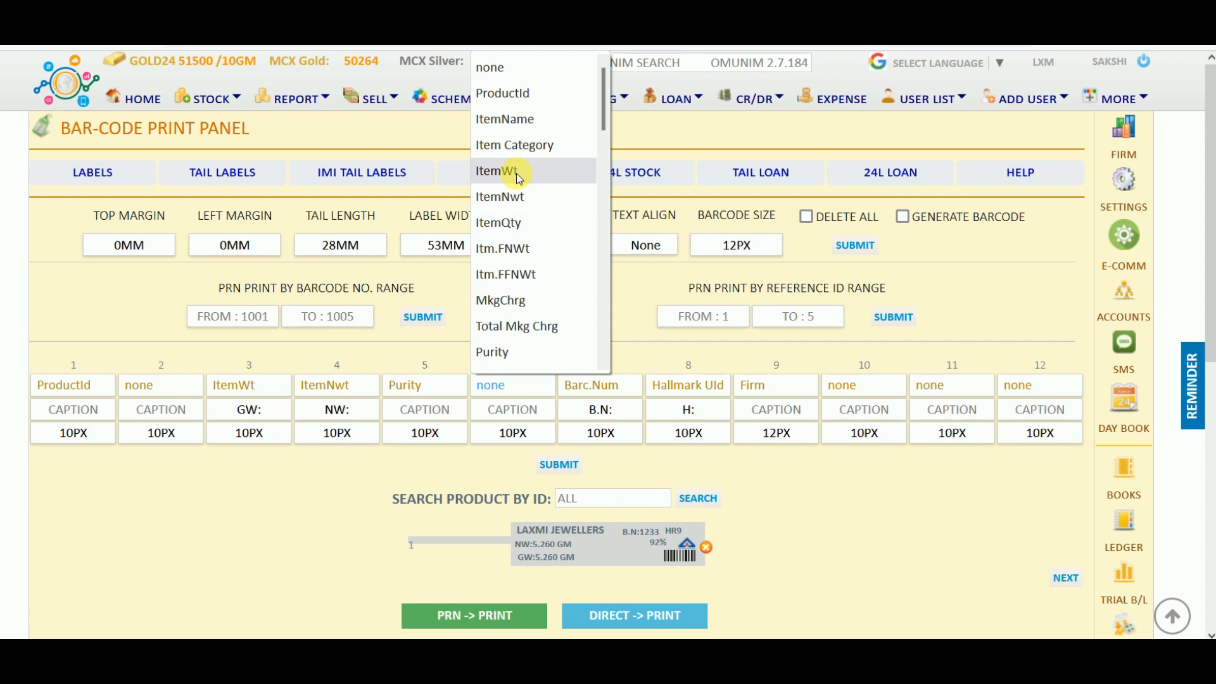
pyautogui.click(633, 321)
# Inspect the font size and caption fields (B.N:, H:, 12PX) for columns 6–9, leaving them unchanged.
pyautogui.click(513, 434)
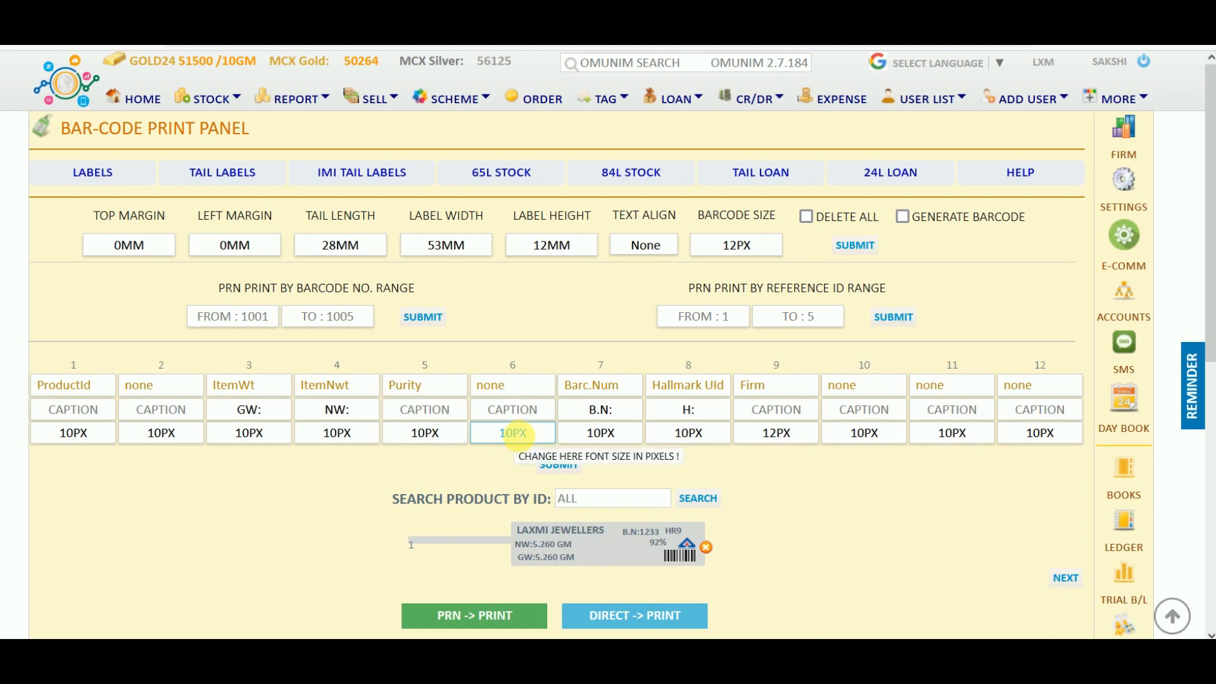
pyautogui.click(716, 413)
pyautogui.click(778, 438)
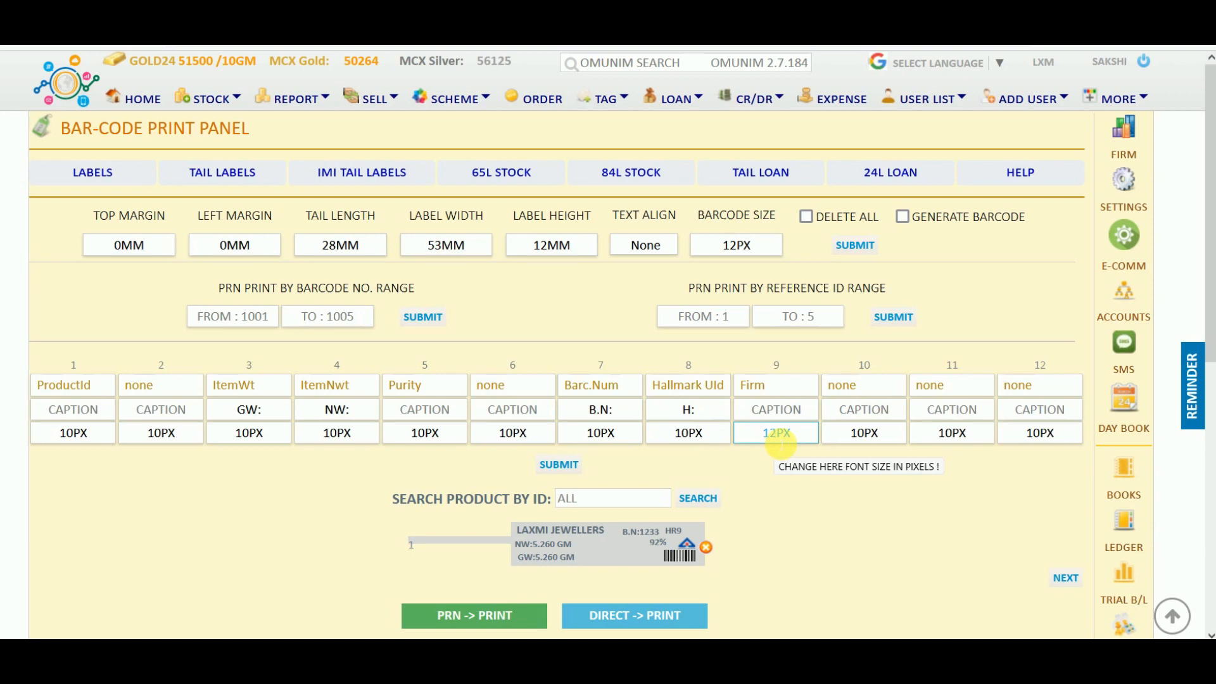
pyautogui.click(597, 412)
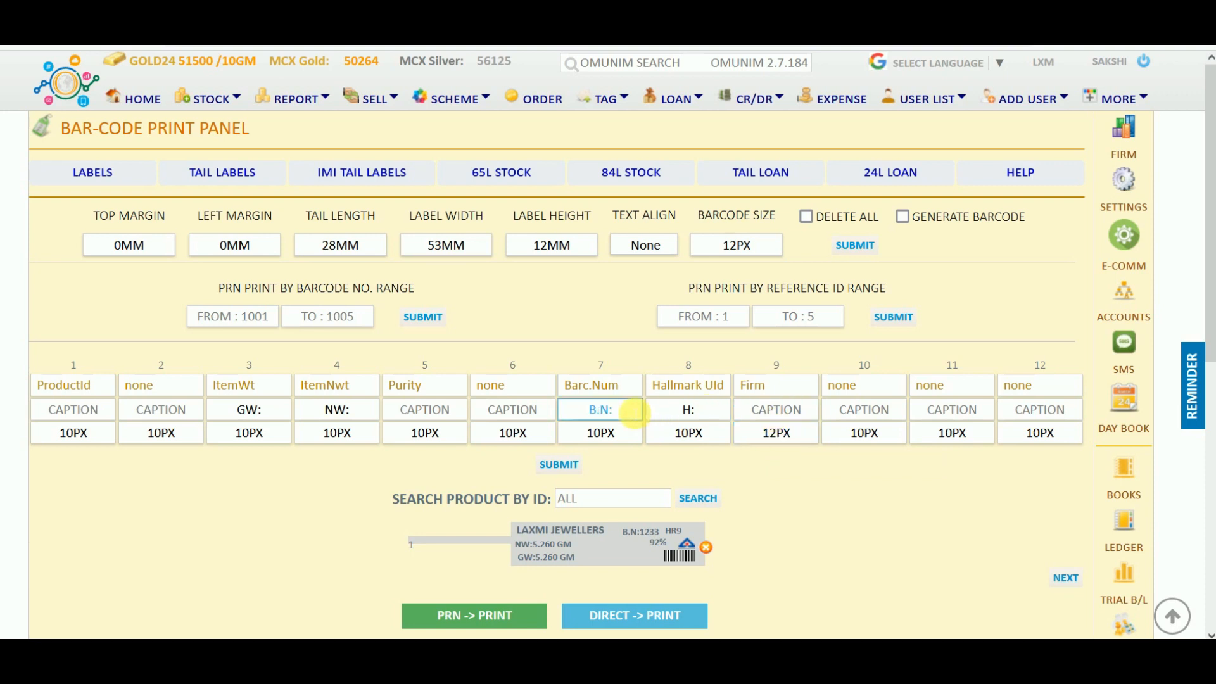
pyautogui.click(689, 418)
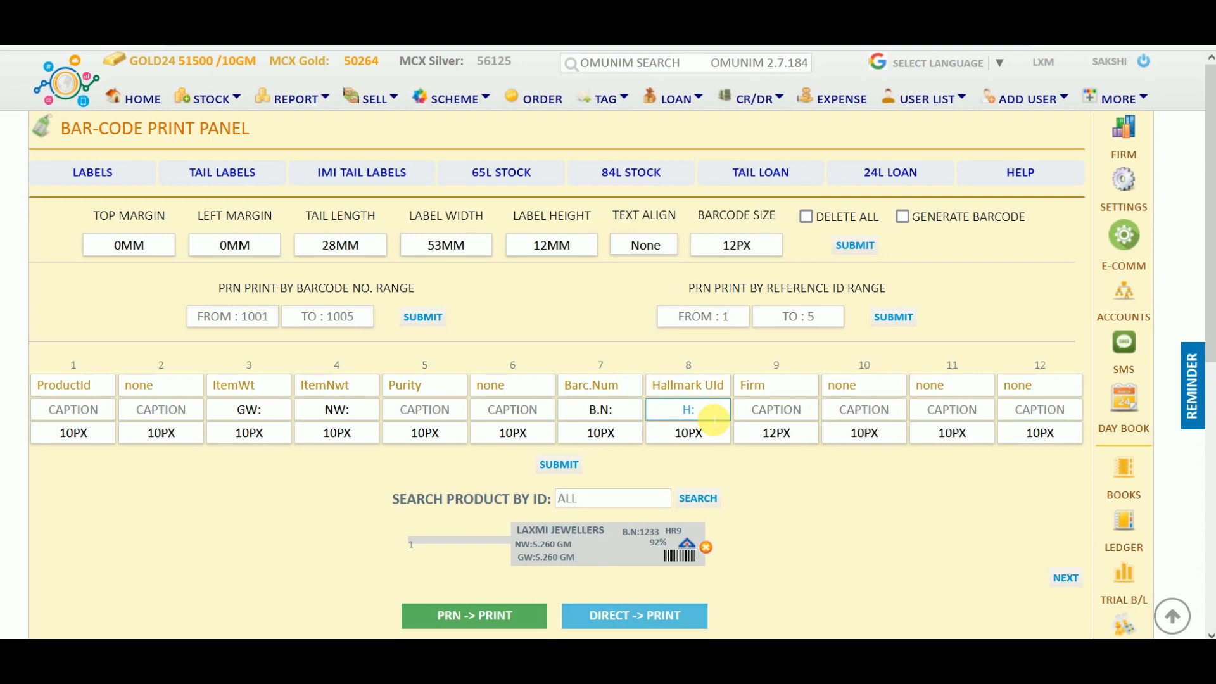
pyautogui.click(890, 576)
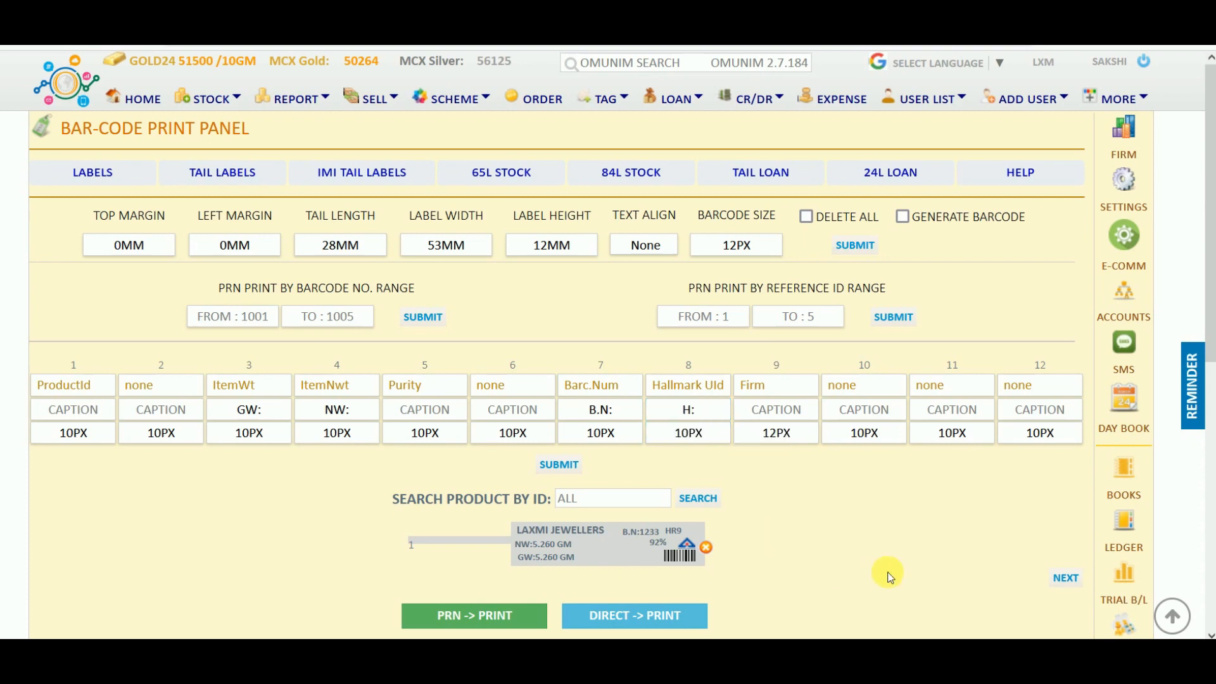
# Move the barcode number to the bottom row after gross weight and nudge the hallmark logo up.
pyautogui.moveTo(648, 537); pyautogui.dragTo(647, 563)
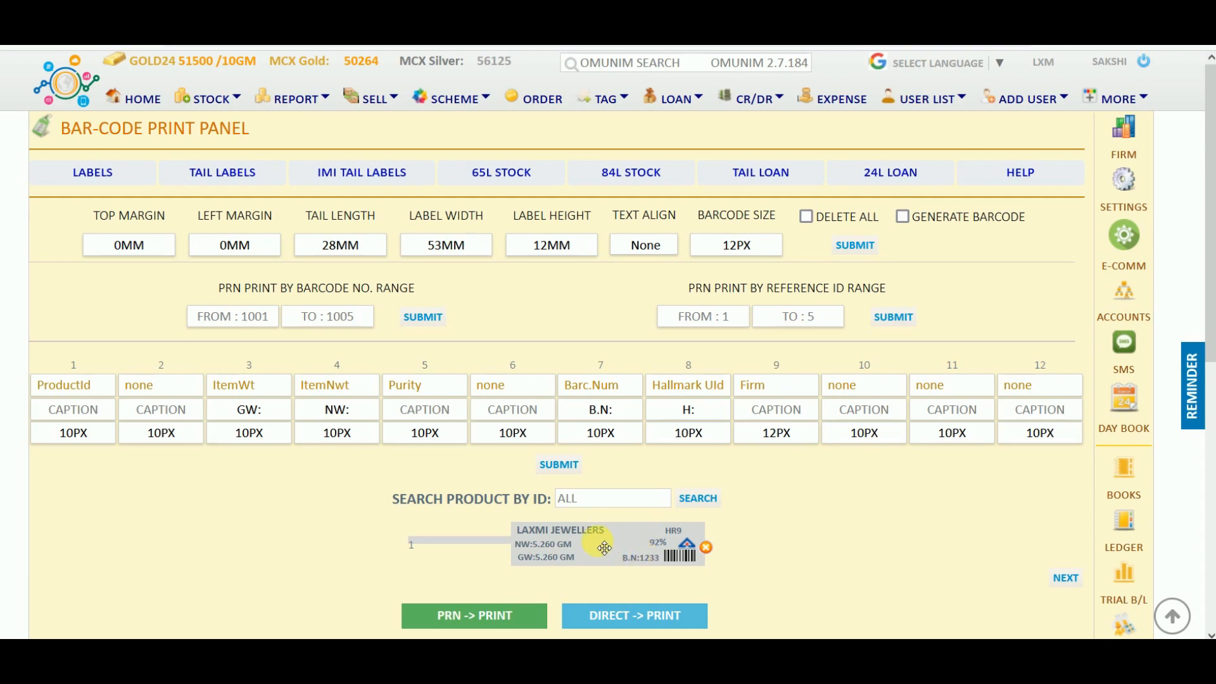
pyautogui.moveTo(649, 566)
pyautogui.mouseDown()
pyautogui.moveTo(700, 538)
pyautogui.moveTo(615, 538)
pyautogui.moveTo(594, 580)
pyautogui.moveTo(646, 573)
pyautogui.mouseUp()
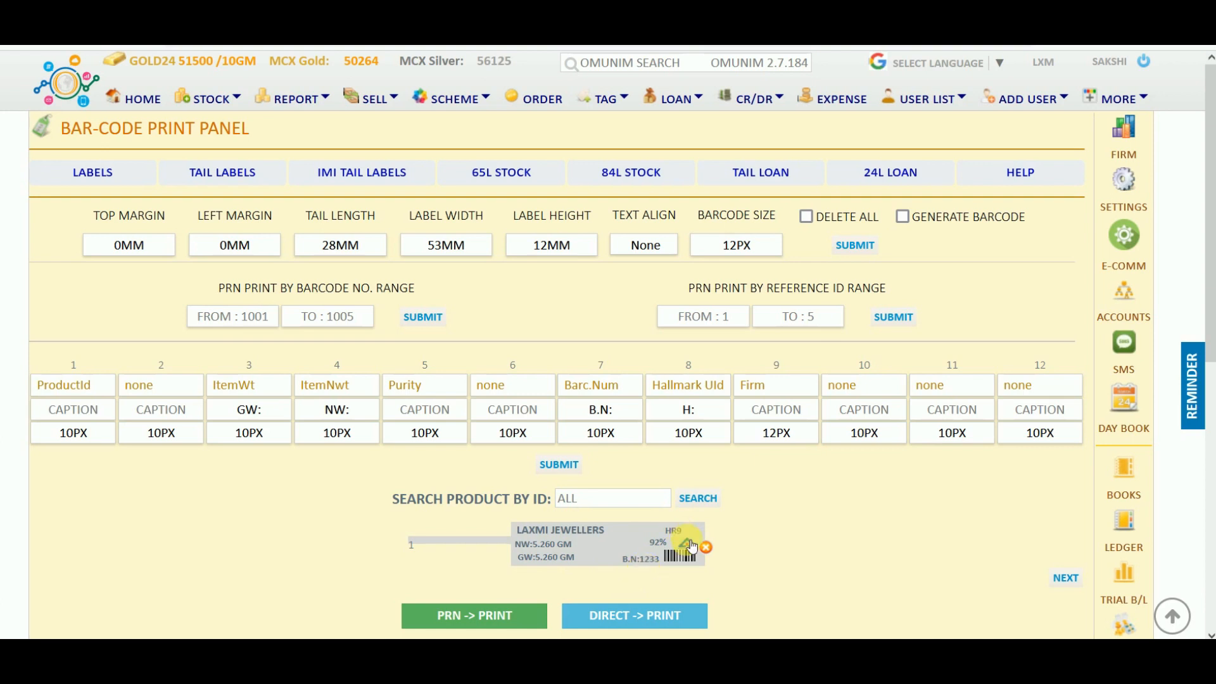
pyautogui.moveTo(692, 541)
pyautogui.mouseDown()
pyautogui.moveTo(696, 532)
pyautogui.moveTo(696, 546)
pyautogui.mouseUp()
pyautogui.scroll(-2, 564, 576)
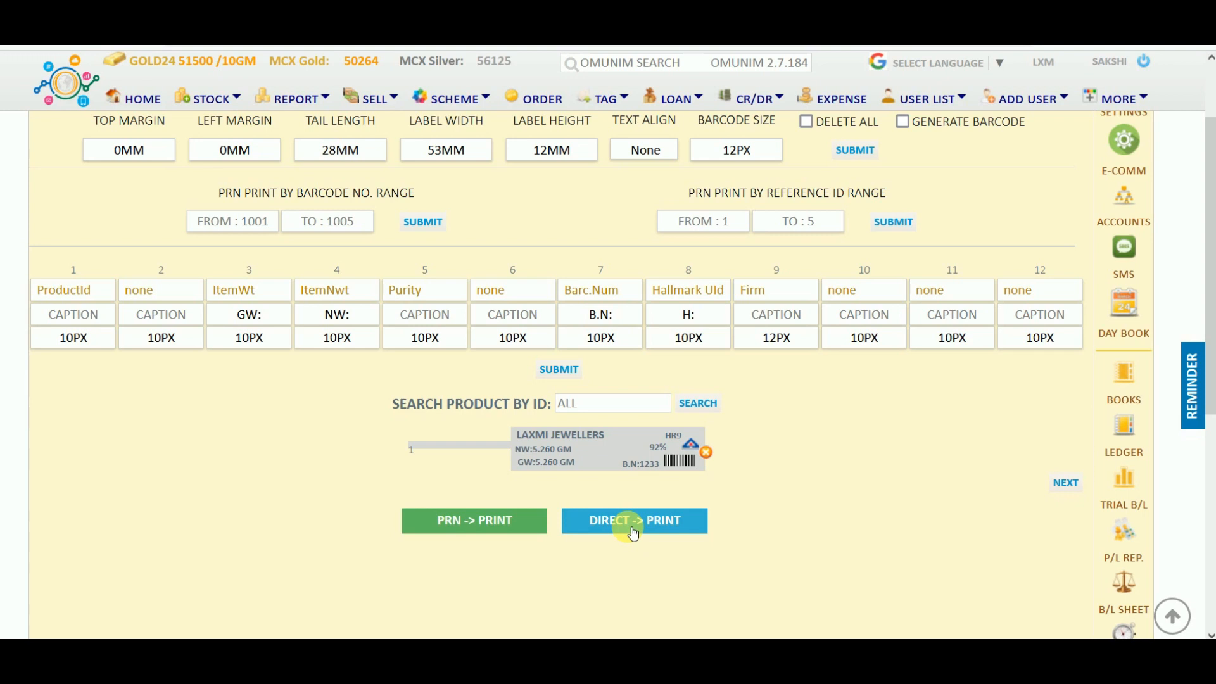
pyautogui.scroll(2, 634, 534)
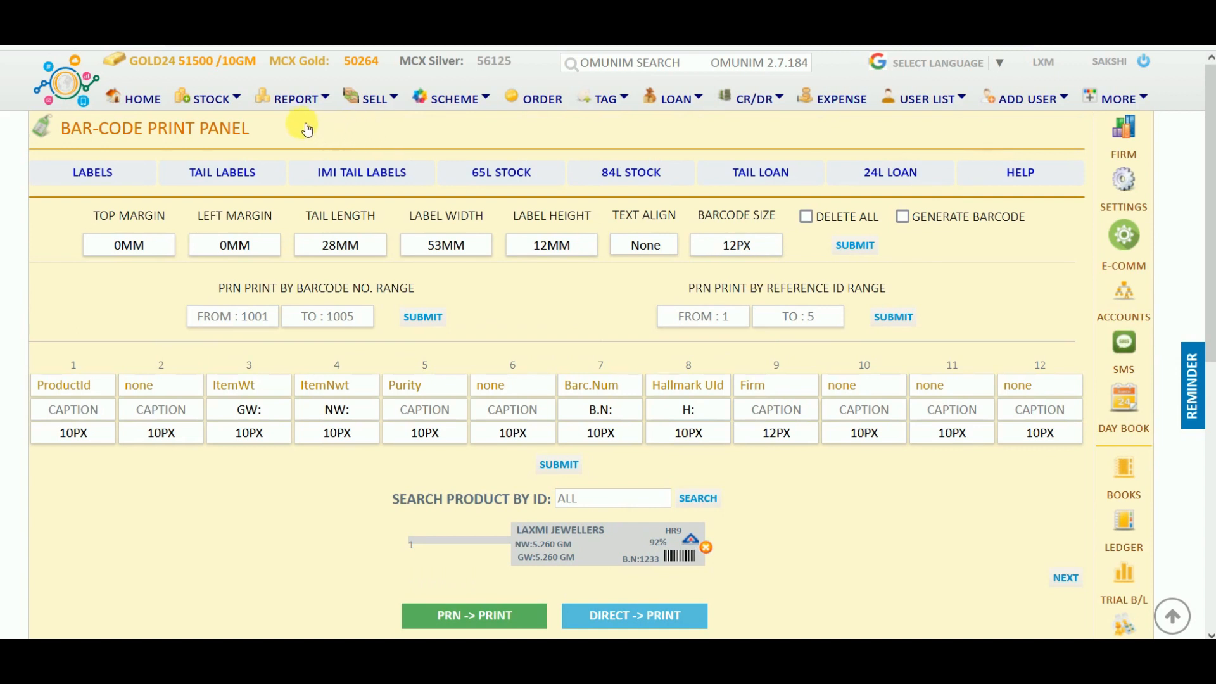
# Look over the opening stock page, the customer list and the new customer form.
pyautogui.click(209, 103)
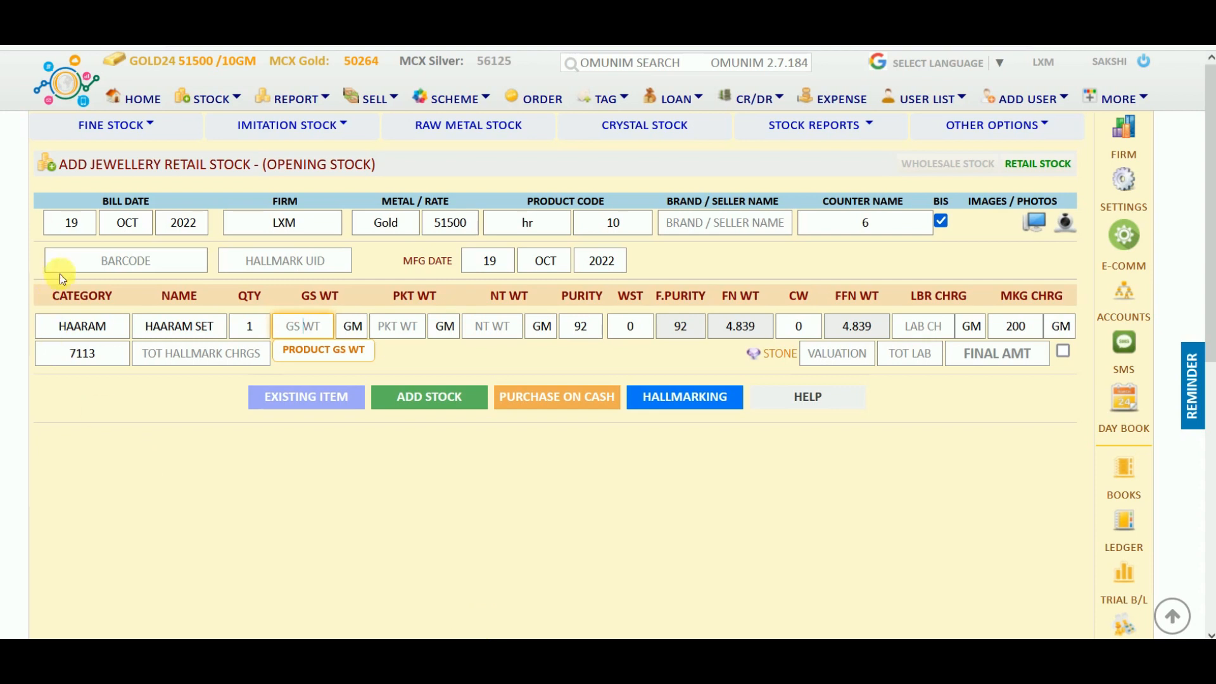
pyautogui.click(150, 106)
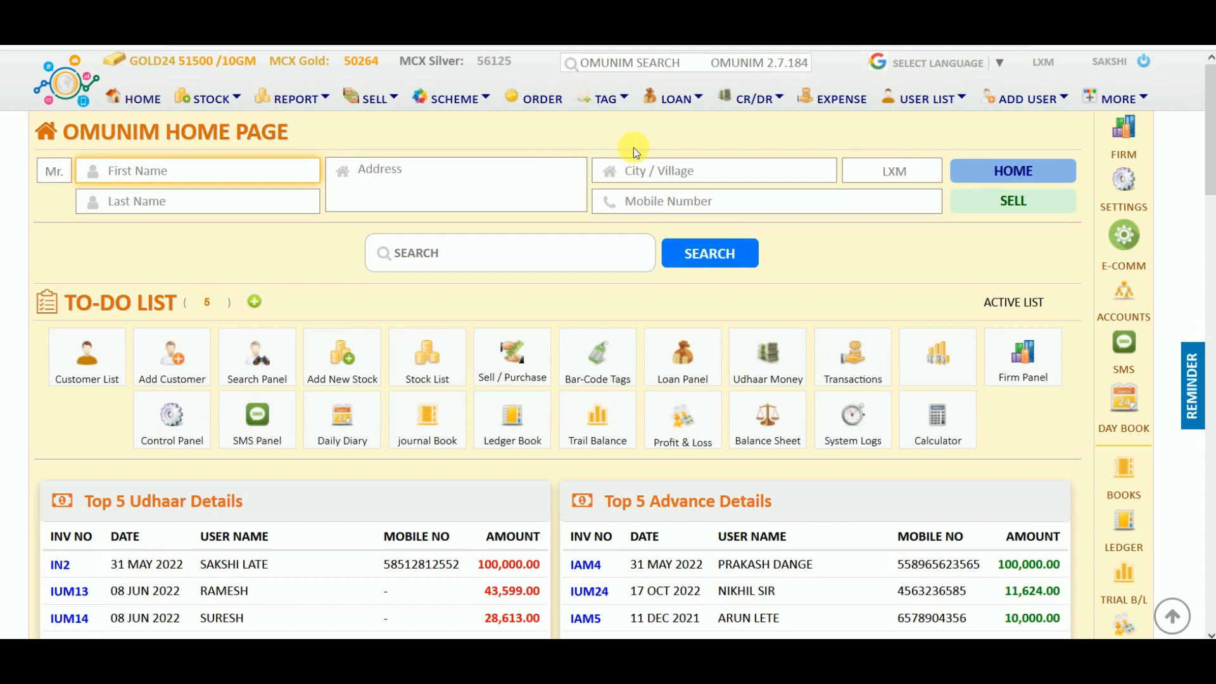
pyautogui.click(932, 105)
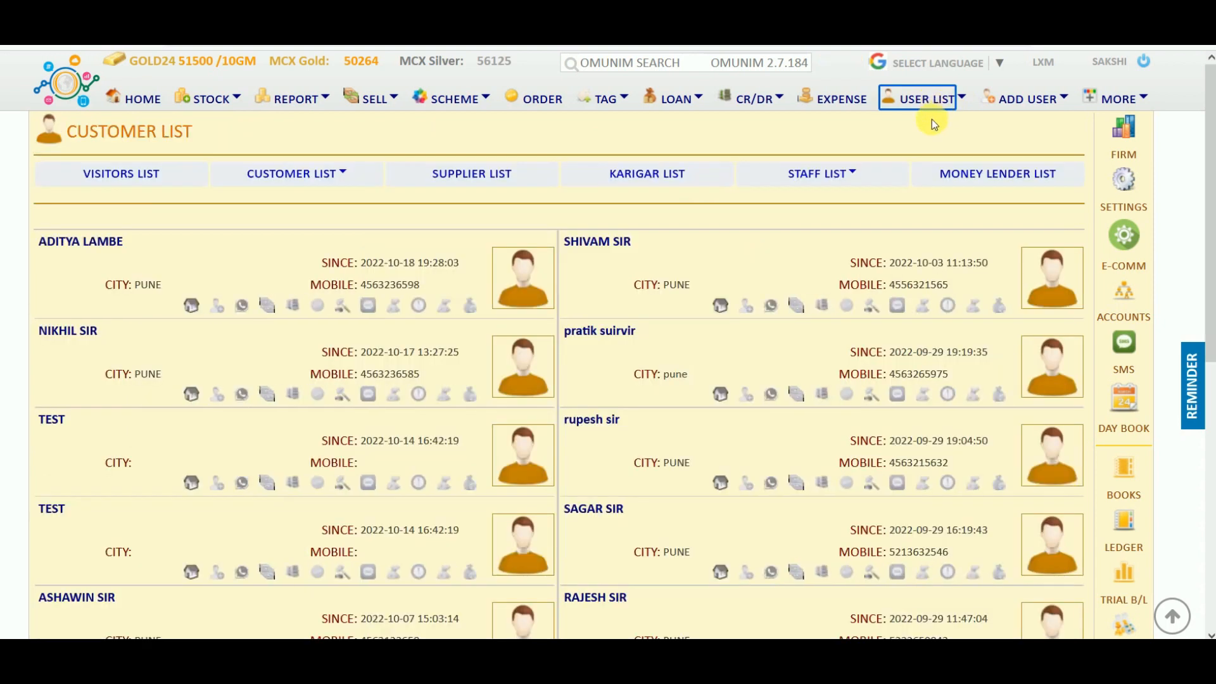
pyautogui.click(1024, 105)
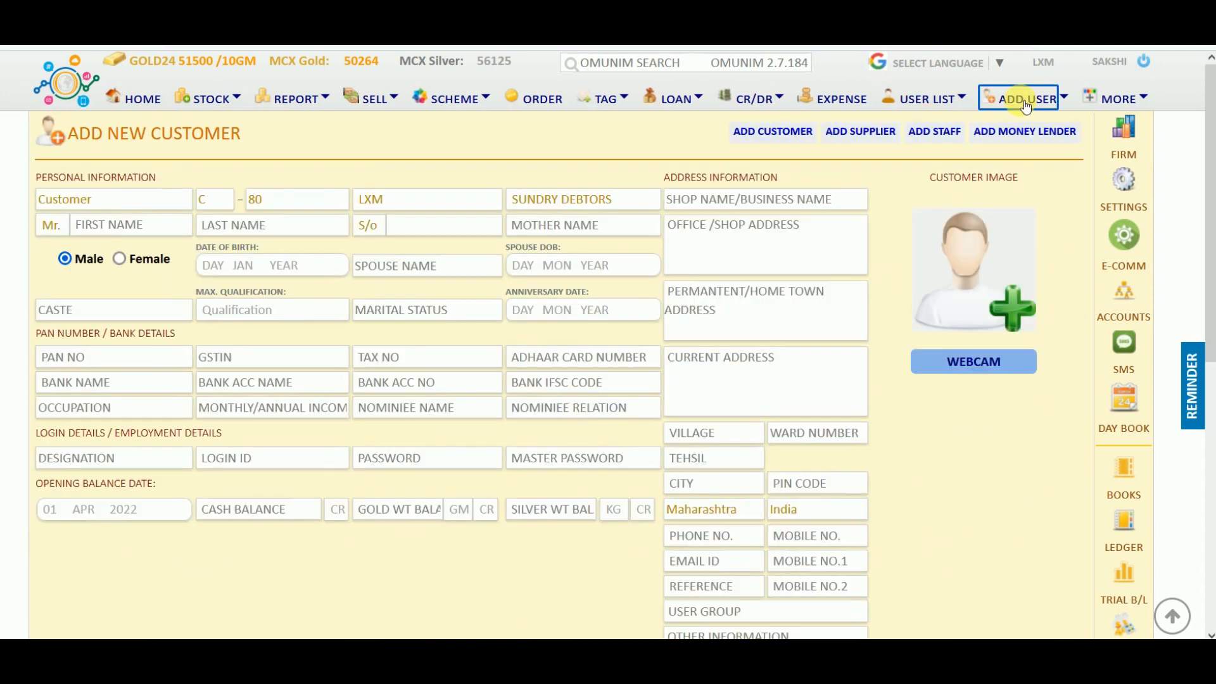
# Return to the home page and type the customer's first name into the search.
pyautogui.click(581, 510)
pyautogui.click(146, 106)
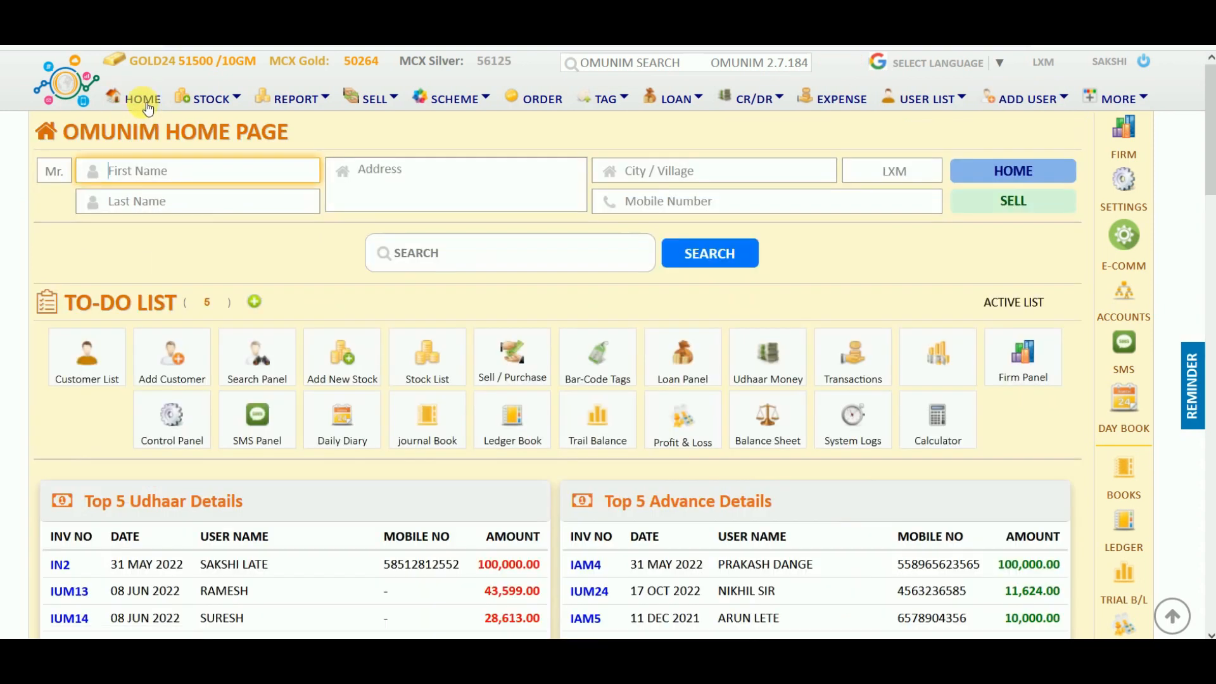
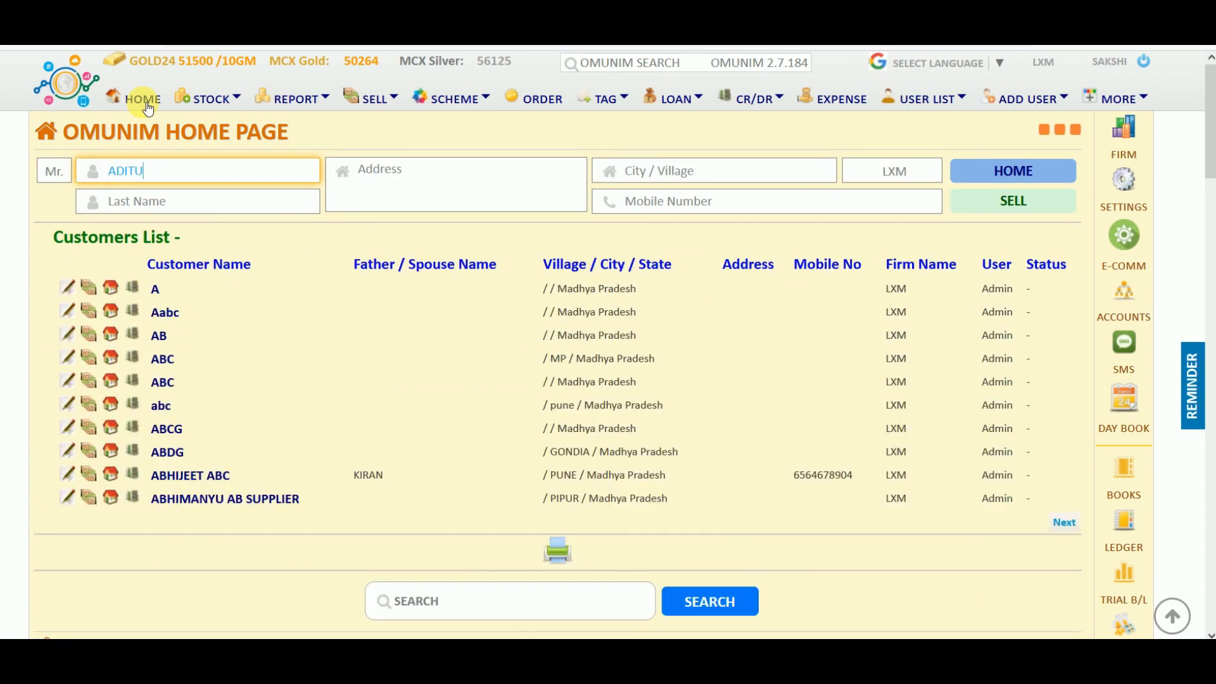
# Fix the first name, add the customer's last name, city PUNE and mobile number, then start a sale.
pyautogui.press('BackSpace')
pyautogui.press('BackSpace')
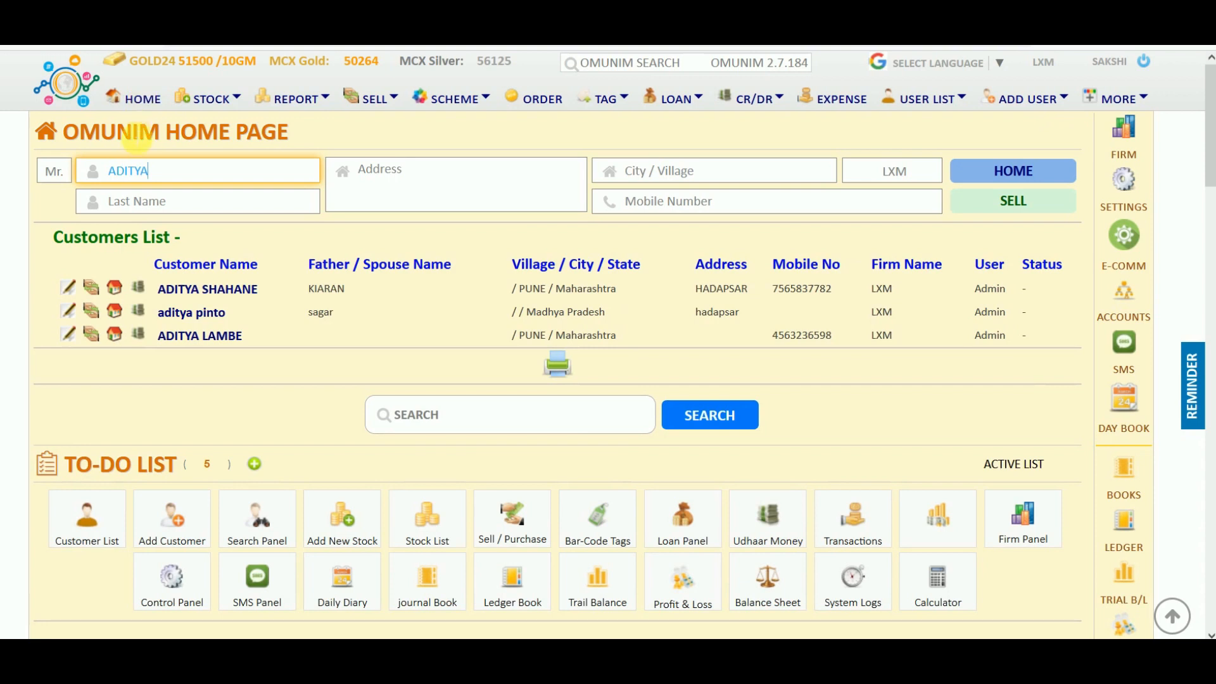
pyautogui.click(138, 204)
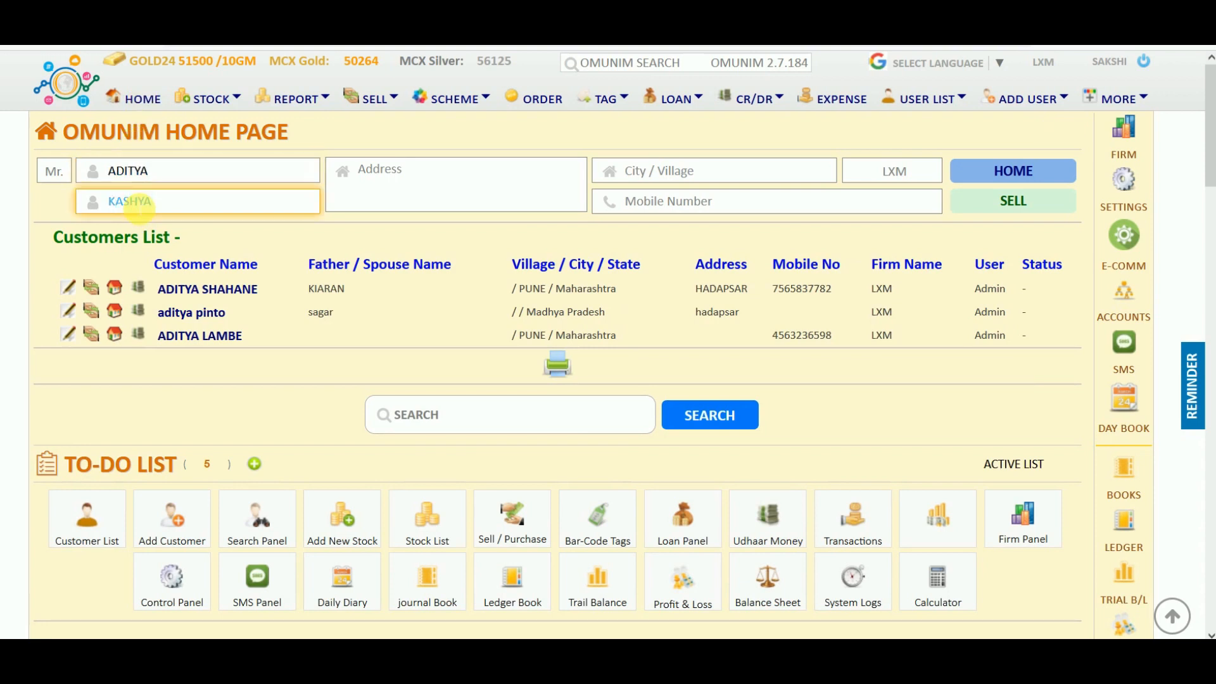
pyautogui.click(628, 170)
pyautogui.write('PUNE')
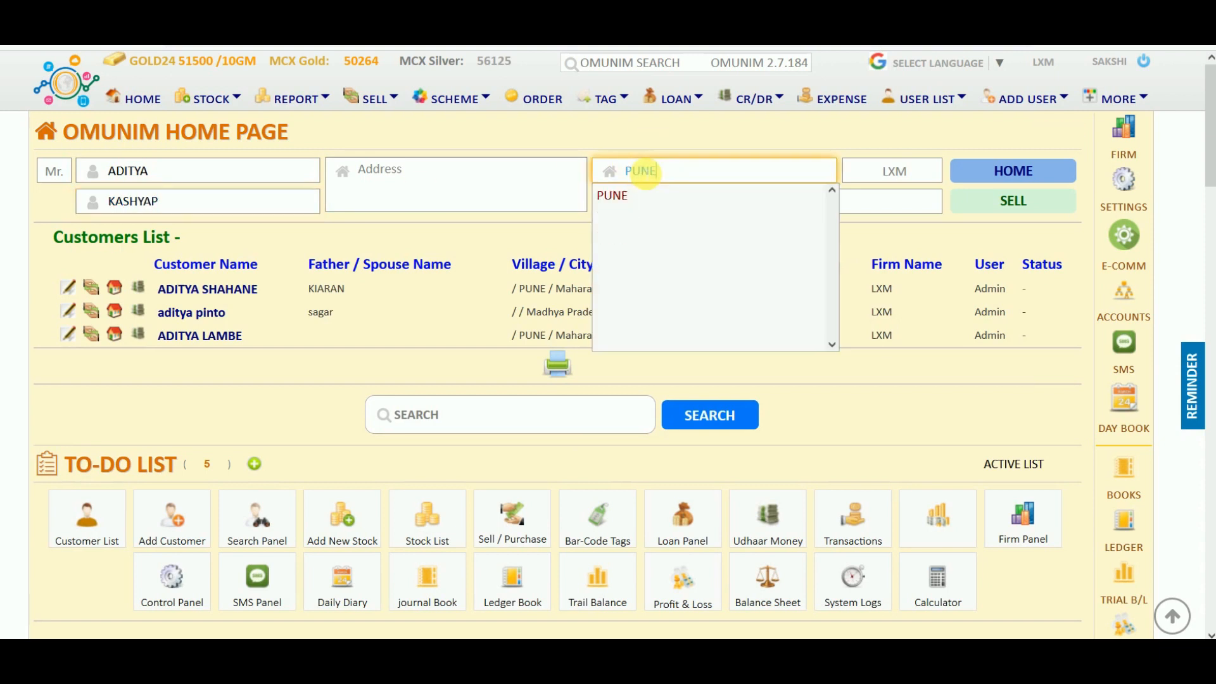
pyautogui.press('Tab')
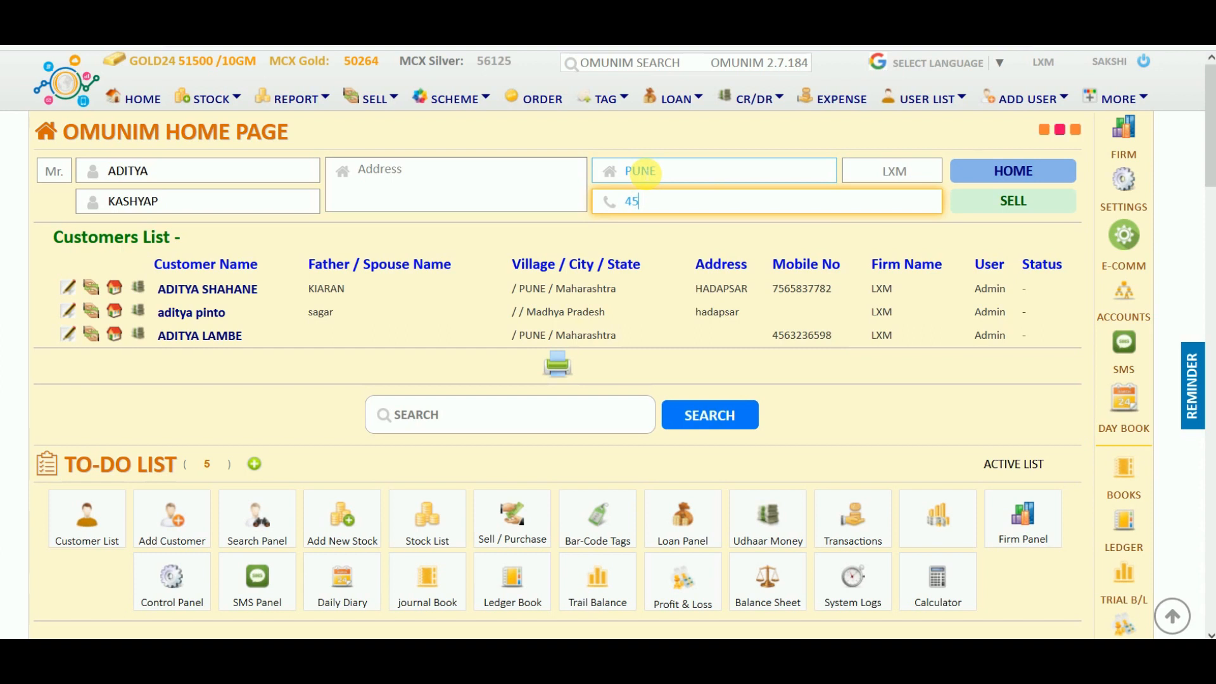
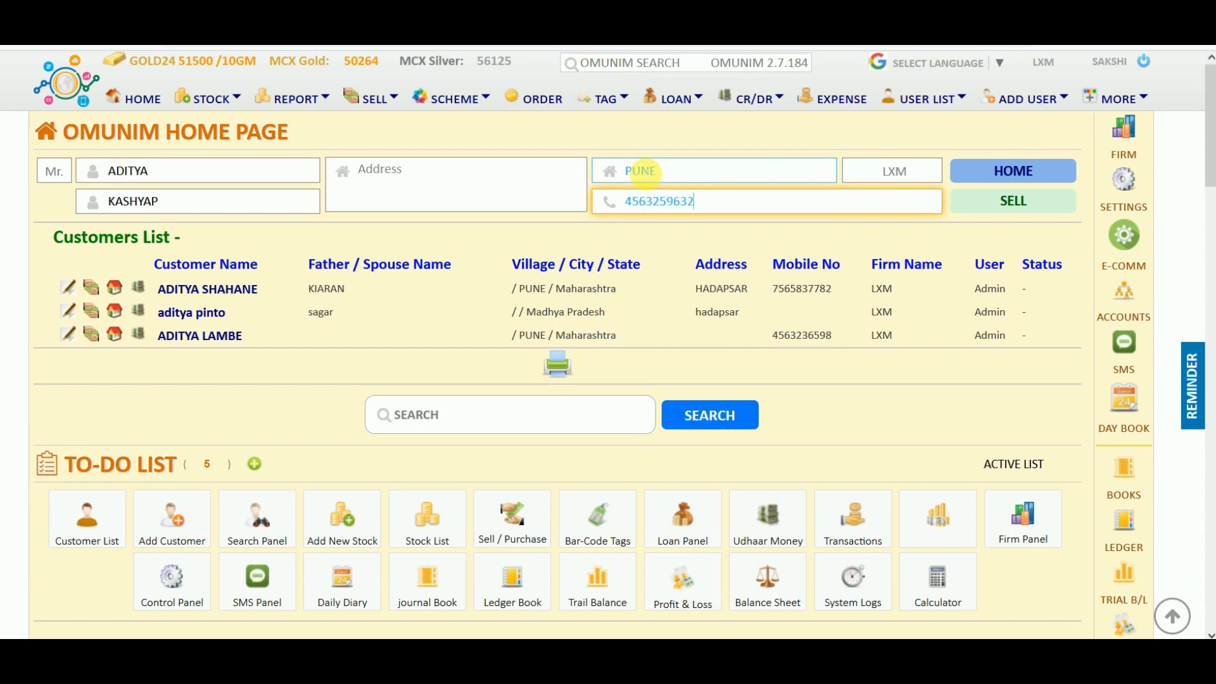
pyautogui.click(1009, 202)
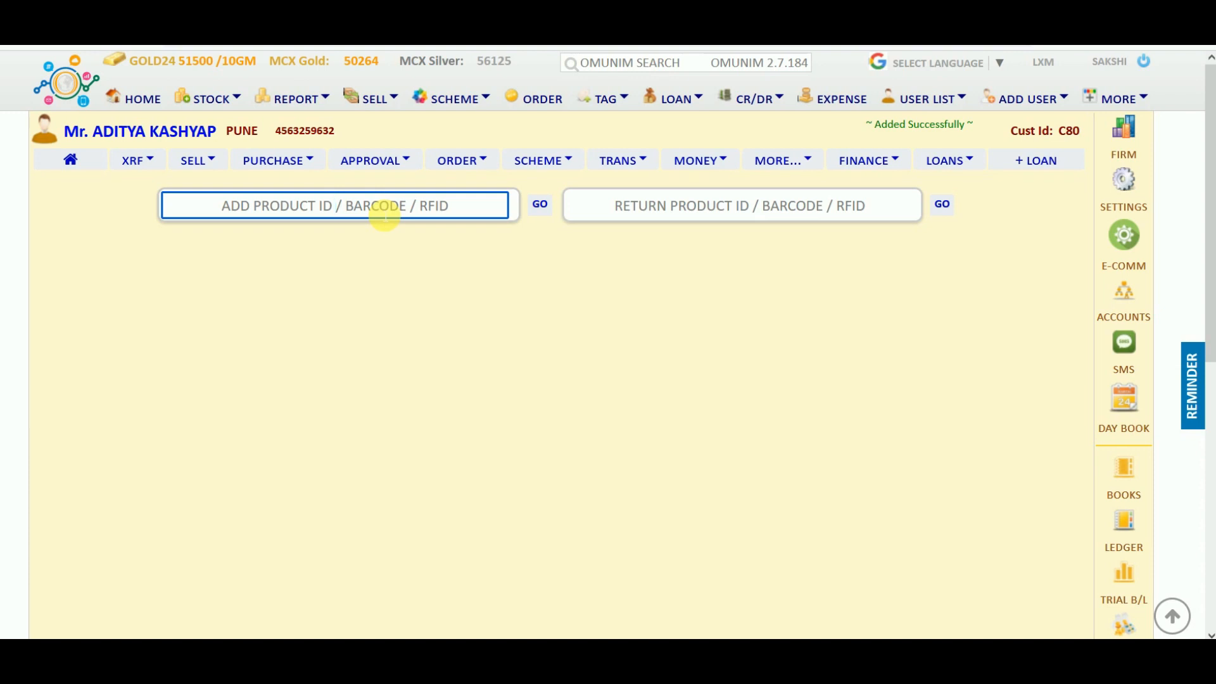
# Add stock item hr8, a HAARAM SET at 8.265 GM, to invoice 29.
pyautogui.write('R')
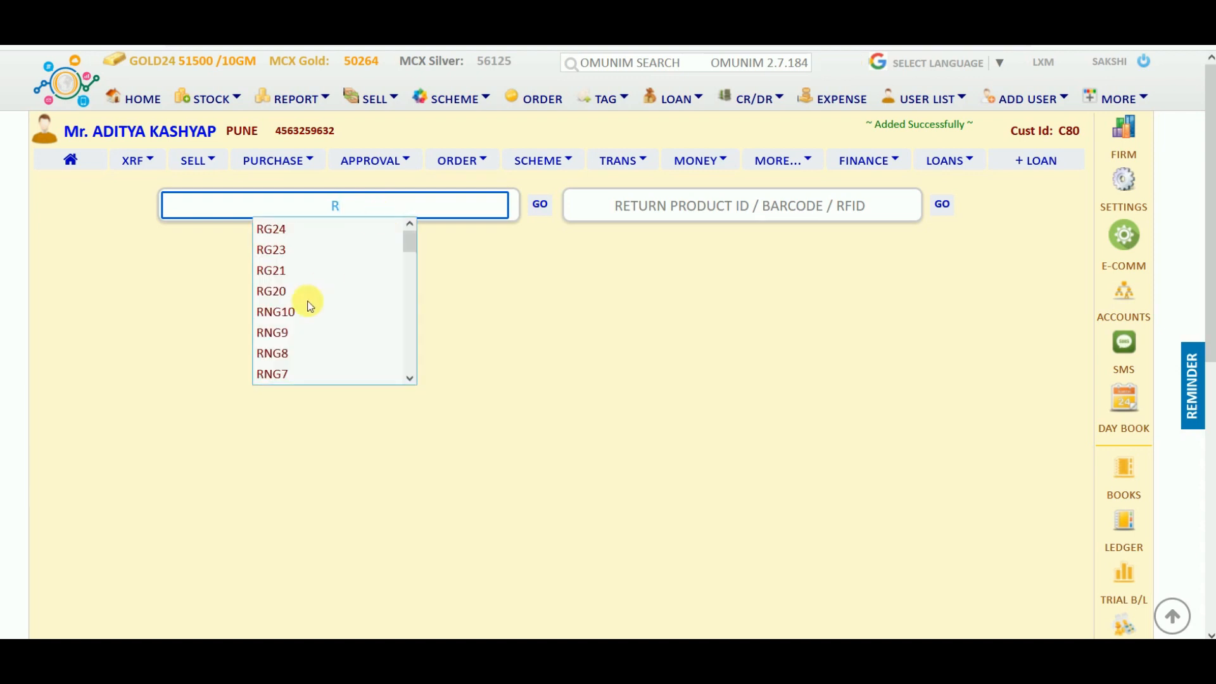
pyautogui.scroll(-5, 296, 333)
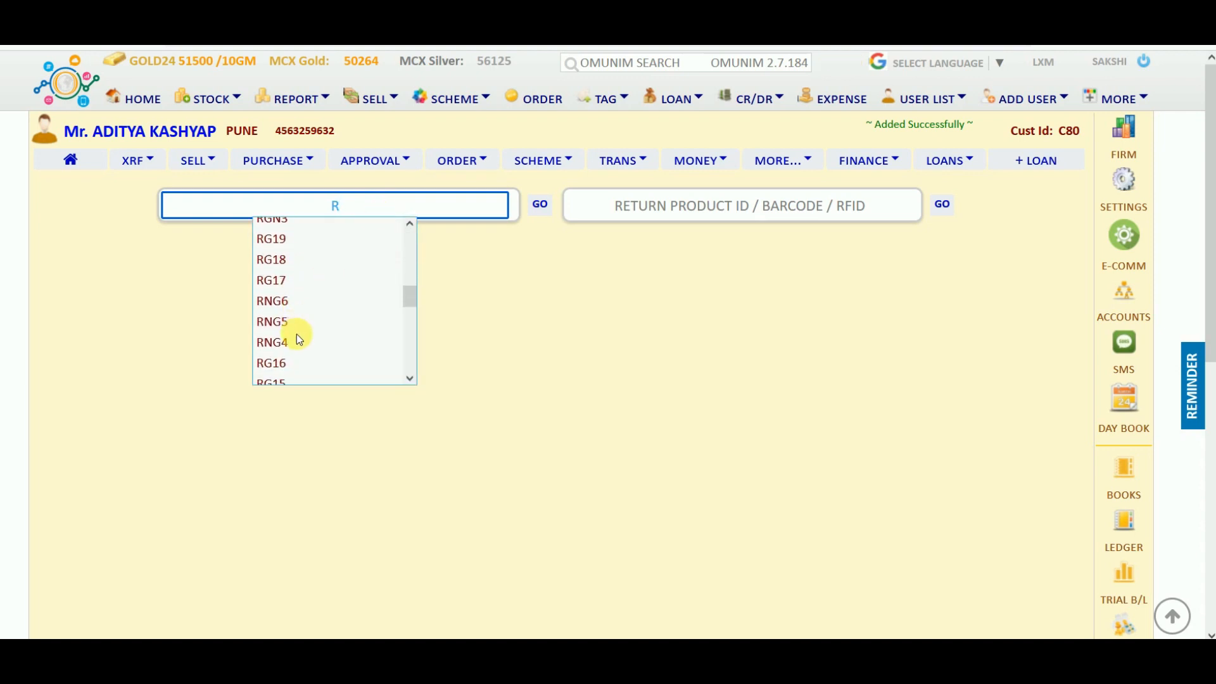
pyautogui.press('BackSpace')
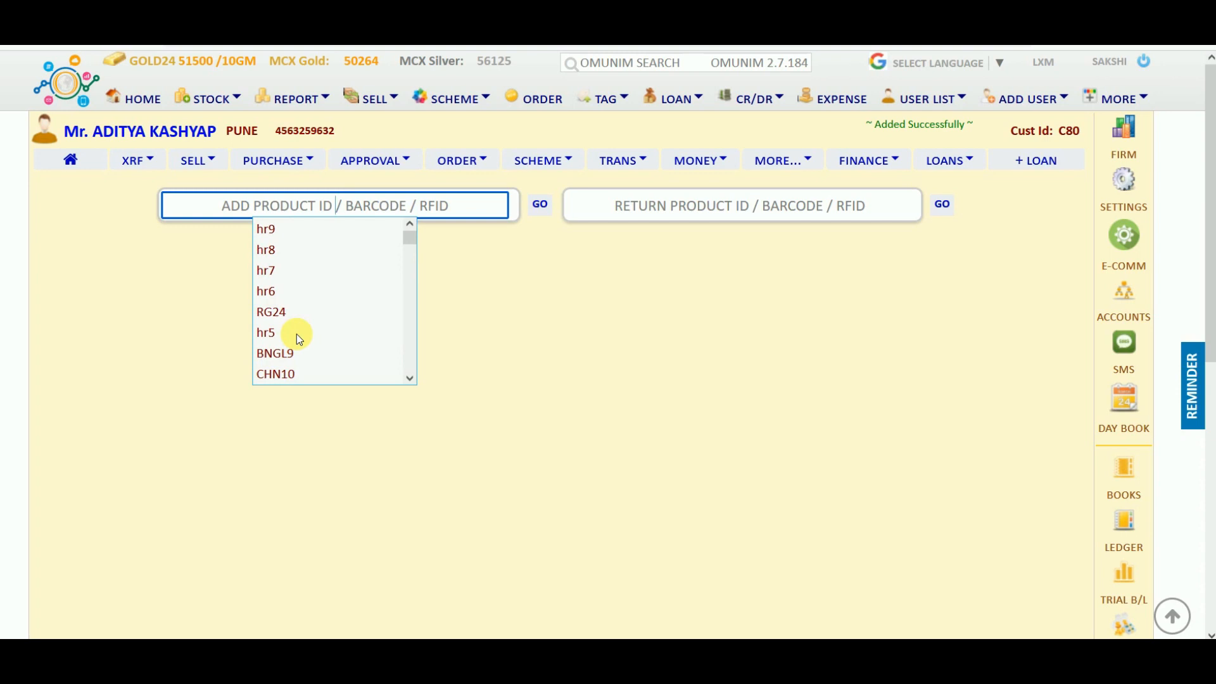
pyautogui.click(274, 250)
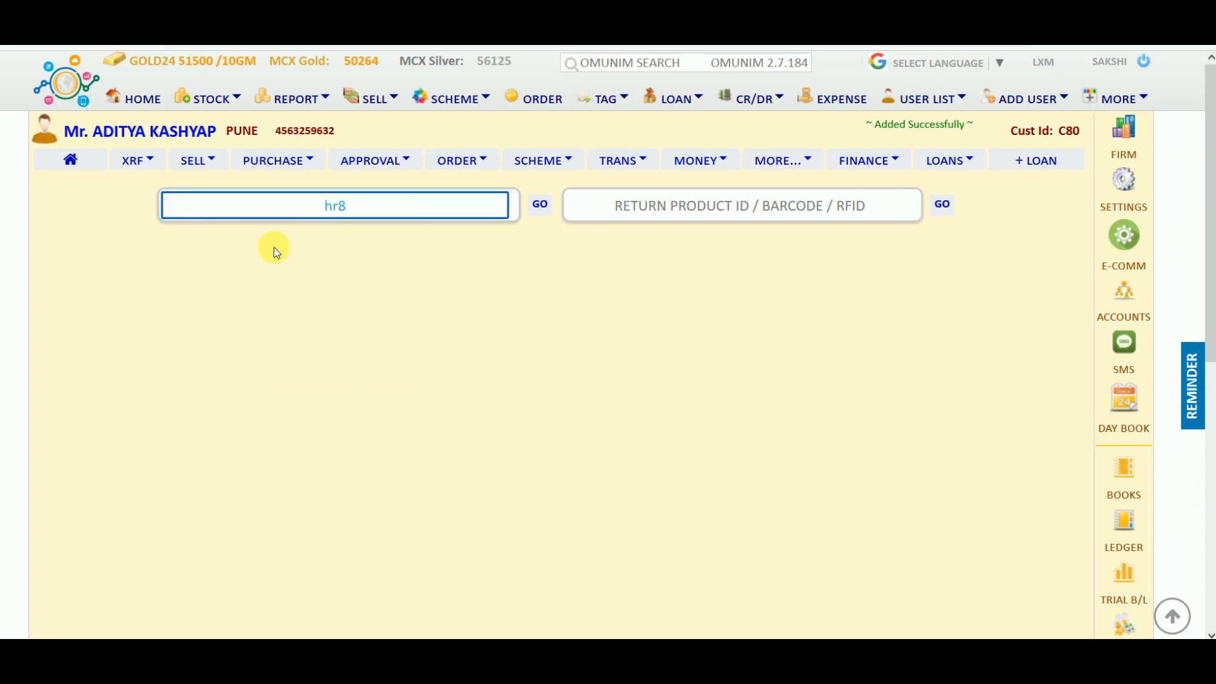
pyautogui.press('Return')
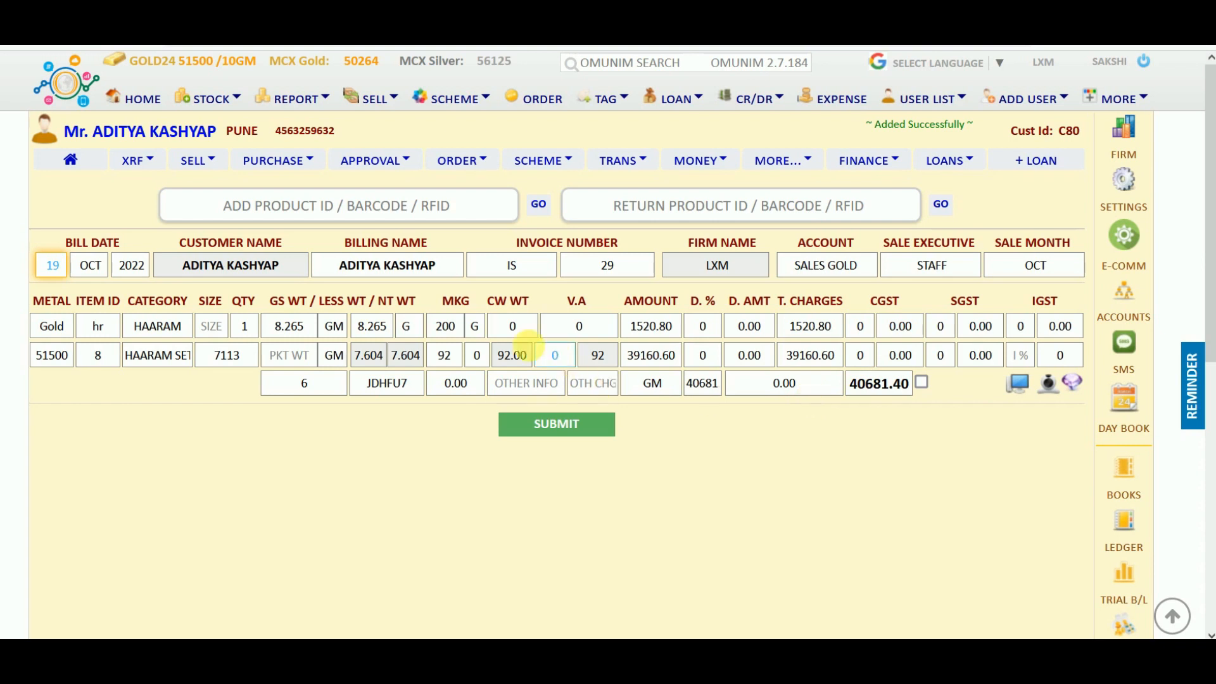
# Change hr8's making charge from 200 to 150 and submit the 40400.35 bill.
pyautogui.click(455, 326)
pyautogui.doubleClick(453, 327)
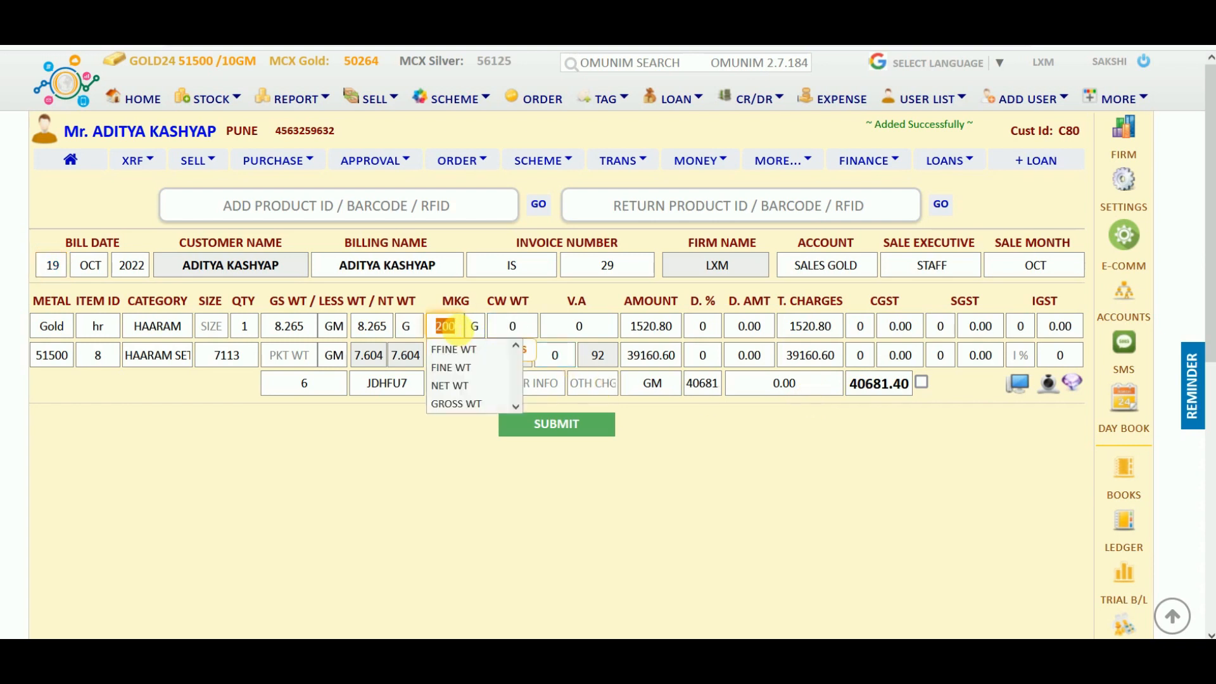
pyautogui.write('150')
pyautogui.press('Tab')
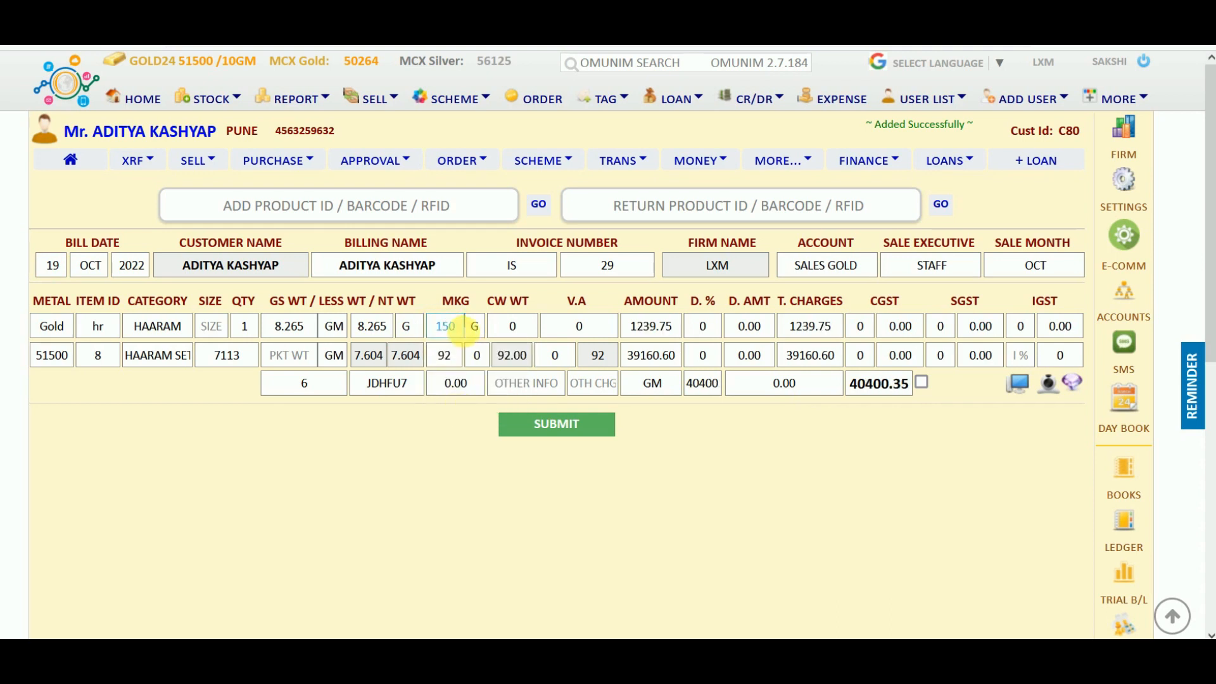
pyautogui.click(54, 355)
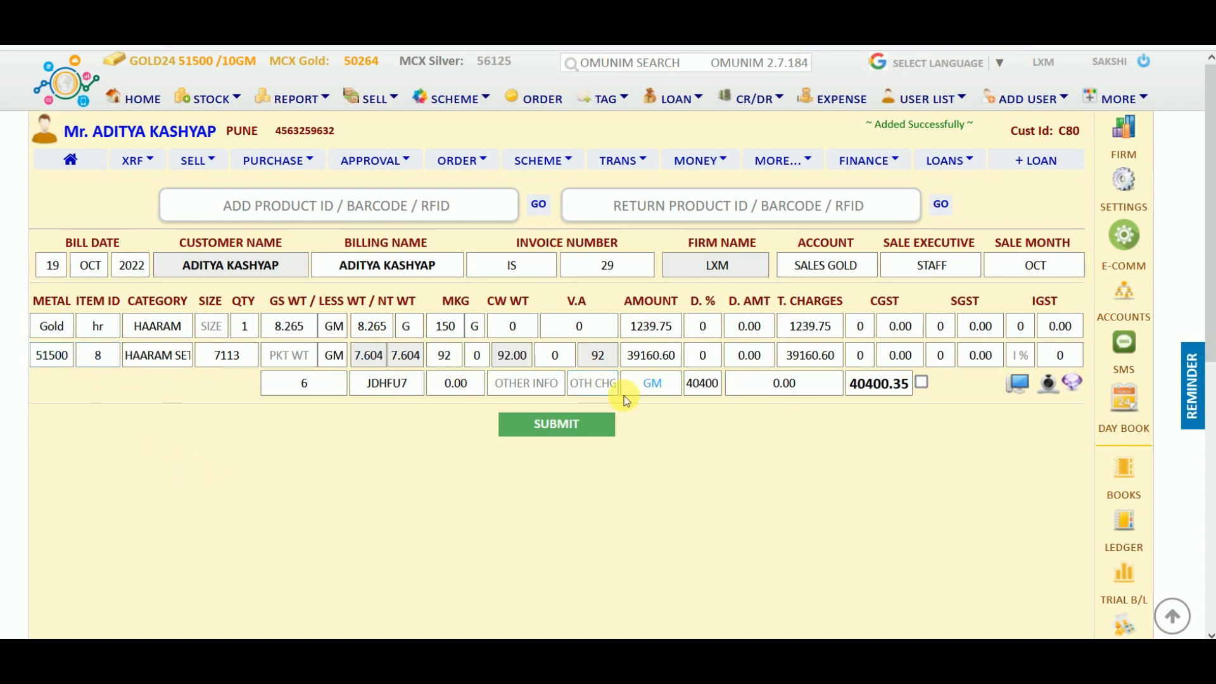
pyautogui.click(581, 425)
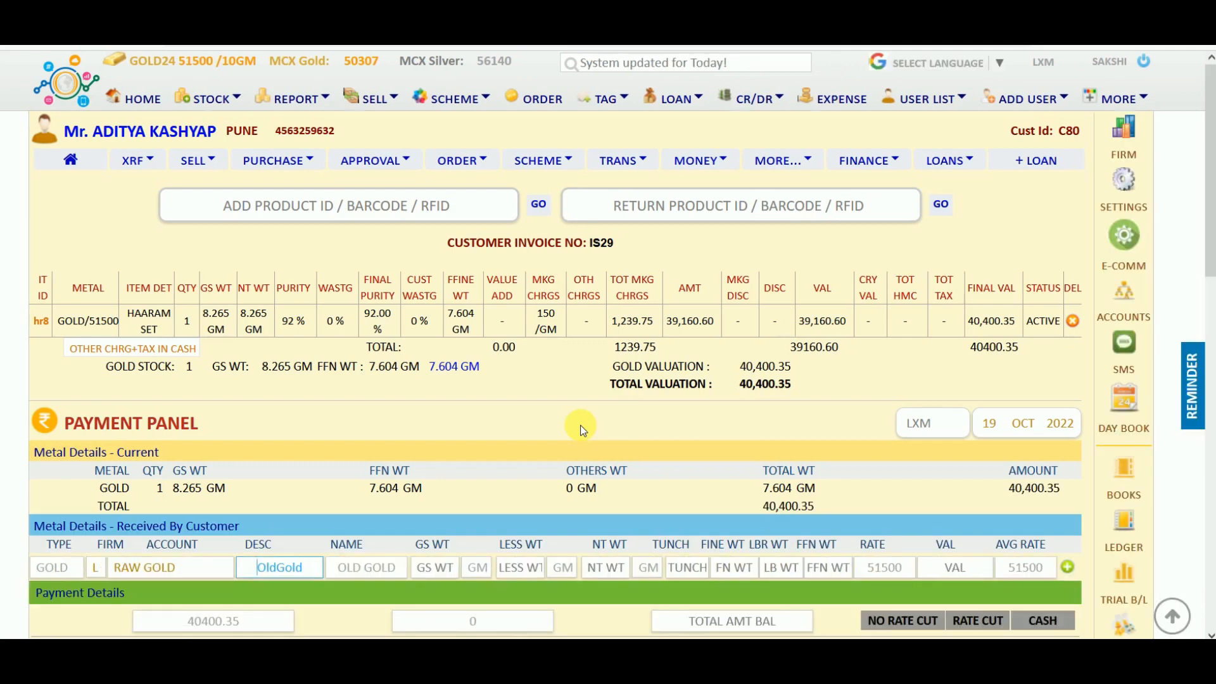
# Check IS29's payment panel: CGST and SGST 606.01 each, total 41612.00.
pyautogui.scroll(-5, 583, 430)
pyautogui.scroll(-5, 583, 431)
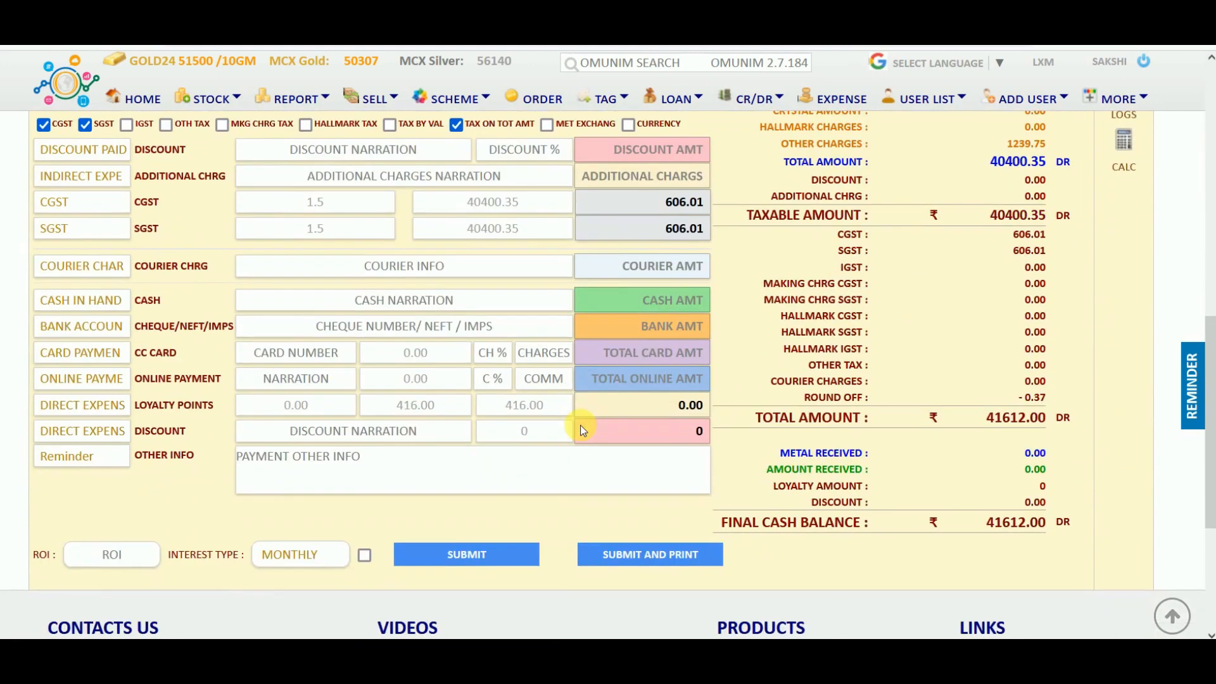
pyautogui.scroll(8, 581, 425)
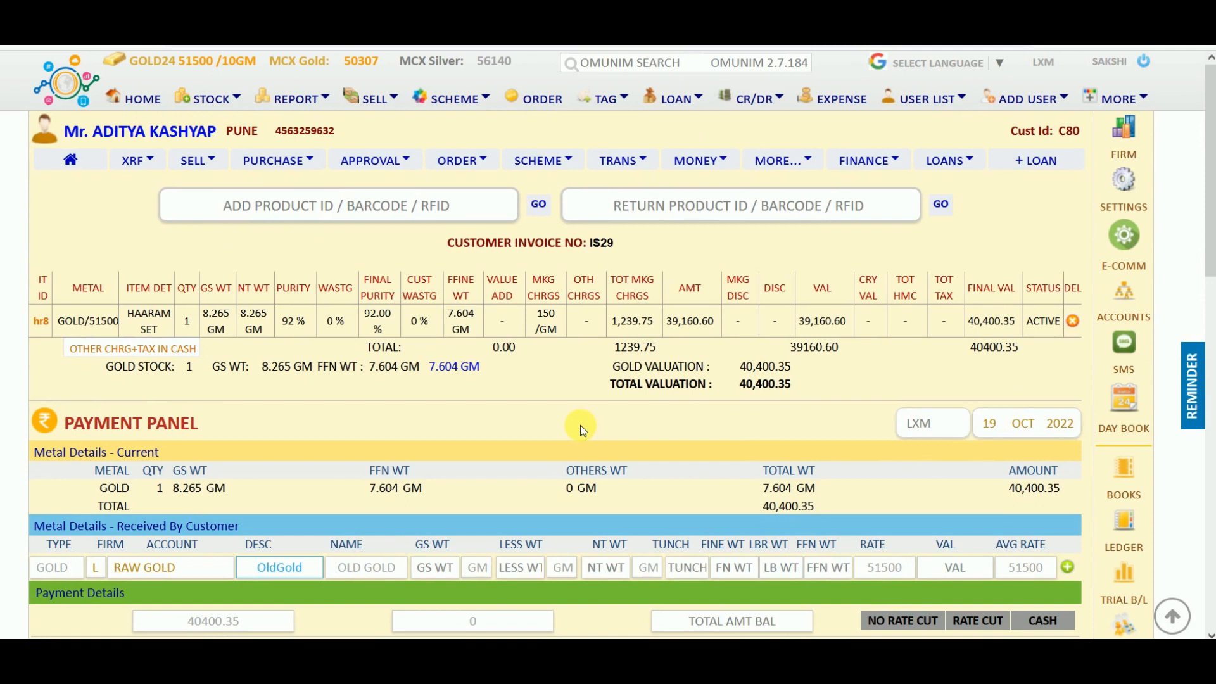
pyautogui.scroll(-1, 581, 427)
pyautogui.scroll(-5, 664, 390)
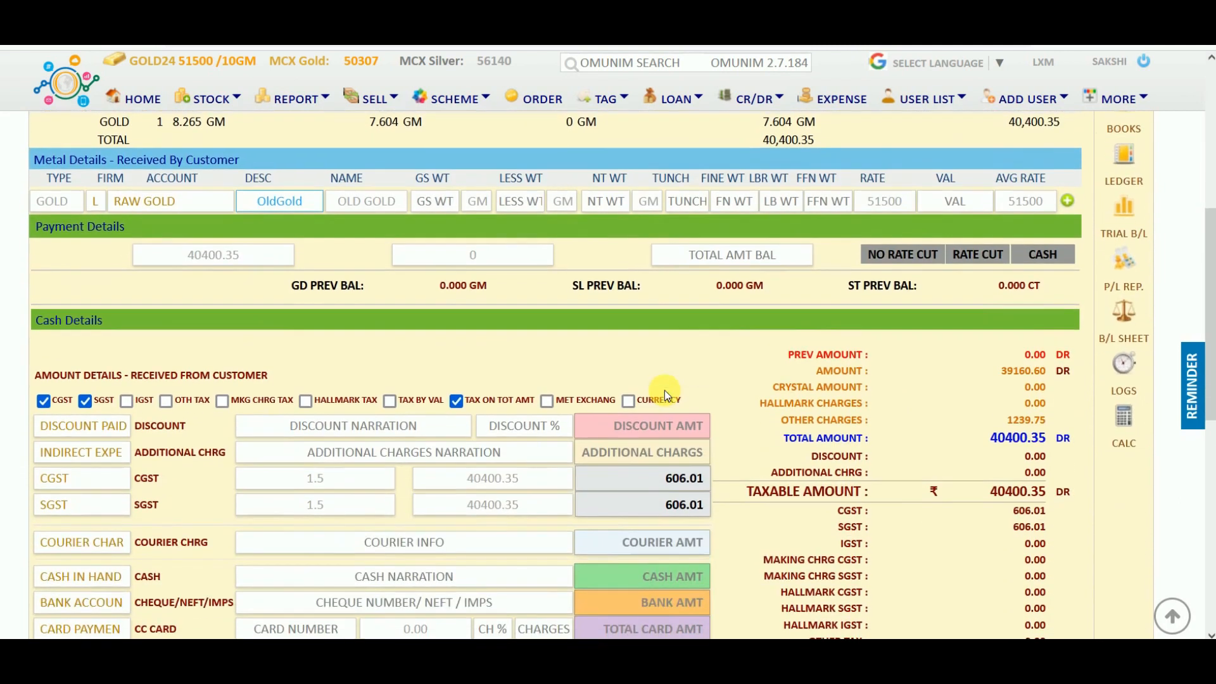
pyautogui.scroll(-2, 663, 390)
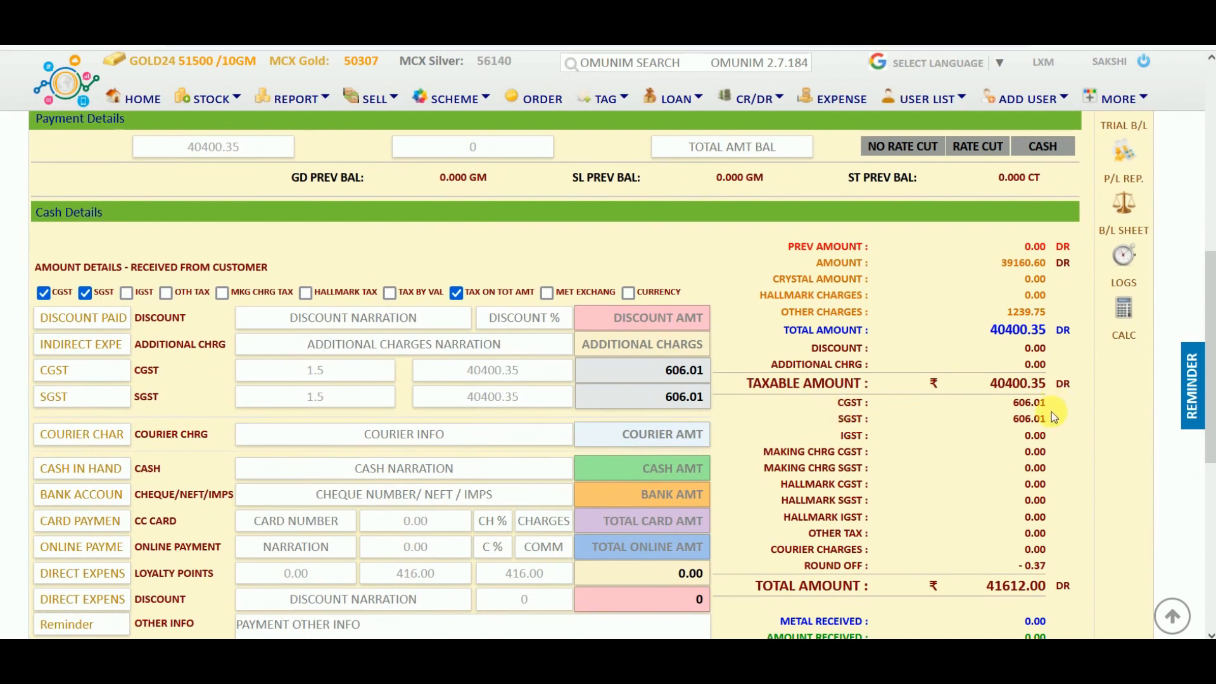
pyautogui.scroll(-2, 927, 525)
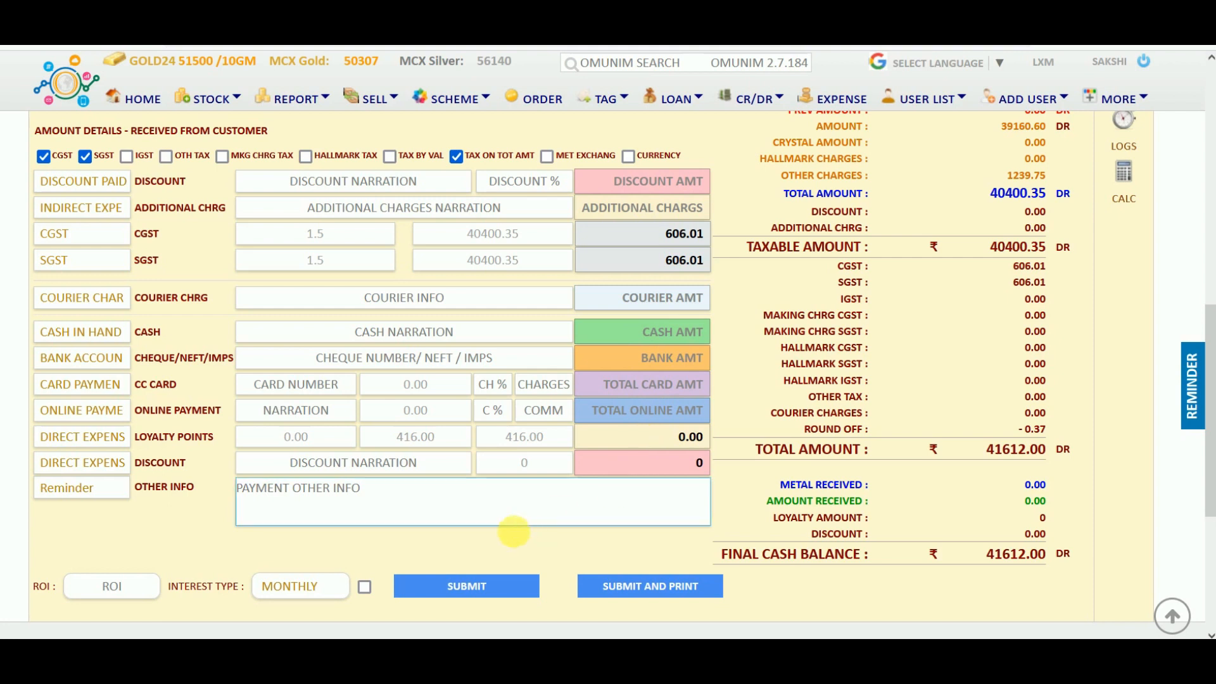
pyautogui.scroll(4, 760, 380)
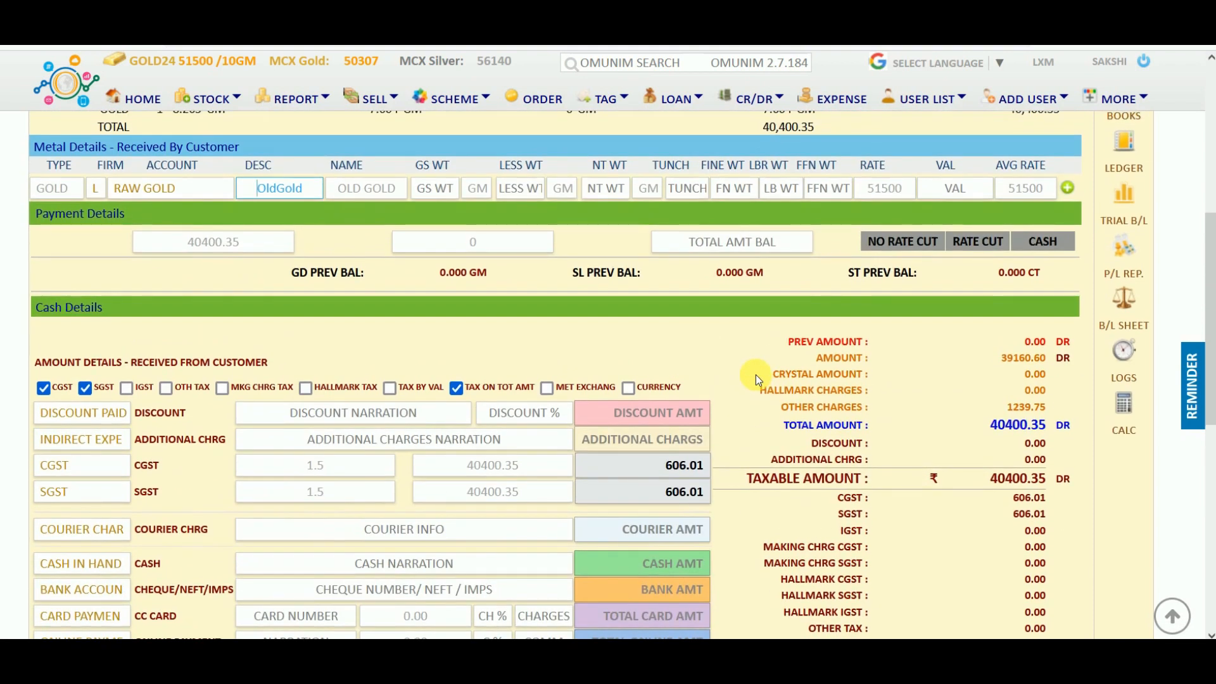
pyautogui.scroll(6, 755, 374)
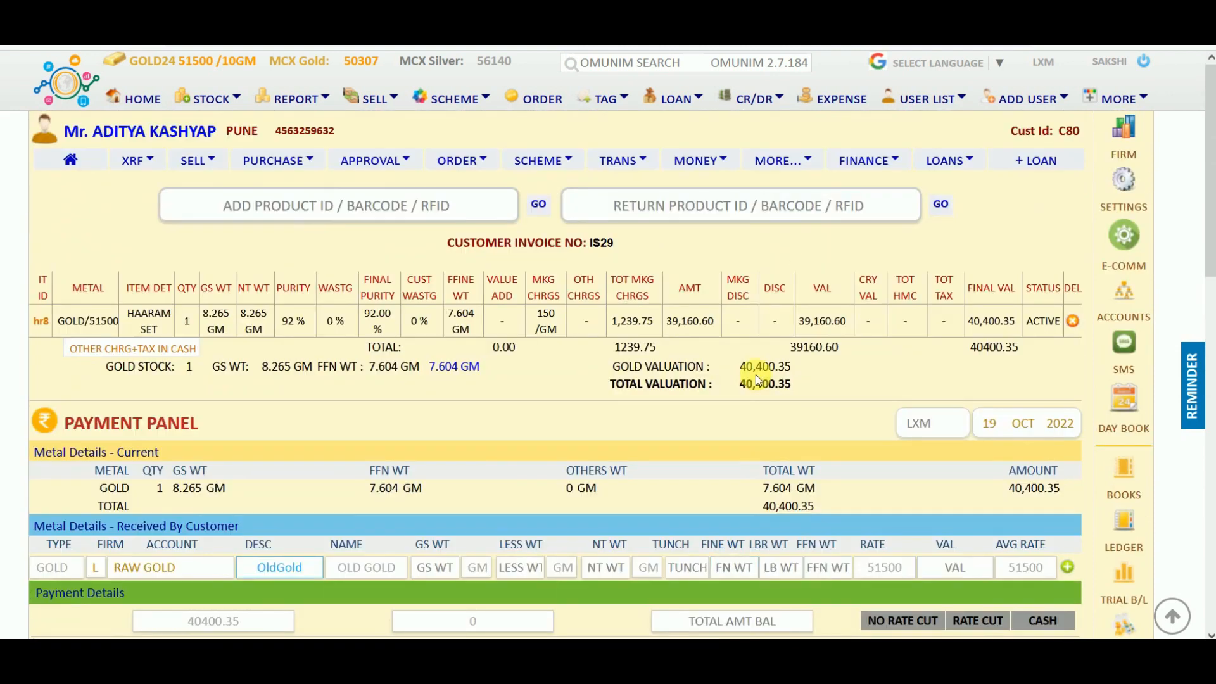
pyautogui.click(331, 206)
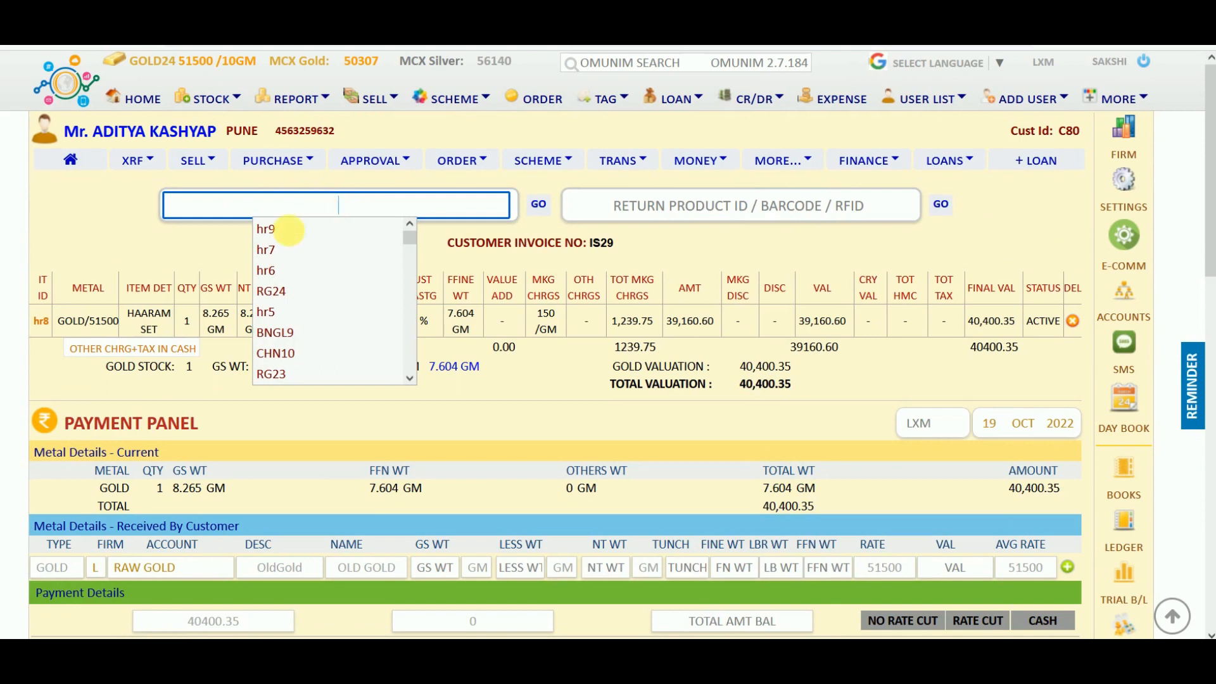
# Swap the hr6 pick for hr7 and add it to IS29, raising valuation to 76,116.95.
pyautogui.click(261, 270)
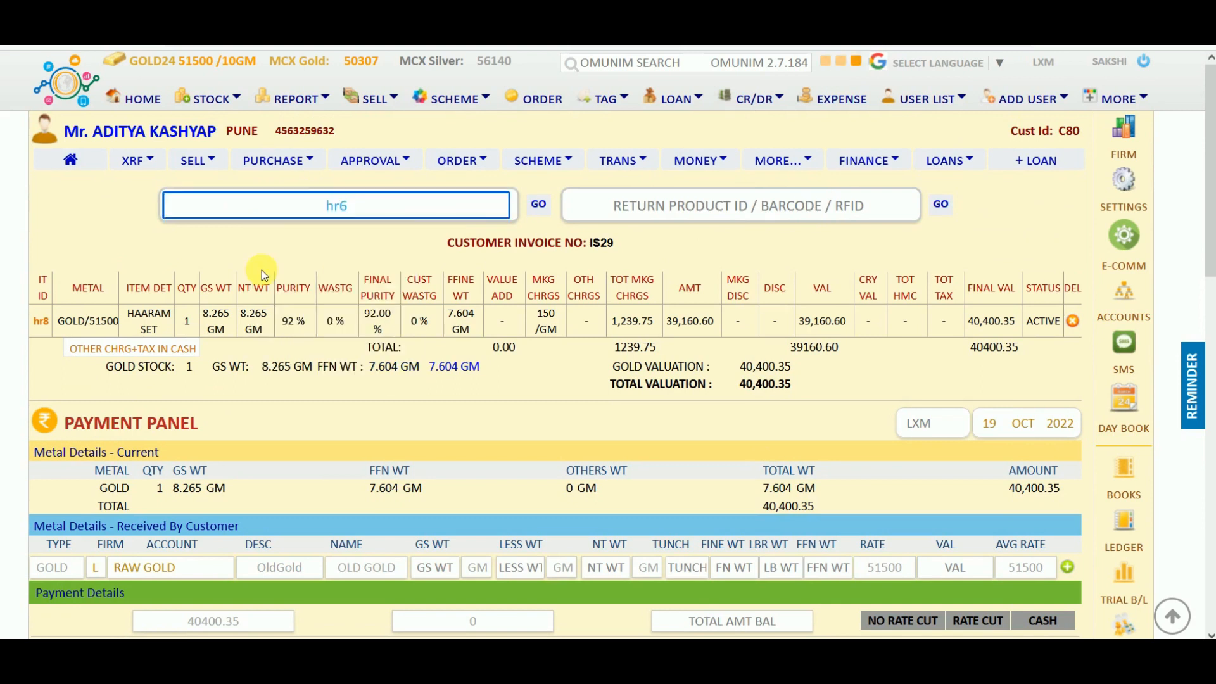
pyautogui.press('Return')
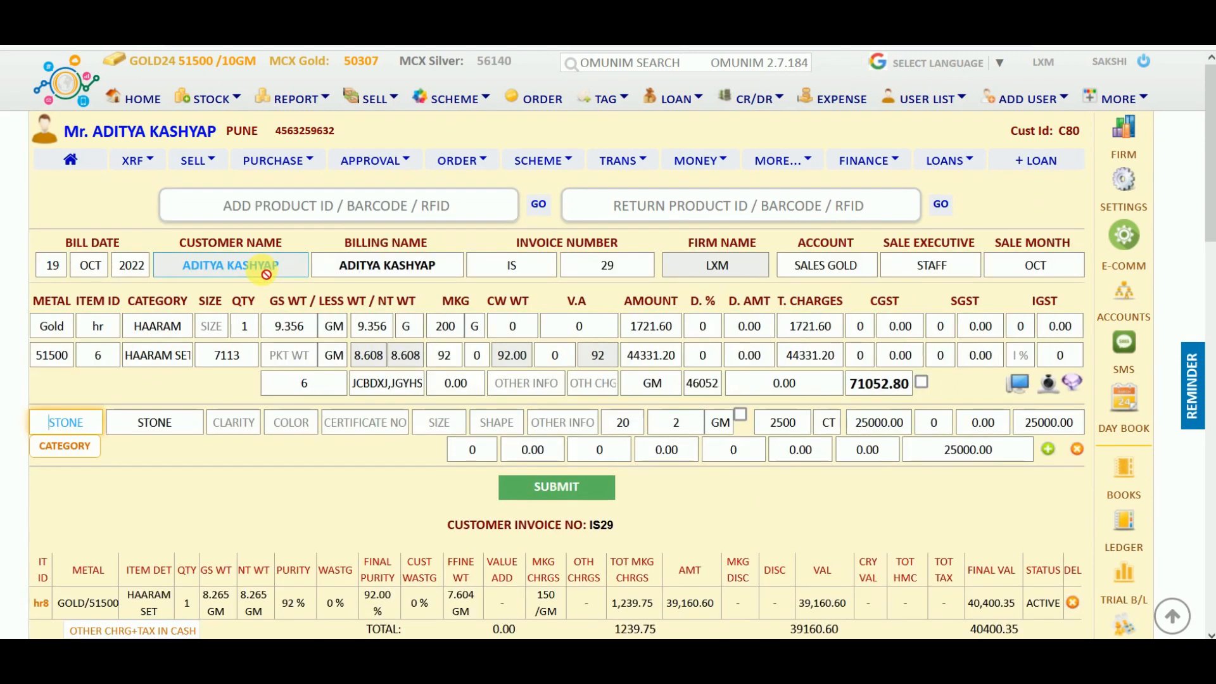
pyautogui.click(352, 211)
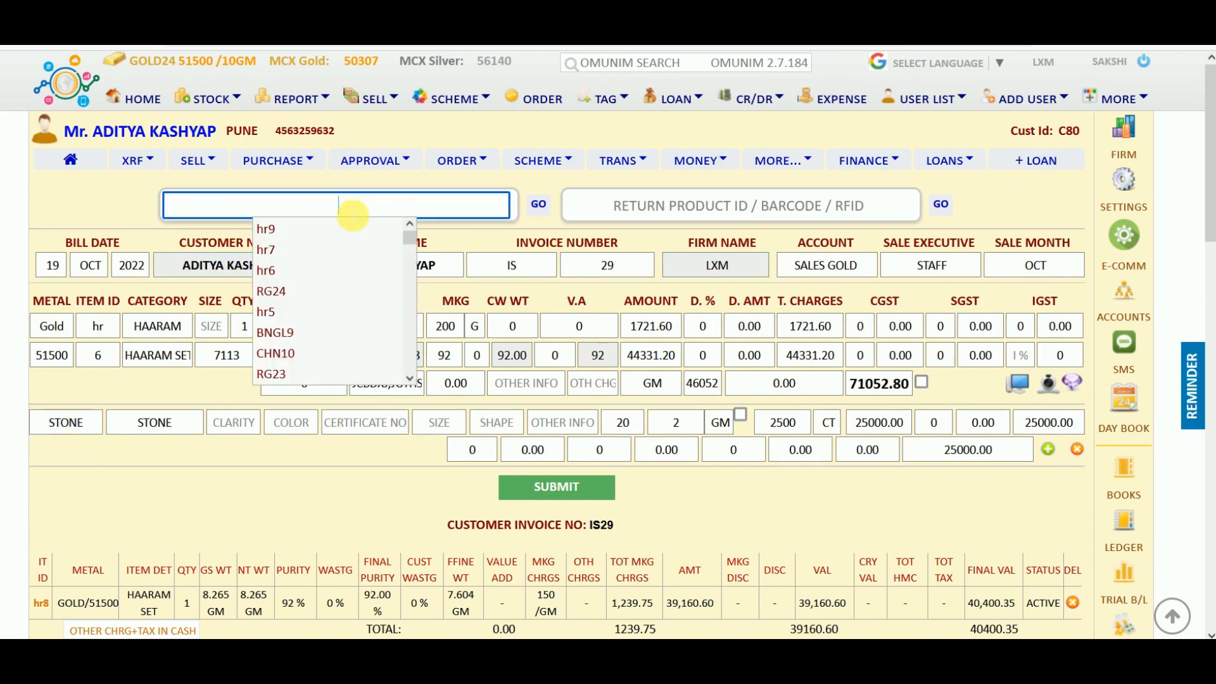
pyautogui.click(266, 251)
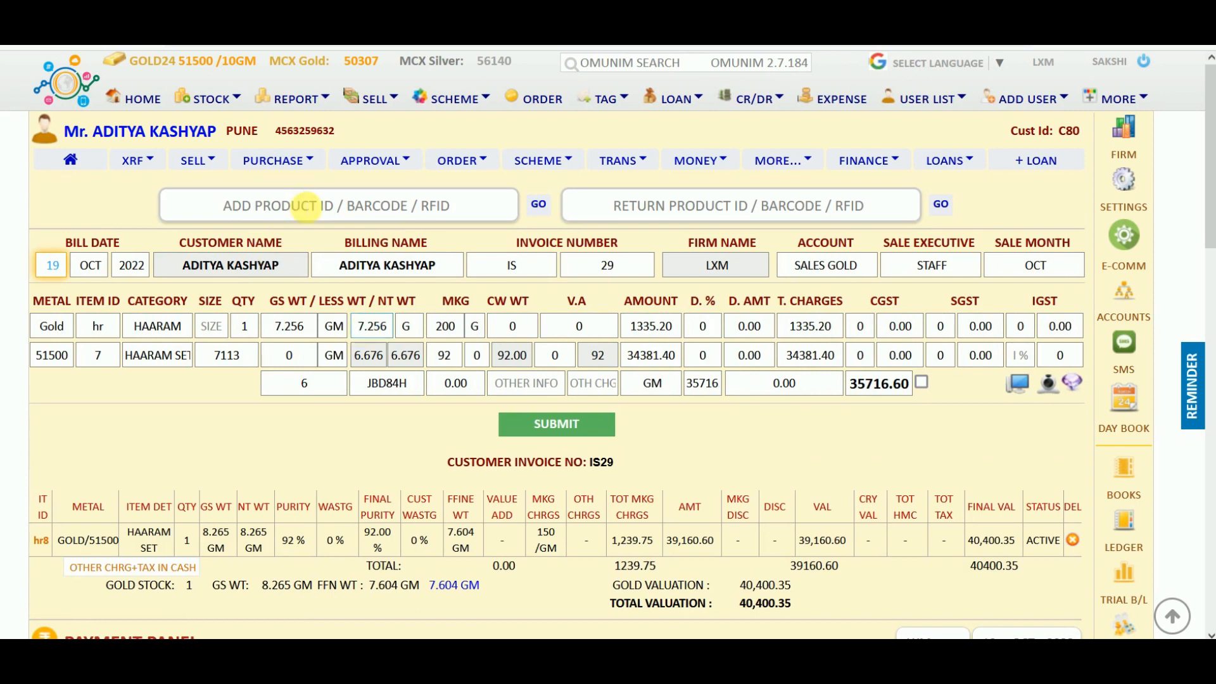
pyautogui.click(552, 424)
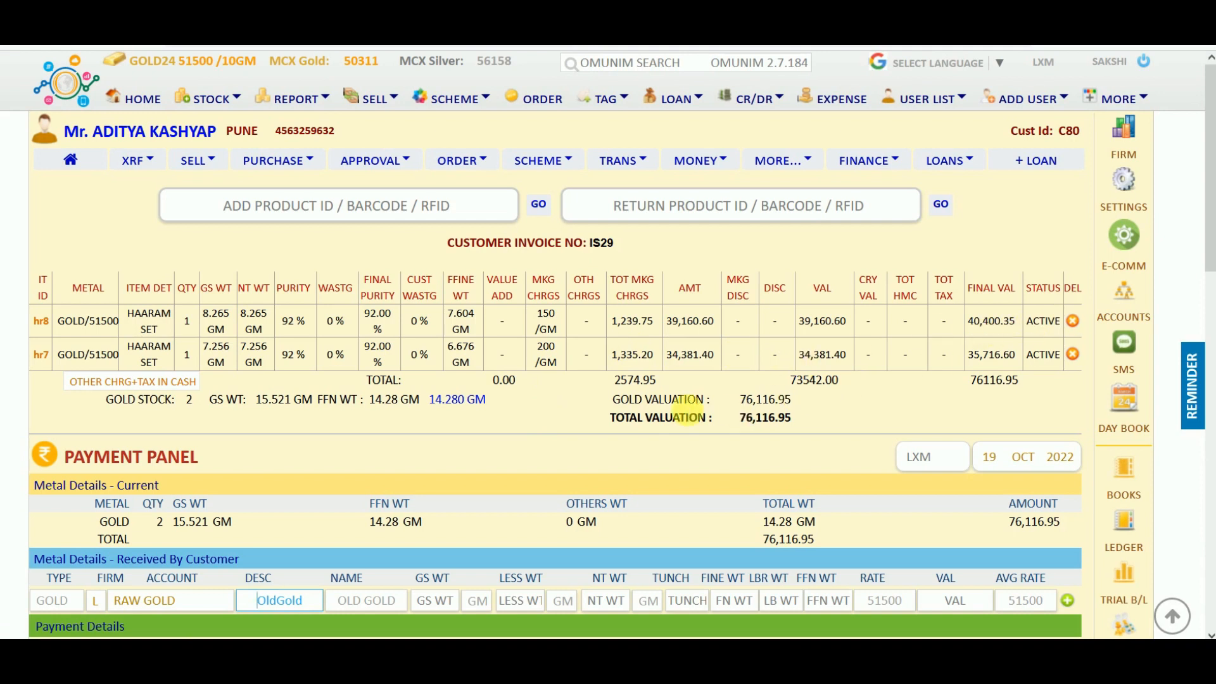
# Rename the received metal to OLDRING with 2.3 g gross weight and tunch 75.
pyautogui.scroll(-2, 687, 413)
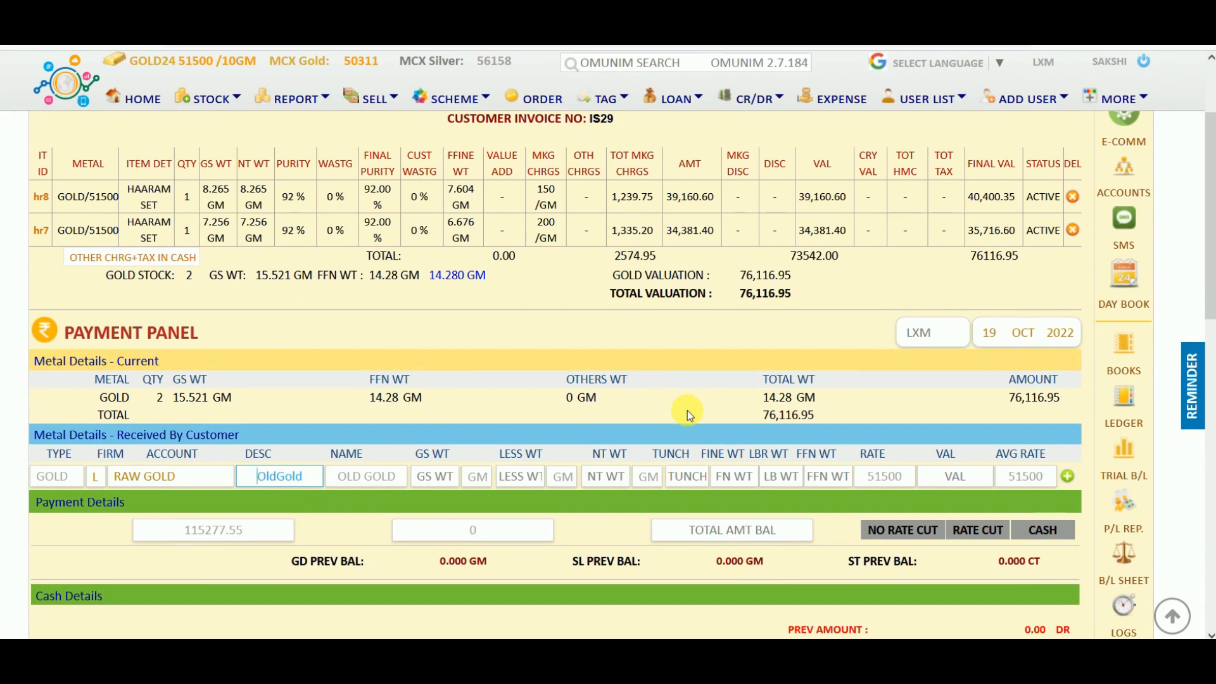
pyautogui.click(366, 476)
pyautogui.moveTo(366, 476); pyautogui.dragTo(405, 489)
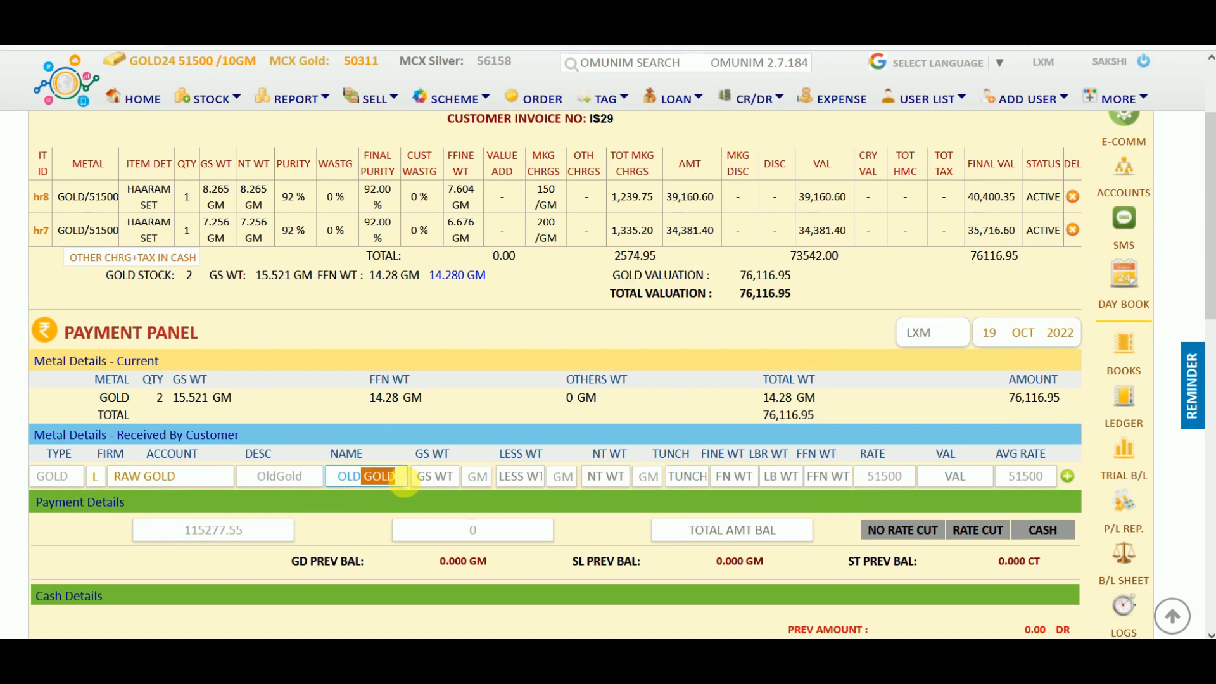
pyautogui.write('RING')
pyautogui.press('Tab')
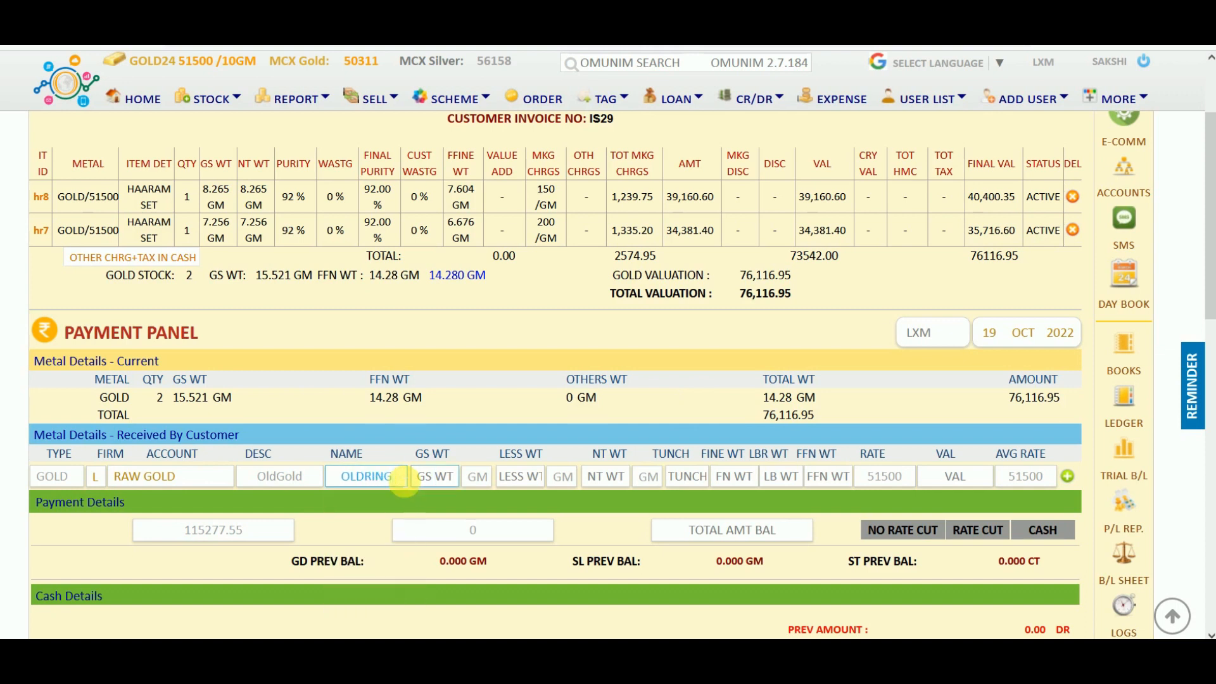
pyautogui.write('2.3')
pyautogui.press('Tab')
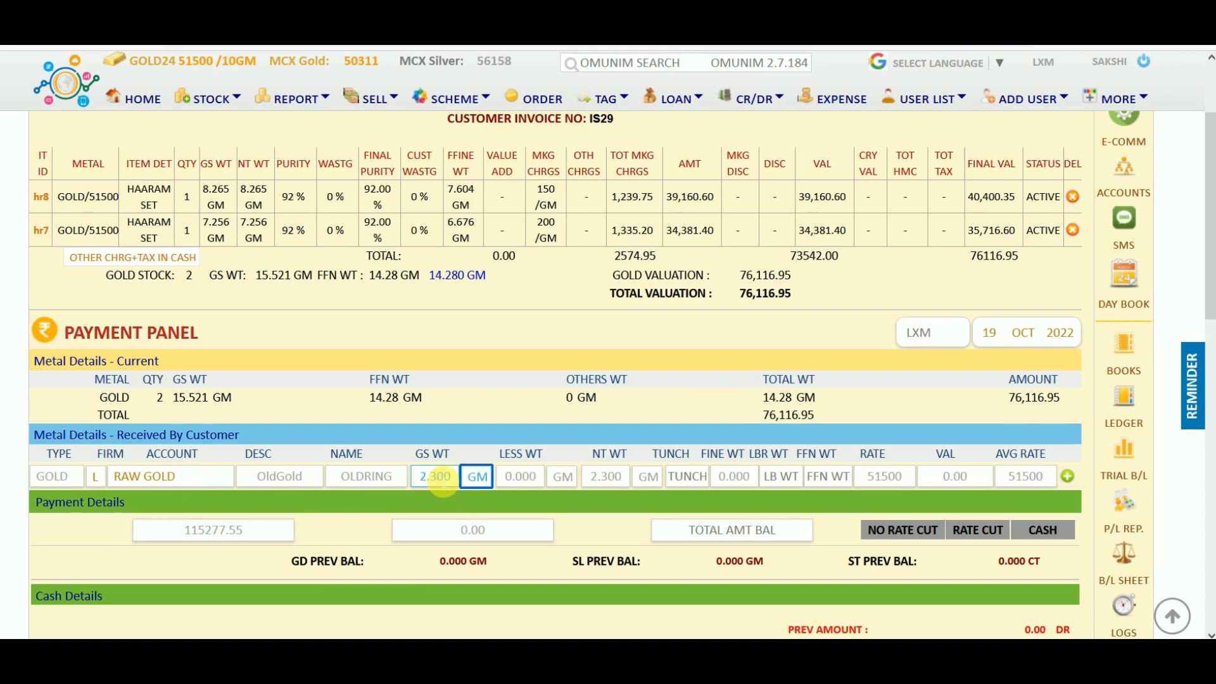
pyautogui.press('Tab')
pyautogui.press('Tab')
pyautogui.press('Tab')
pyautogui.press('Tab')
pyautogui.press('Tab')
pyautogui.write('75')
pyautogui.press('Tab')
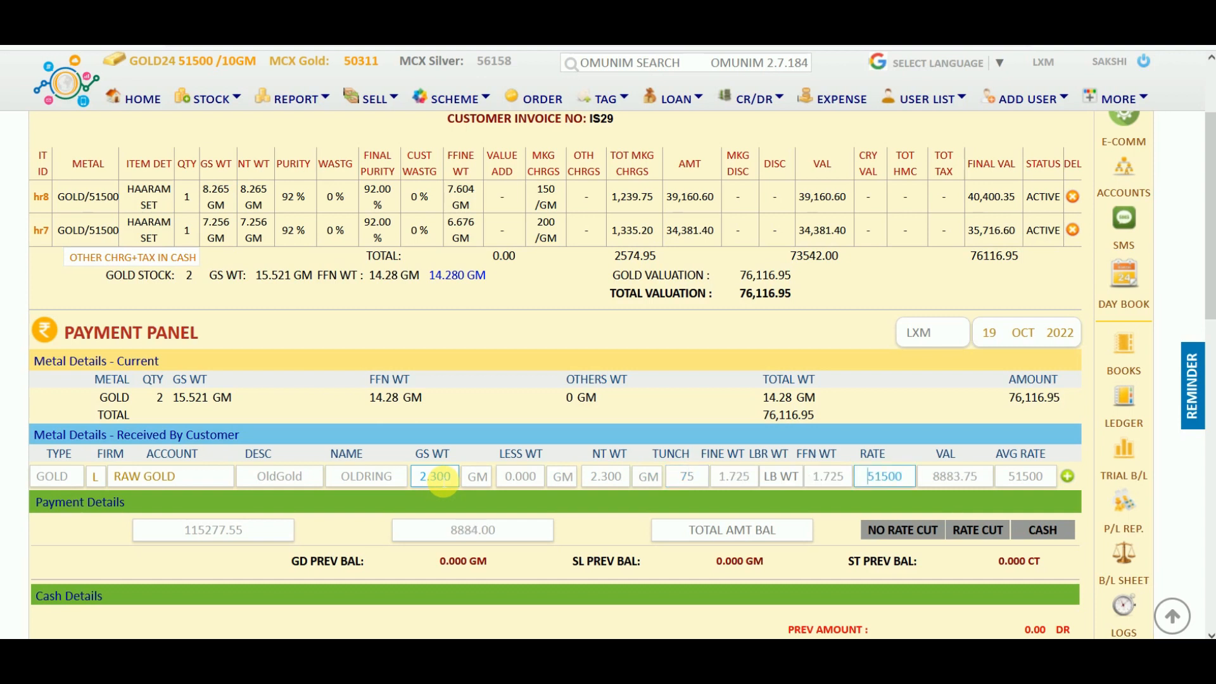
# Set the old ring's rate to 50000 and its value to 8600.
pyautogui.doubleClick(893, 478)
pyautogui.write('50000')
pyautogui.press('Tab')
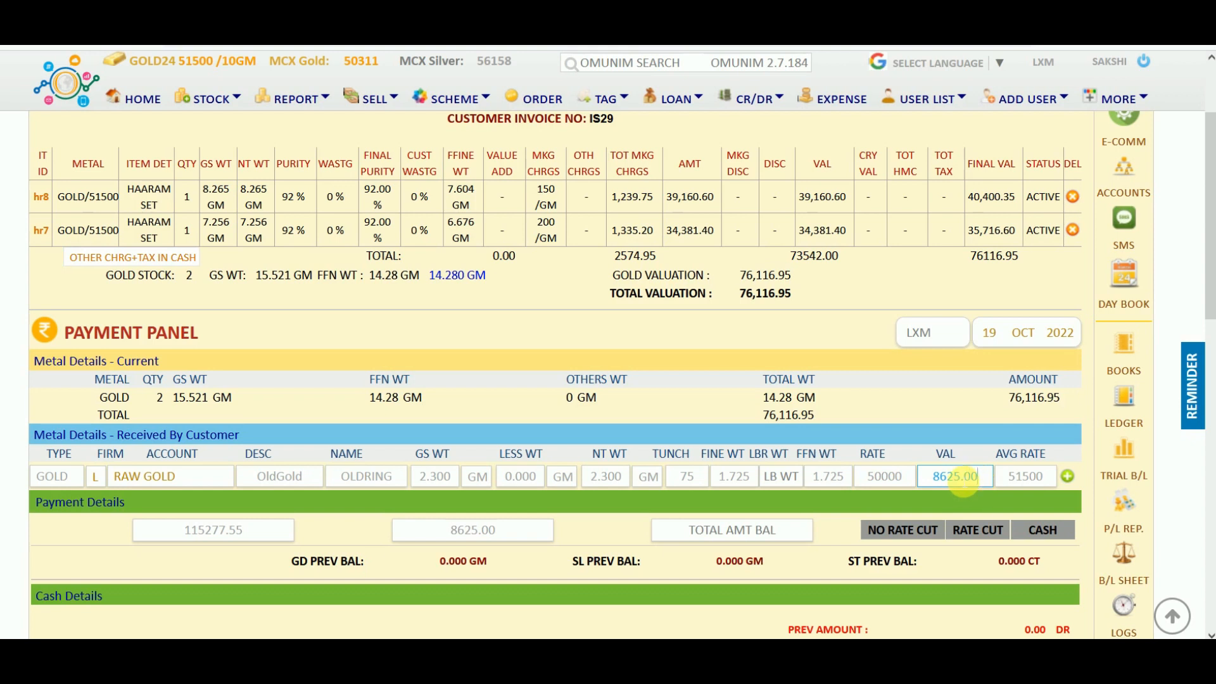
pyautogui.click(962, 476)
pyautogui.press('BackSpace')
pyautogui.press('BackSpace')
pyautogui.press('BackSpace')
pyautogui.press('BackSpace')
pyautogui.write('600')
pyautogui.press('BackSpace')
pyautogui.press('BackSpace')
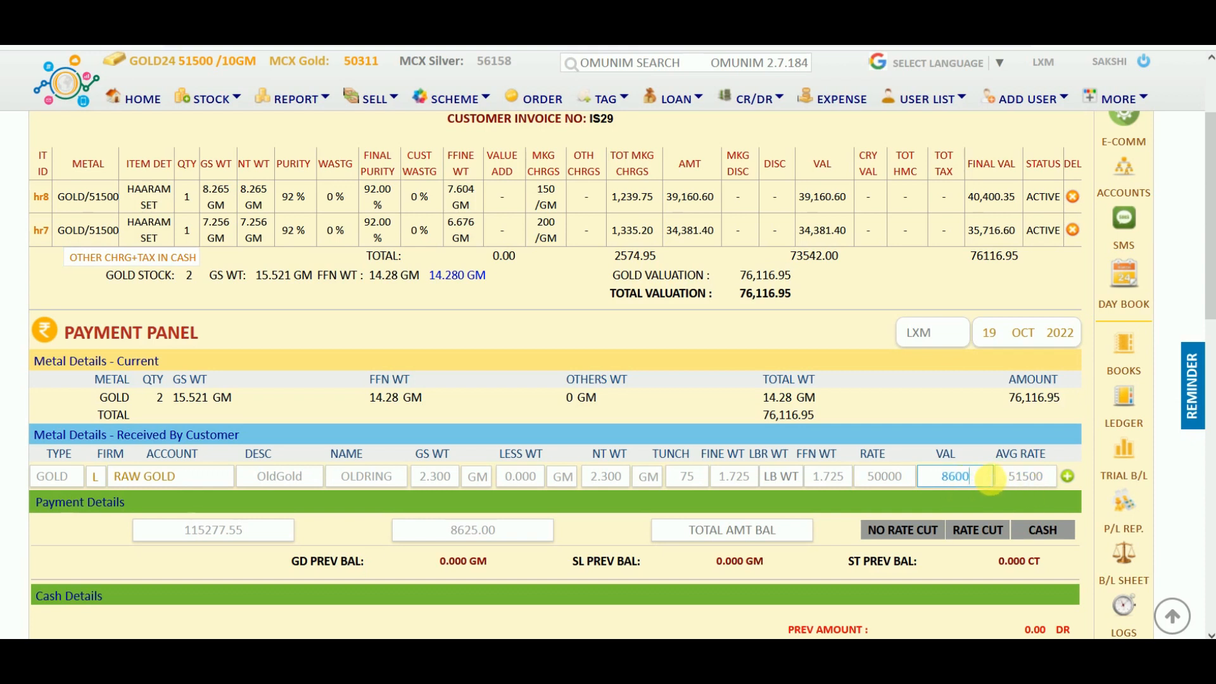
pyautogui.click(822, 560)
# Round the invoice total to 77000, leaving a 68400.00 final cash balance.
pyautogui.scroll(-5, 822, 560)
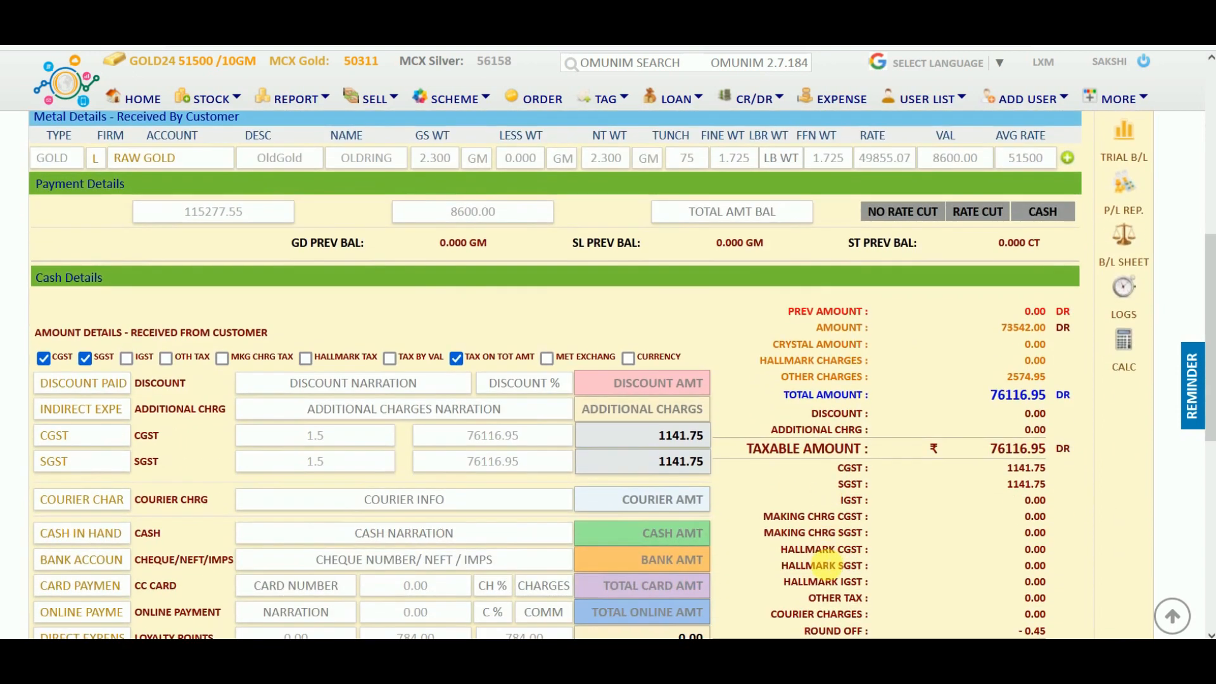
pyautogui.scroll(-2, 822, 560)
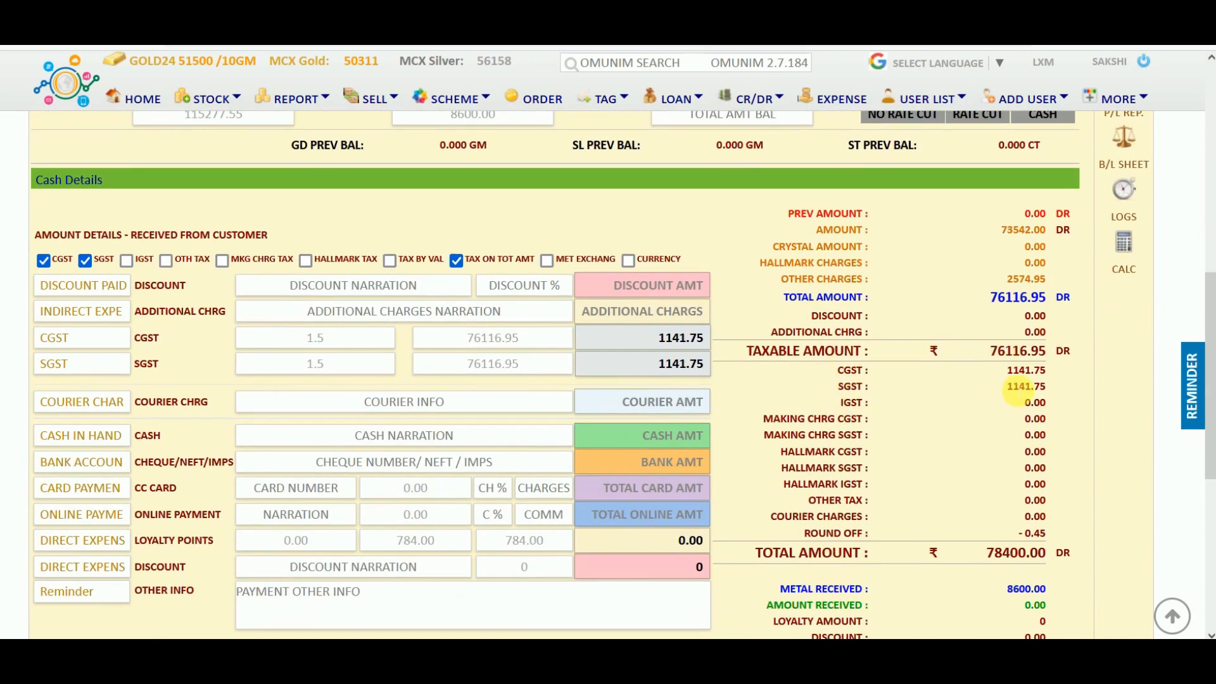
pyautogui.scroll(-1, 928, 558)
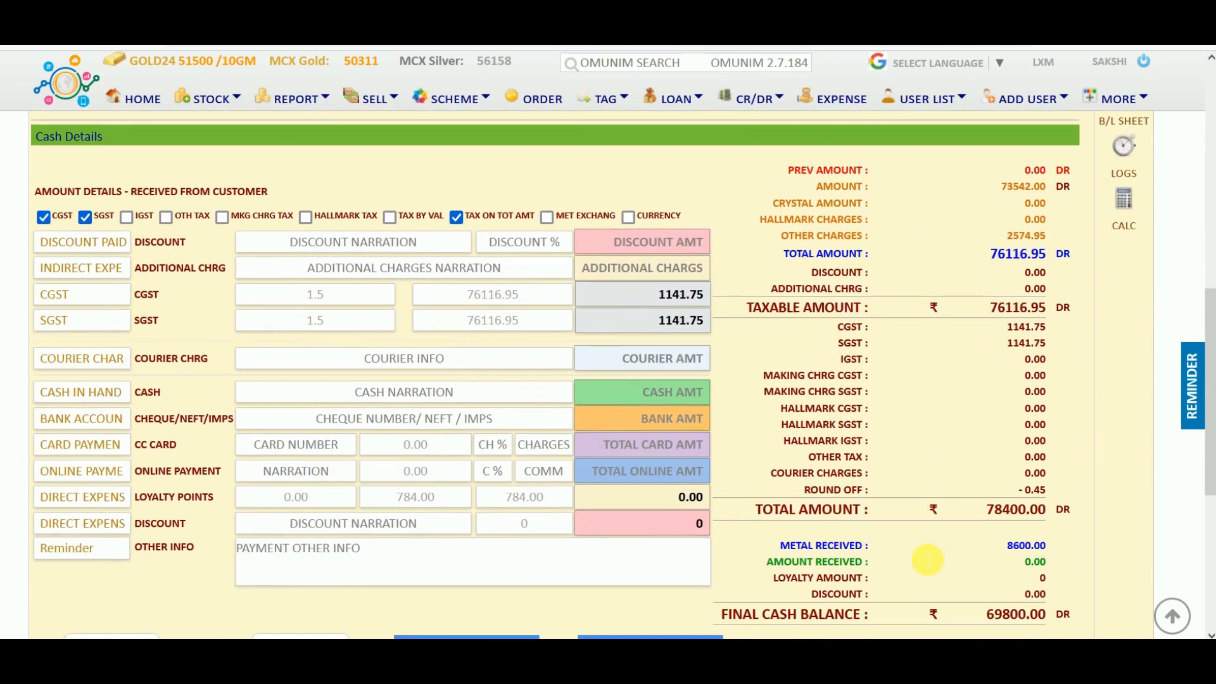
pyautogui.scroll(-1, 928, 560)
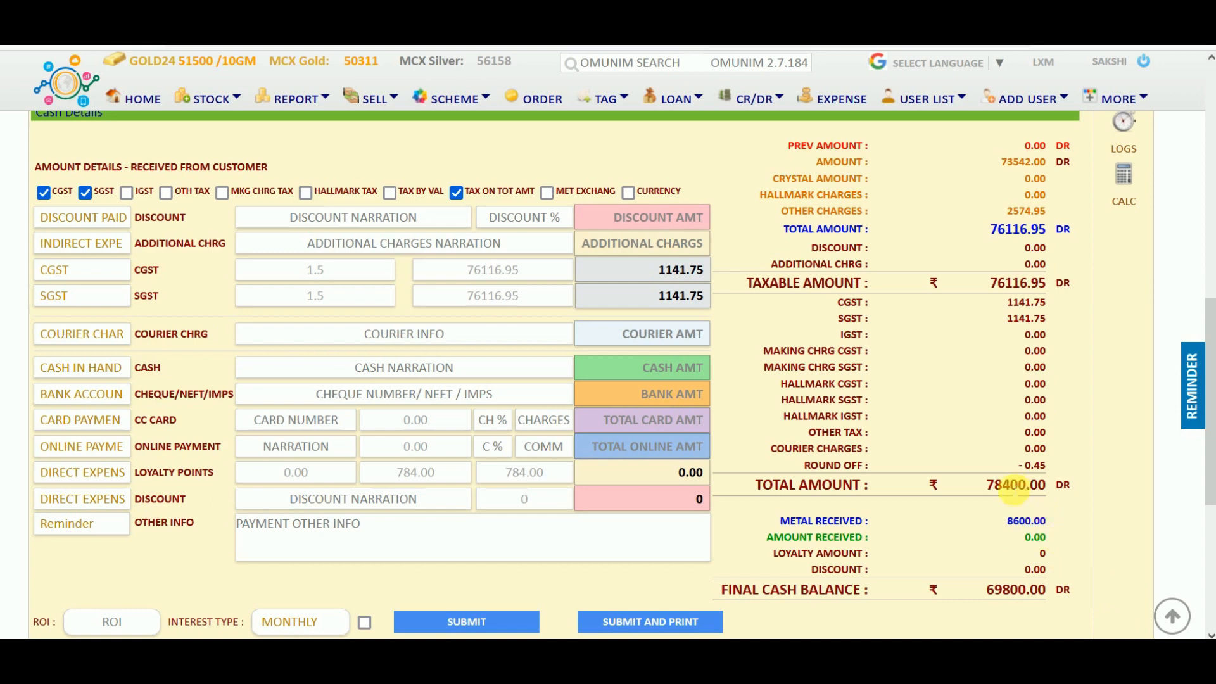
pyautogui.click(1014, 487)
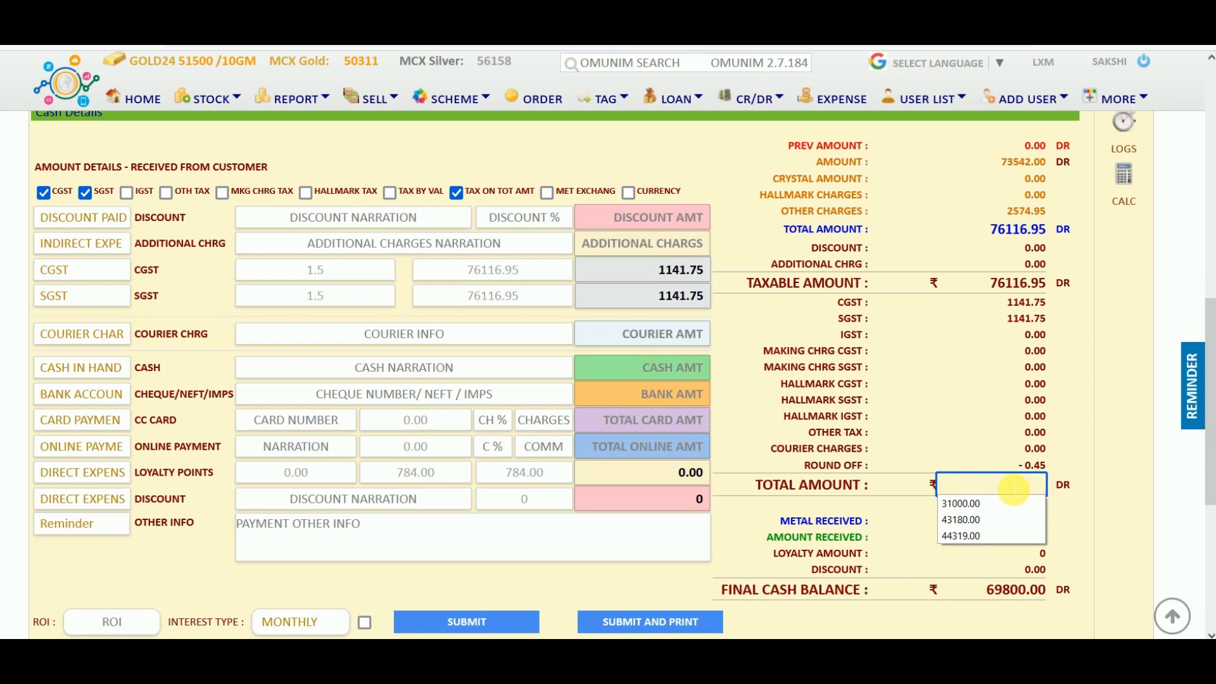
pyautogui.write('77000')
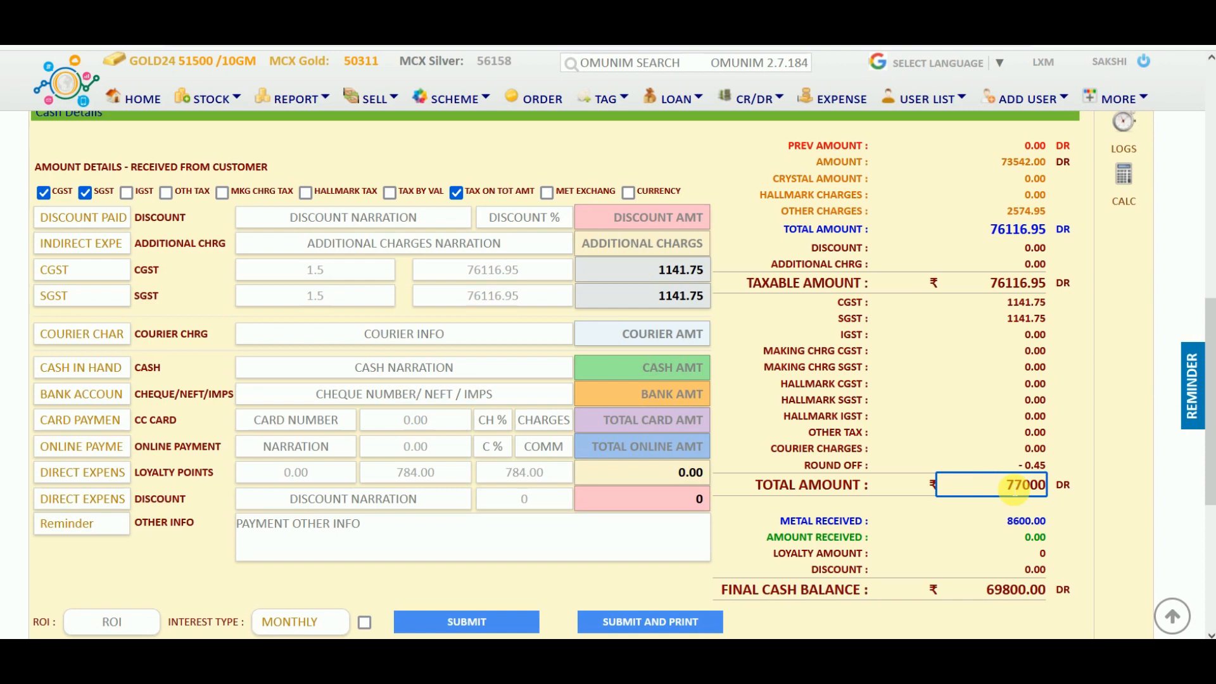
pyautogui.press('Tab')
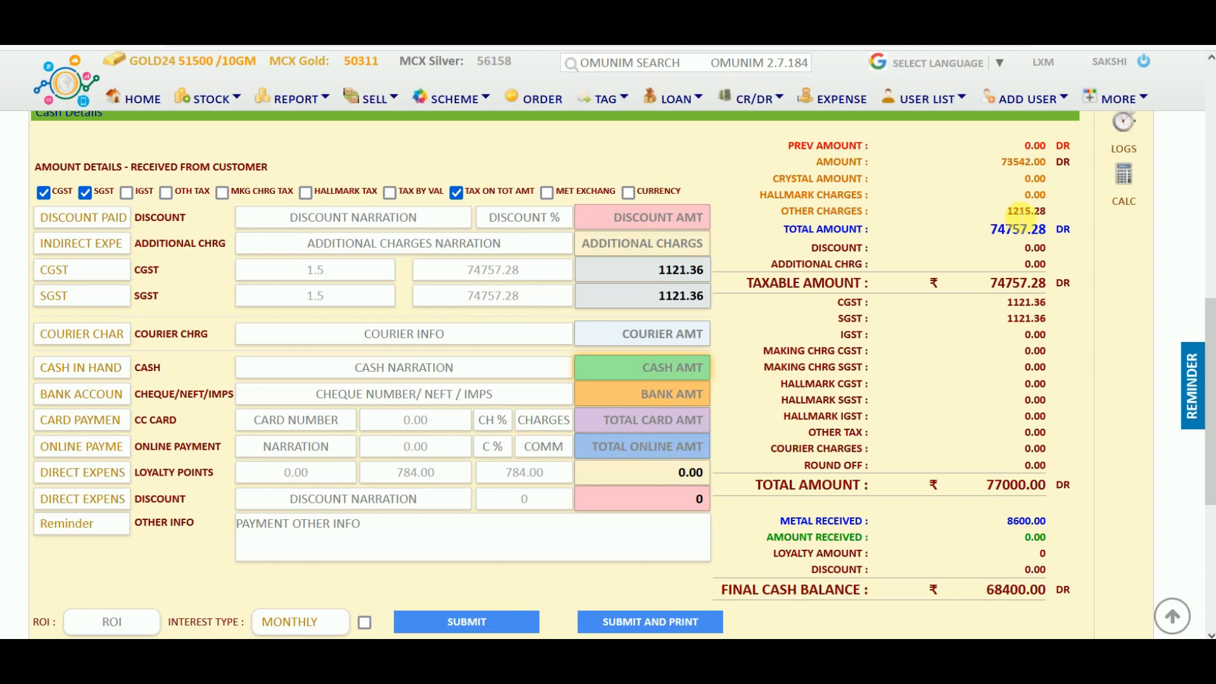
# Enter 15000 cash, 13000 bank, 21000 card, 9000 online and a 200 discount.
pyautogui.click(689, 373)
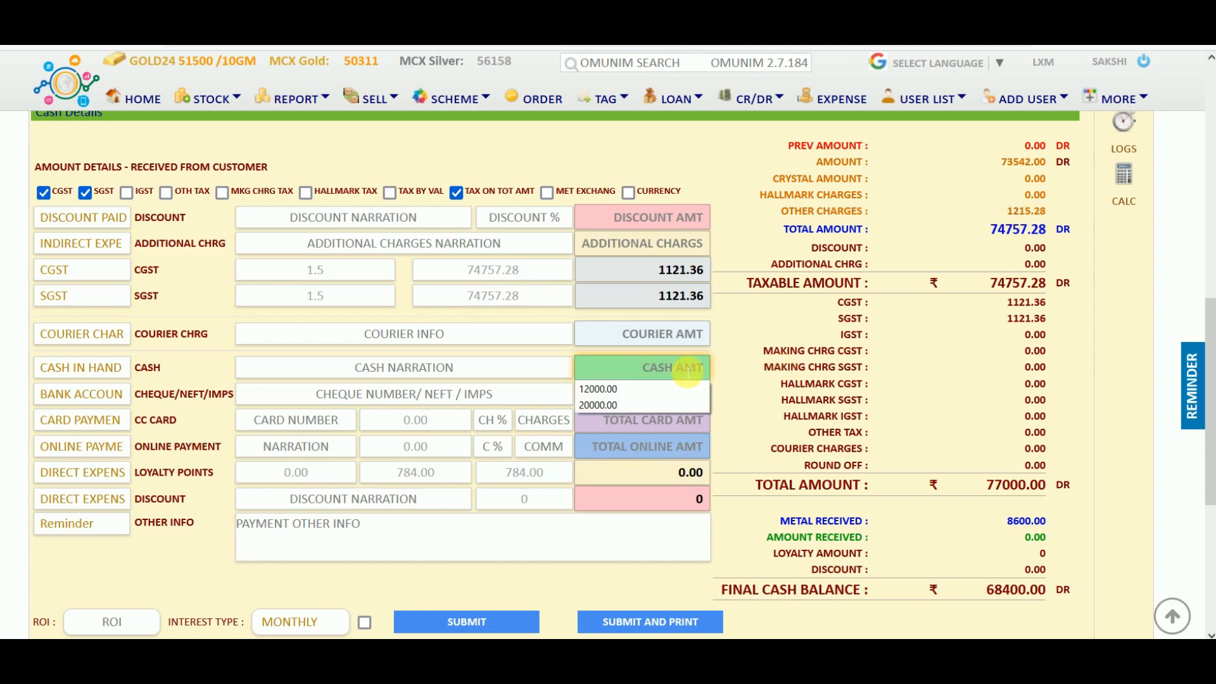
pyautogui.write('15000')
pyautogui.press('Tab')
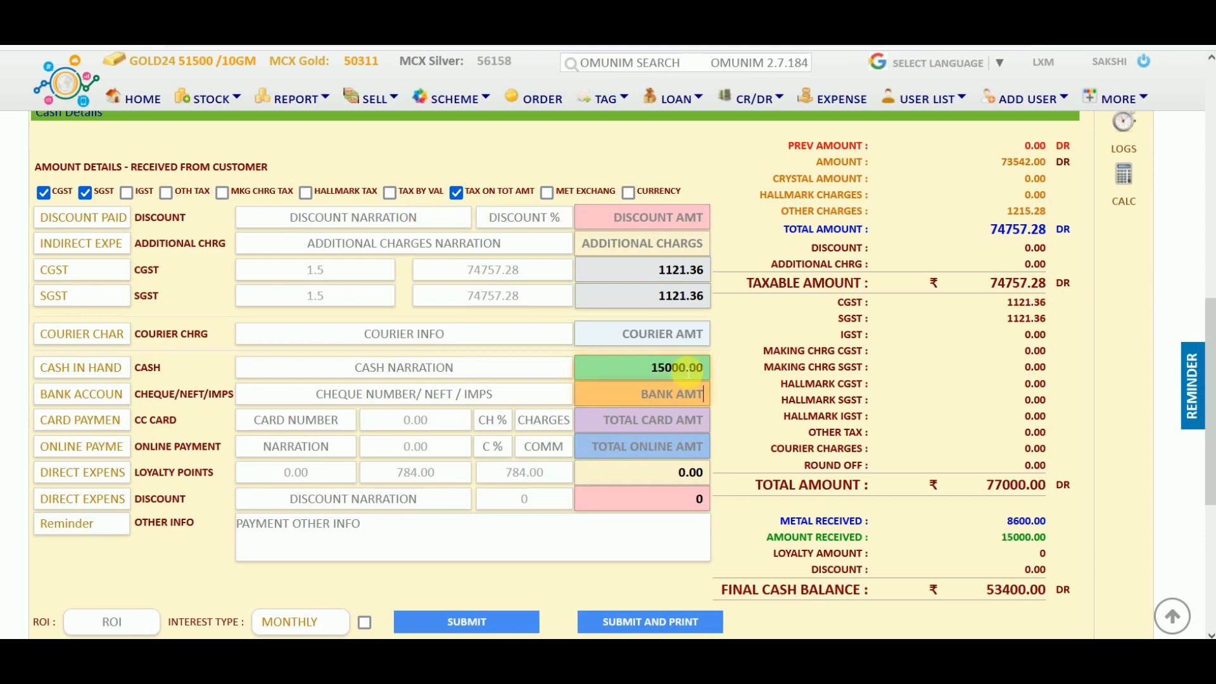
pyautogui.write('13000')
pyautogui.press('Tab')
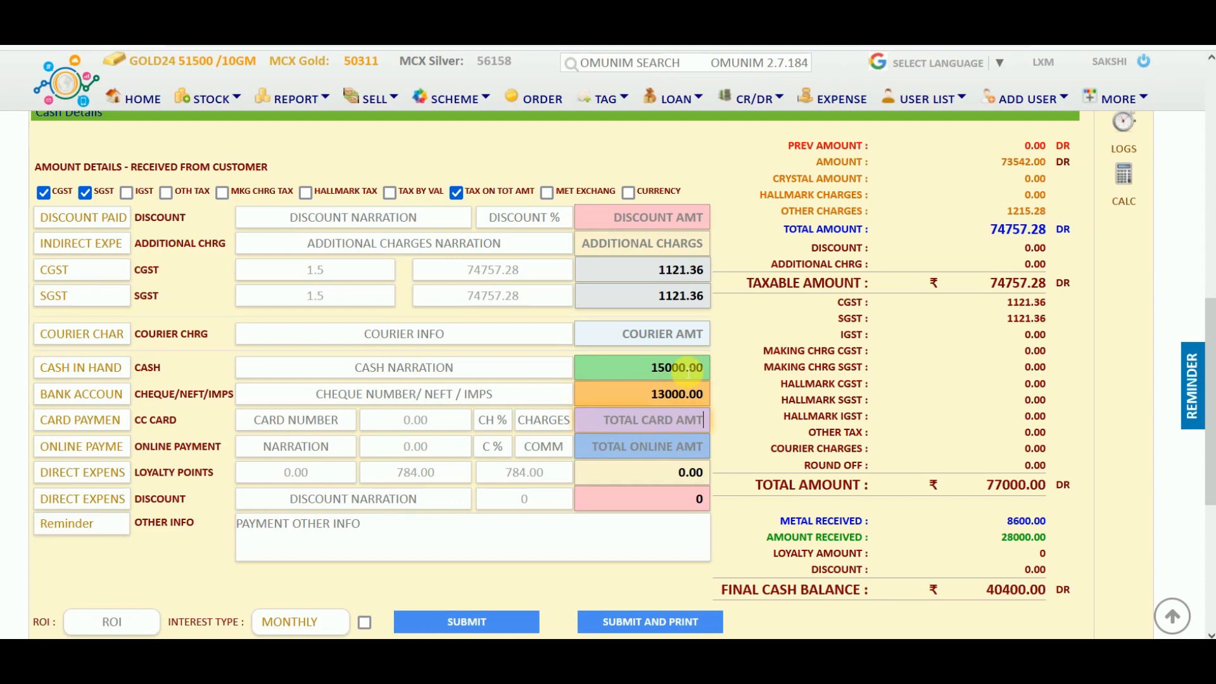
pyautogui.write('21000')
pyautogui.press('Tab')
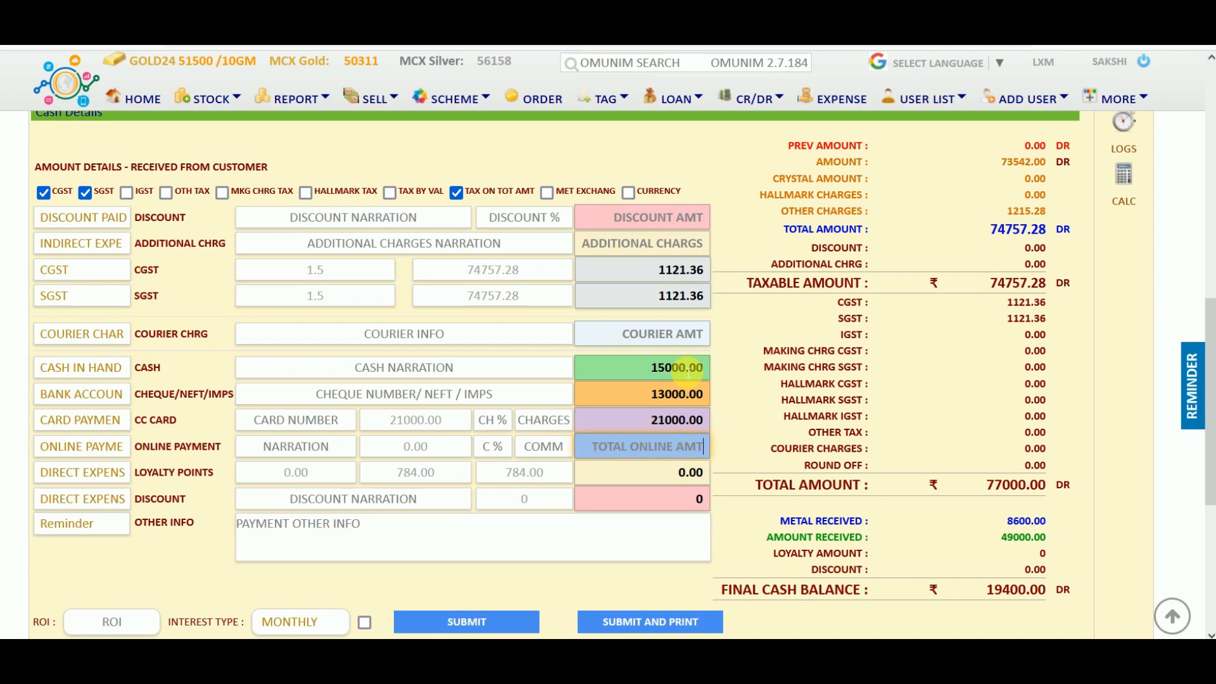
pyautogui.write('9000')
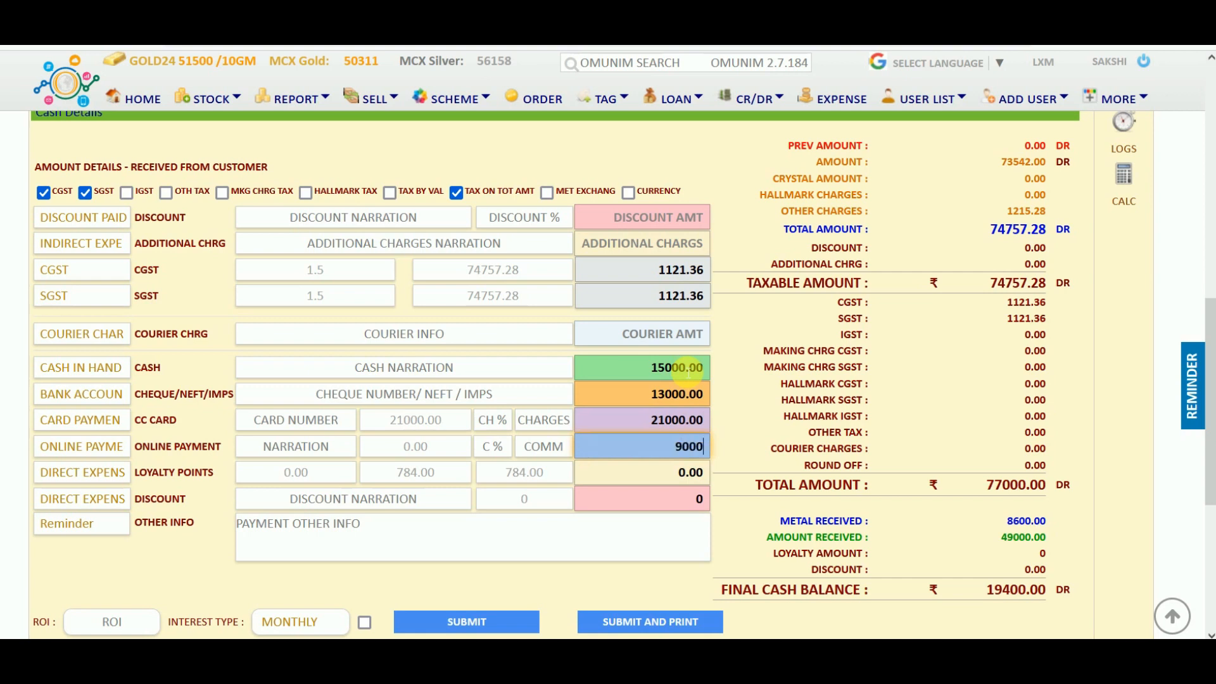
pyautogui.press('Tab')
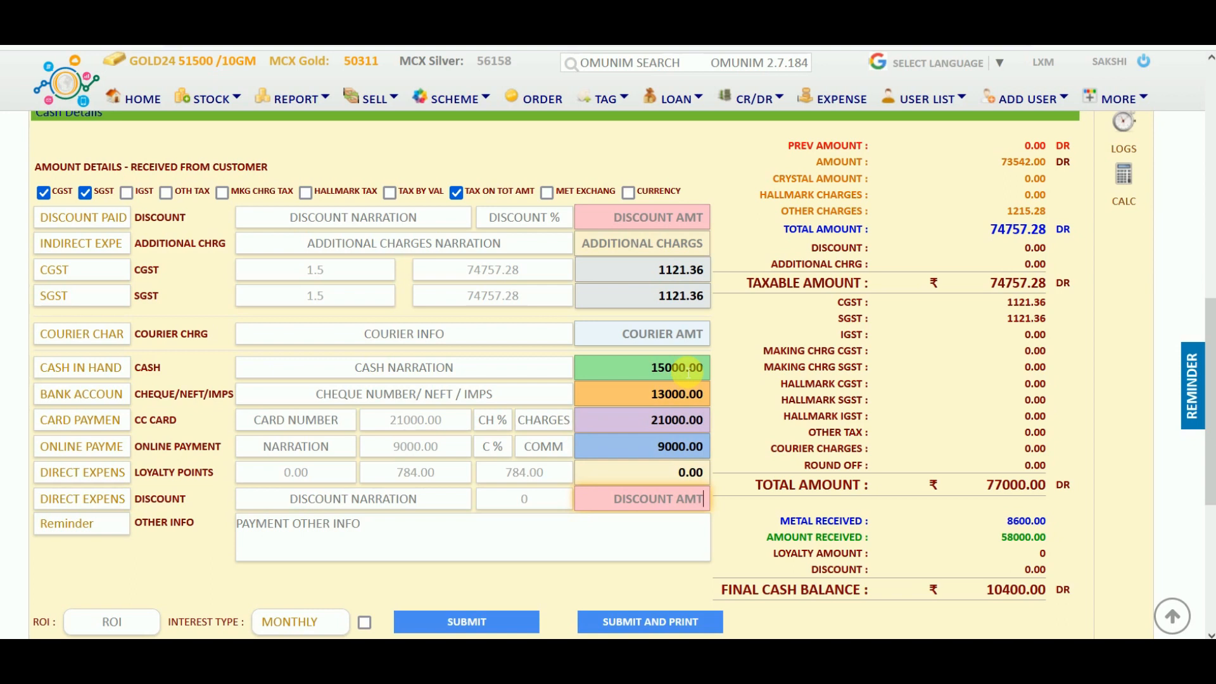
pyautogui.write('200')
pyautogui.press('Tab')
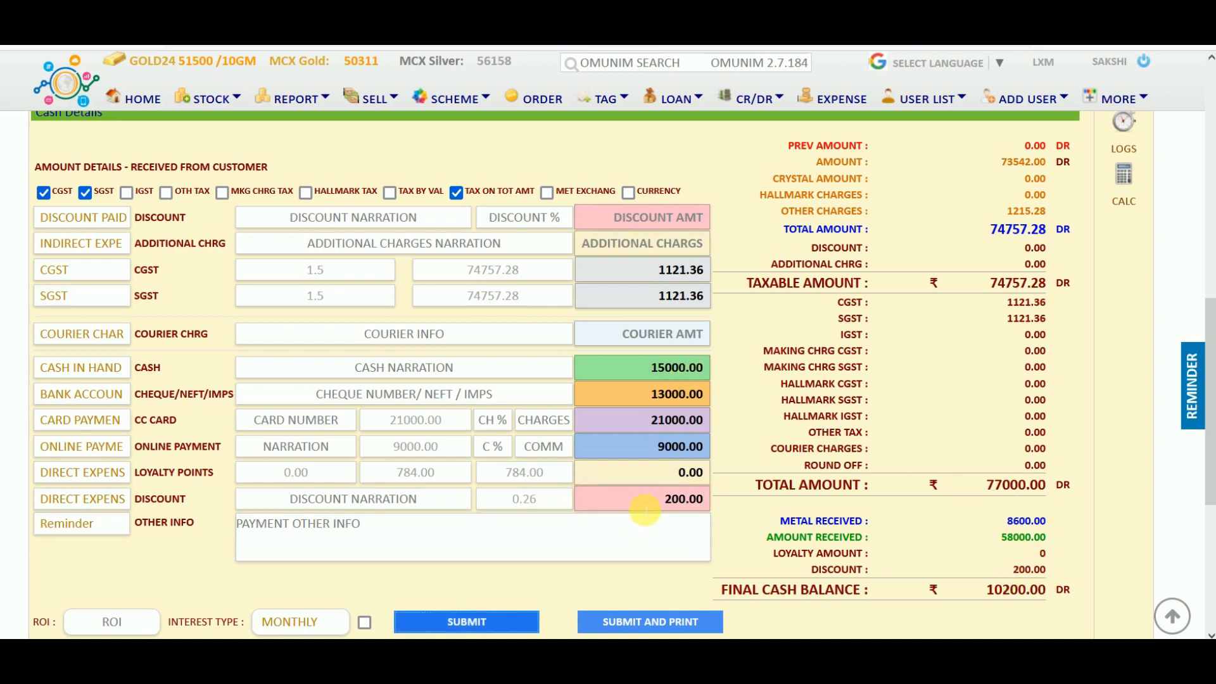
# Apply a 1 percent discount (770.00) and save invoice IS29.
pyautogui.click(548, 500)
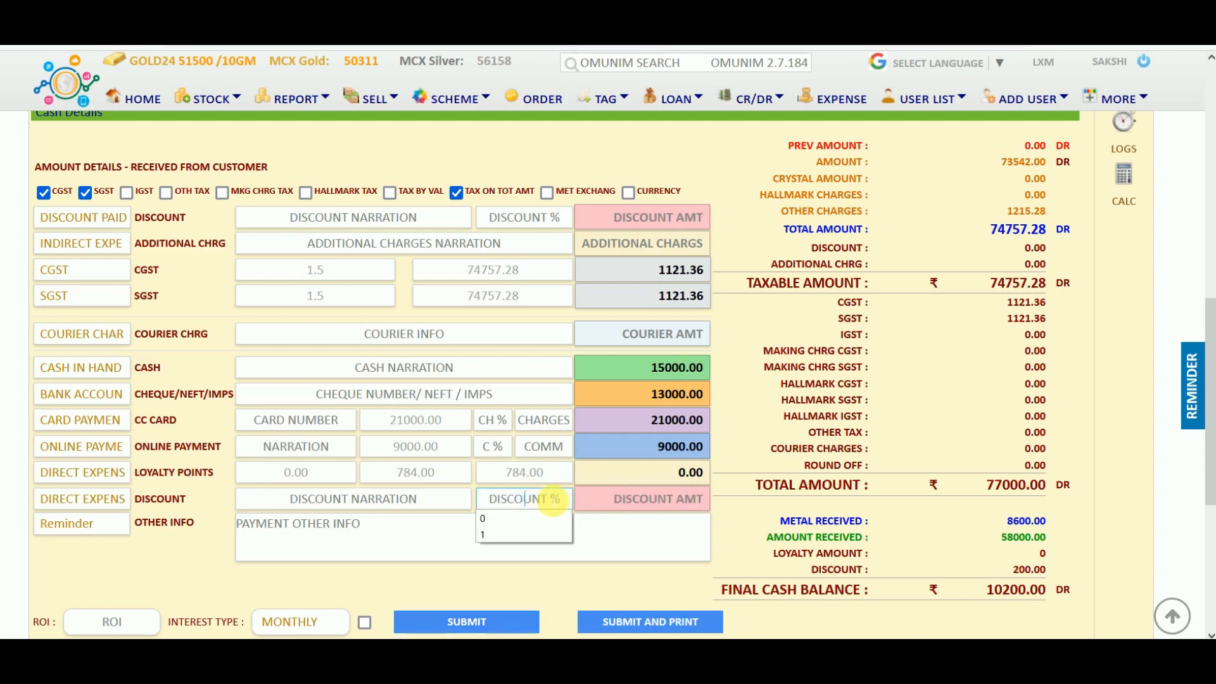
pyautogui.write('1')
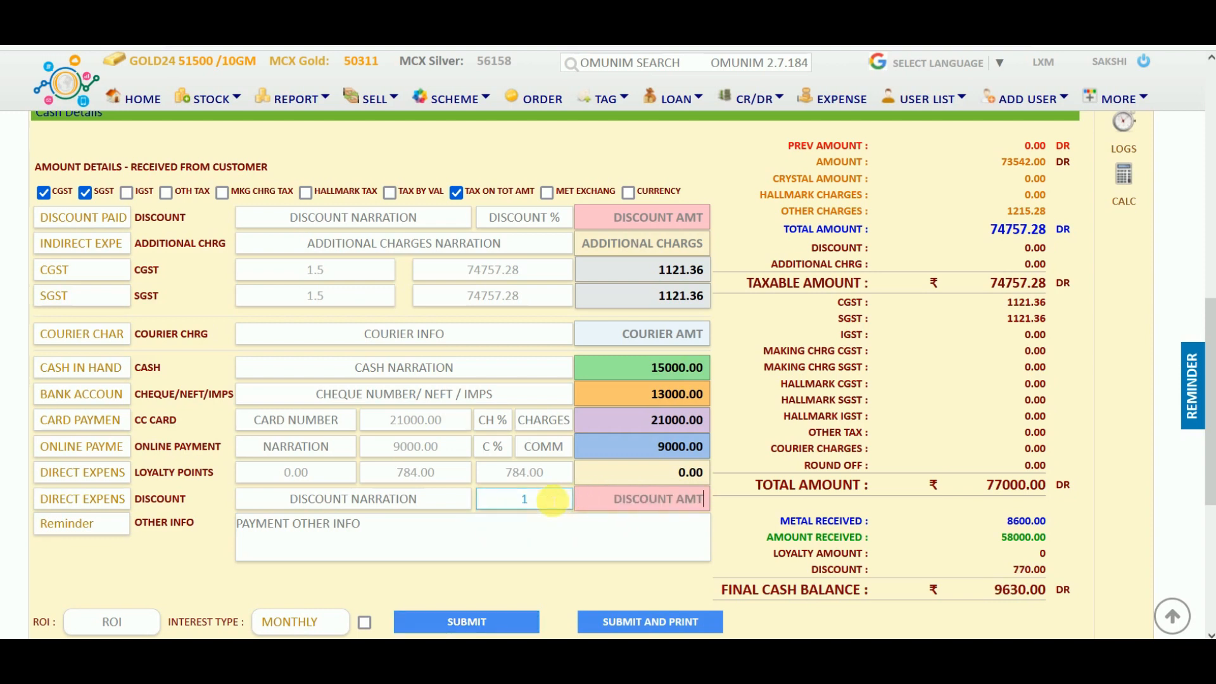
pyautogui.press('Tab')
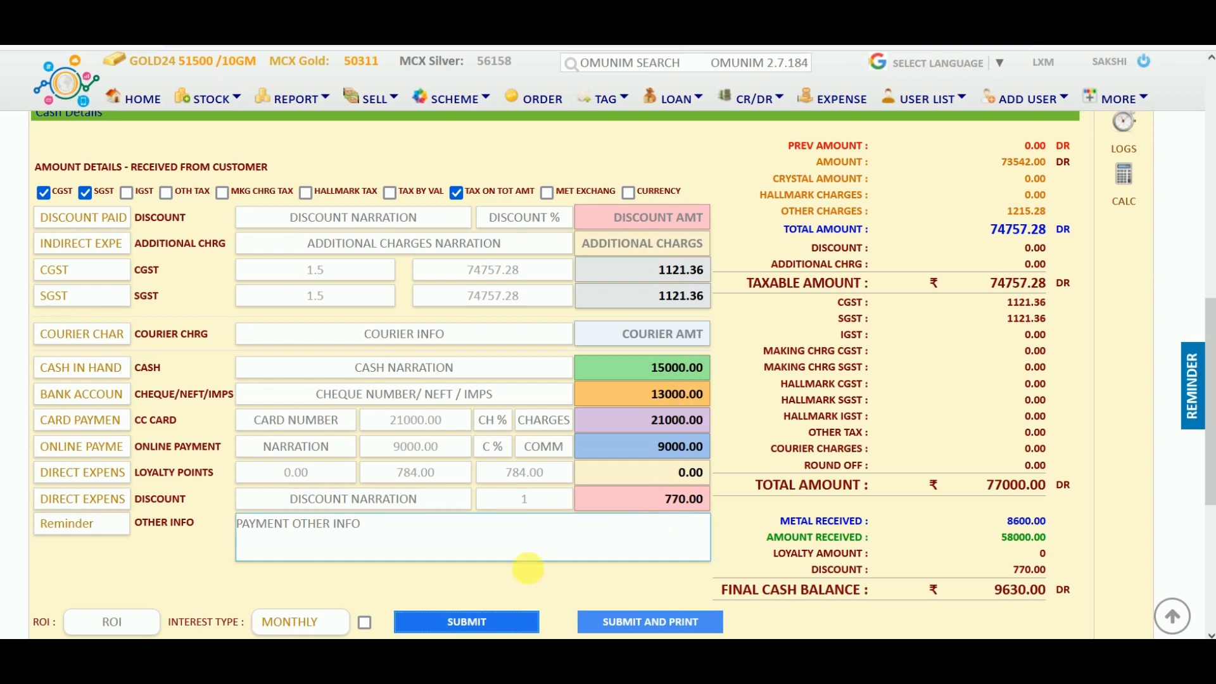
pyautogui.click(490, 628)
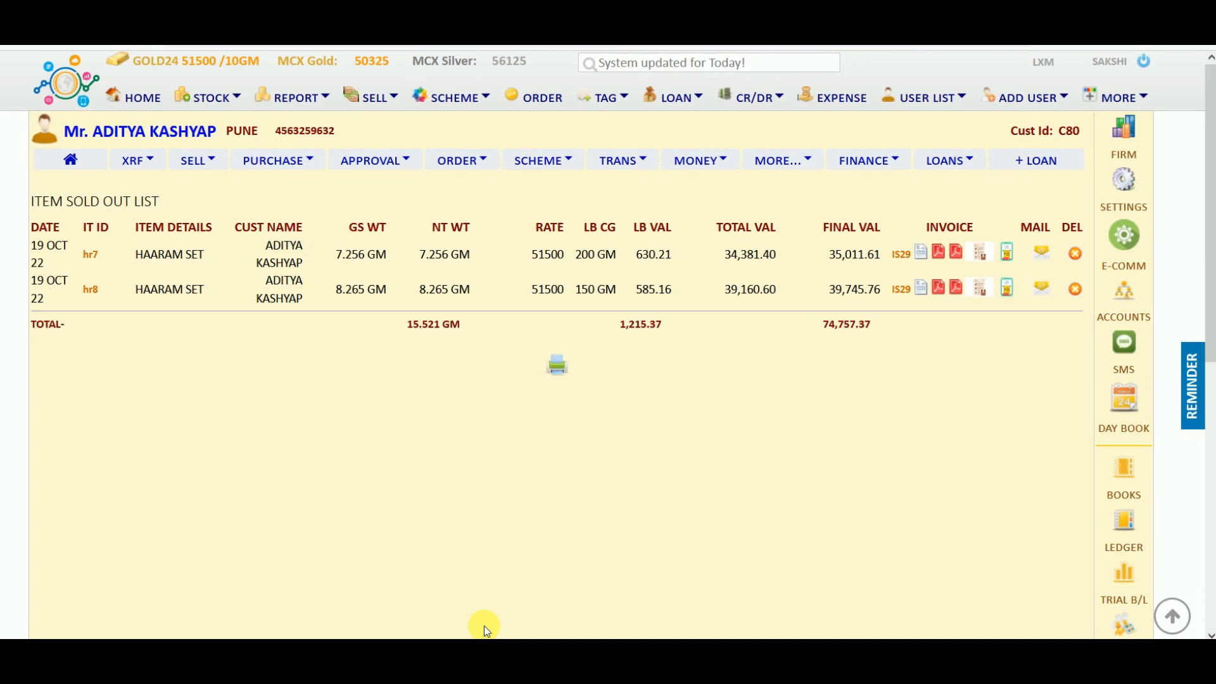
# Open the printable tax invoice IS29 for hr7 and scroll through it.
pyautogui.click(918, 254)
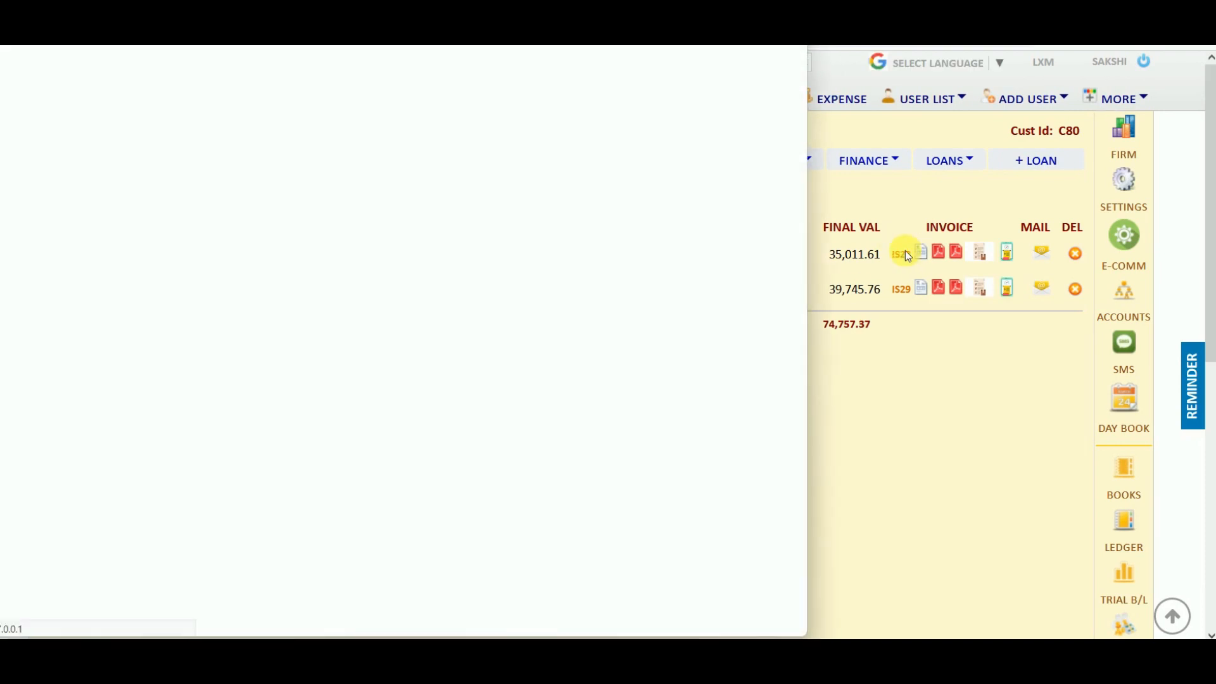
pyautogui.scroll(-2, 357, 390)
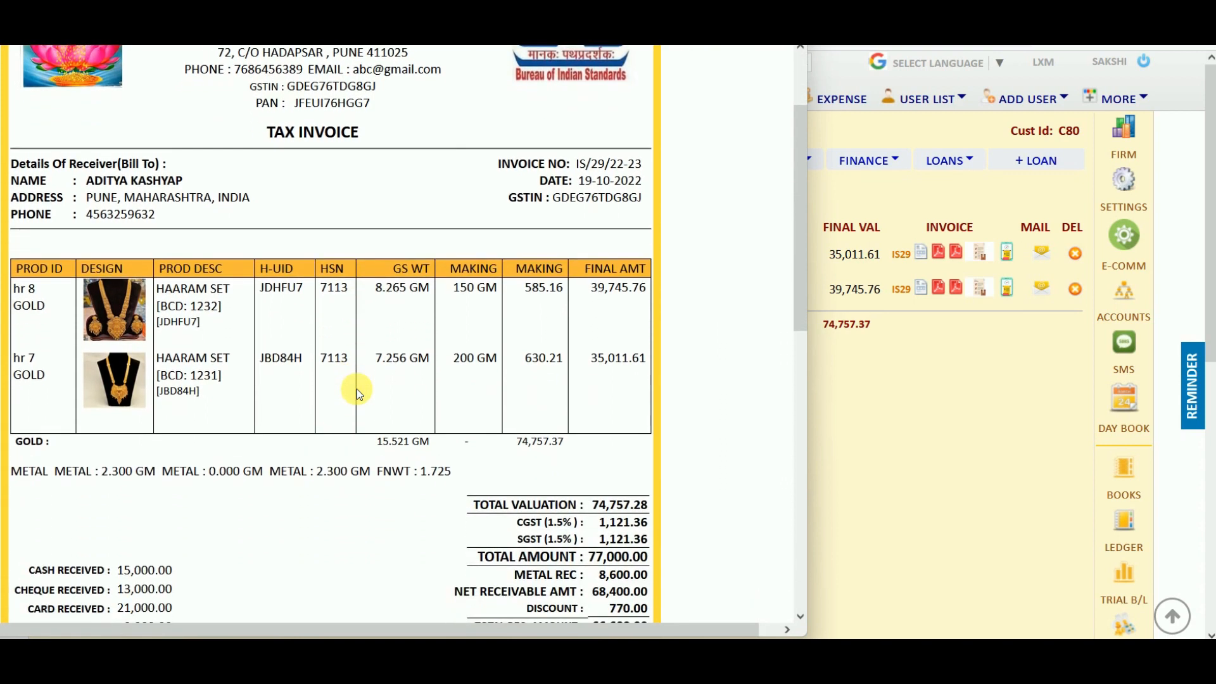
pyautogui.scroll(-7, 352, 453)
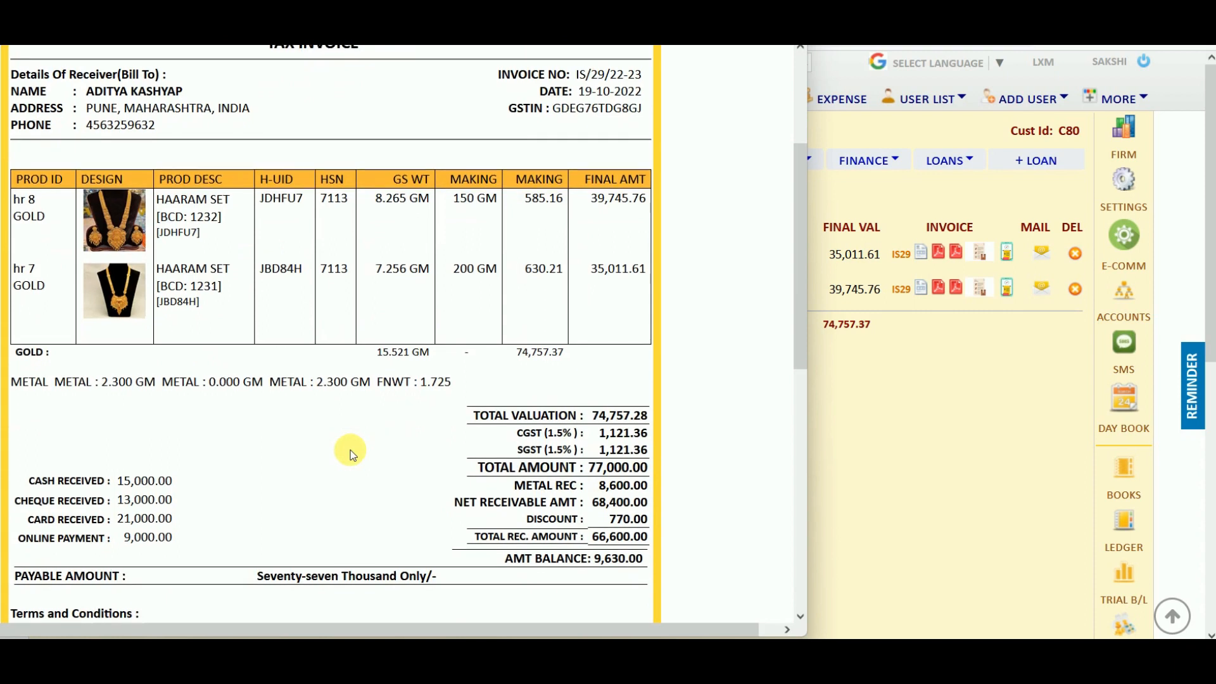
pyautogui.scroll(-3, 354, 454)
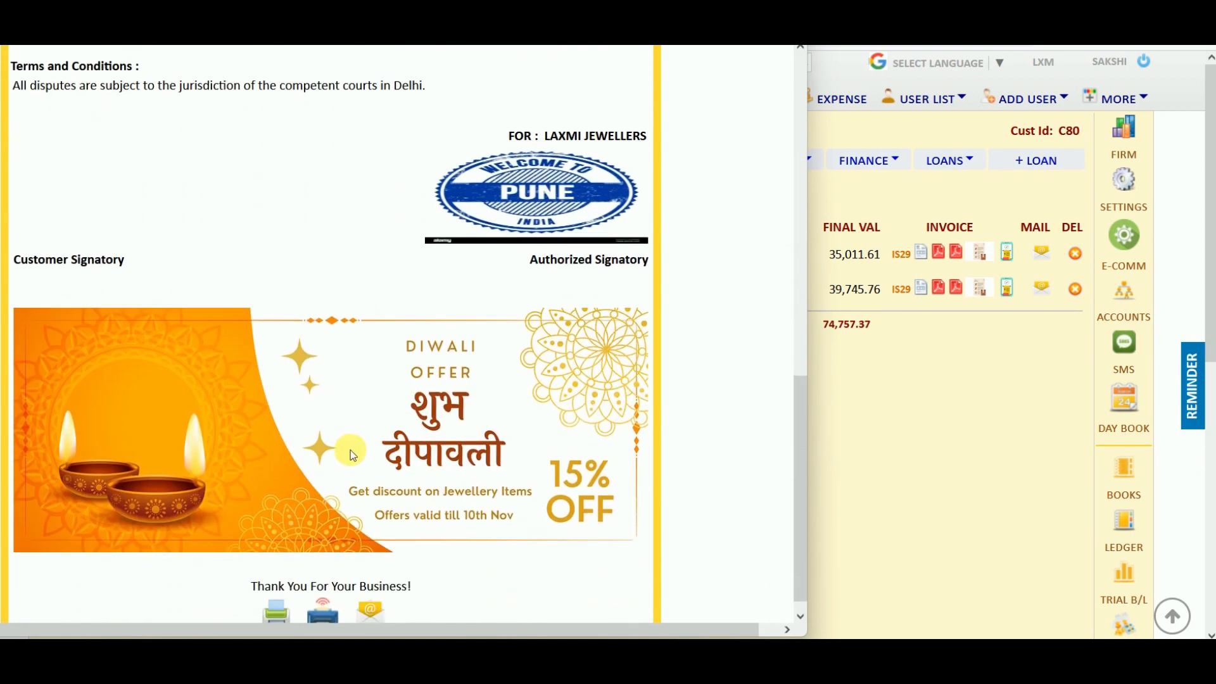
pyautogui.scroll(8, 353, 454)
pyautogui.scroll(5, 351, 450)
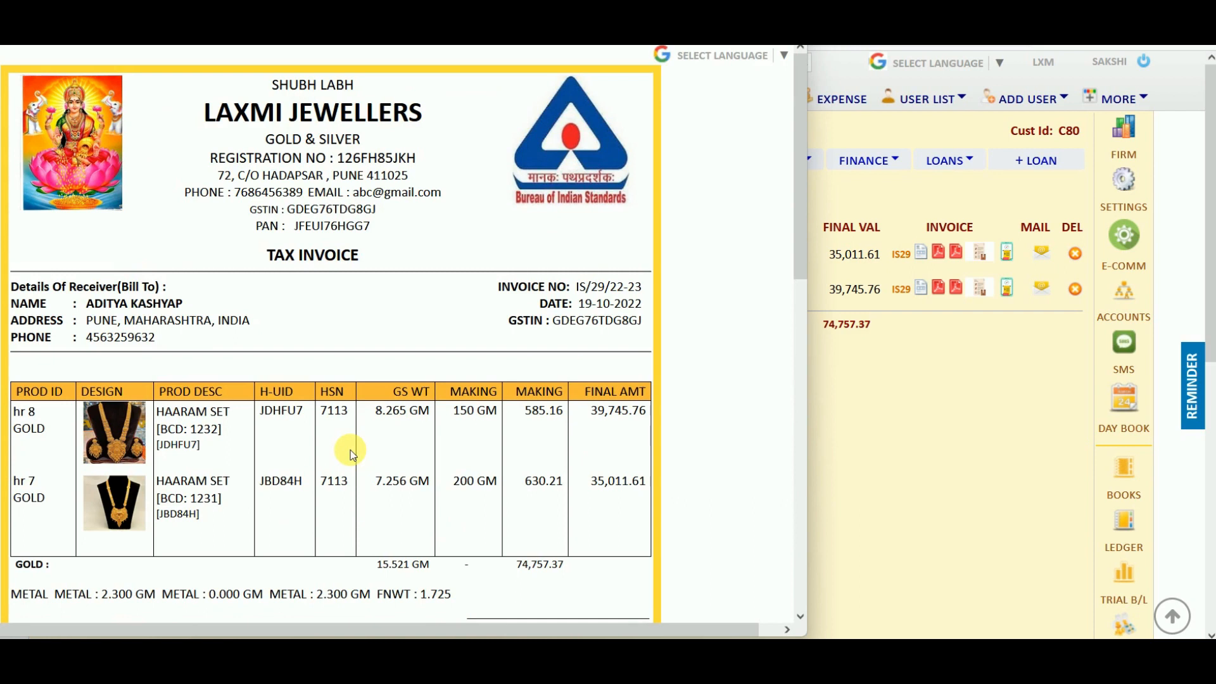
pyautogui.scroll(-3, 351, 450)
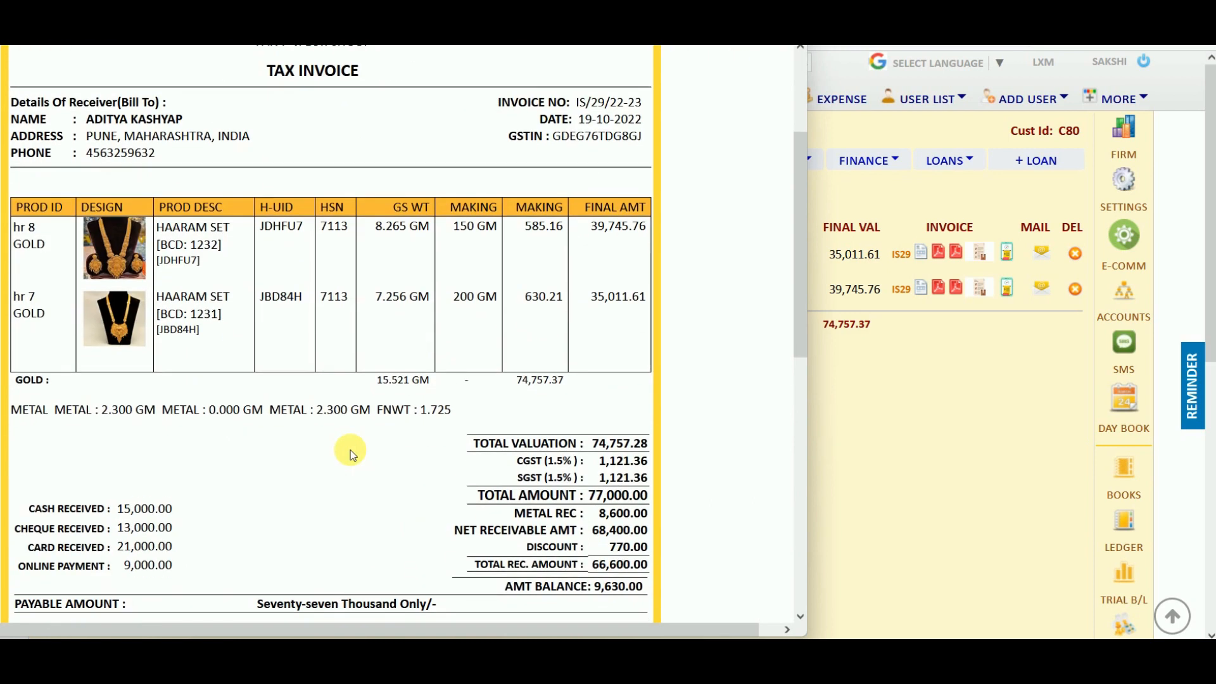
pyautogui.scroll(-7, 351, 450)
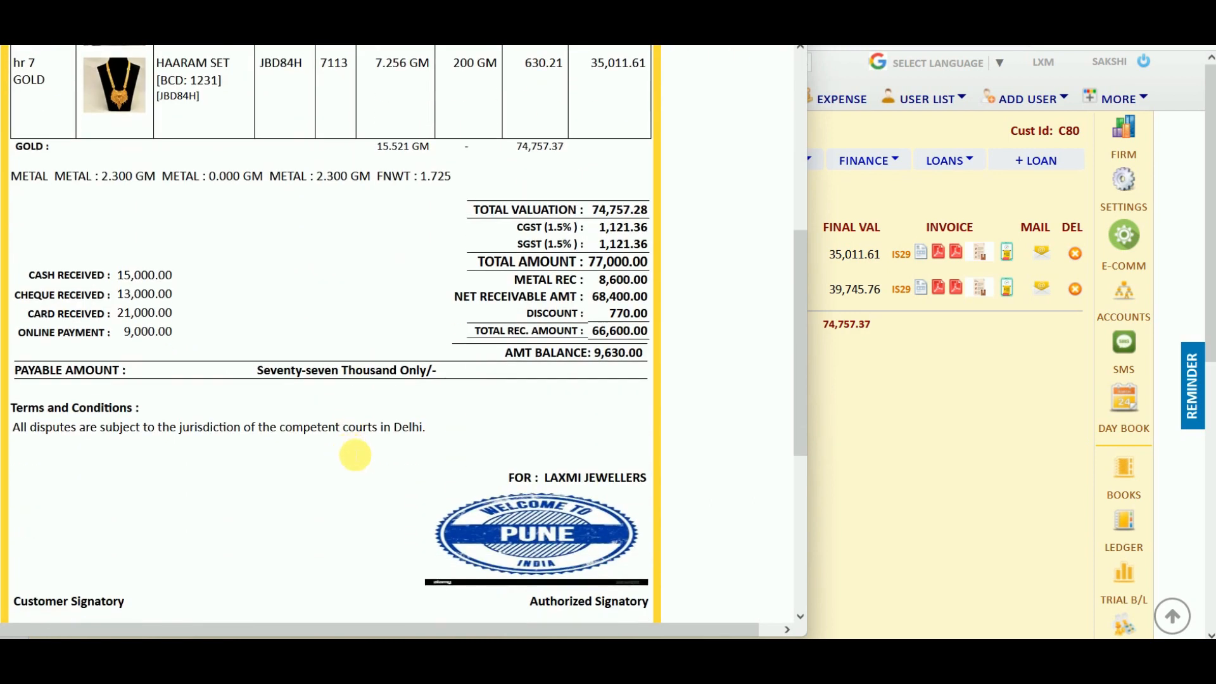
# Highlight the amount balance and payable amount rows, then close the invoice preview.
pyautogui.moveTo(505, 165); pyautogui.dragTo(647, 182)
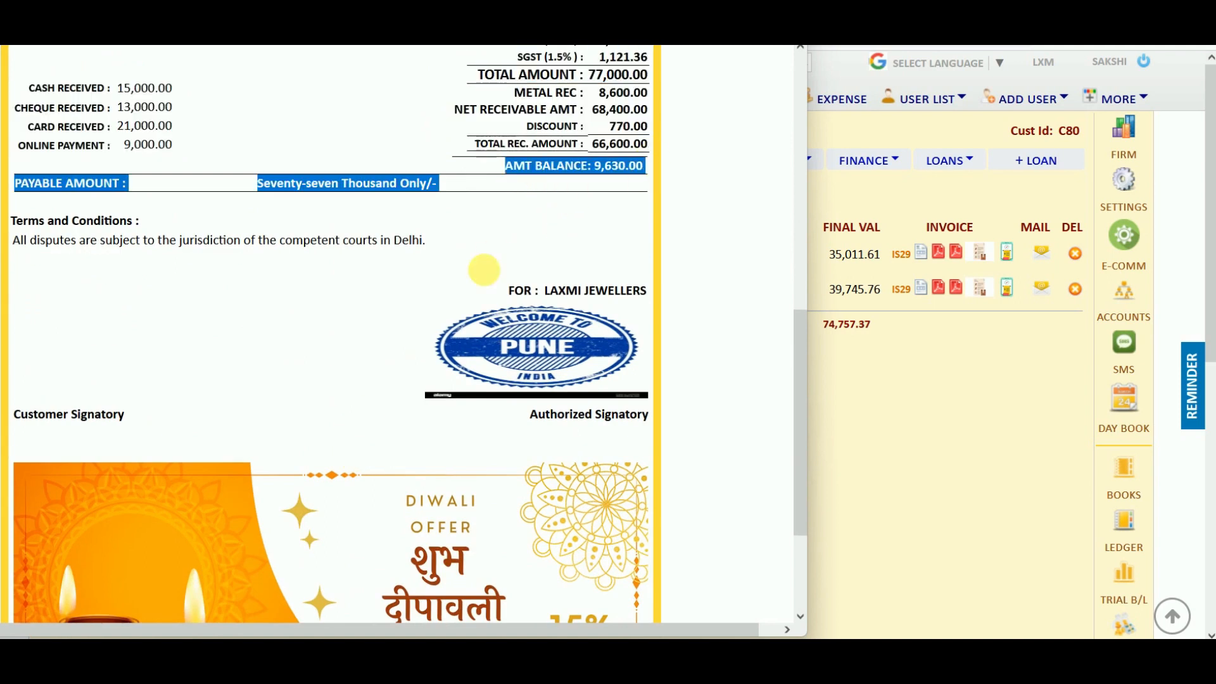
pyautogui.click(366, 347)
pyautogui.scroll(-3, 366, 347)
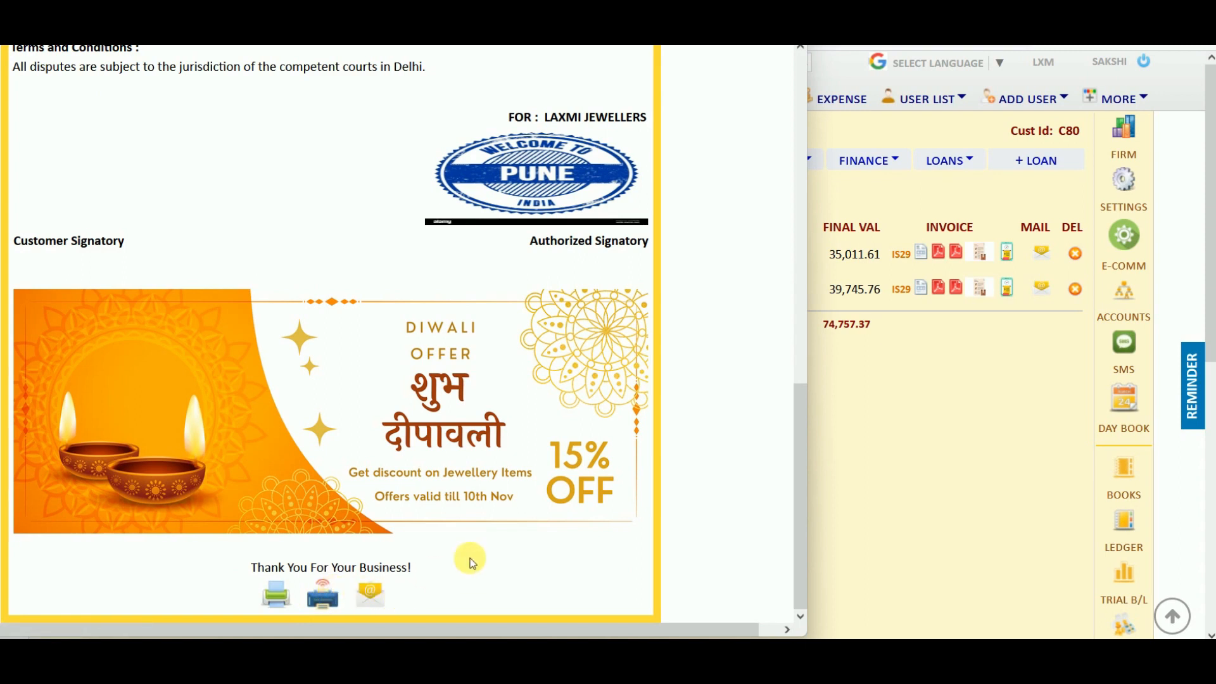
pyautogui.scroll(1, 470, 561)
pyautogui.scroll(10, 471, 561)
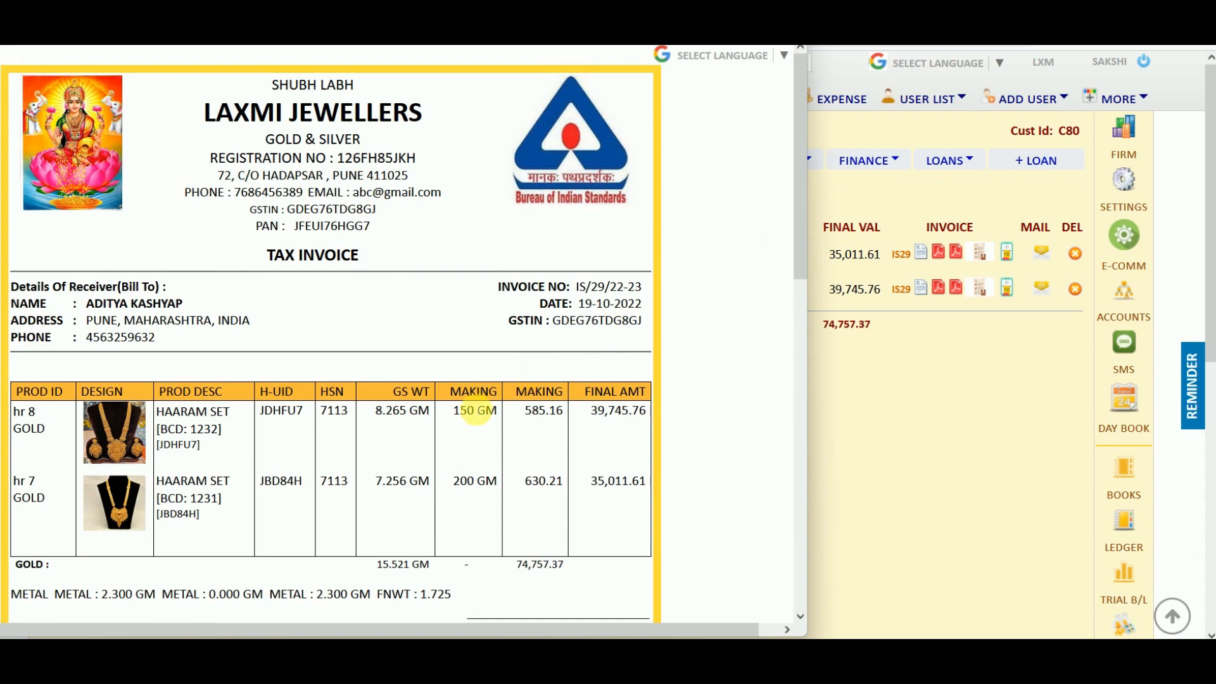
pyautogui.moveTo(475, 410)
pyautogui.click(790, 14)
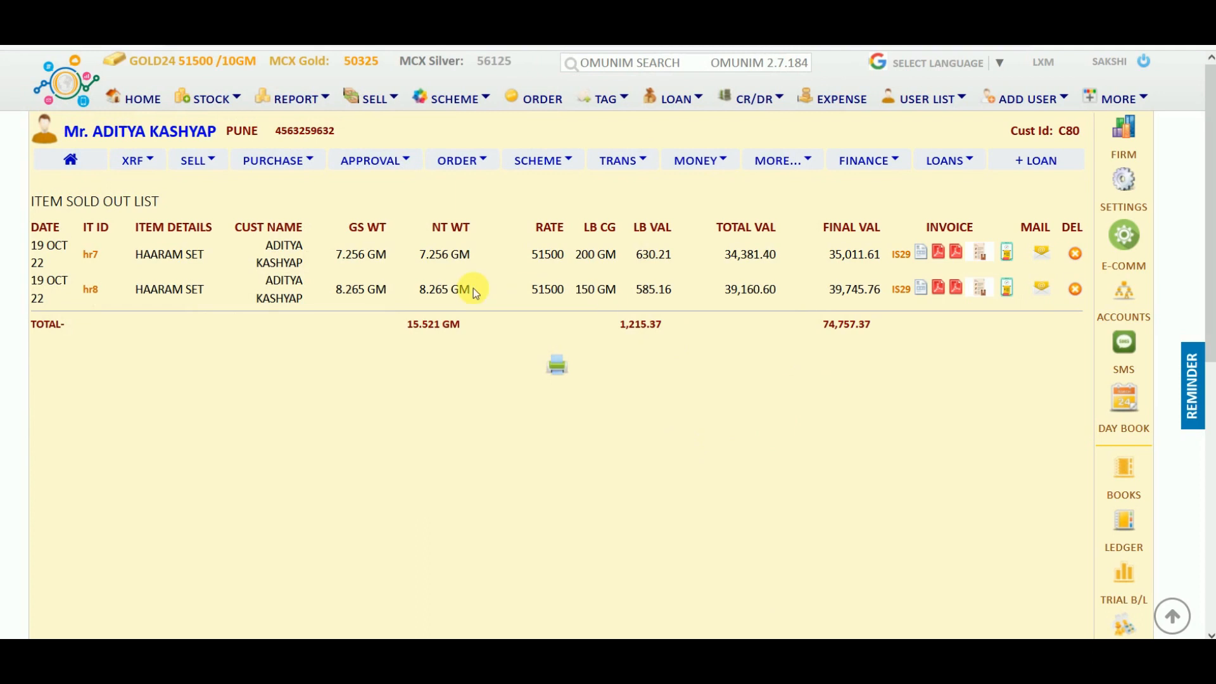
# Show the sold invoice list and briefly preview invoice 29.
pyautogui.click(377, 99)
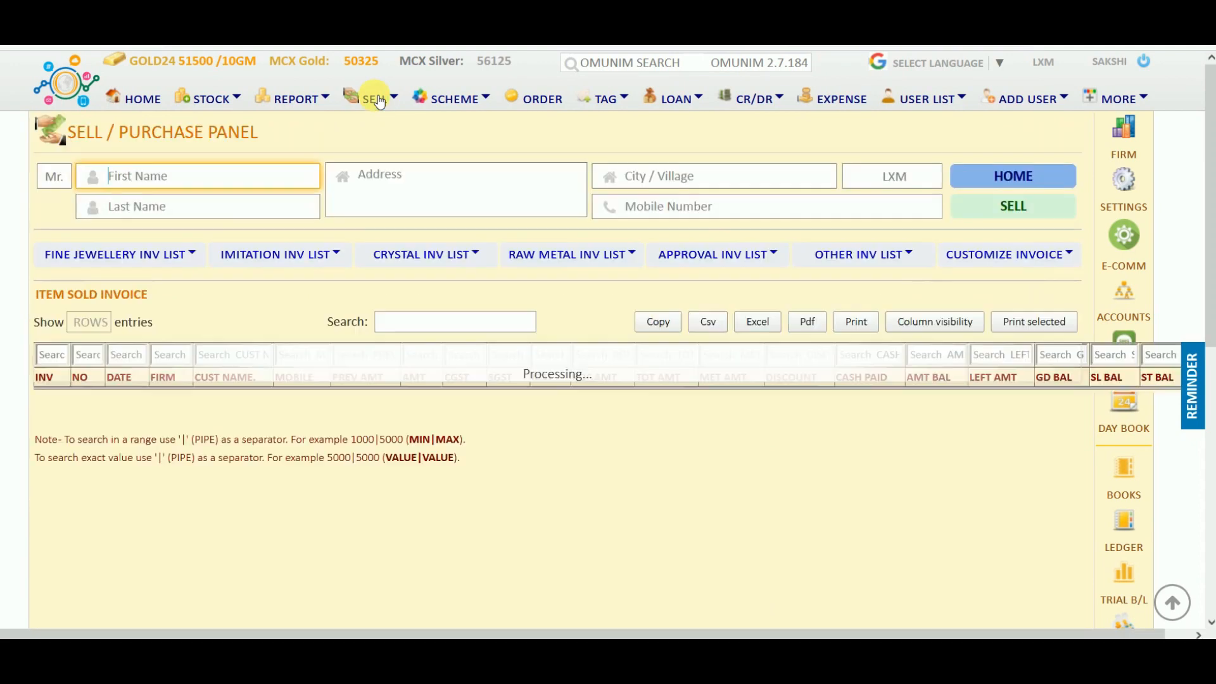
pyautogui.scroll(-4, 280, 513)
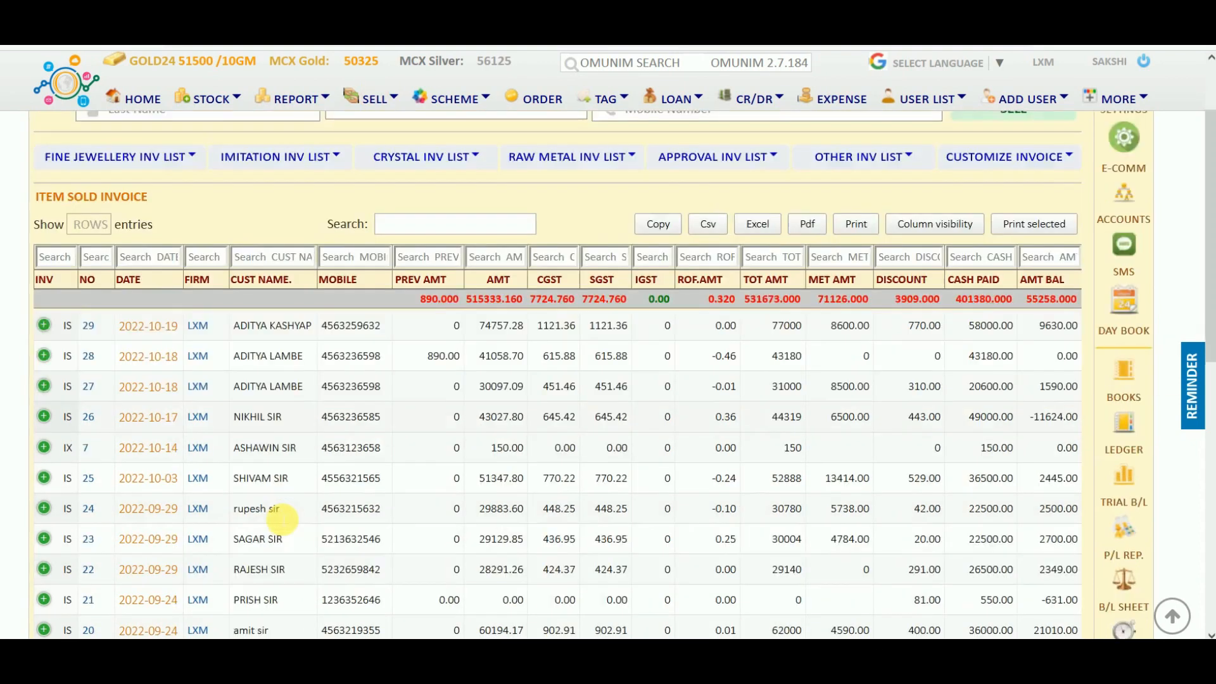
pyautogui.scroll(-6, 279, 518)
pyautogui.scroll(10, 280, 518)
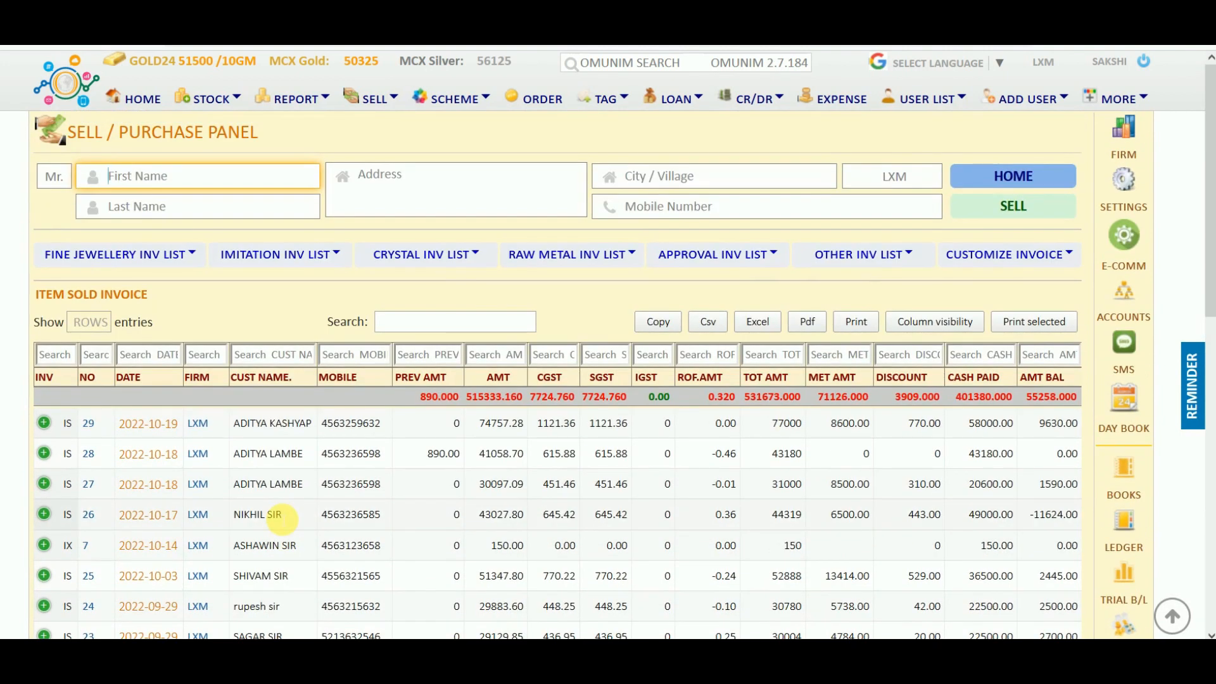
pyautogui.click(147, 423)
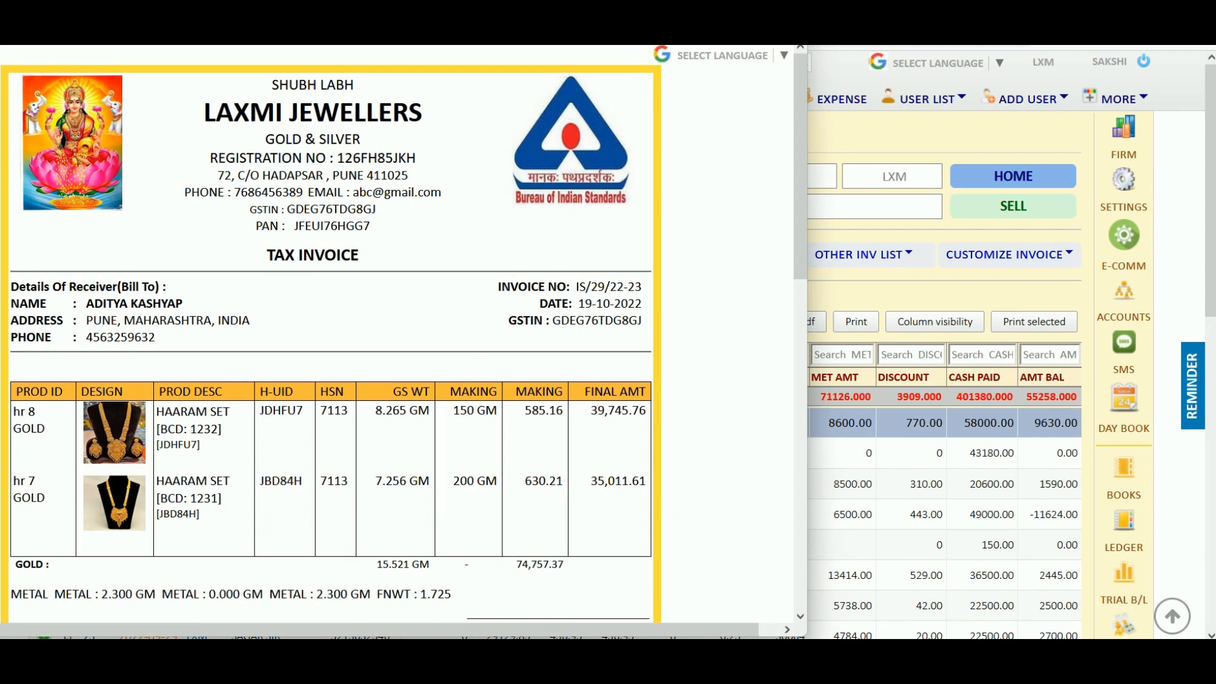
pyautogui.click(791, 18)
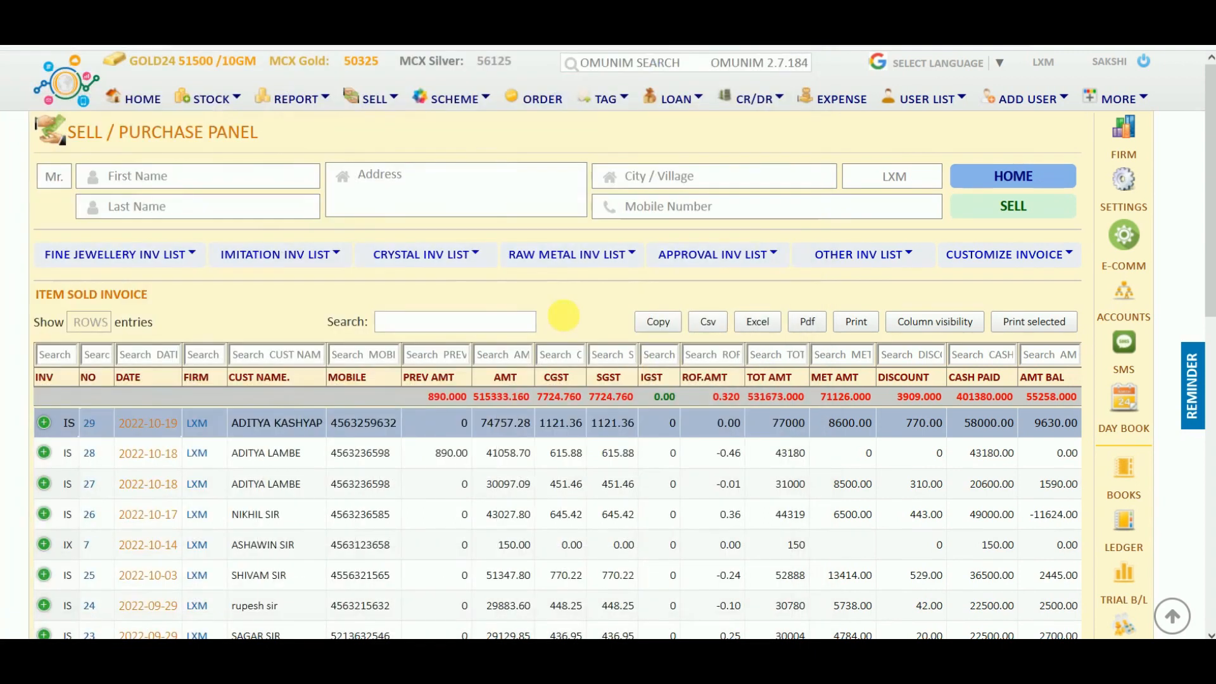
# Try filtering invoices by customer name 'SHIVA' and by date 2022-09-23, then clear both filters.
pyautogui.click(294, 361)
pyautogui.click(295, 356)
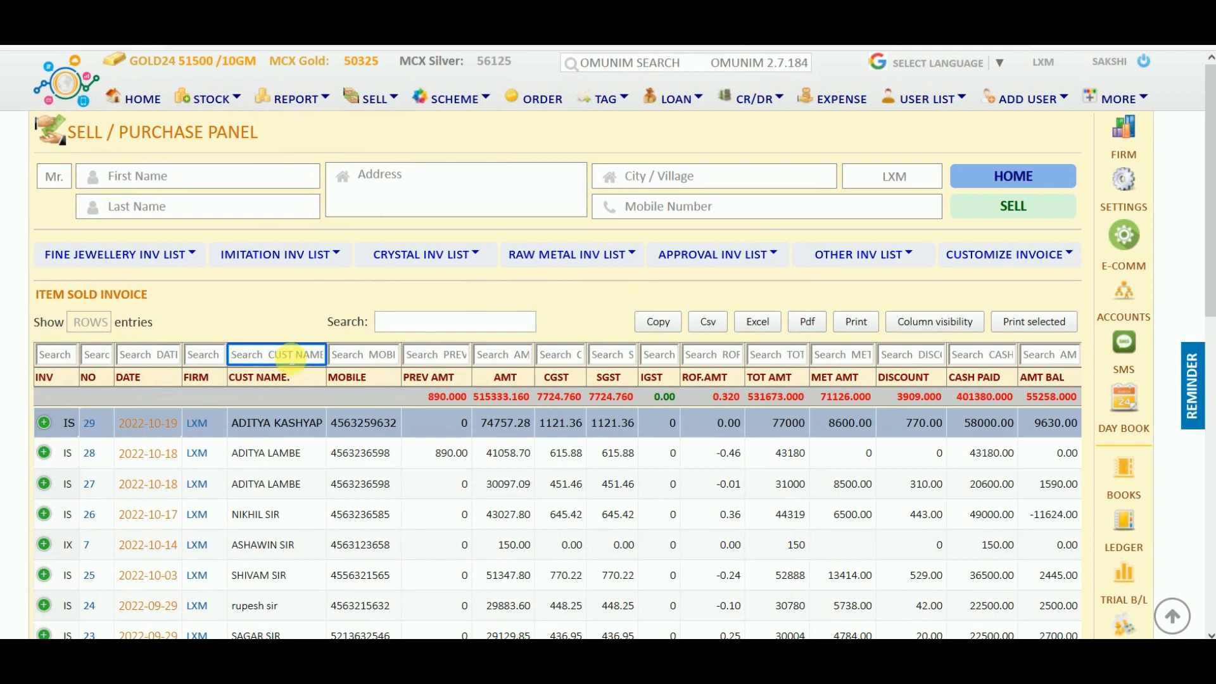
pyautogui.write('SHIVA')
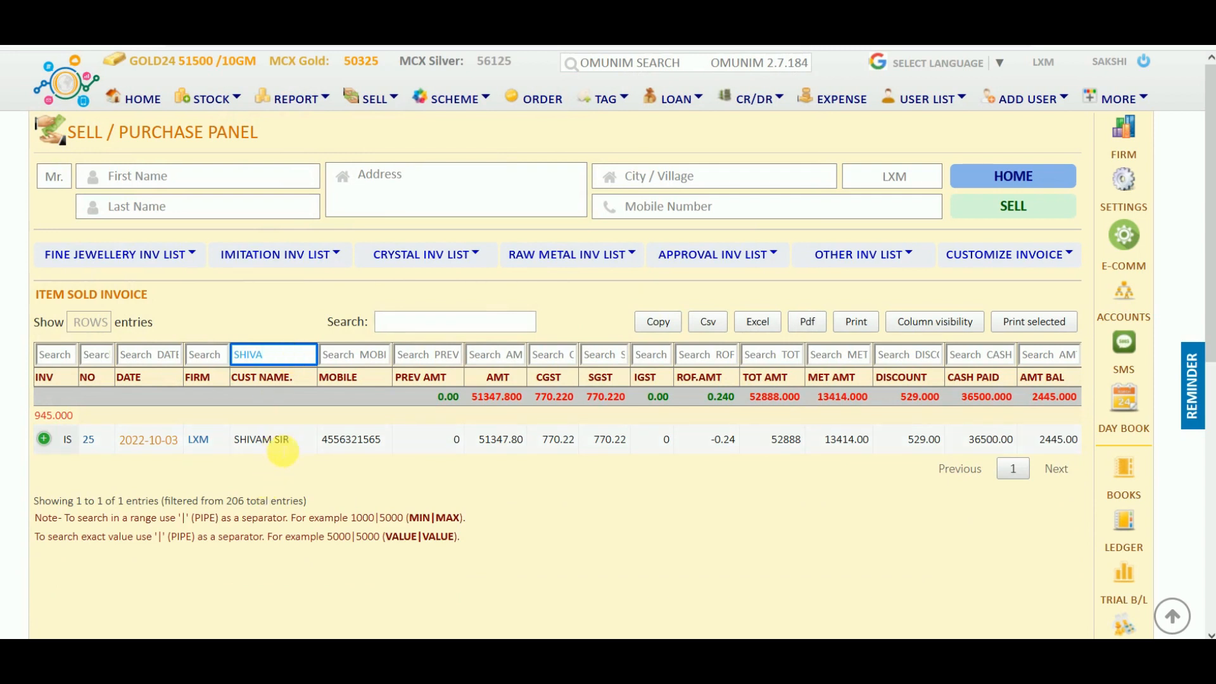
pyautogui.press('BackSpace')
pyautogui.press('BackSpace')
pyautogui.press('BackSpace')
pyautogui.press('BackSpace')
pyautogui.press('BackSpace')
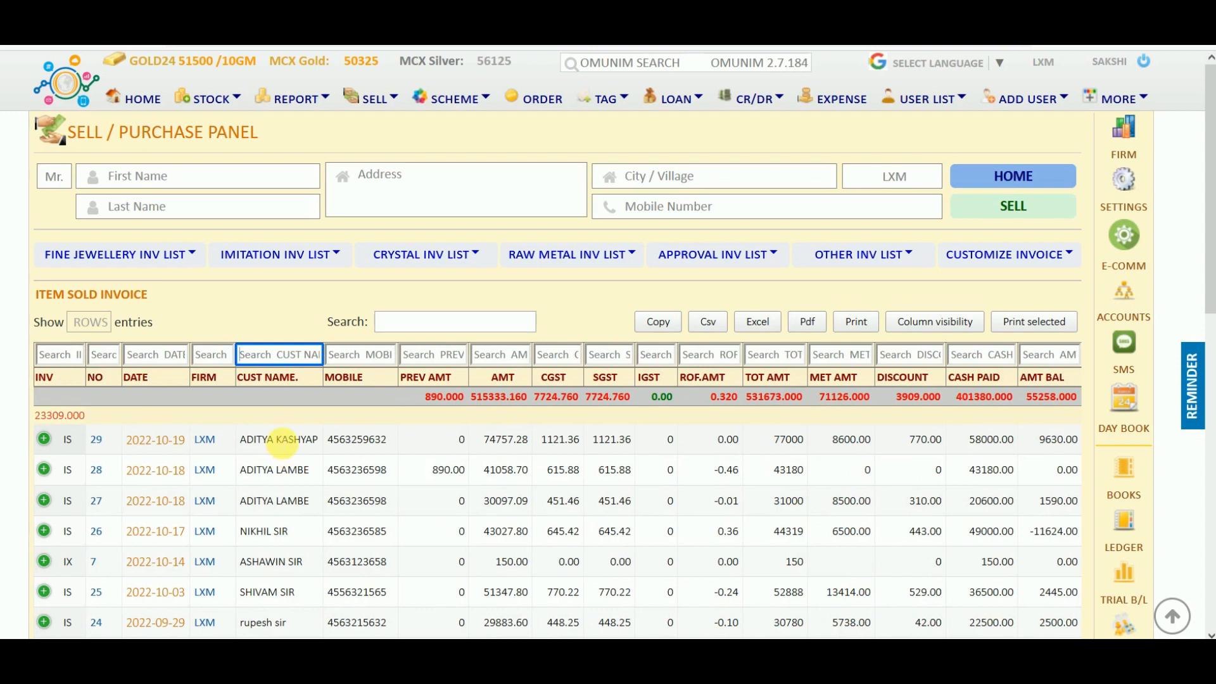
pyautogui.scroll(-3, 326, 527)
pyautogui.scroll(-5, 325, 527)
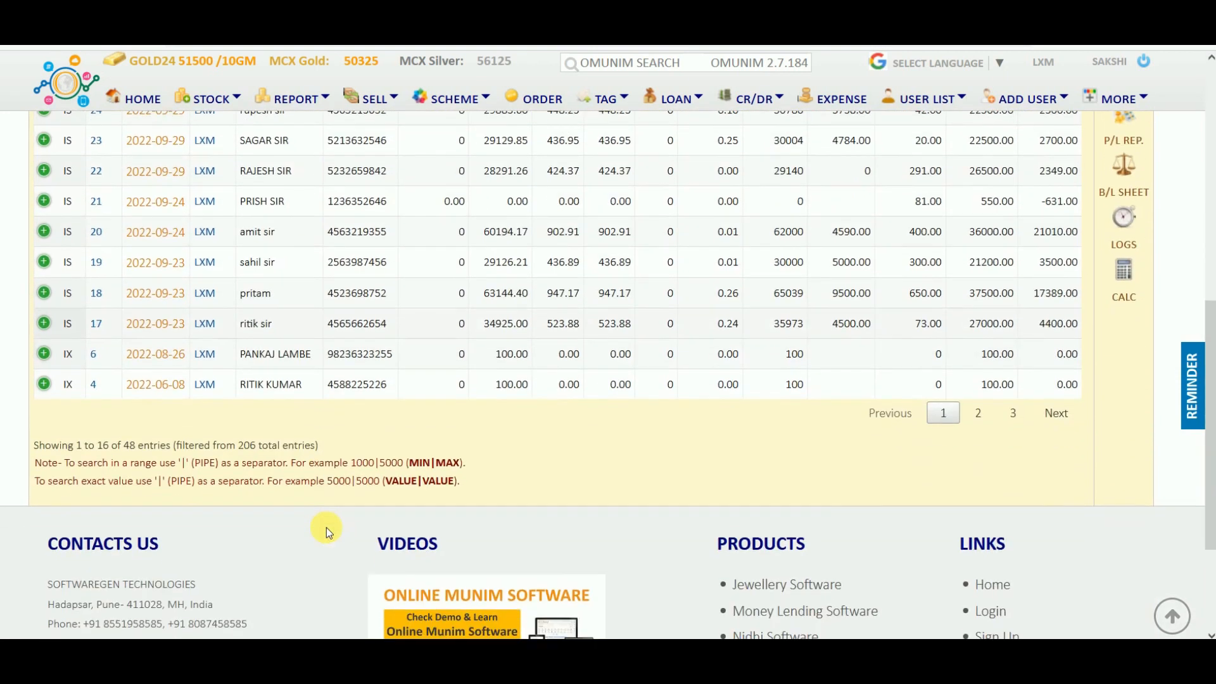
pyautogui.scroll(8, 326, 527)
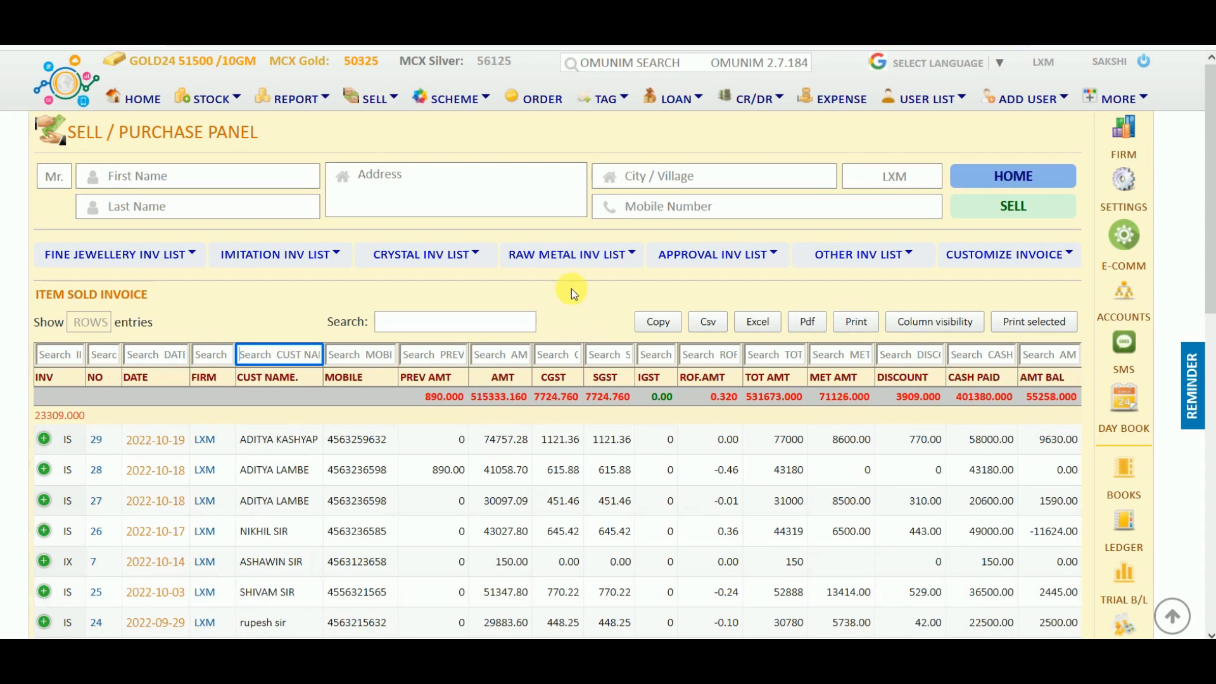
pyautogui.click(166, 359)
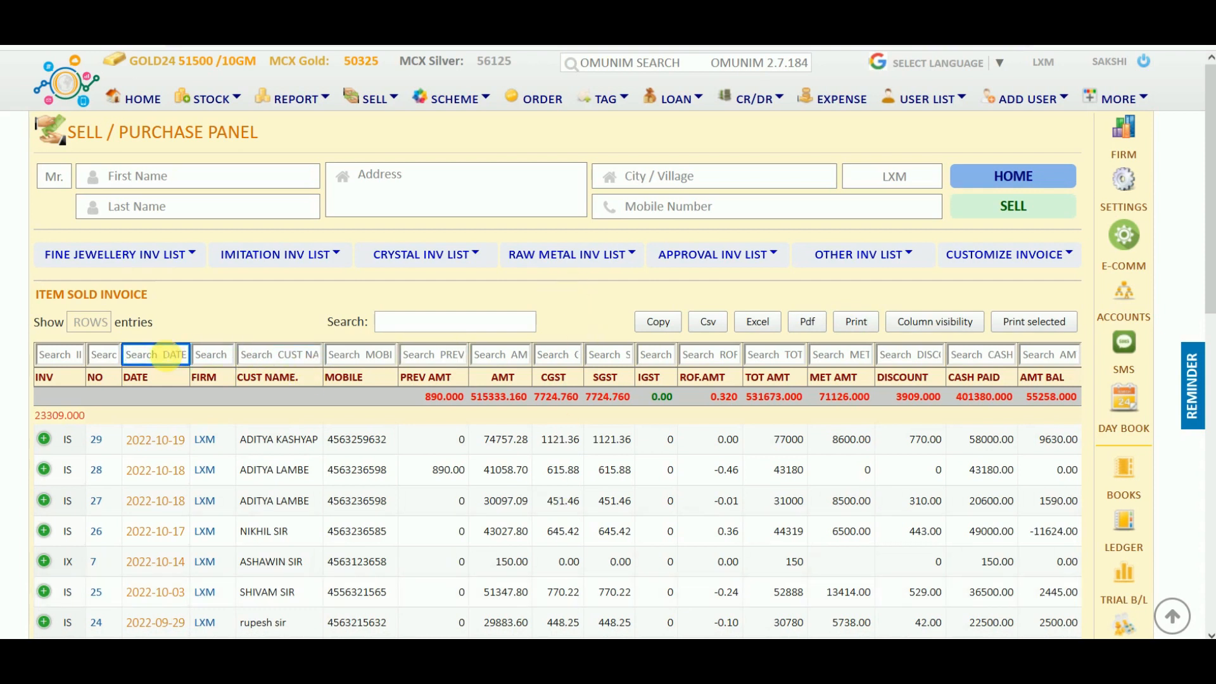
pyautogui.write('2022-09')
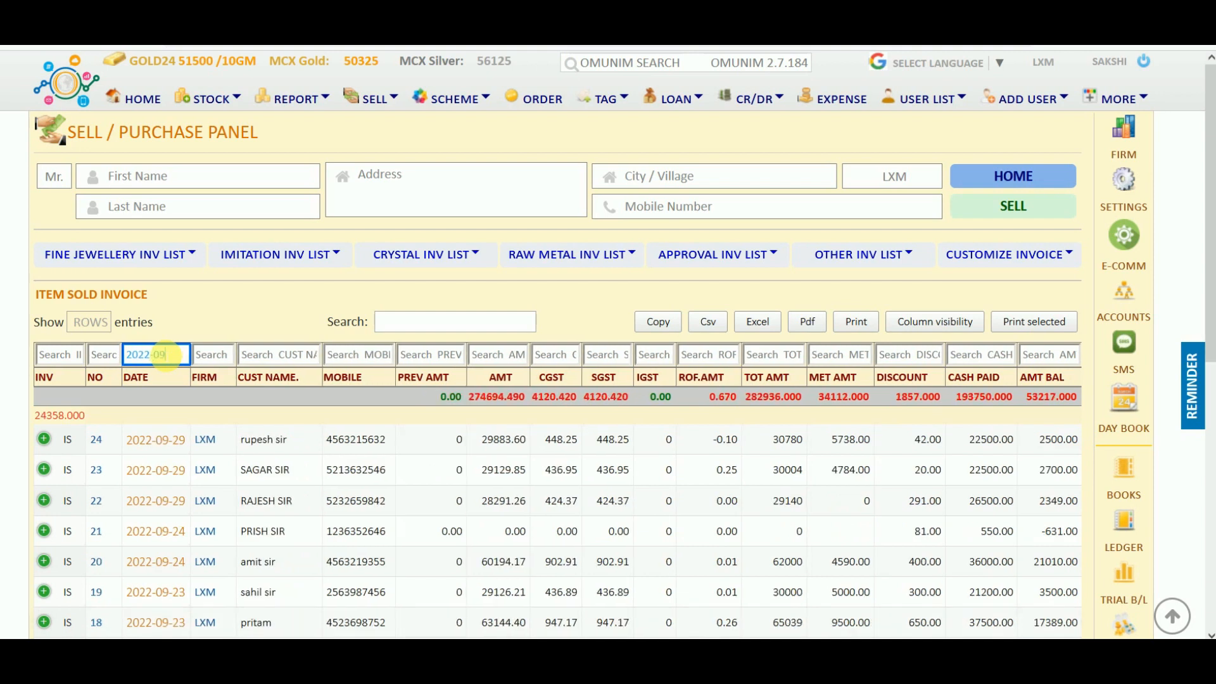
pyautogui.write('-23')
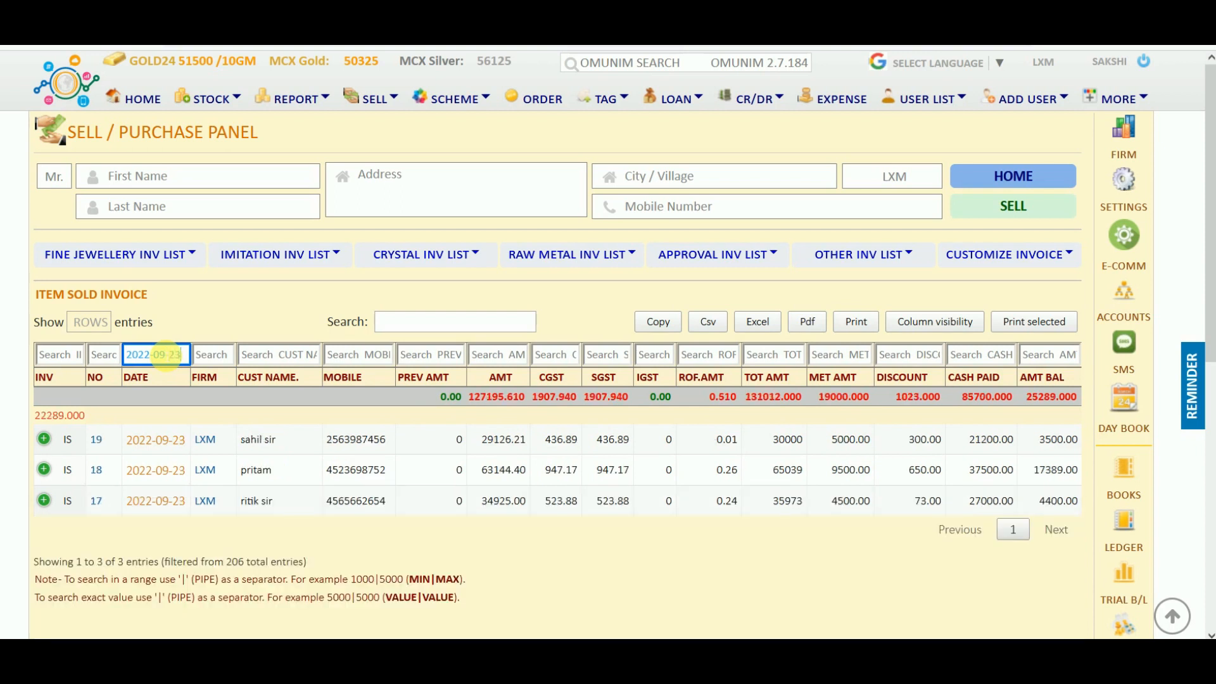
pyautogui.press('BackSpace')
pyautogui.press('BackSpace')
pyautogui.press('BackSpace')
pyautogui.press('BackSpace')
pyautogui.press('BackSpace')
pyautogui.press('BackSpace')
pyautogui.press('BackSpace')
pyautogui.press('BackSpace')
pyautogui.press('BackSpace')
pyautogui.press('BackSpace')
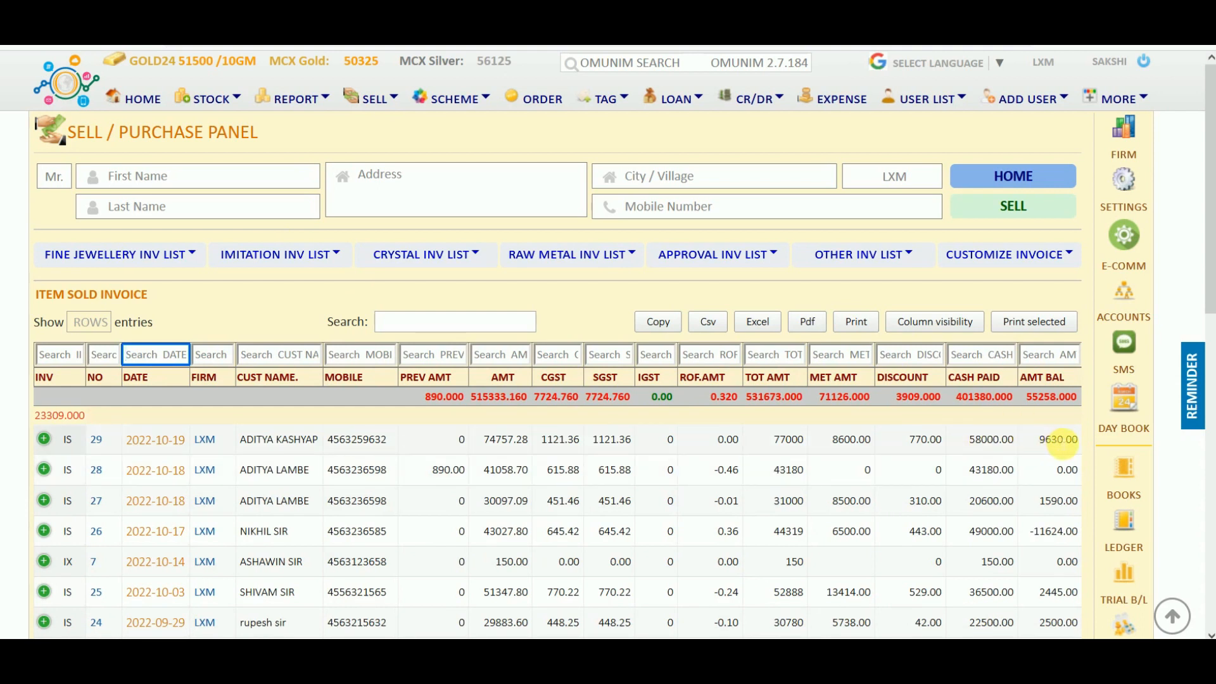
# Show the active udhaar list and the IUM 30 entry with 9,630.00 outstanding from IS 29.
pyautogui.click(757, 100)
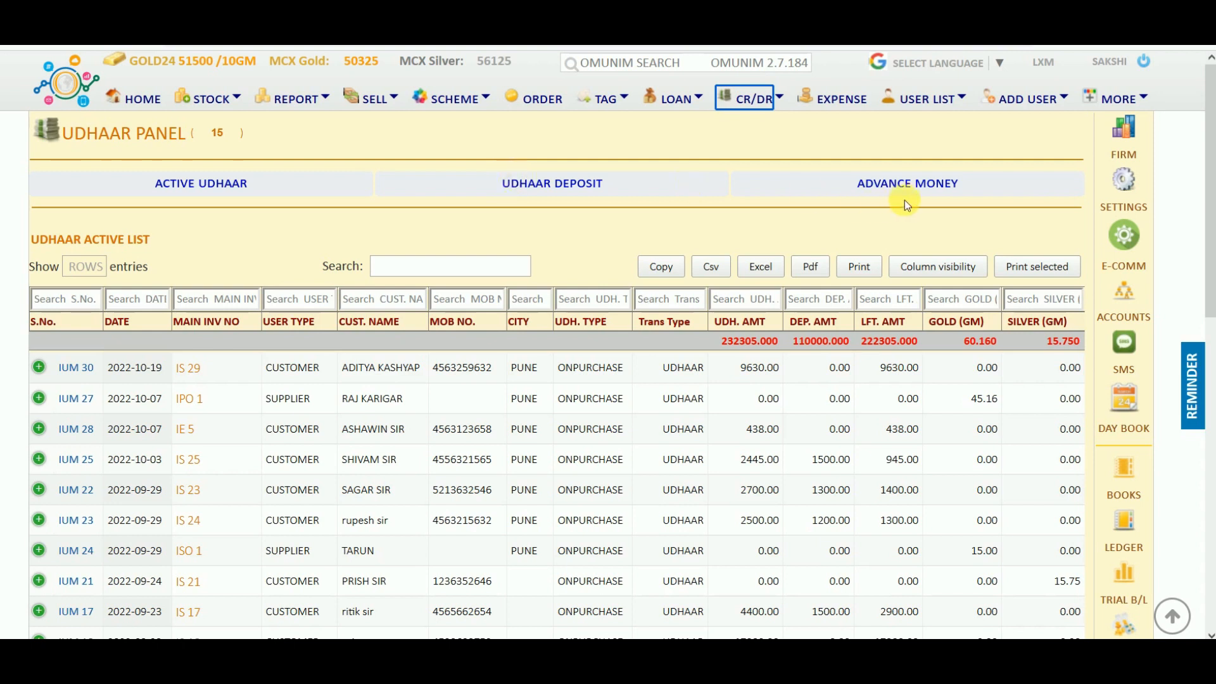
pyautogui.click(208, 184)
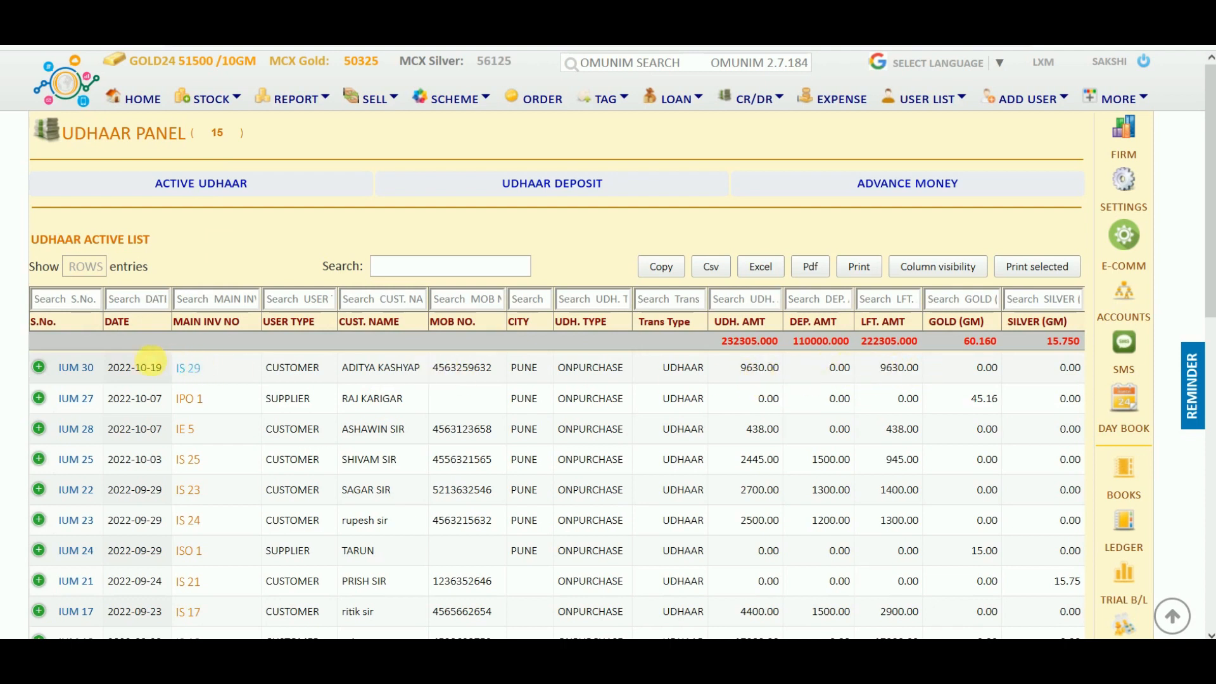
pyautogui.click(79, 371)
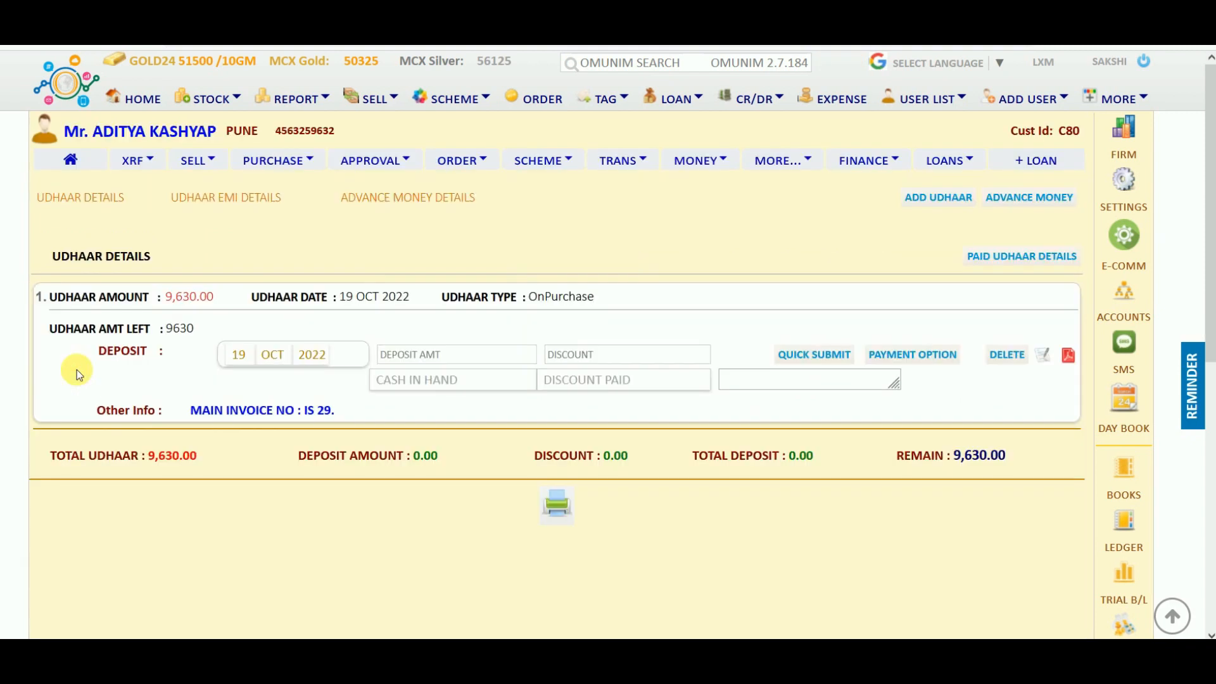
pyautogui.click(425, 349)
pyautogui.write('5000')
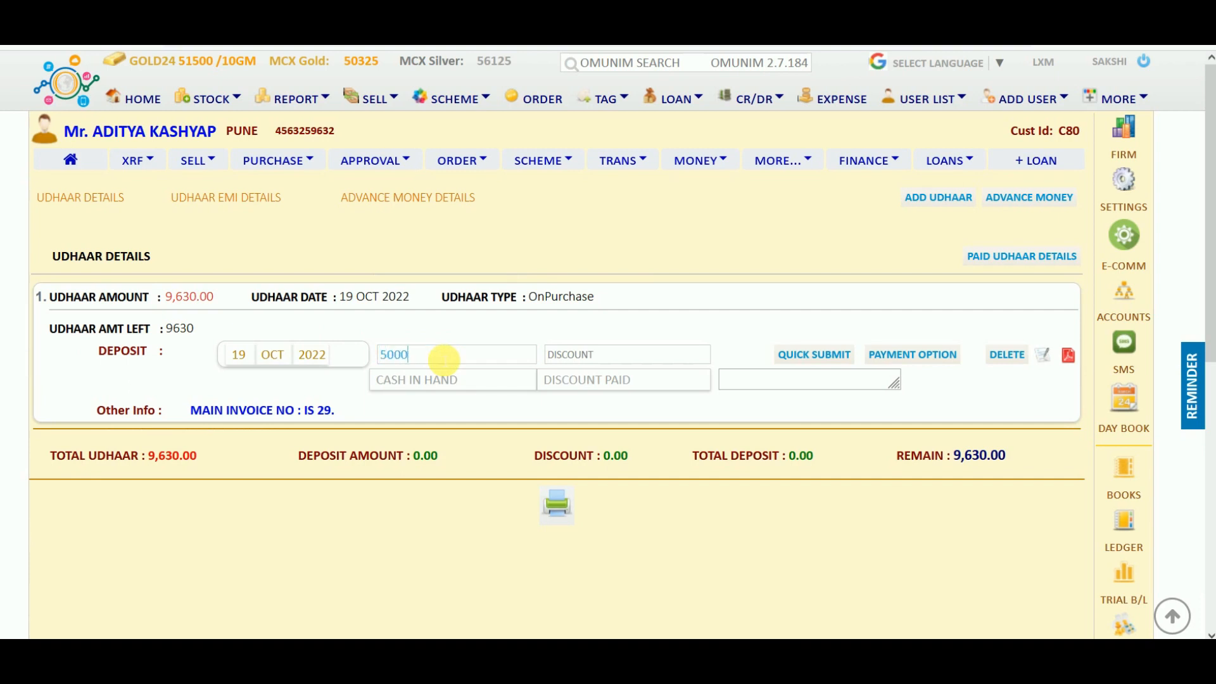
pyautogui.click(835, 359)
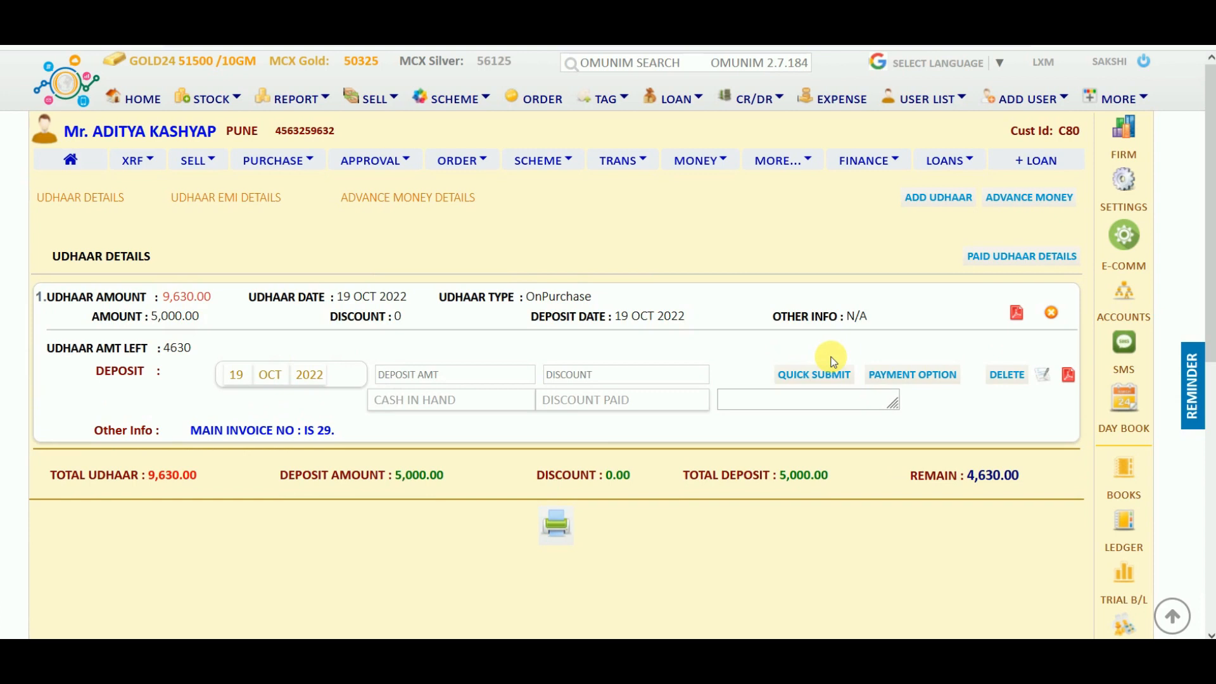
pyautogui.click(1069, 375)
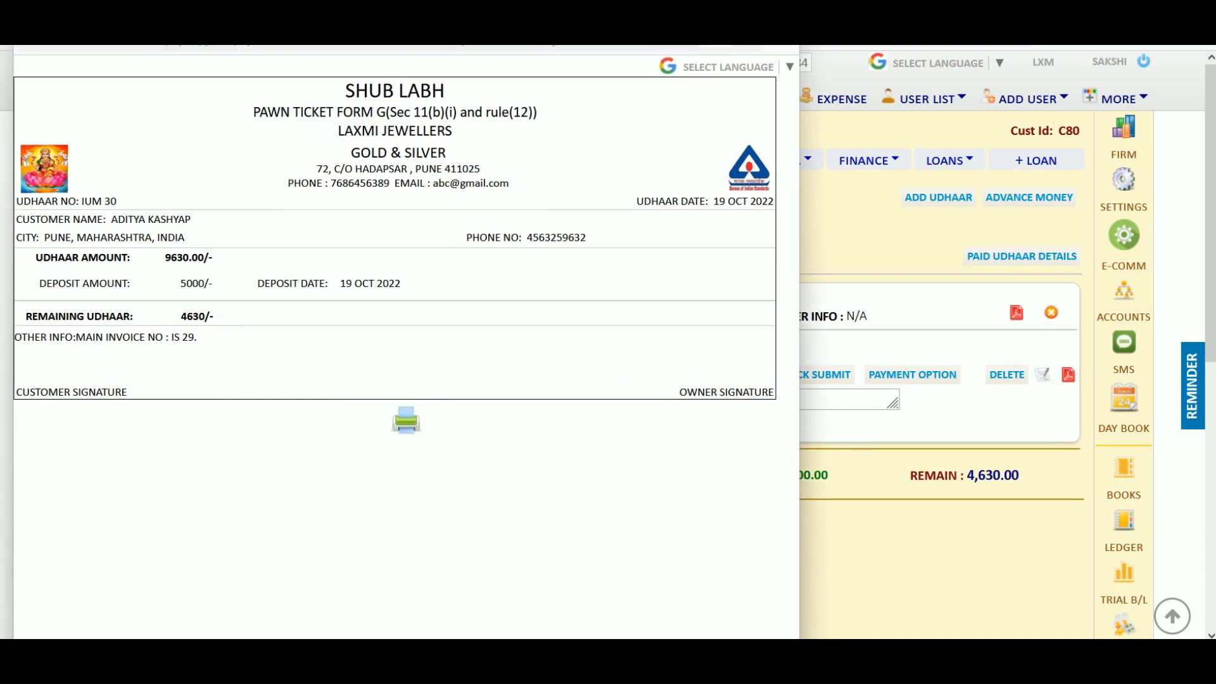
pyautogui.moveTo(259, 13); pyautogui.dragTo(223, 63)
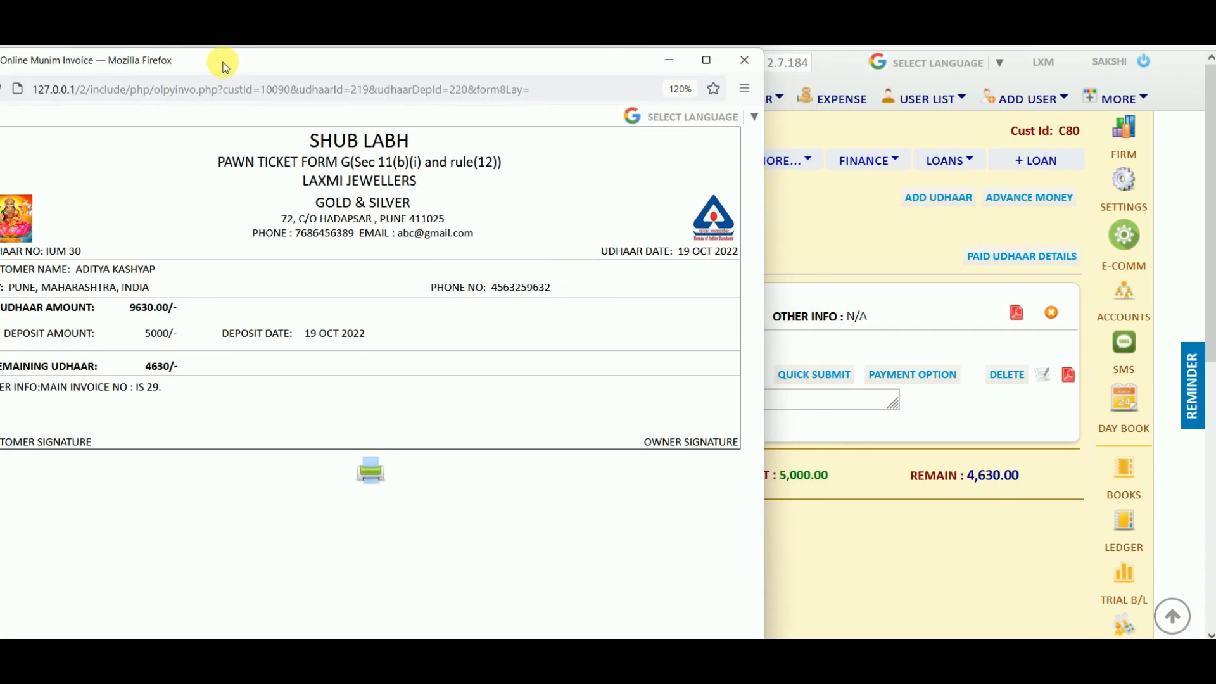
pyautogui.click(743, 60)
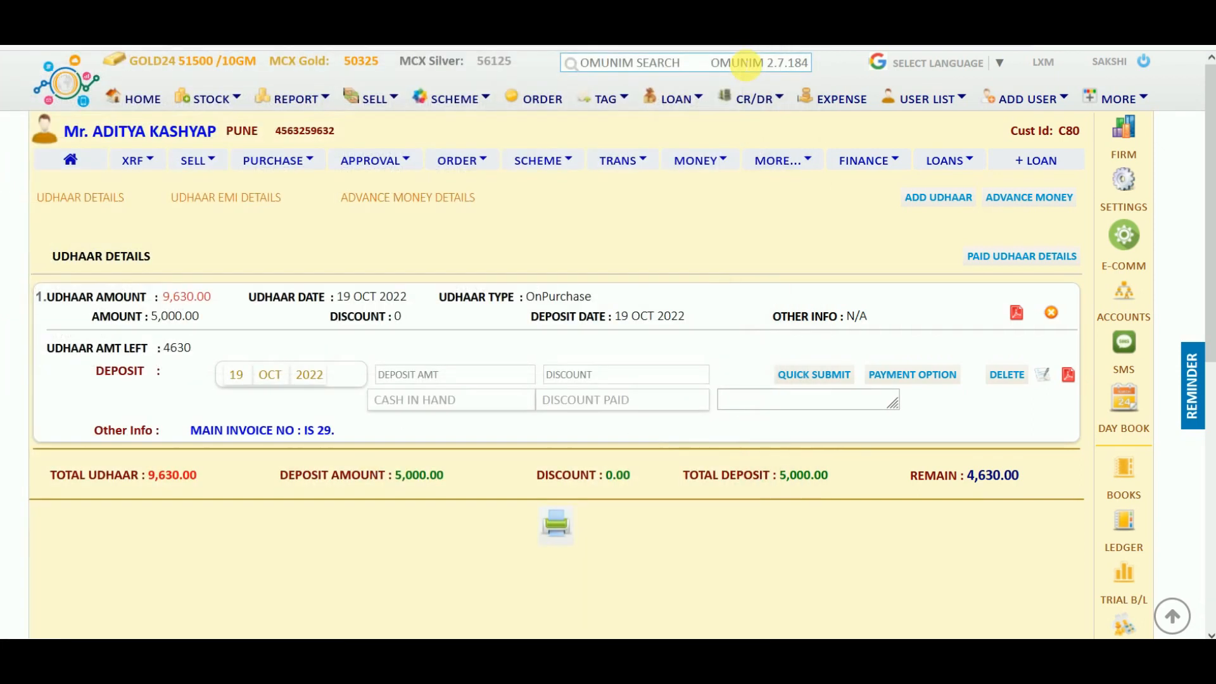
pyautogui.click(753, 98)
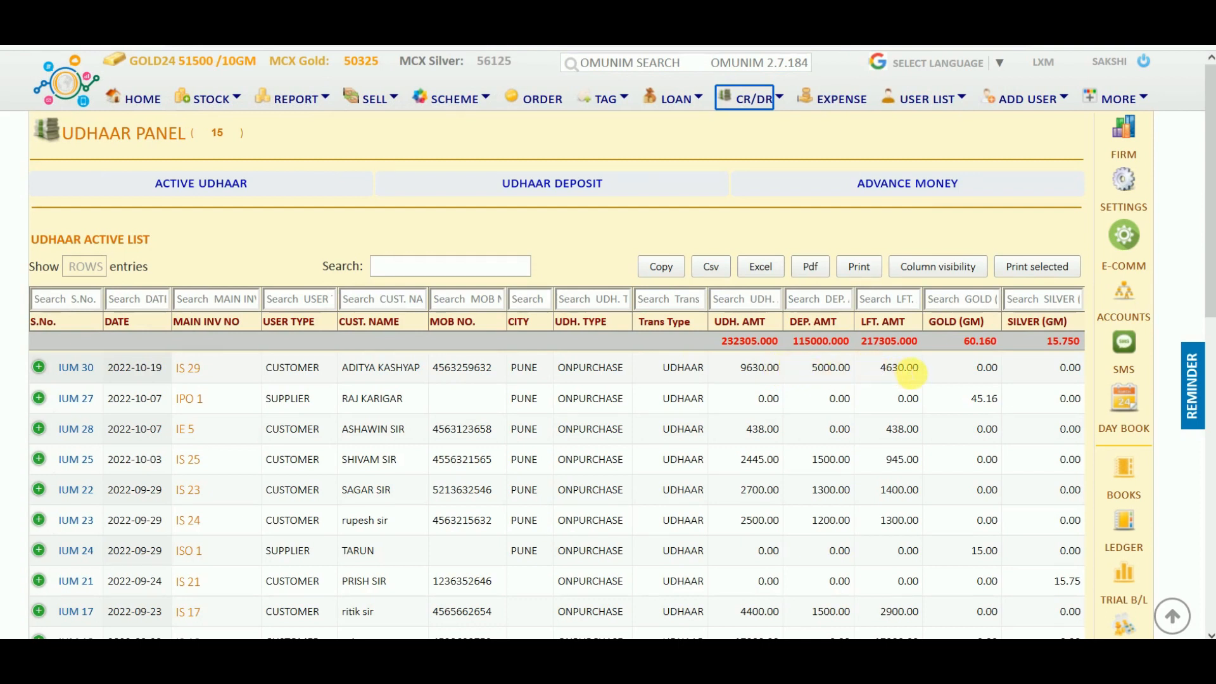
pyautogui.click(79, 368)
pyautogui.click(198, 159)
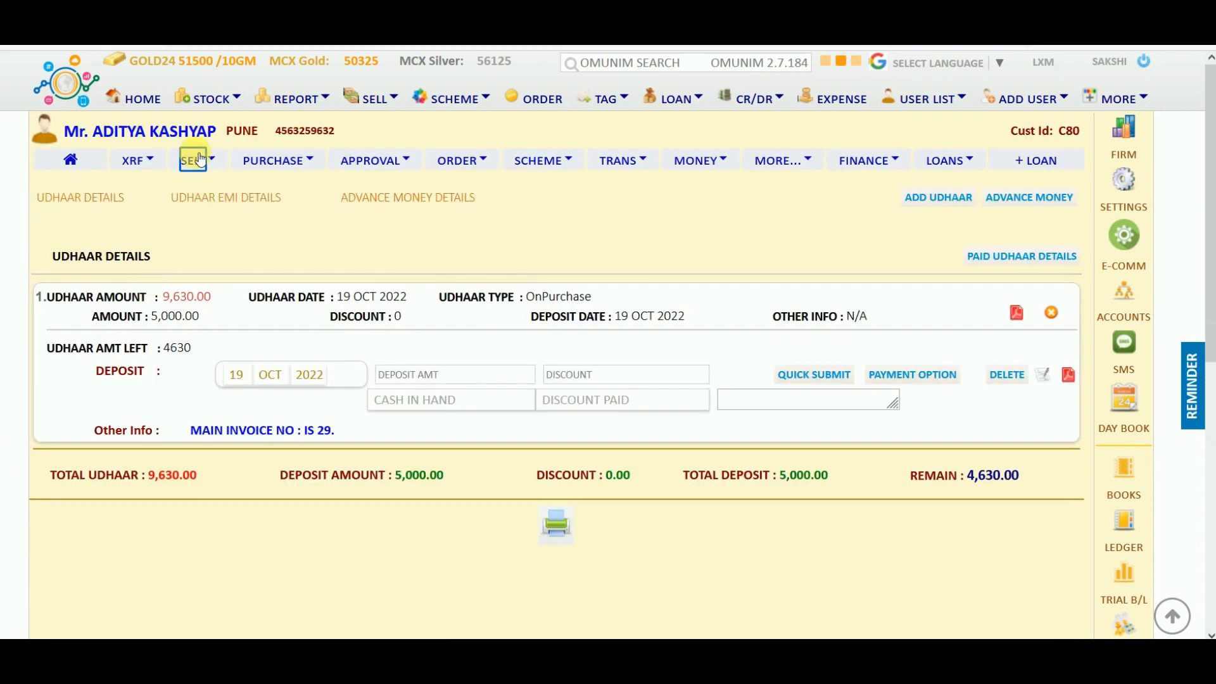
# Add product hr9 to the sale and include the 4630 udhaar balance in the bill.
pyautogui.click(329, 196)
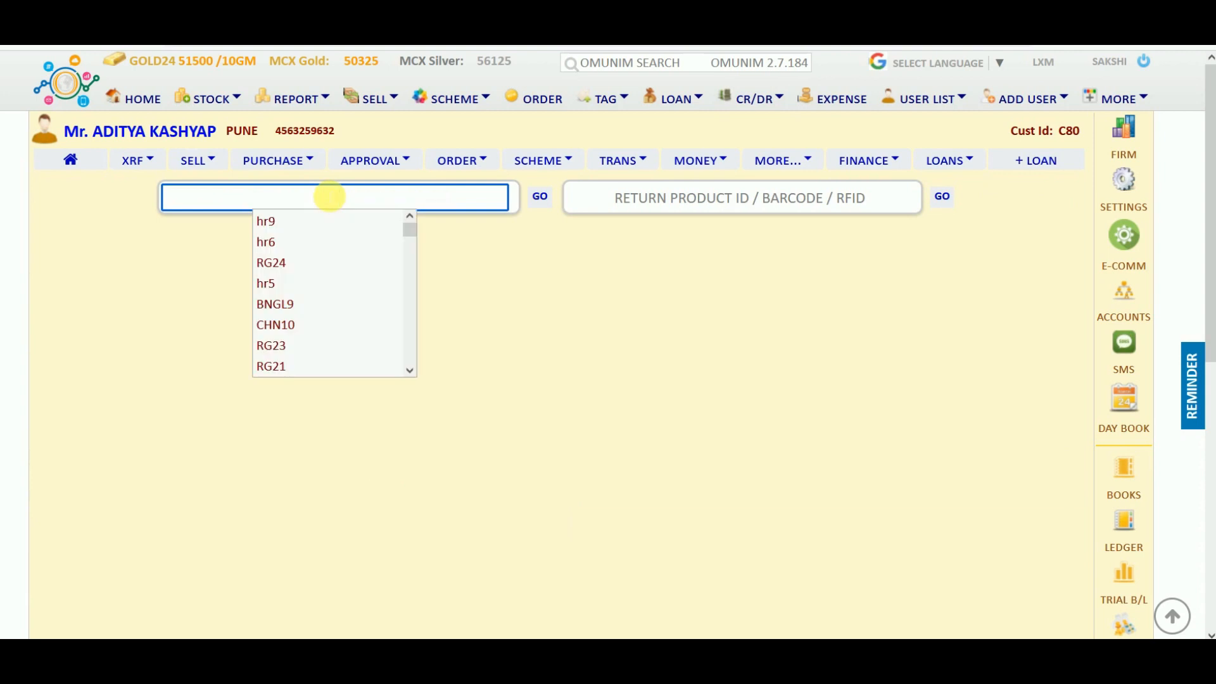
pyautogui.click(268, 222)
pyautogui.click(555, 387)
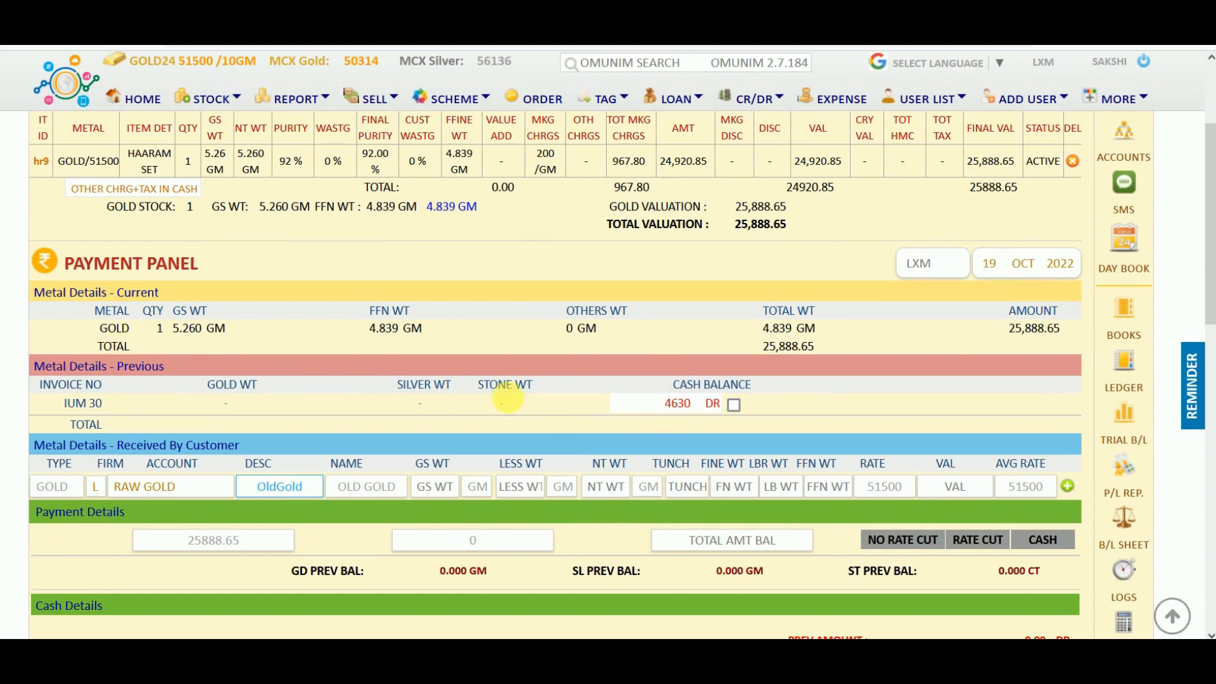
pyautogui.click(732, 405)
# Record 20,000 cash and 11,295 bank payment, save the sale, and open invoice IS30.
pyautogui.scroll(-8, 733, 409)
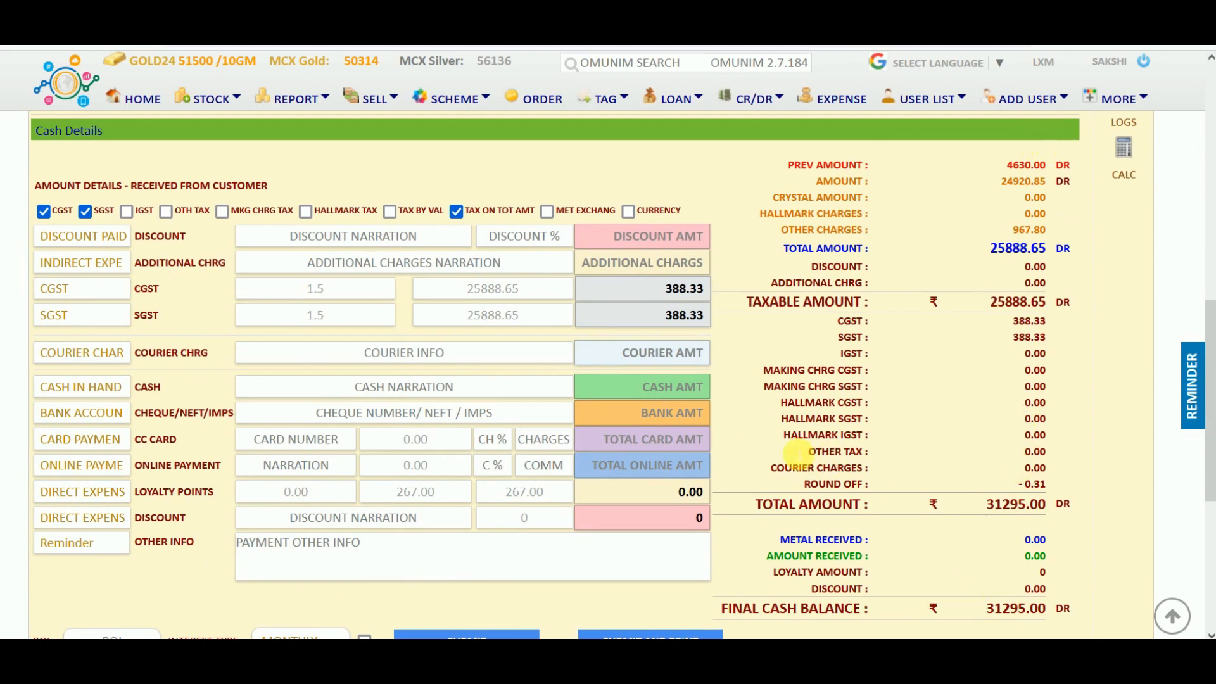
pyautogui.click(672, 396)
pyautogui.write('20000')
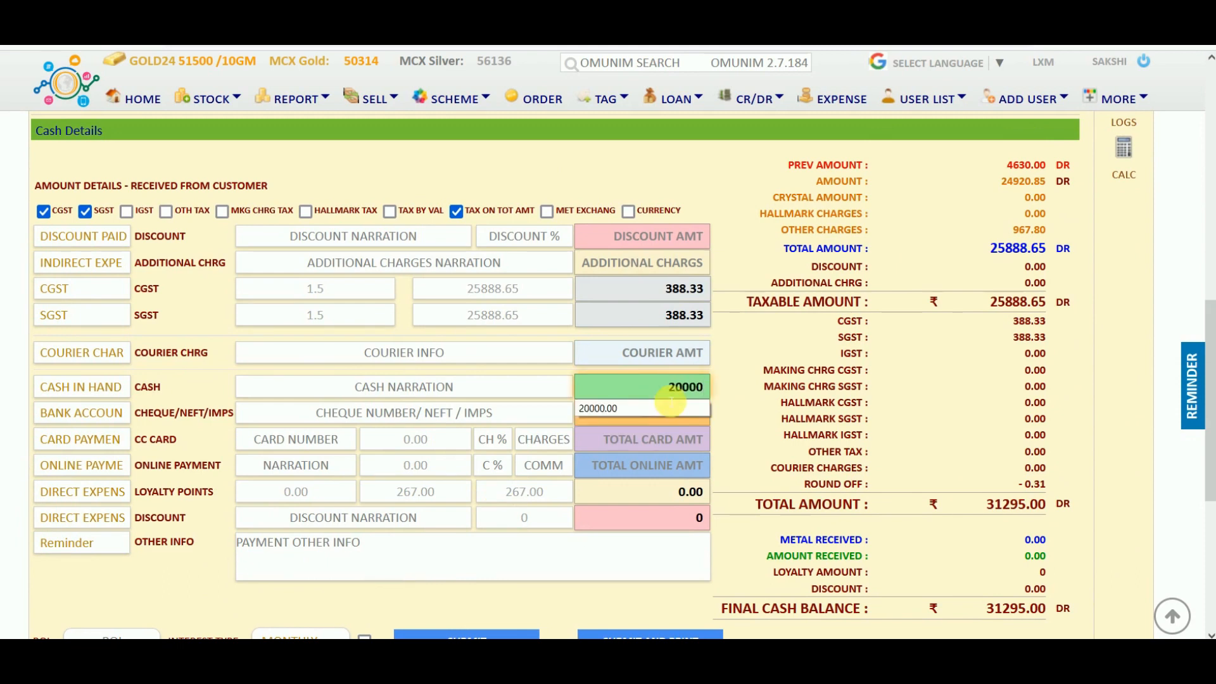
pyautogui.click(658, 413)
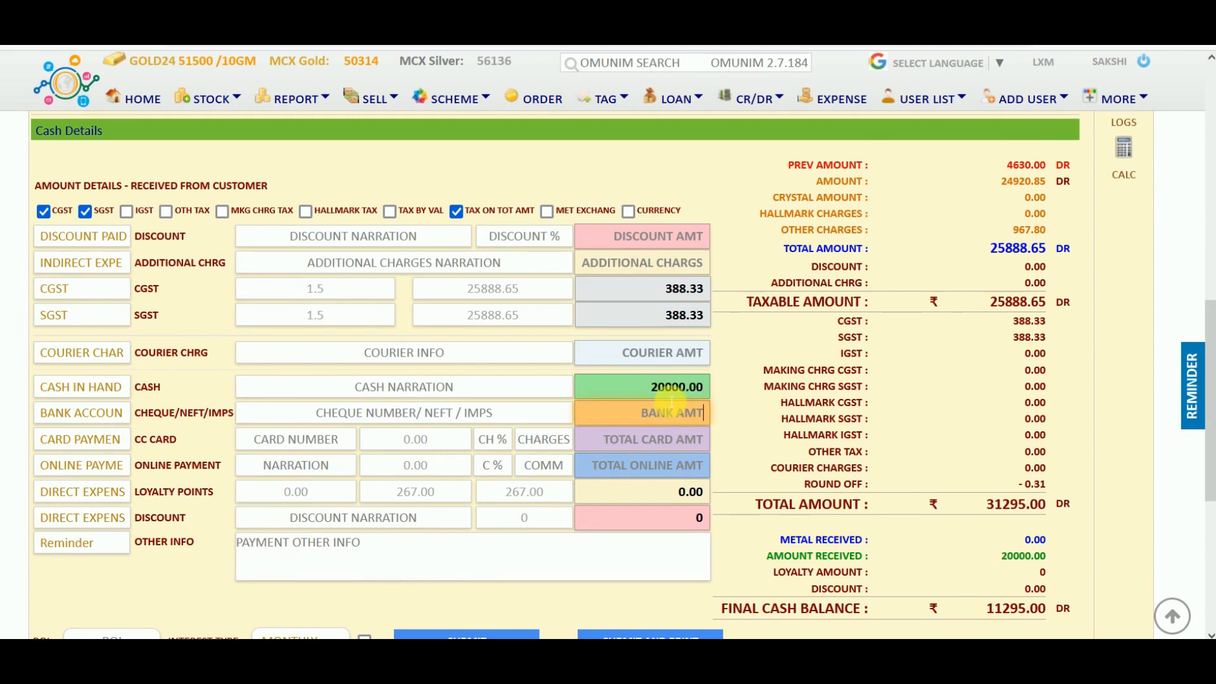
pyautogui.write('11')
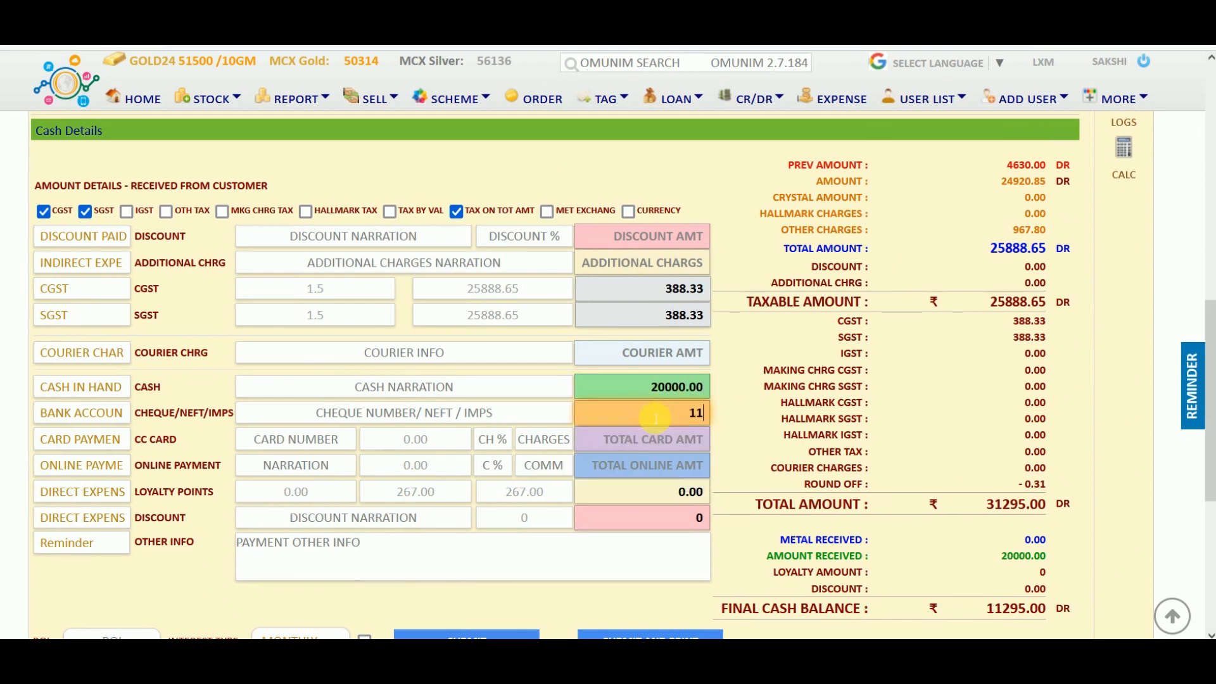
pyautogui.write('295')
pyautogui.press('Tab')
pyautogui.scroll(-3, 574, 444)
pyautogui.click(501, 444)
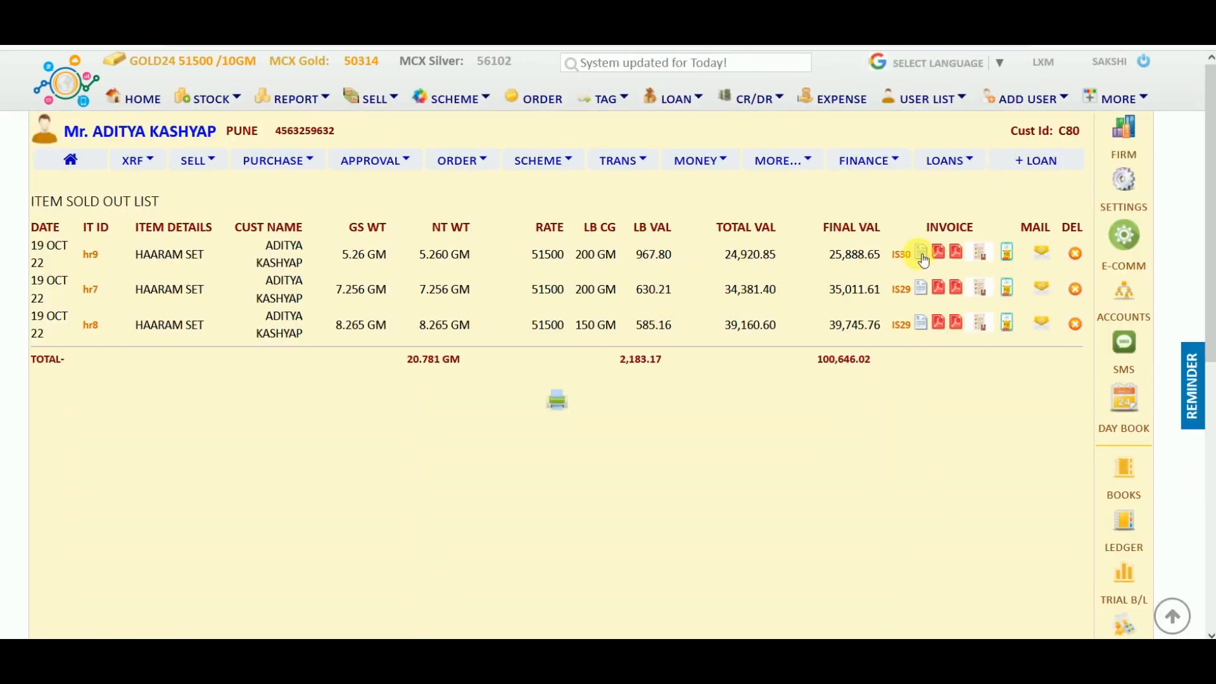
pyautogui.click(922, 254)
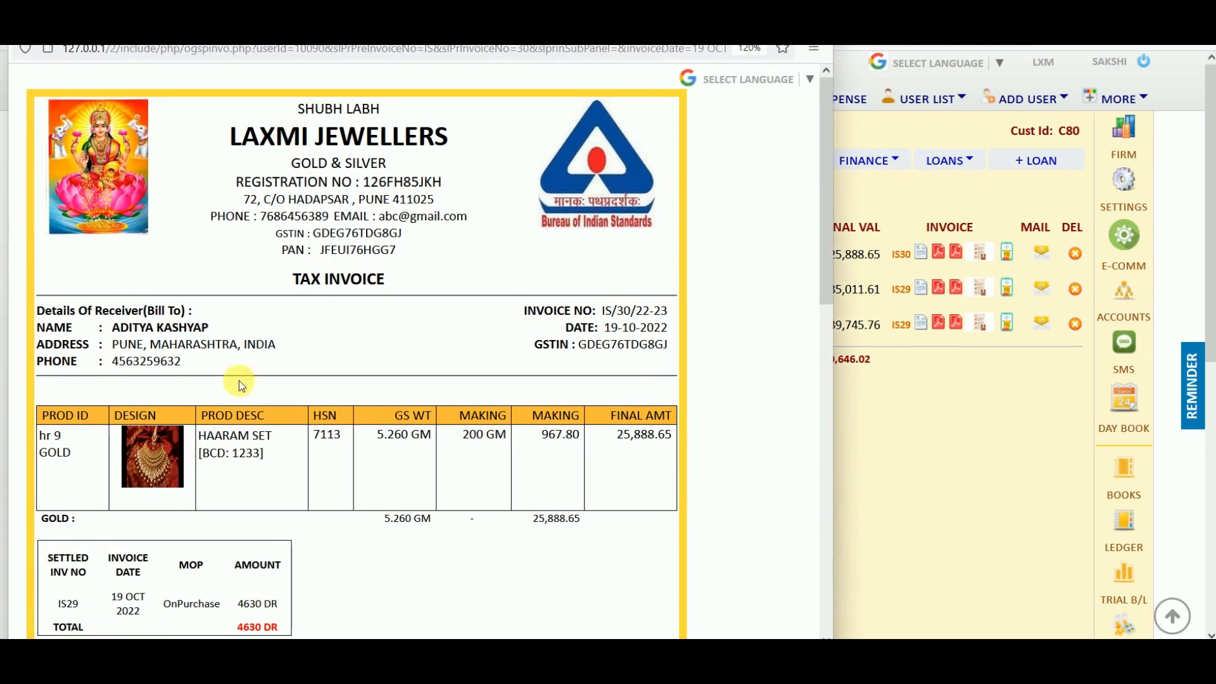
# Highlight IS30's settled invoice table, close the invoice window and dismiss the address suggestions.
pyautogui.scroll(-3, 303, 418)
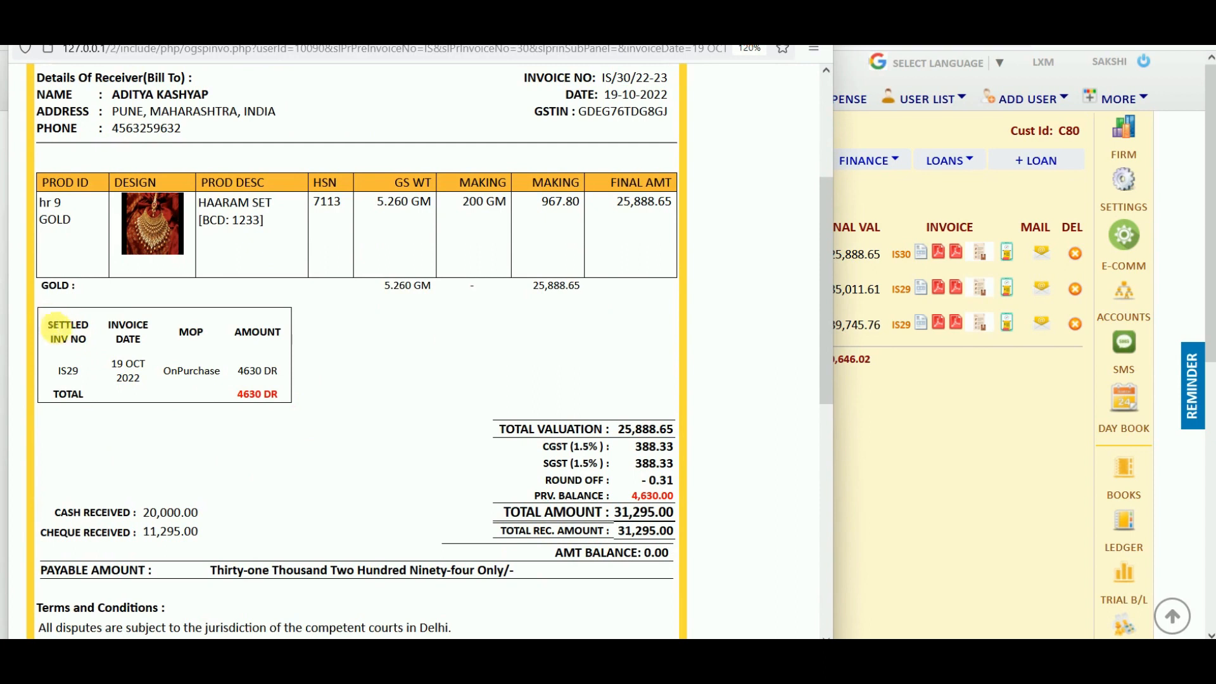
pyautogui.moveTo(47, 322); pyautogui.dragTo(282, 409)
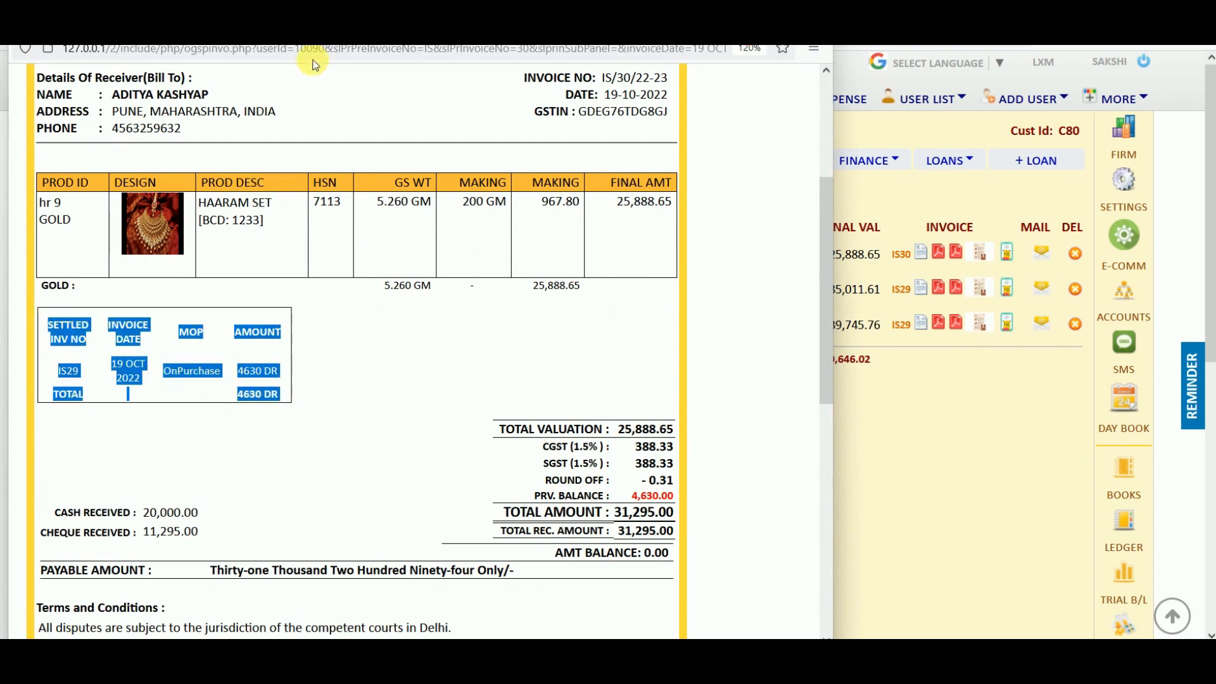
pyautogui.moveTo(719, 26); pyautogui.dragTo(716, 34)
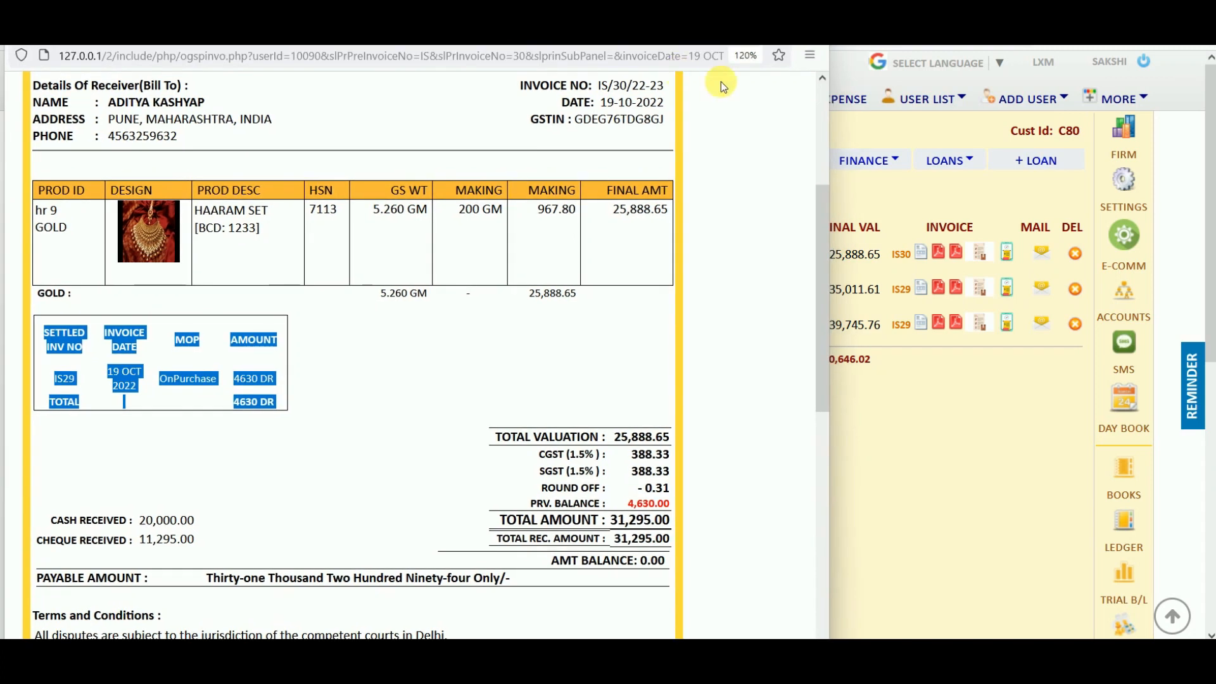
pyautogui.click(886, 33)
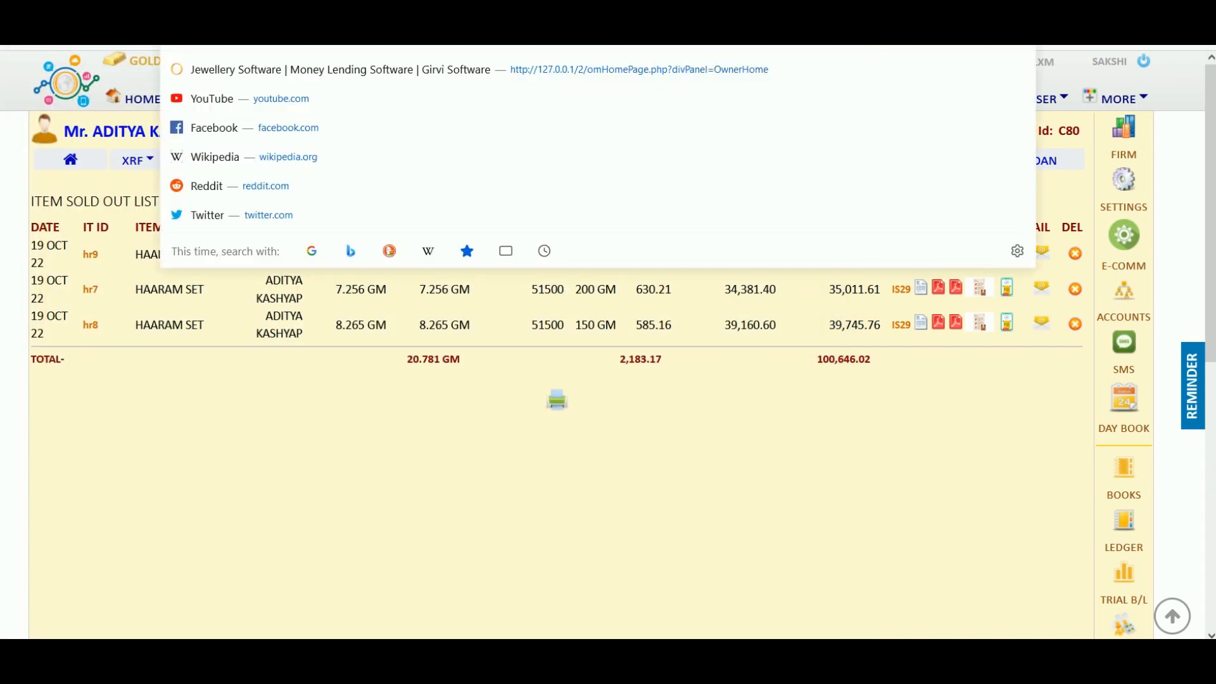
pyautogui.click(469, 547)
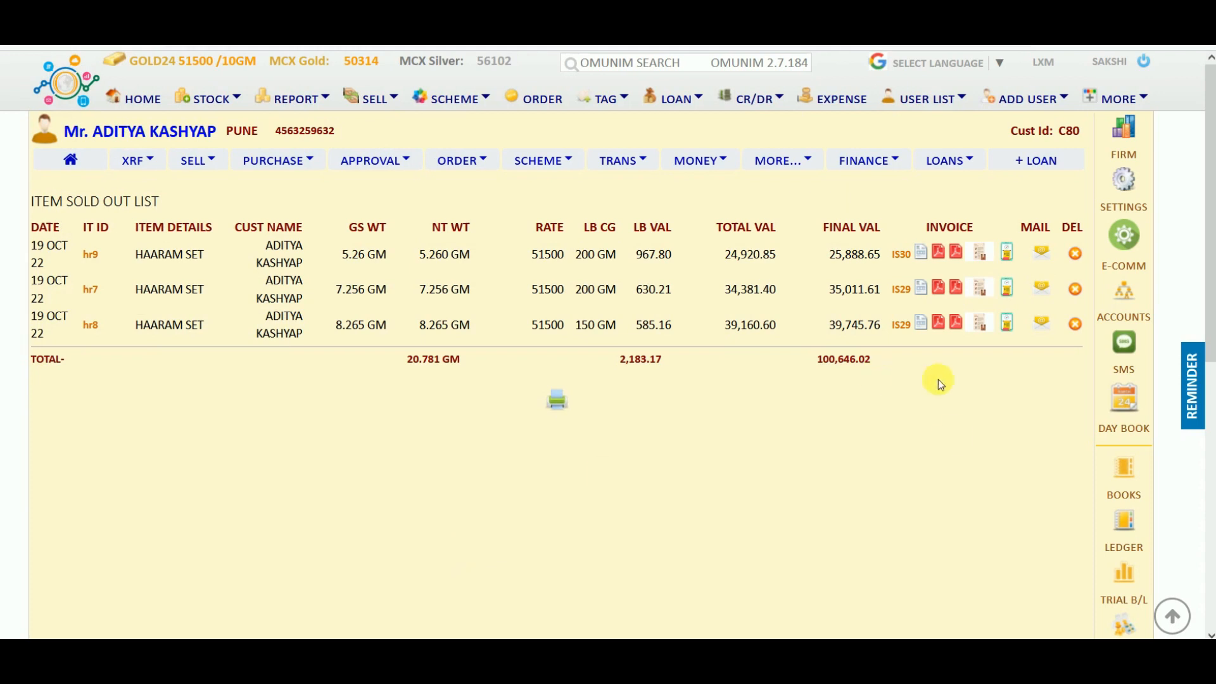
pyautogui.click(1140, 413)
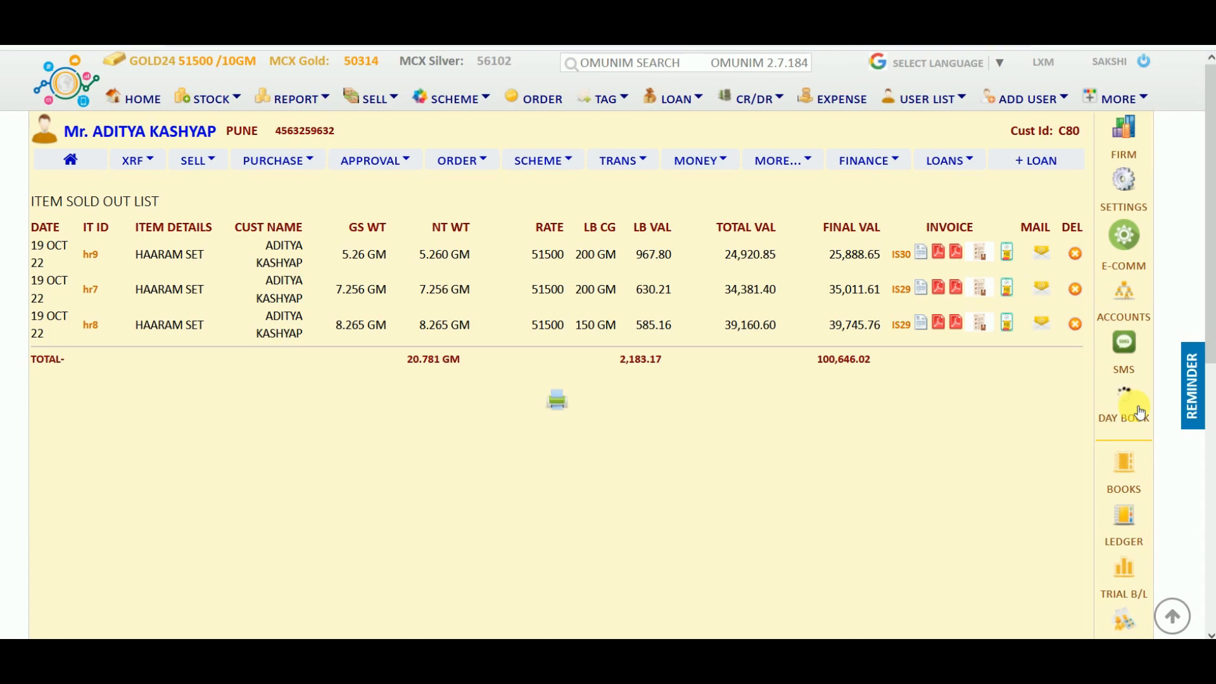
# Scroll through the 19 Oct 2022 Day Book diary and check its report section list.
pyautogui.click(1141, 413)
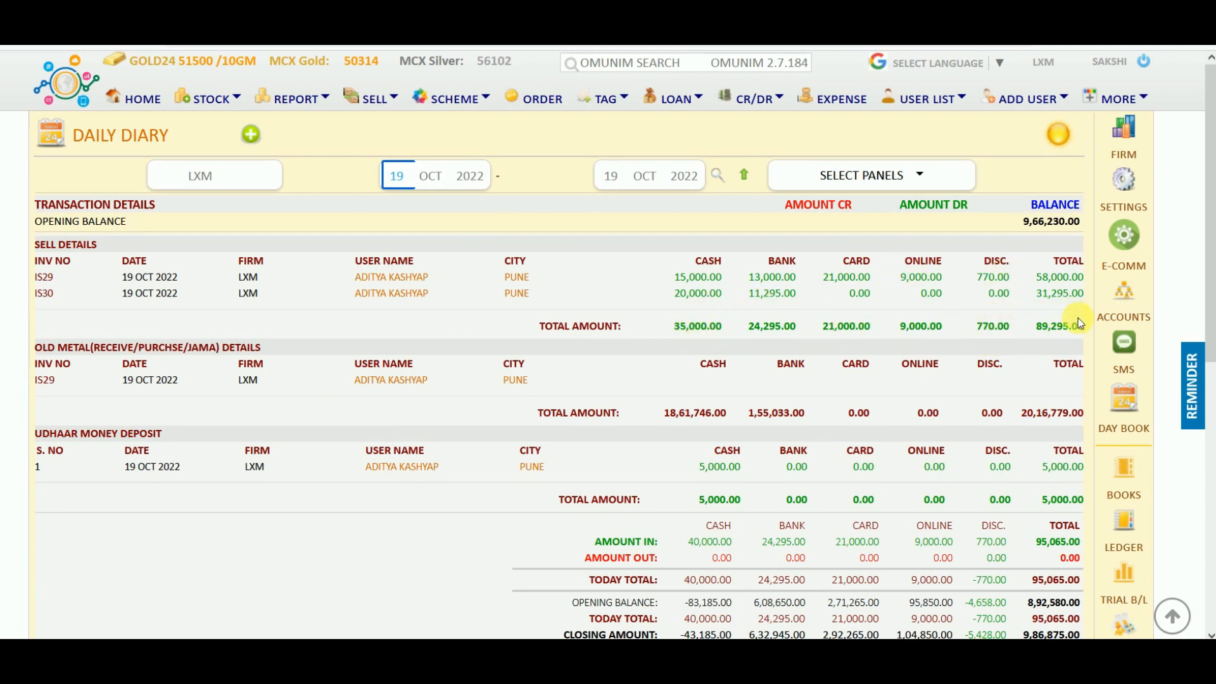
pyautogui.scroll(-2, 898, 406)
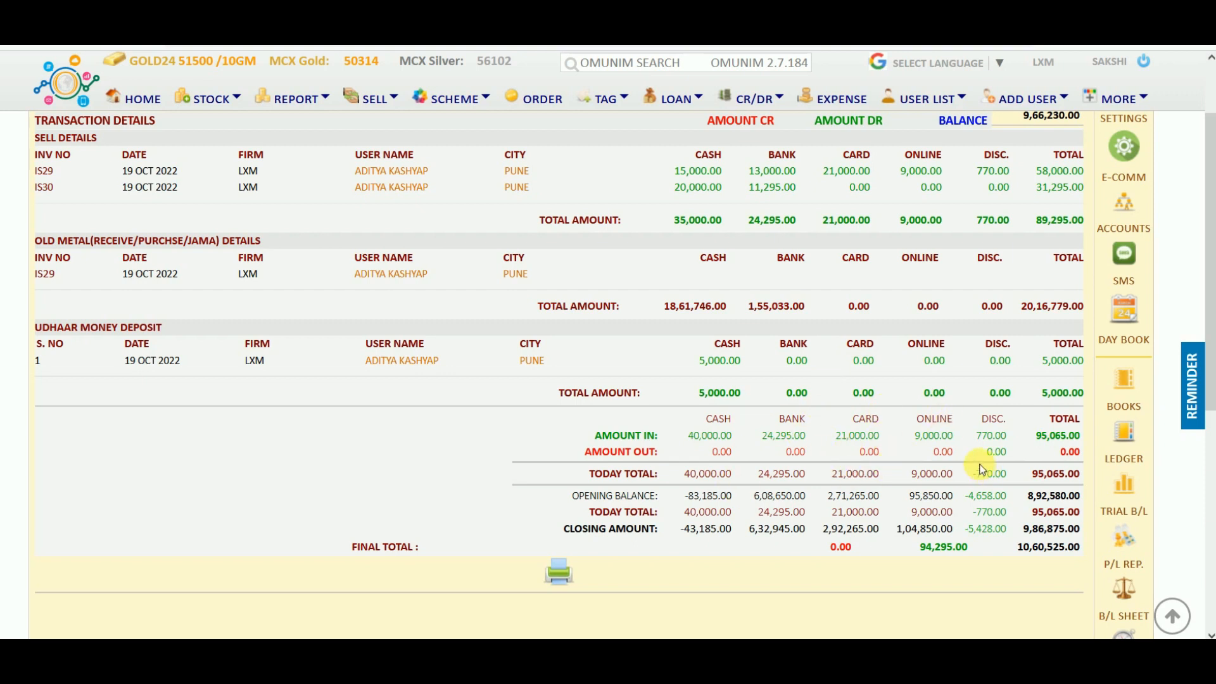
pyautogui.scroll(-2, 1051, 504)
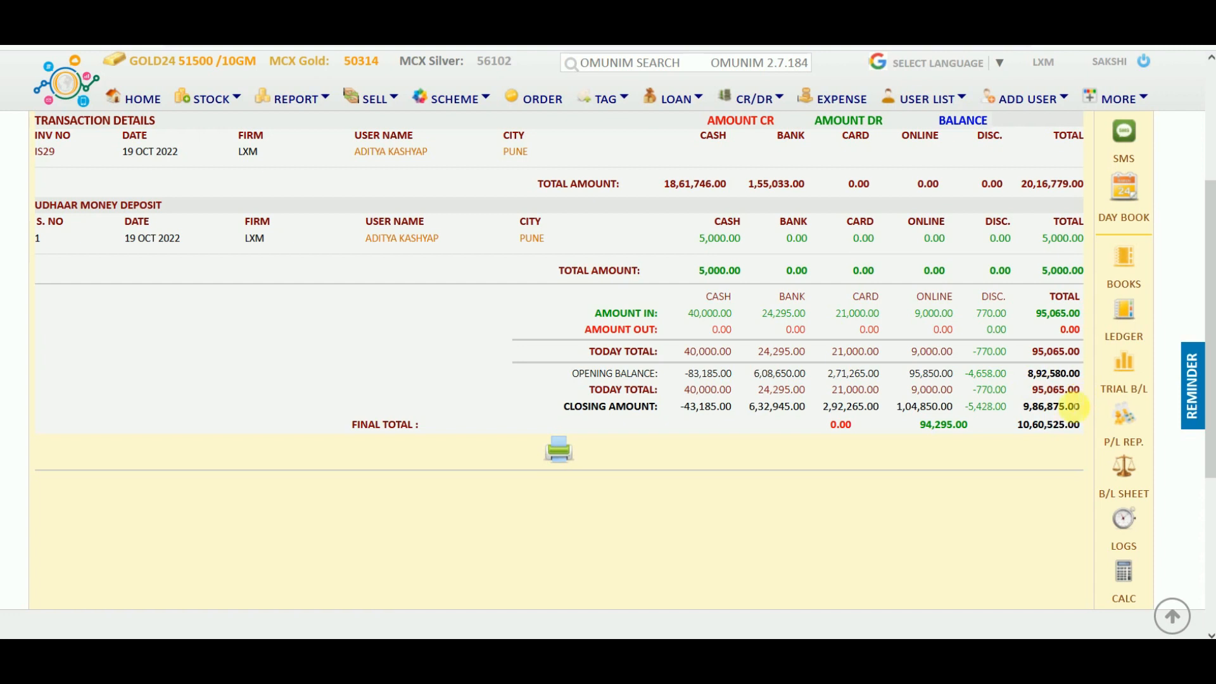
pyautogui.scroll(4, 1025, 399)
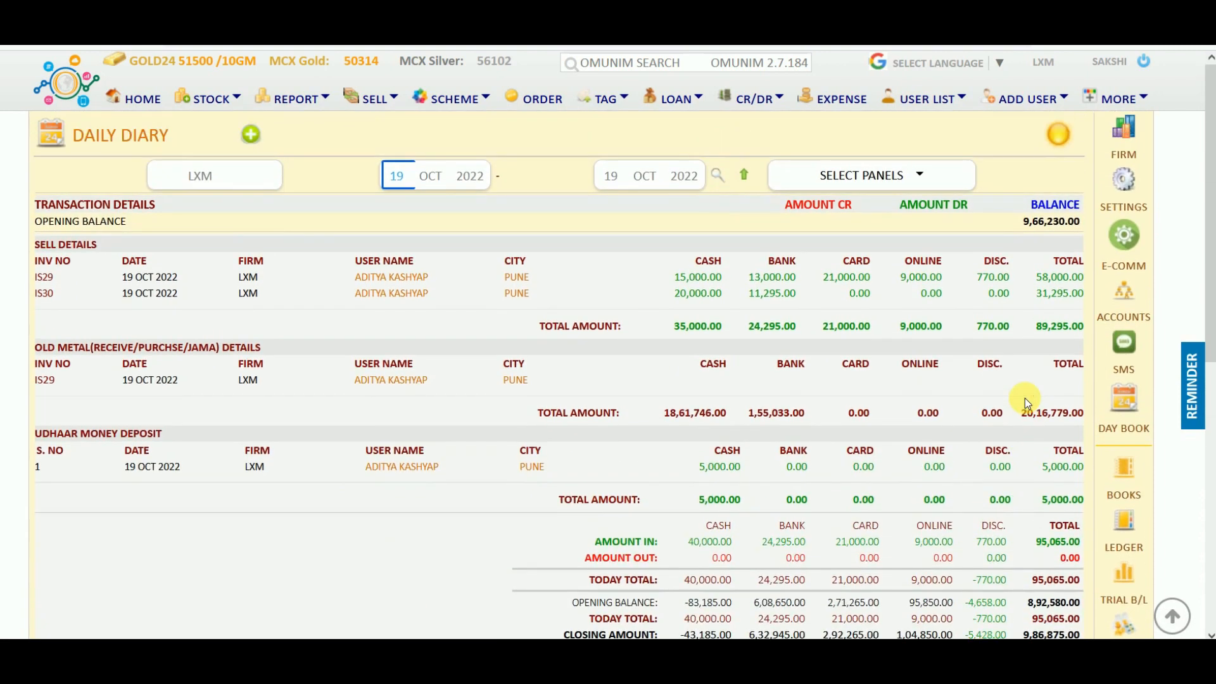
pyautogui.click(921, 177)
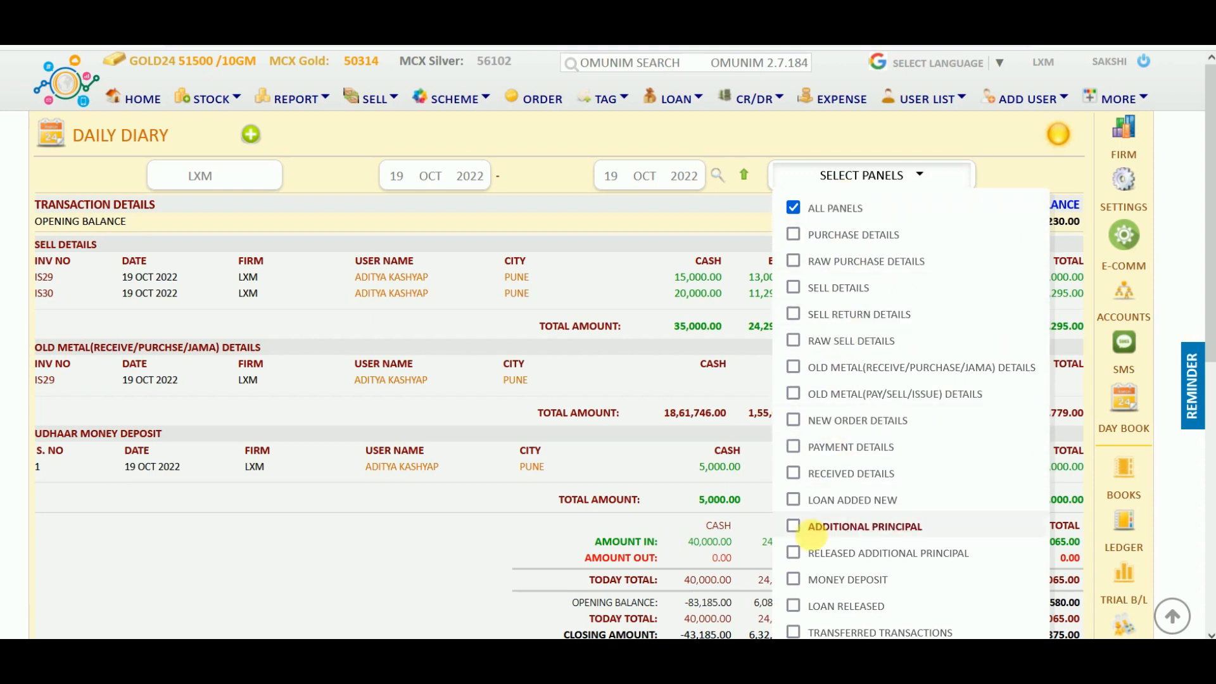
pyautogui.click(584, 211)
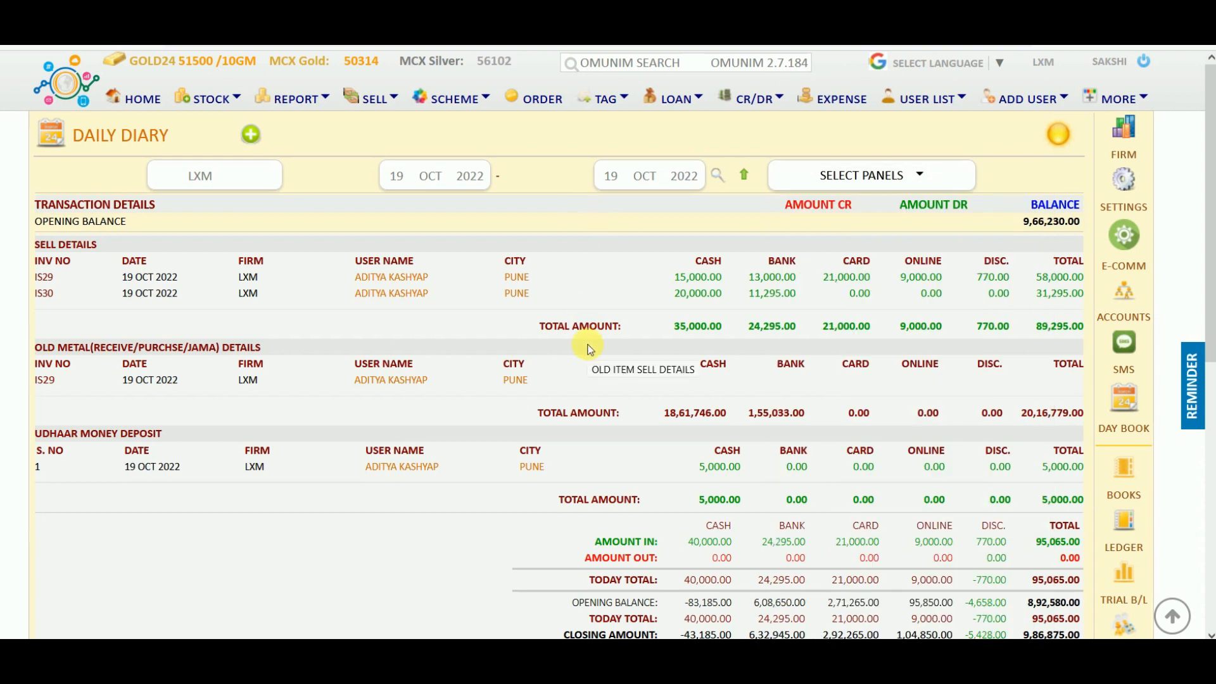
pyautogui.click(1124, 356)
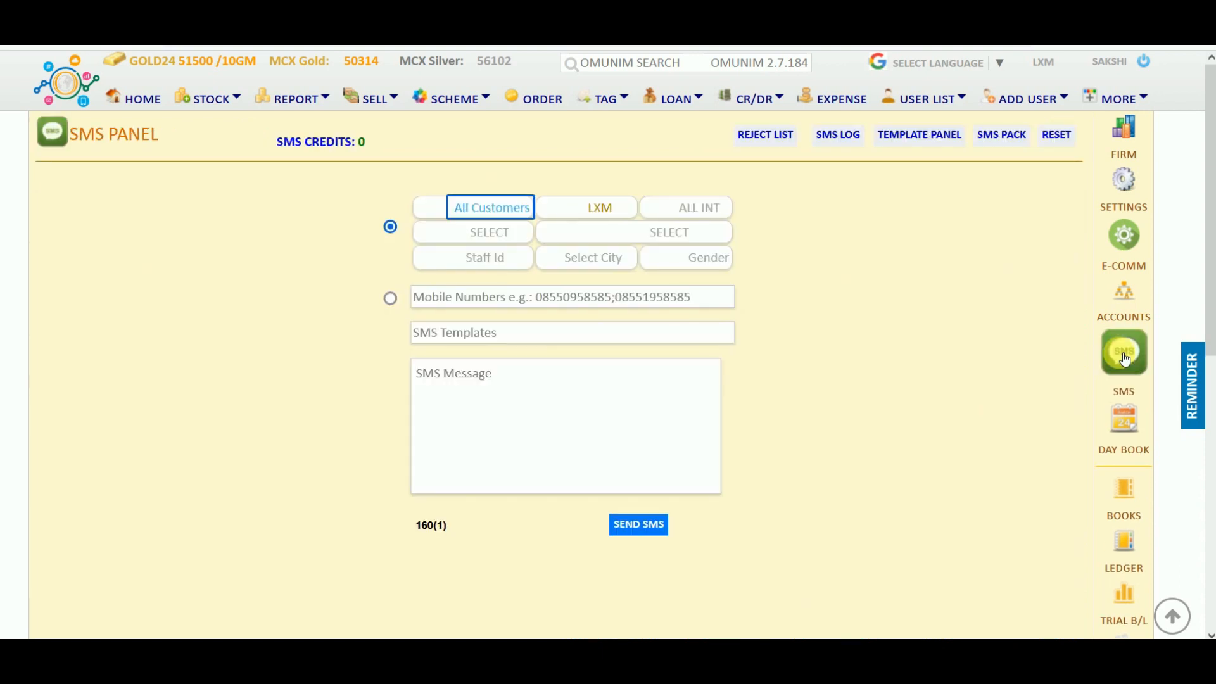
# Back up the database to C:/OMBACKUP from the Settings Data tab's backup panel.
pyautogui.click(1126, 190)
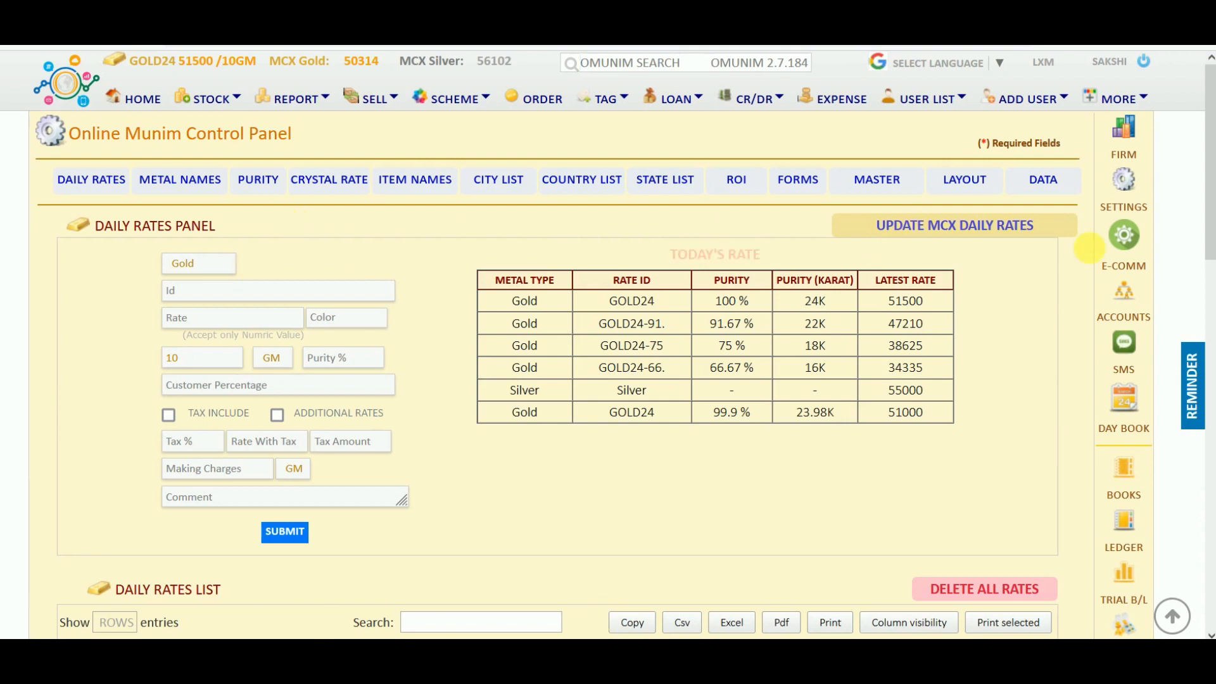
pyautogui.click(1051, 185)
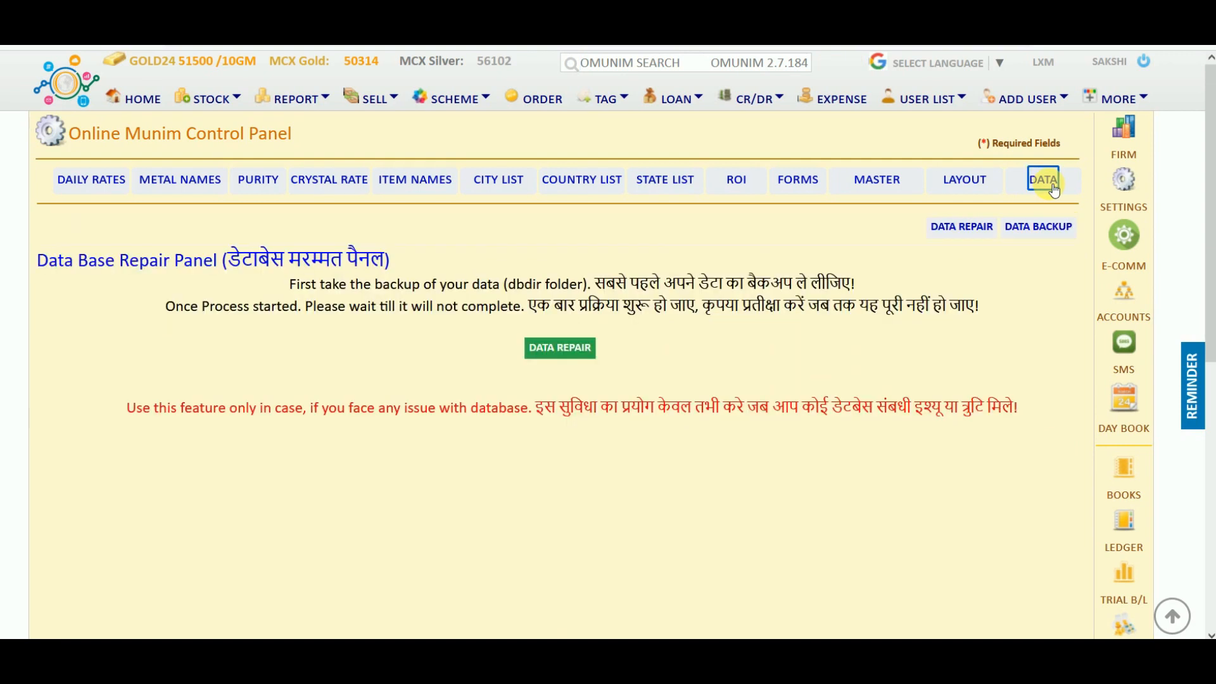
pyautogui.click(1048, 228)
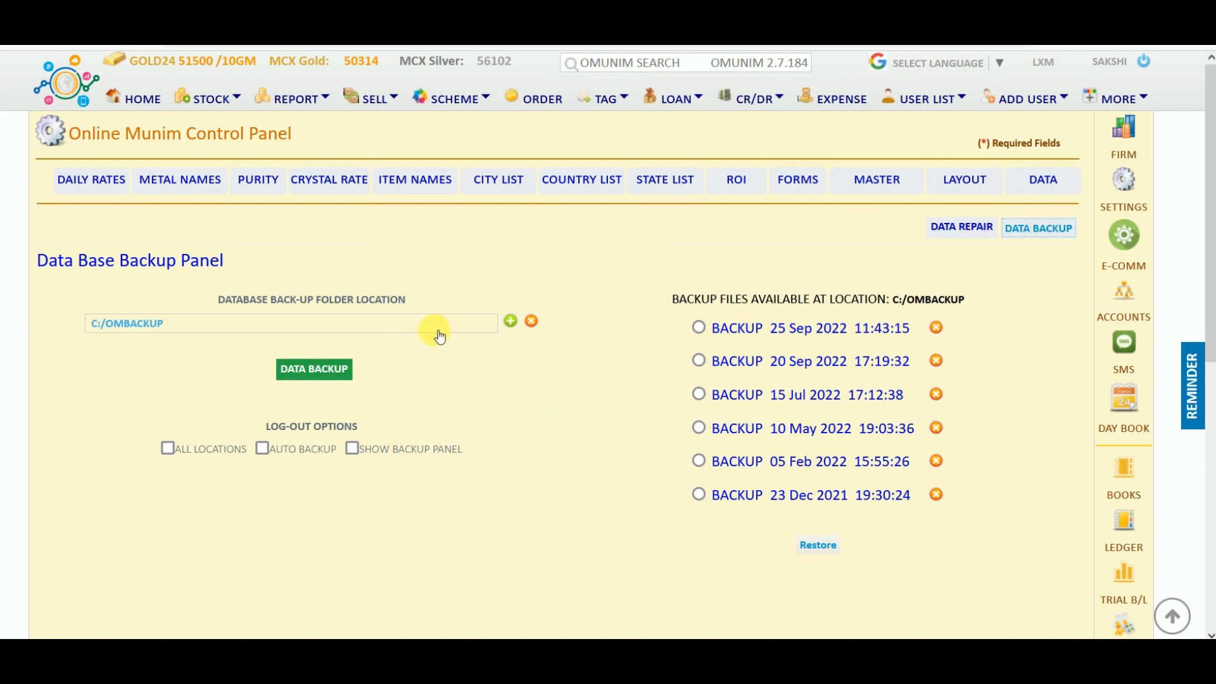
pyautogui.click(326, 369)
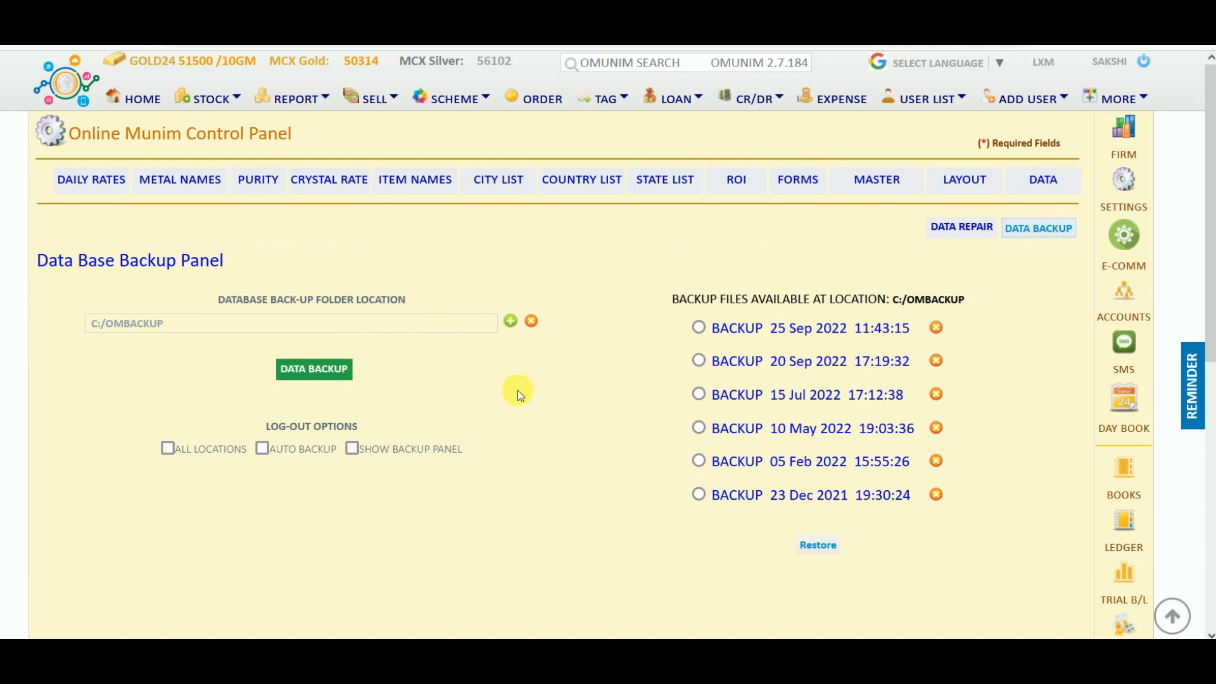